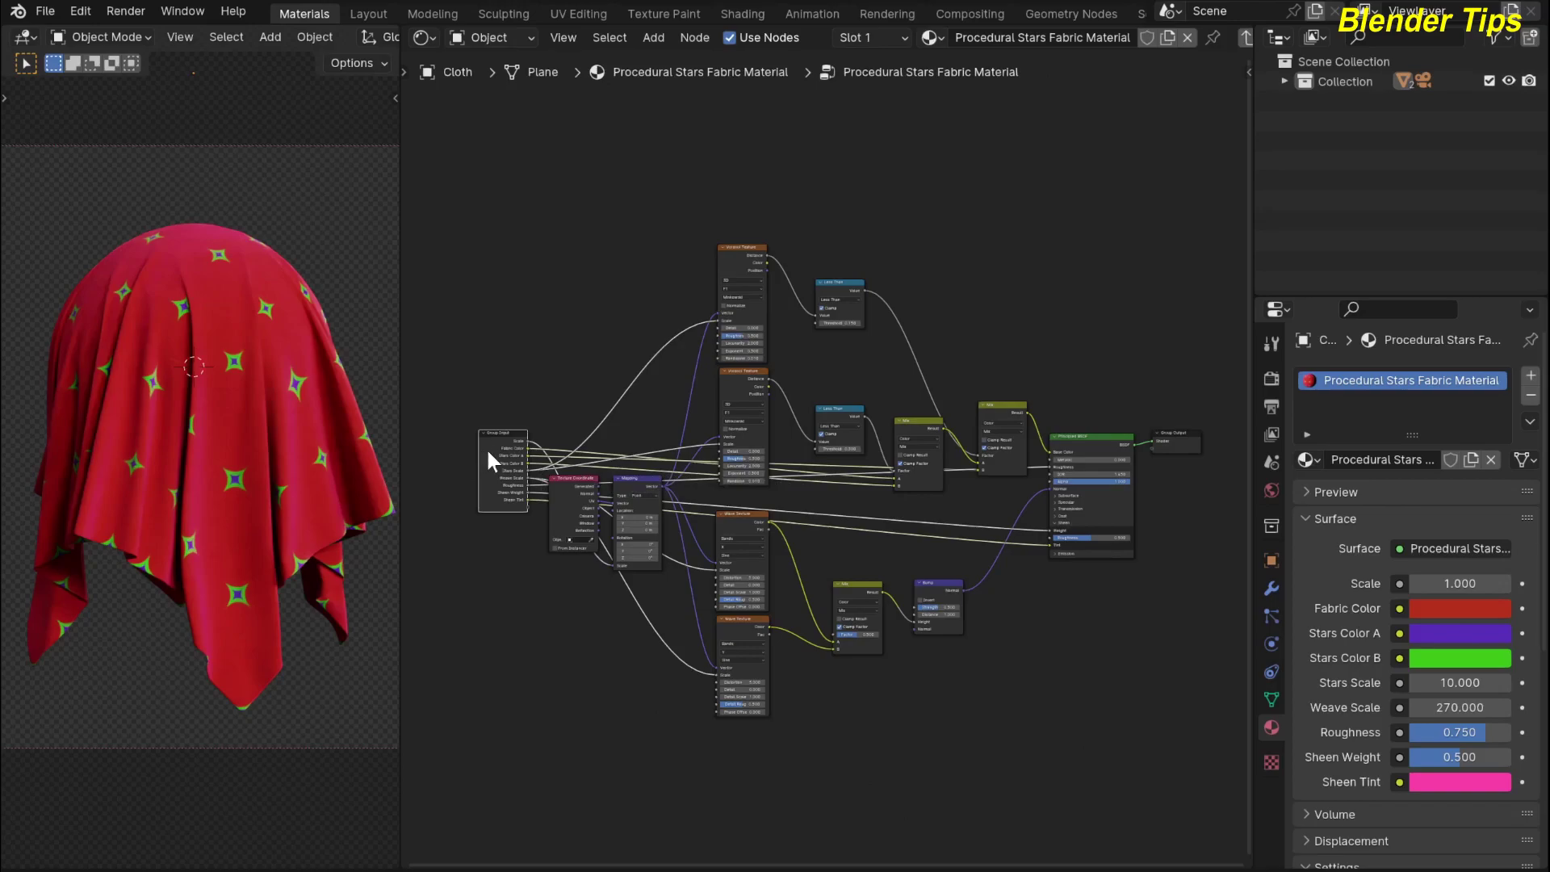
Step: Exit the node group and try a Scale of 2.600 on the Procedural Stars Fabric Material node, undoing the scale change
{"action": "key", "text": "Tab"}
{"action": "scroll", "coordinate": [602, 447], "scroll_direction": "up", "scroll_amount": 6}
{"action": "scroll", "coordinate": [577, 407], "scroll_direction": "up", "scroll_amount": 2}
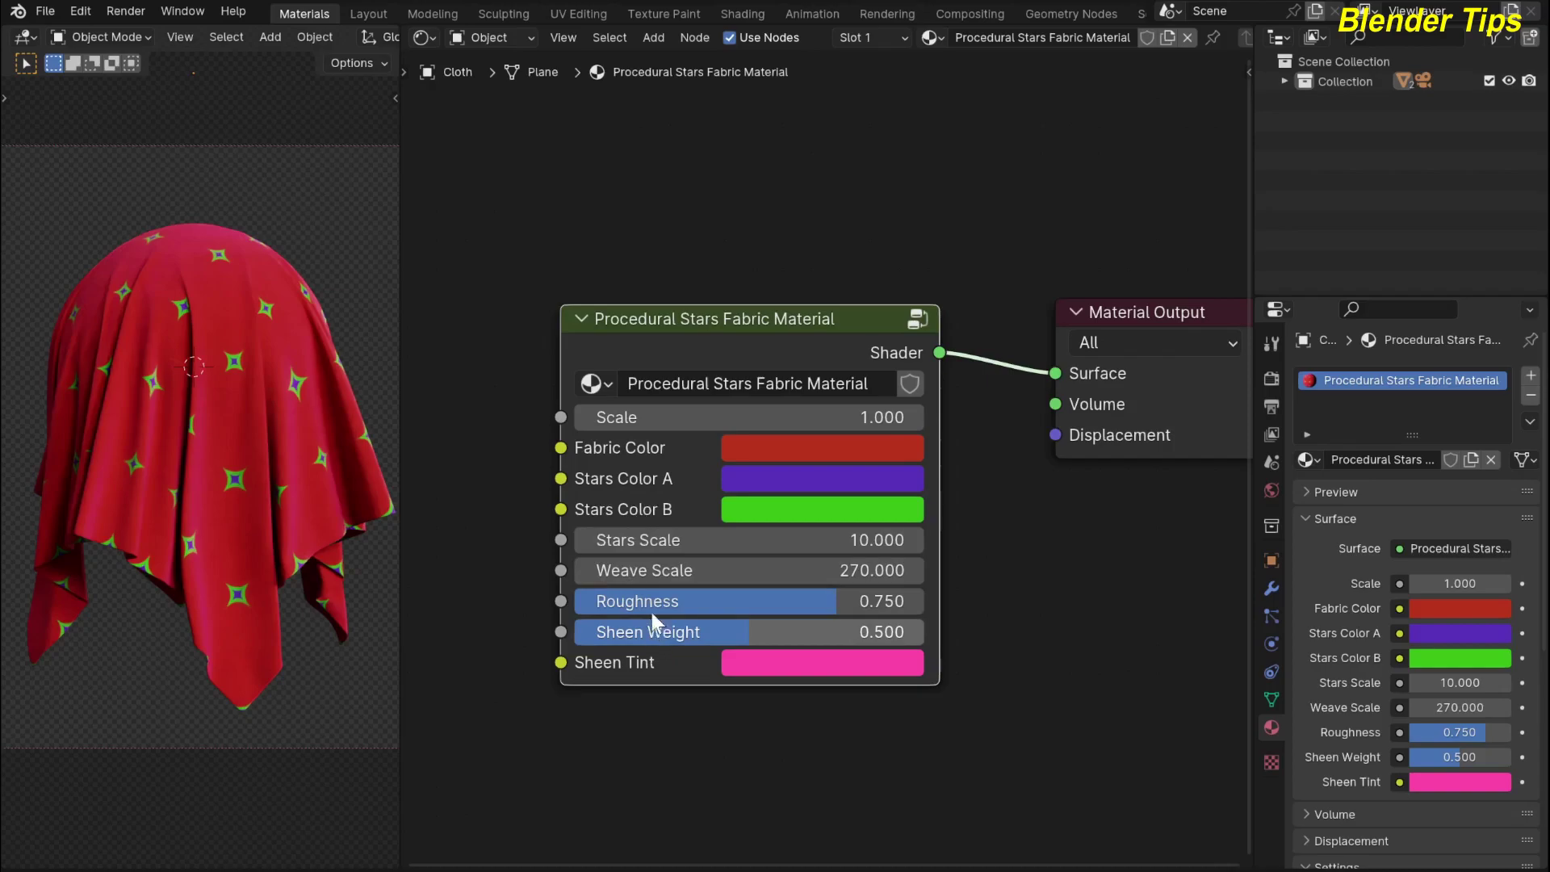
{"action": "scroll", "coordinate": [653, 353], "scroll_direction": "up", "scroll_amount": 2}
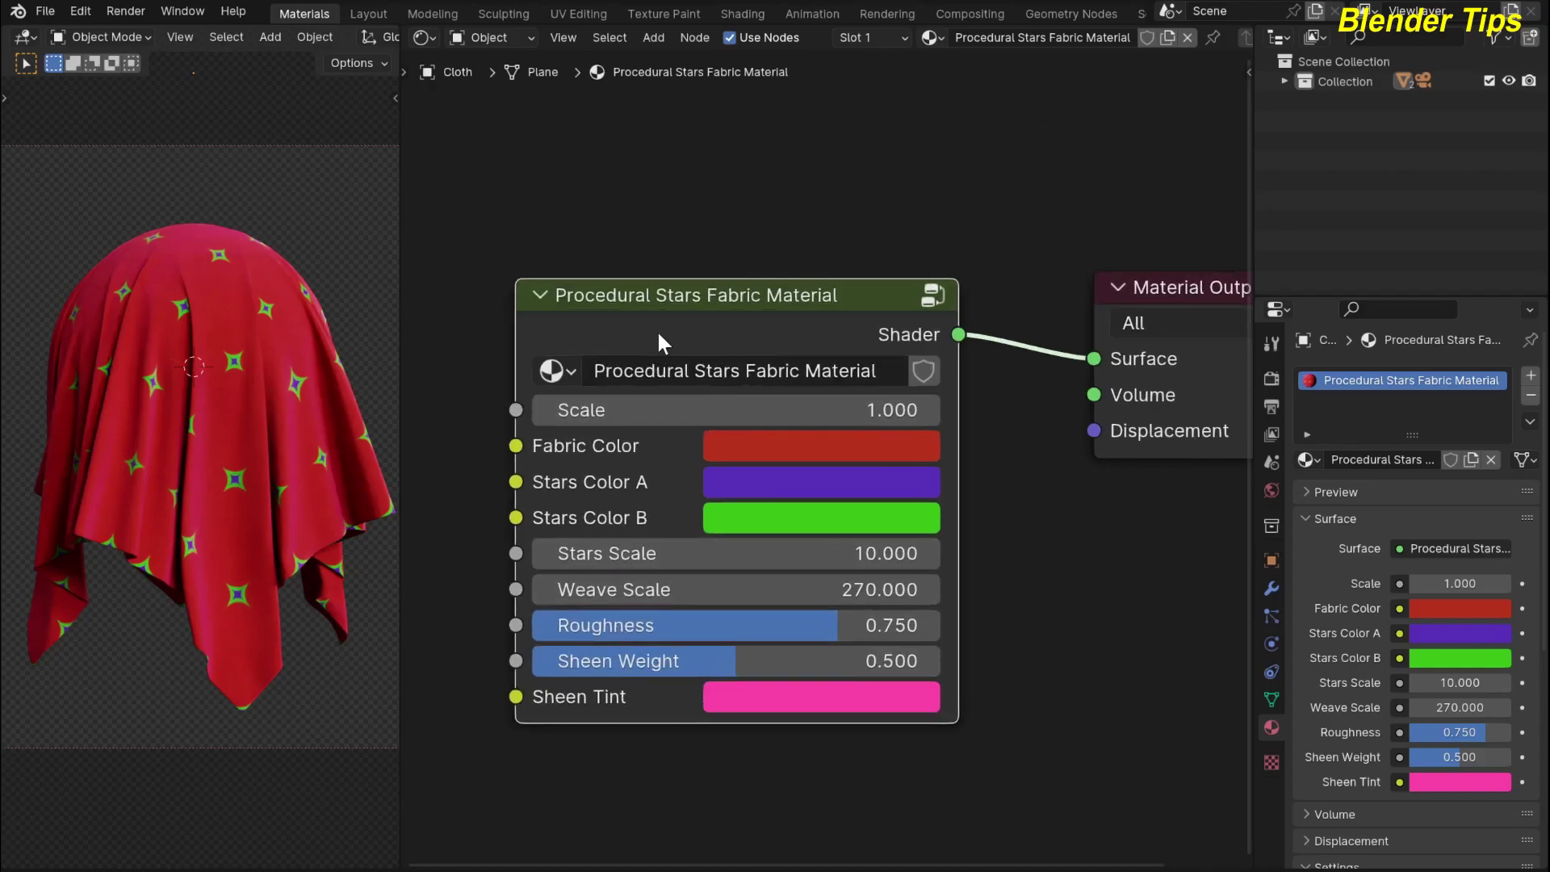
{"action": "left_click_drag", "start_coordinate": [653, 397], "coordinate": [711, 397]}
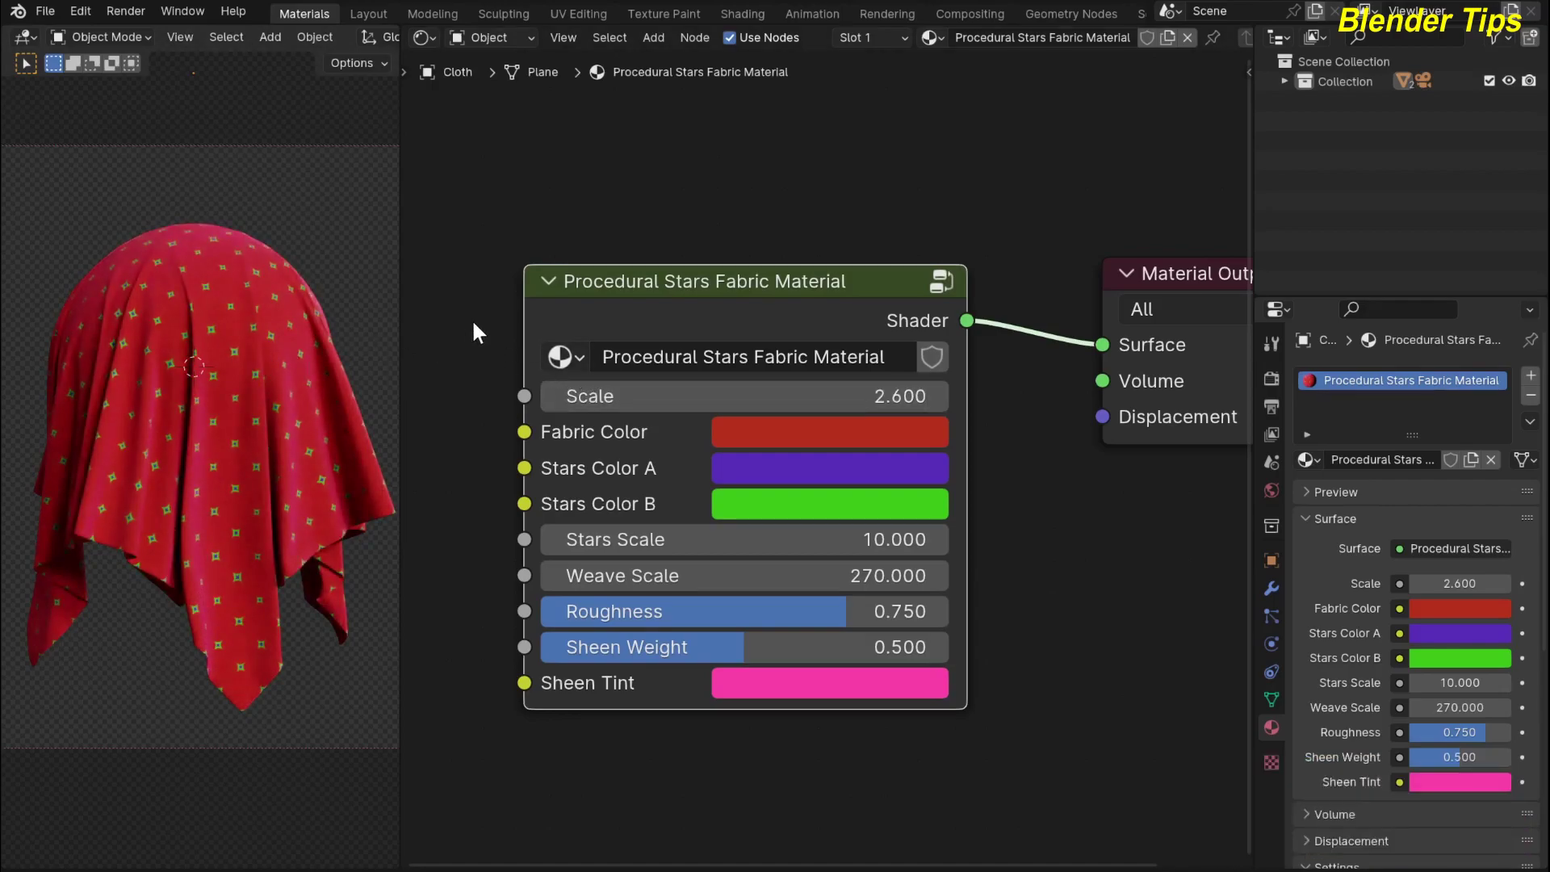
{"action": "key", "text": "ctrl+z"}
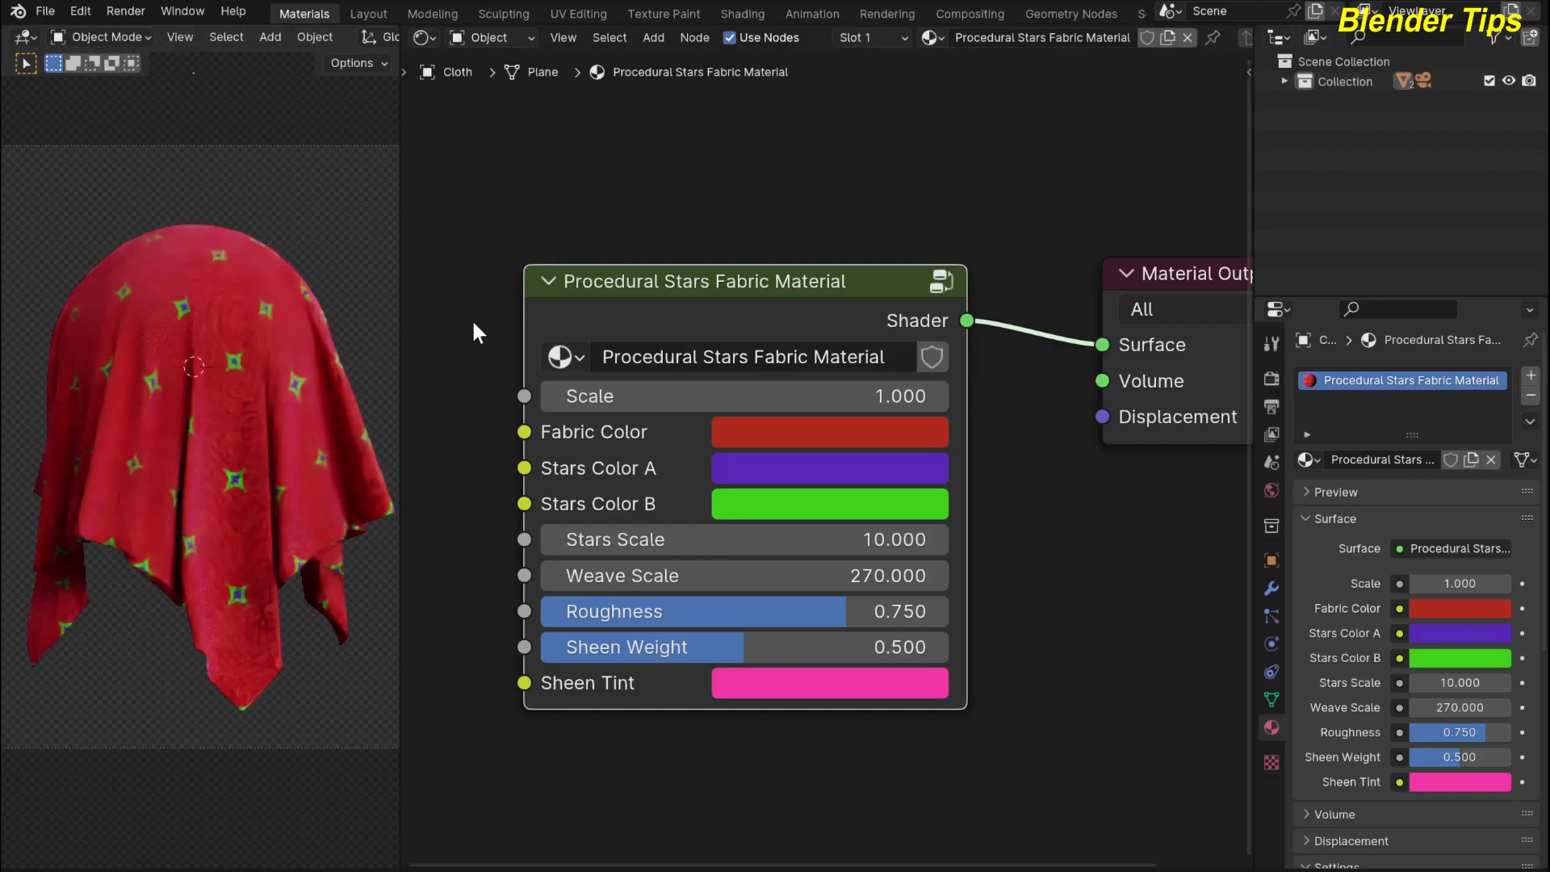
Step: Try a purple Fabric Color with hue 0.725 and saturation 0.838 on the material group node, and undo it
{"action": "left_click", "coordinate": [758, 442]}
{"action": "left_click_drag", "start_coordinate": [806, 486], "coordinate": [963, 524]}
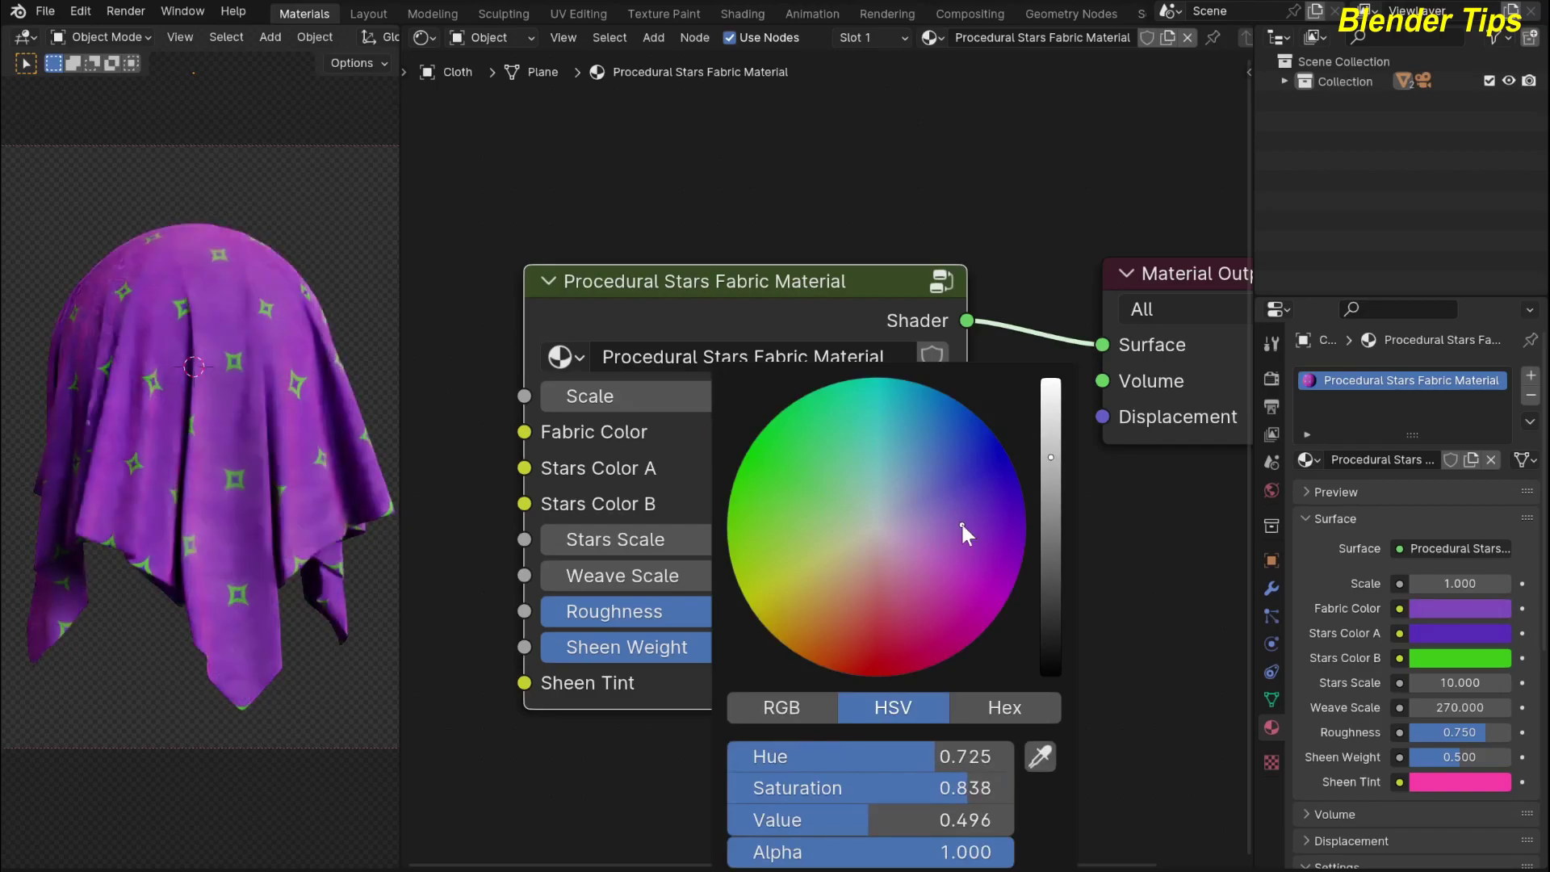
{"action": "key", "text": "ctrl+z"}
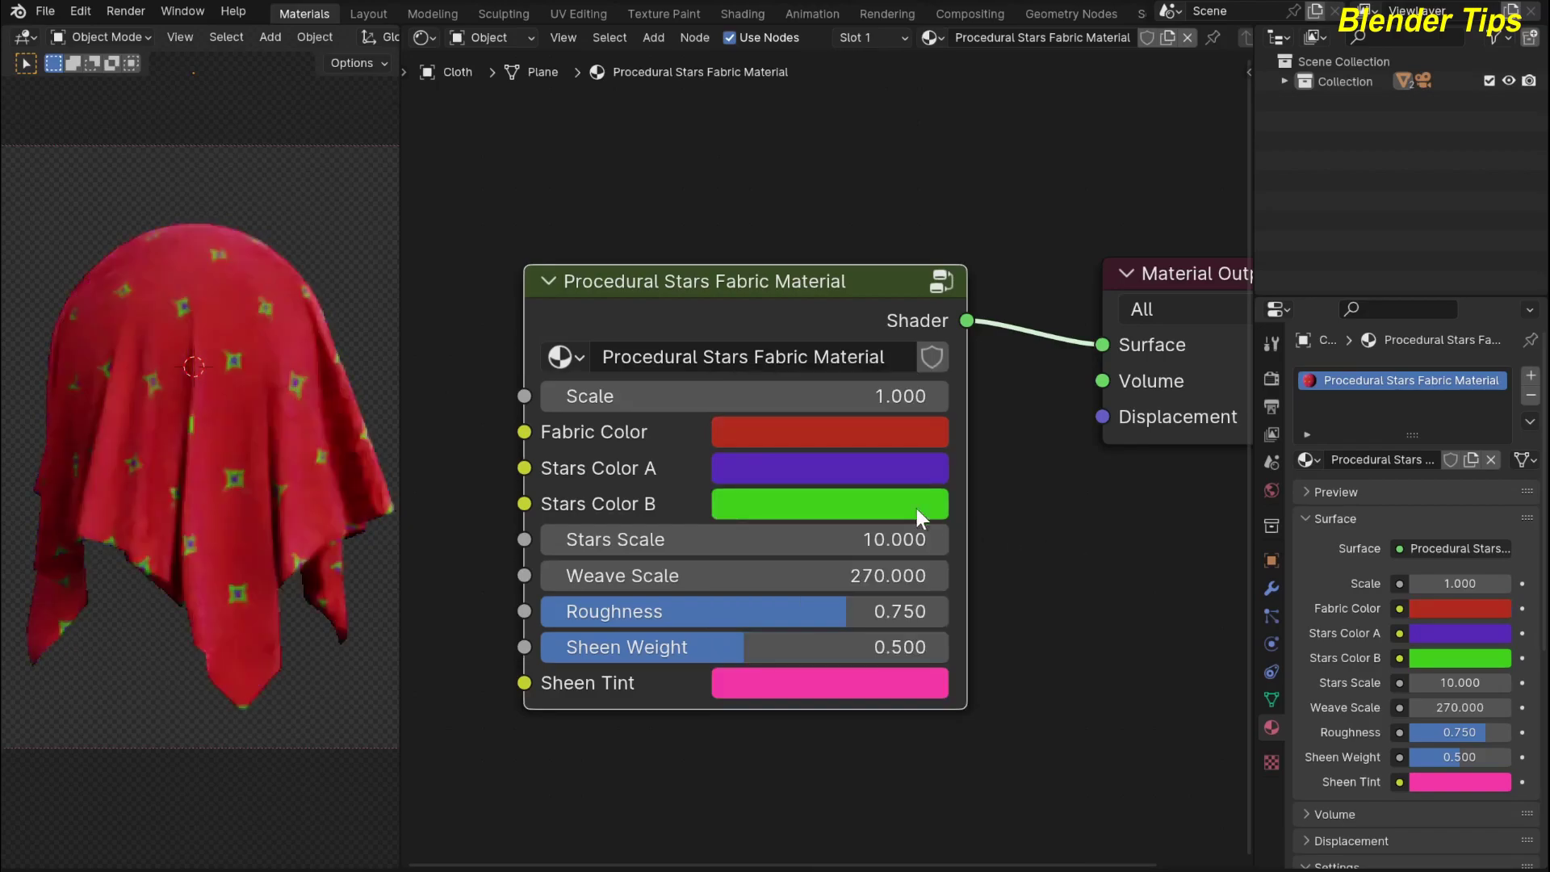
Step: Try an orange Stars Color A on the fabric material's group node, and undo the color change
{"action": "scroll", "coordinate": [265, 400], "scroll_direction": "up", "scroll_amount": 1}
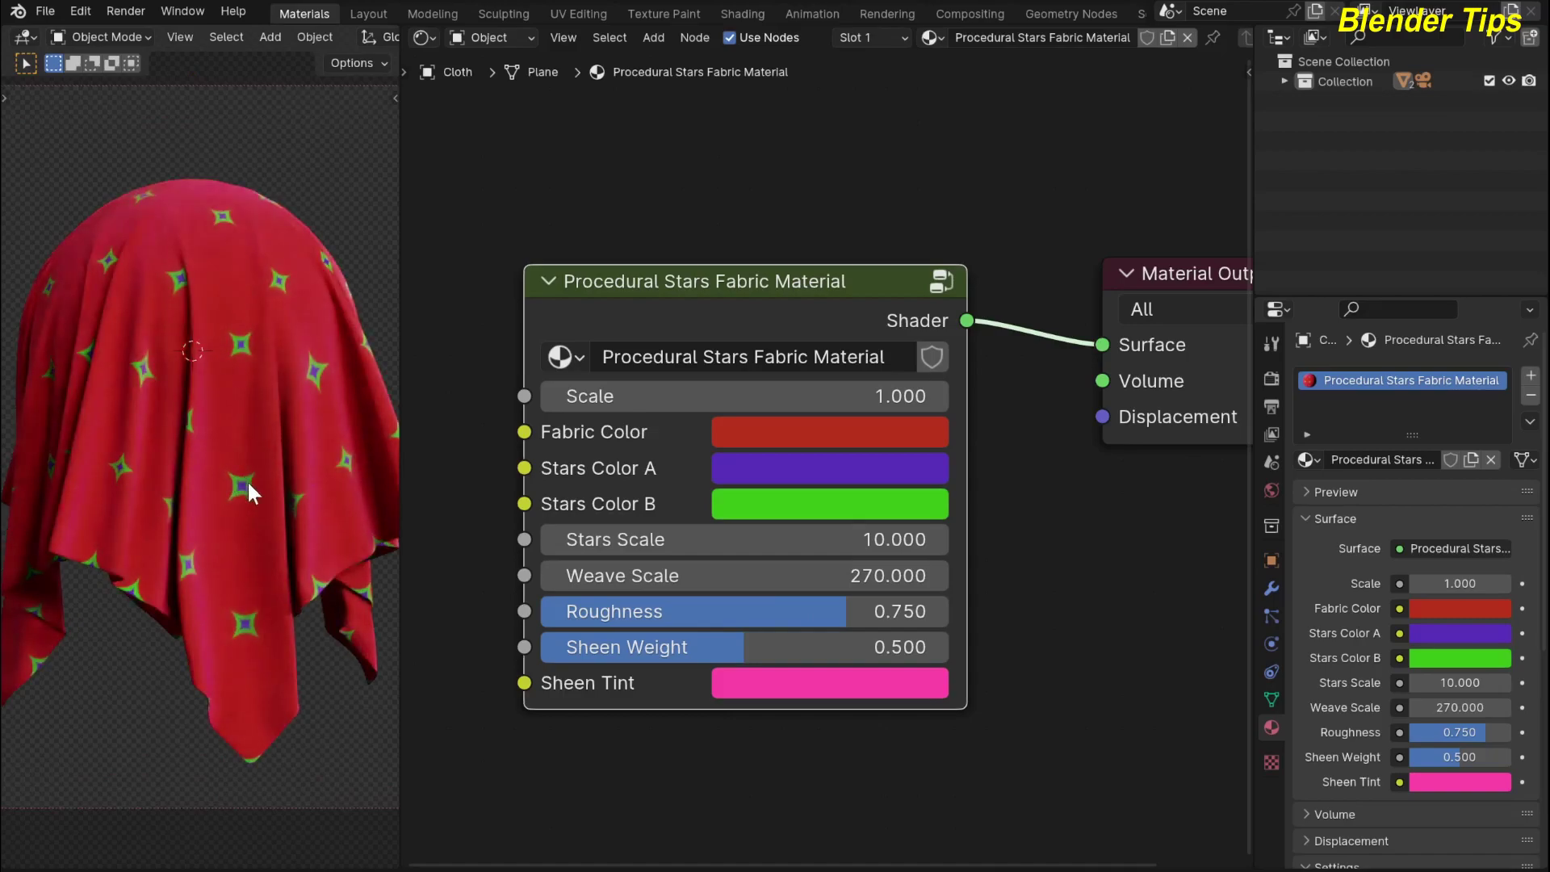
{"action": "left_click", "coordinate": [746, 473]}
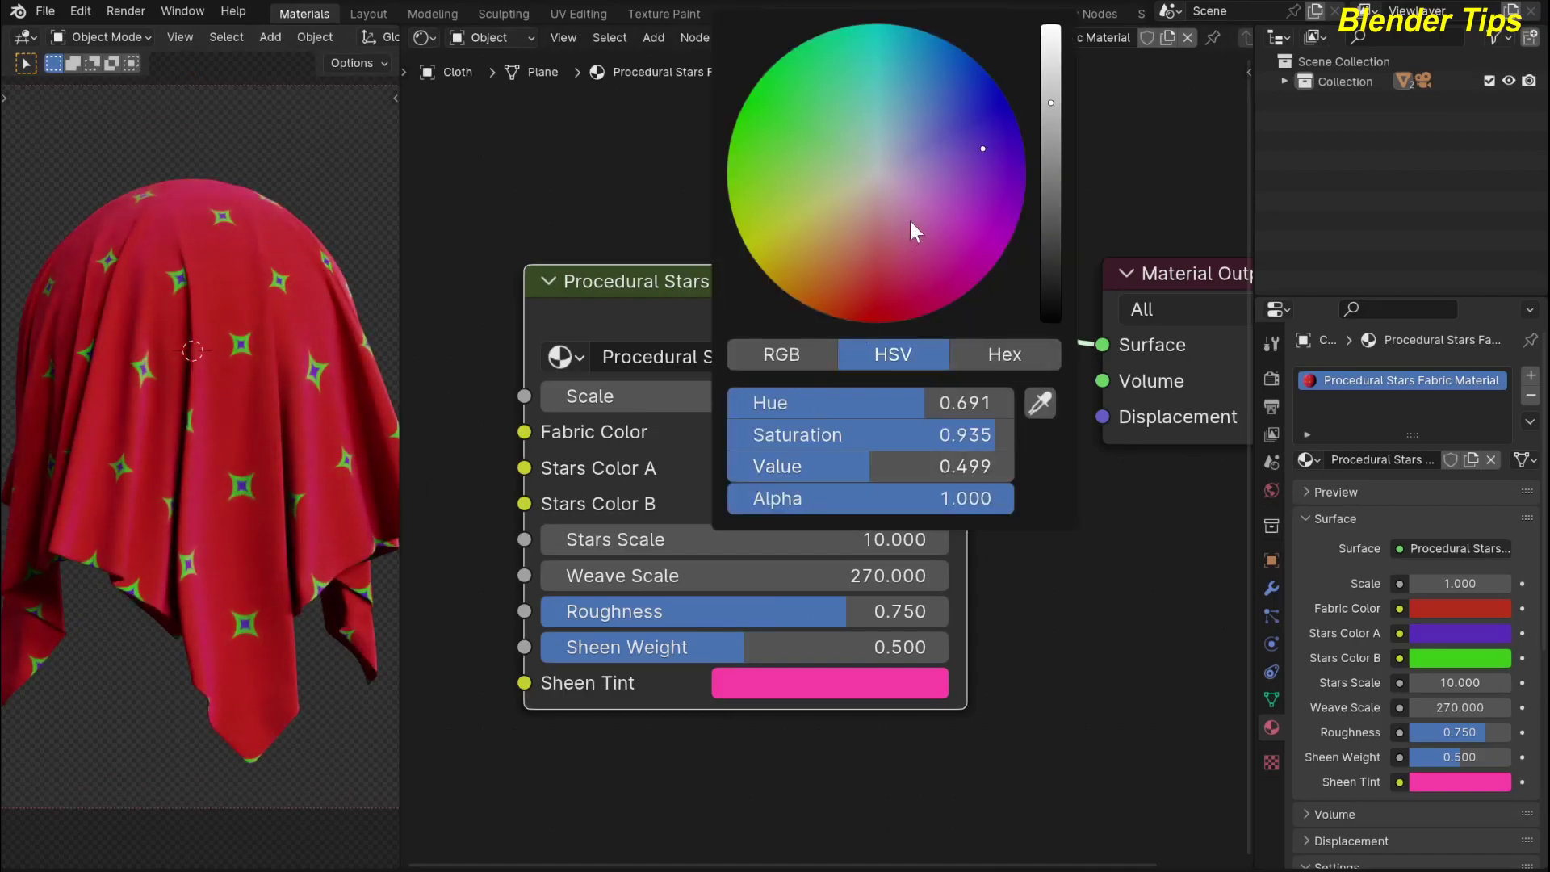
{"action": "mouse_move", "coordinate": [959, 157]}
{"action": "left_mouse_down"}
{"action": "mouse_move", "coordinate": [982, 147]}
{"action": "mouse_move", "coordinate": [757, 98]}
{"action": "mouse_move", "coordinate": [775, 268]}
{"action": "mouse_move", "coordinate": [804, 292]}
{"action": "left_mouse_up"}
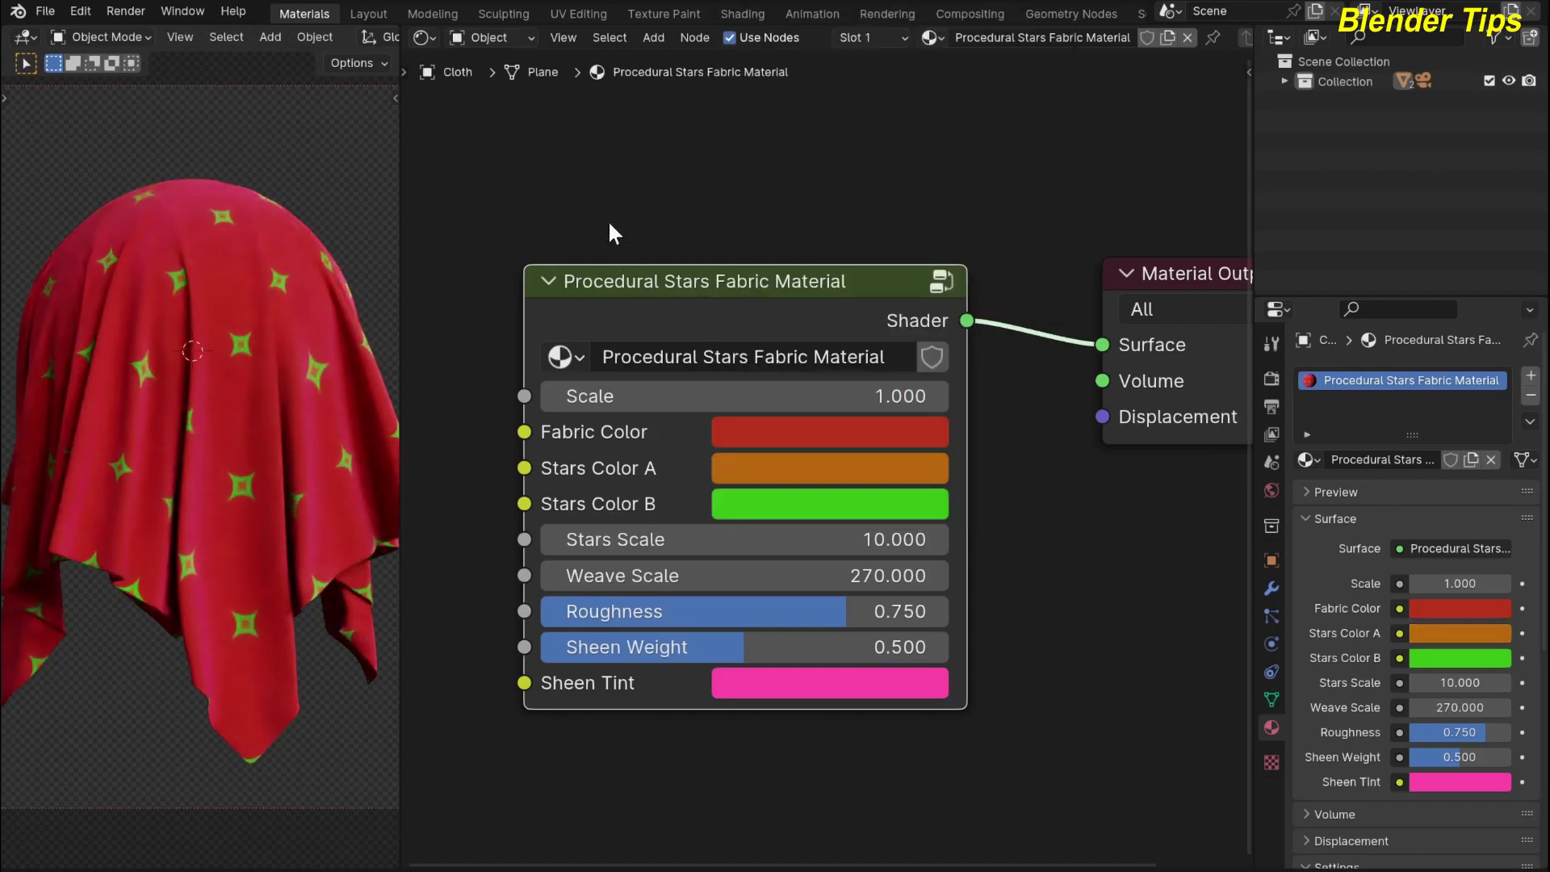
{"action": "key", "text": "ctrl+z"}
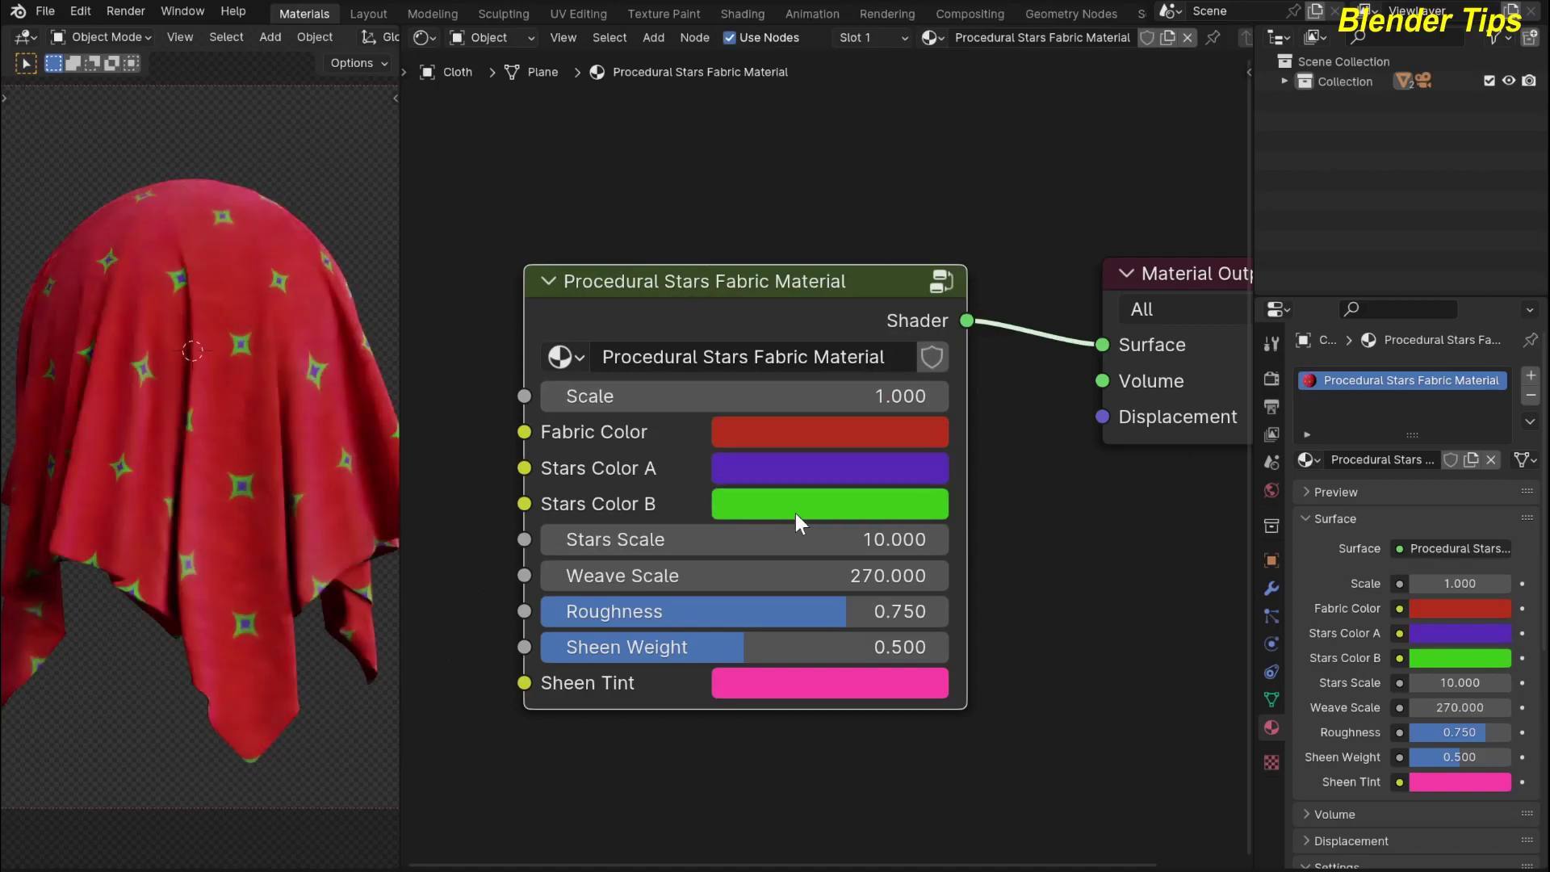
Step: Try a different Stars Color B and a different Stars Scale on the fabric material's group node, undoing both changes
{"action": "left_click", "coordinate": [795, 509]}
{"action": "mouse_move", "coordinate": [766, 133]}
{"action": "left_mouse_down"}
{"action": "mouse_move", "coordinate": [910, 236]}
{"action": "mouse_move", "coordinate": [951, 160]}
{"action": "mouse_move", "coordinate": [947, 129]}
{"action": "mouse_move", "coordinate": [862, 109]}
{"action": "left_mouse_up"}
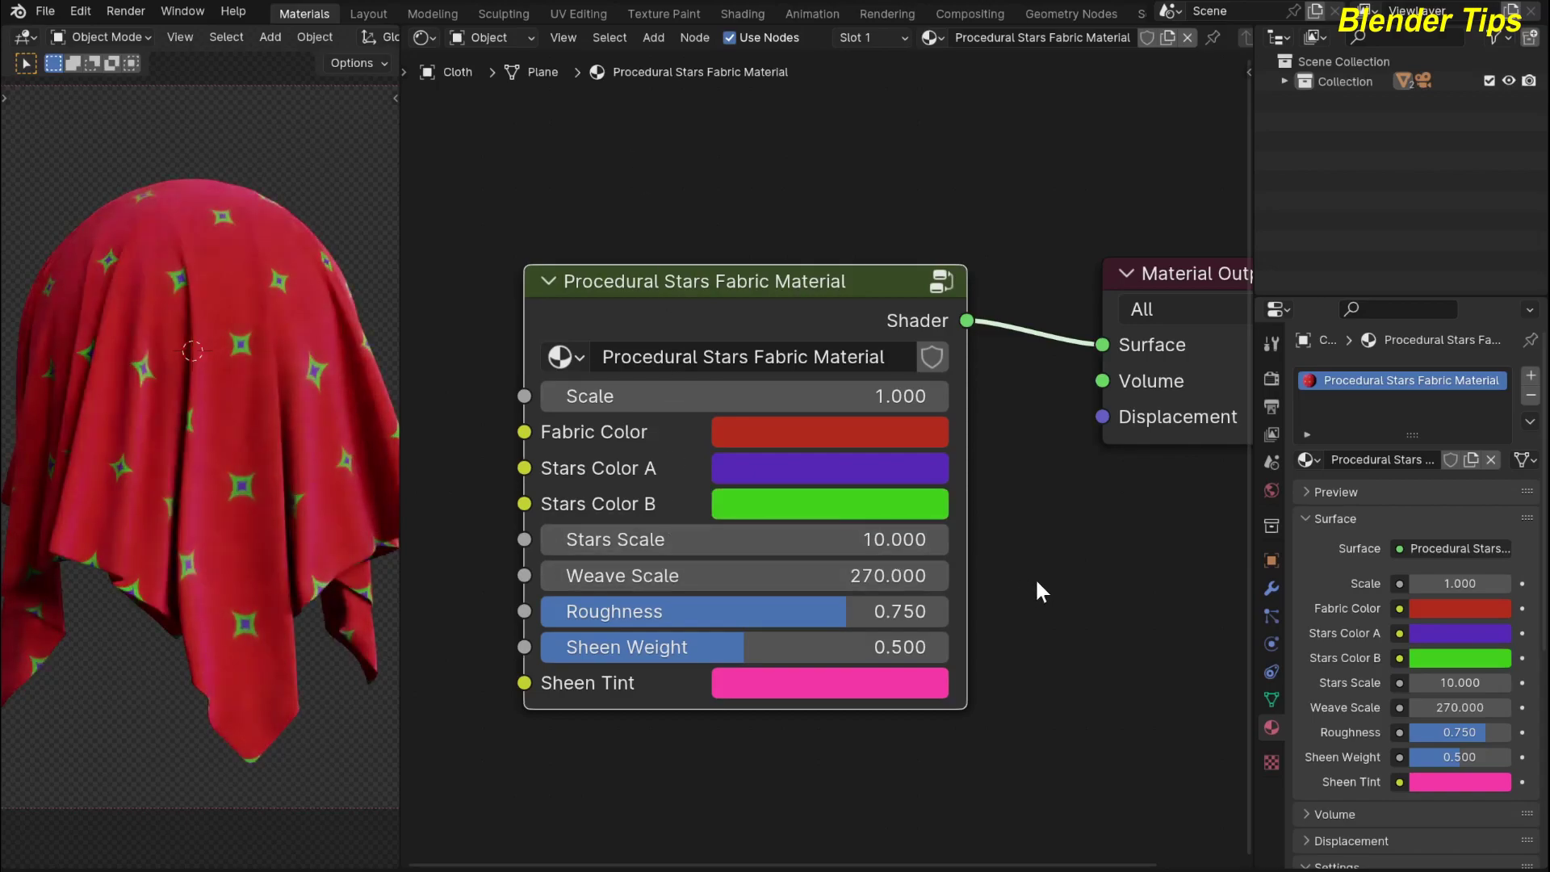
{"action": "middle_click_drag", "start_coordinate": [1042, 572], "coordinate": [1058, 527]}
{"action": "left_click_drag", "start_coordinate": [808, 496], "coordinate": [565, 495]}
{"action": "key", "text": "ctrl+z"}
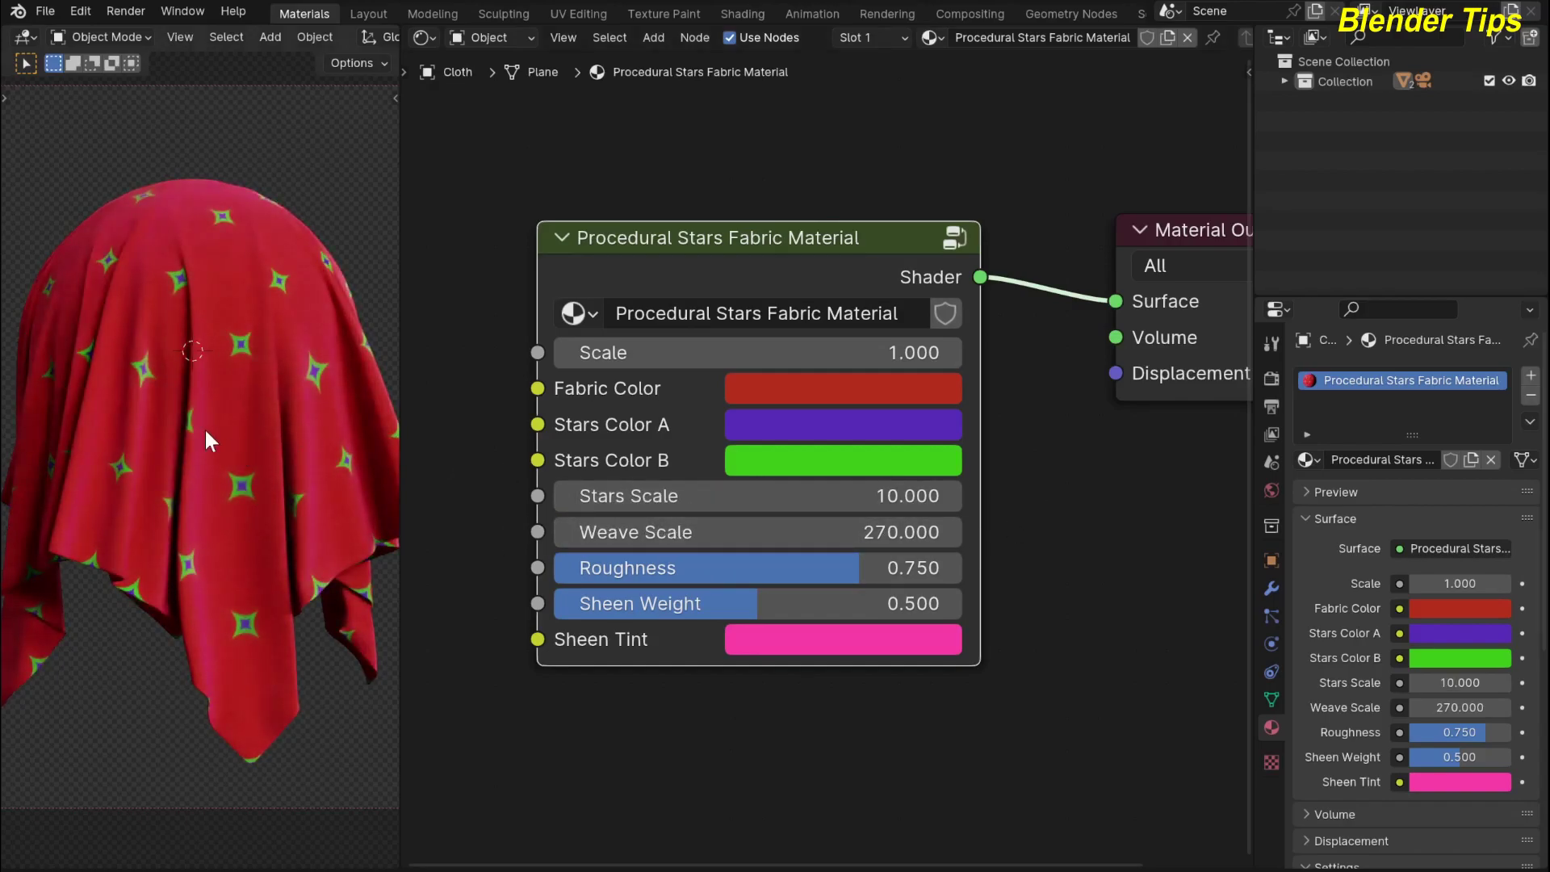
Step: Try a different Weave Scale while viewing the cloth's weave up close, and undo the change
{"action": "scroll", "coordinate": [205, 428], "scroll_direction": "up", "scroll_amount": 6}
{"action": "scroll", "coordinate": [204, 427], "scroll_direction": "up", "scroll_amount": 3}
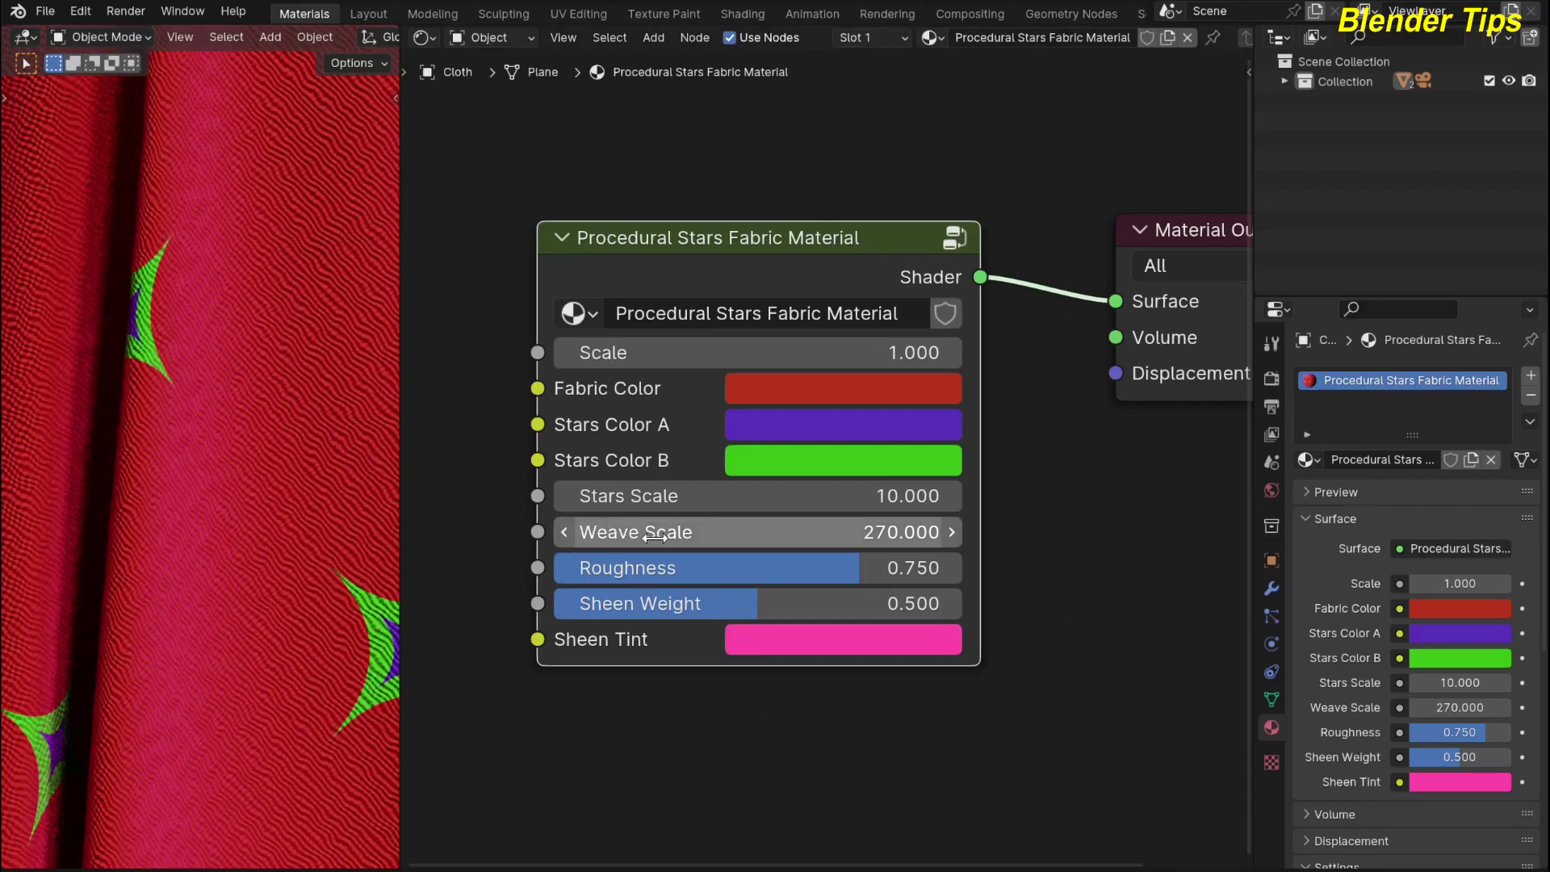
{"action": "left_click_drag", "start_coordinate": [629, 533], "coordinate": [671, 533]}
{"action": "key", "text": "ctrl+z"}
{"action": "scroll", "coordinate": [269, 420], "scroll_direction": "down", "scroll_amount": 8}
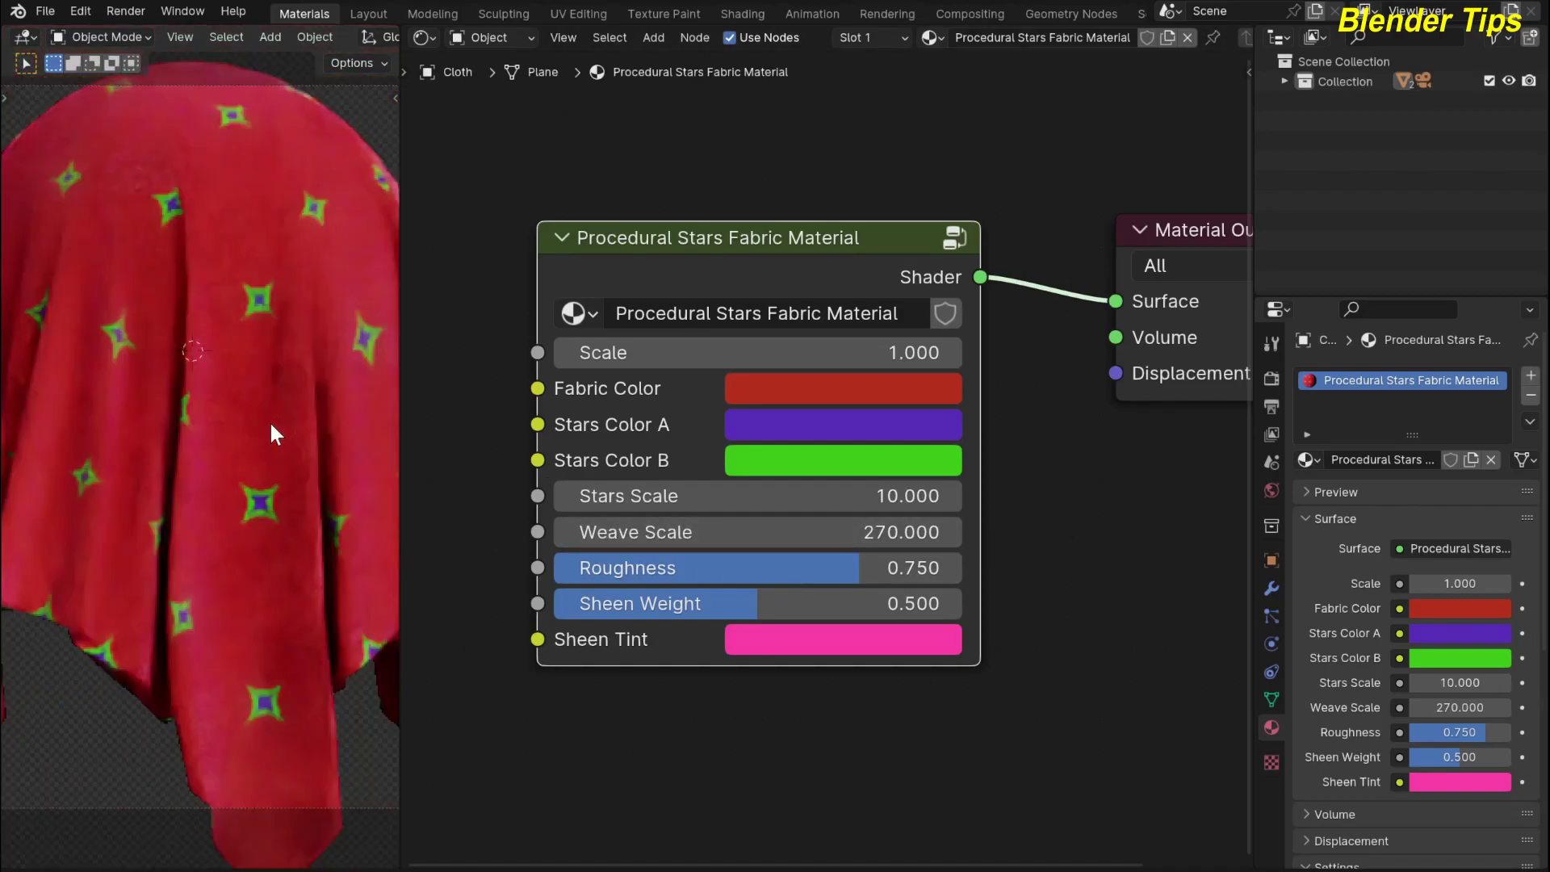
{"action": "scroll", "coordinate": [269, 421], "scroll_direction": "down", "scroll_amount": 2}
Step: Try a lower Roughness on the fabric material's group node, and undo it
{"action": "middle_click_drag", "start_coordinate": [820, 592], "coordinate": [823, 565]}
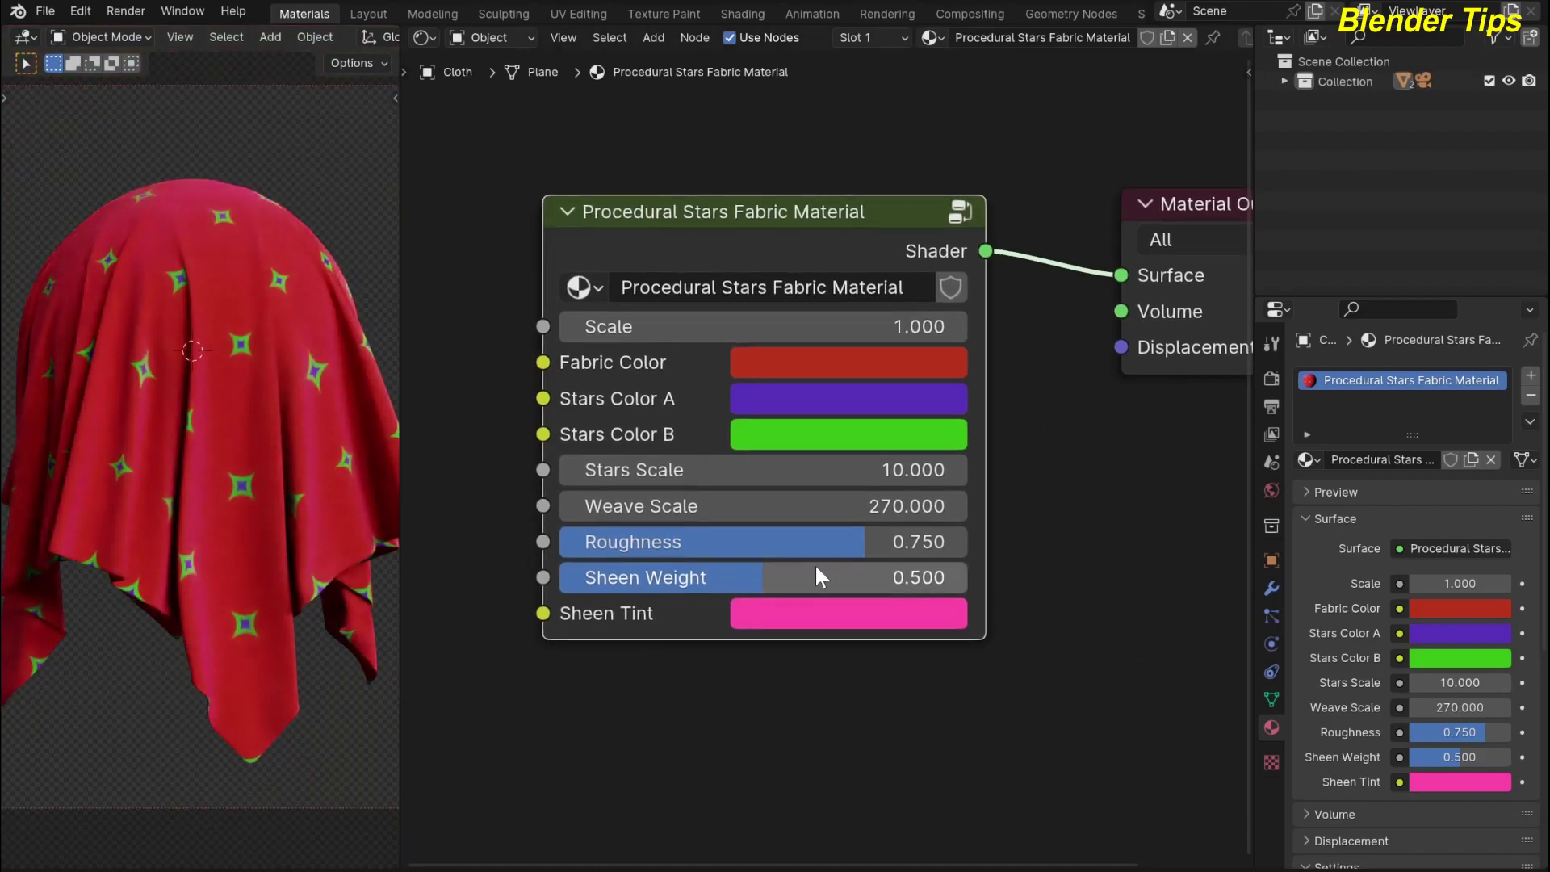
{"action": "mouse_move", "coordinate": [797, 540]}
{"action": "left_mouse_down"}
{"action": "mouse_move", "coordinate": [529, 542]}
{"action": "mouse_move", "coordinate": [655, 541]}
{"action": "mouse_move", "coordinate": [692, 578]}
{"action": "mouse_move", "coordinate": [797, 577]}
{"action": "mouse_move", "coordinate": [638, 578]}
{"action": "left_mouse_up"}
{"action": "key", "text": "ctrl+z"}
Step: Adjust the Sheen Weight to 0.368 and try a yellow Sheen Tint, undoing the tint change
{"action": "left_click", "coordinate": [764, 607]}
{"action": "left_click_drag", "start_coordinate": [898, 318], "coordinate": [791, 314]}
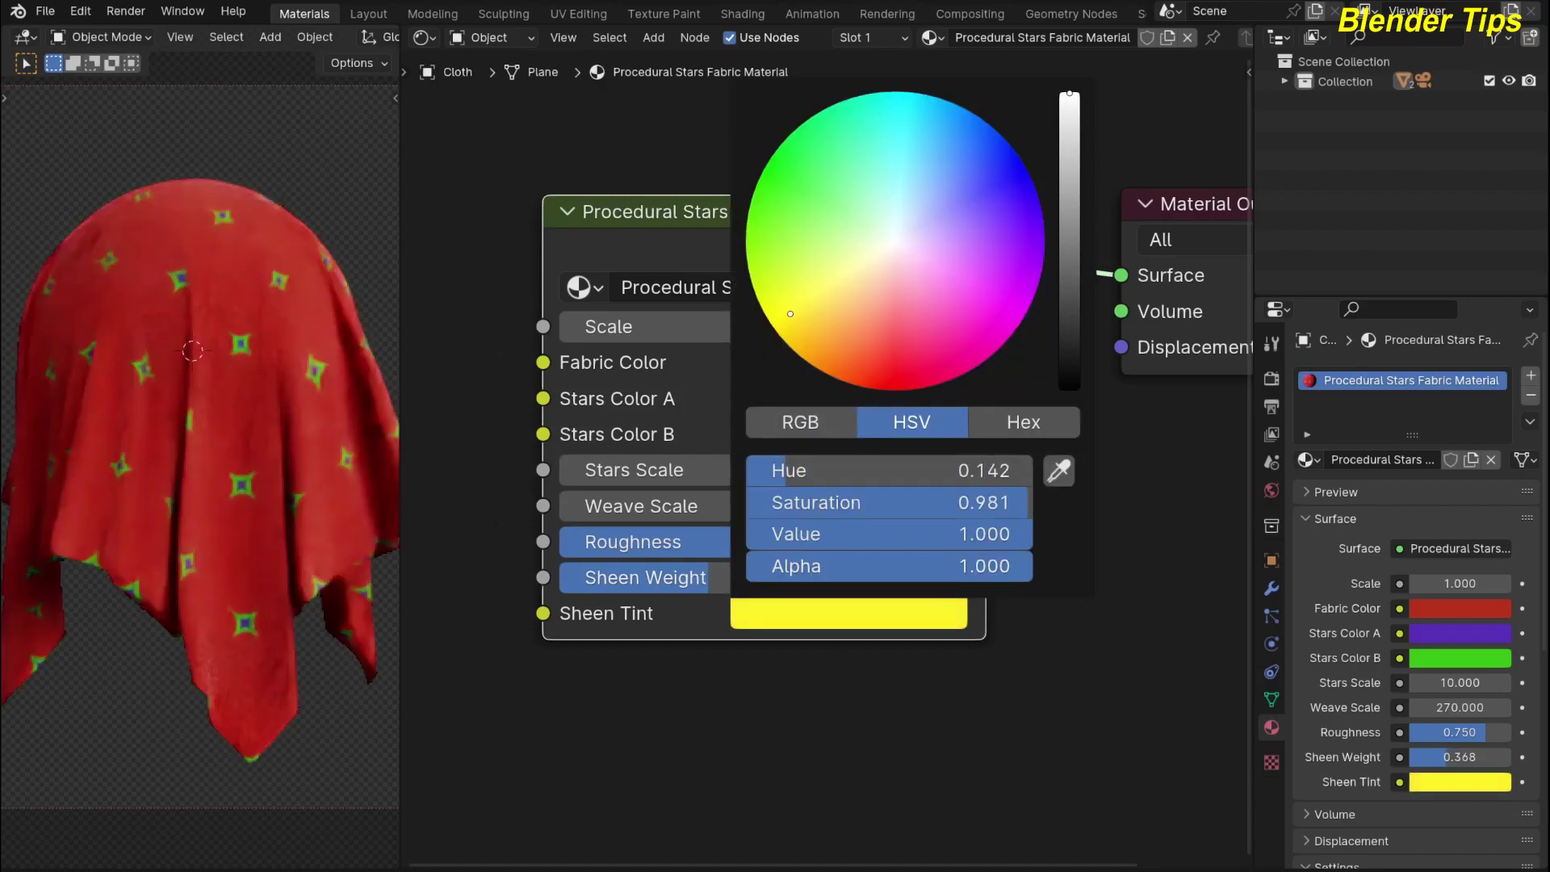
{"action": "left_click_drag", "start_coordinate": [695, 578], "coordinate": [741, 579]}
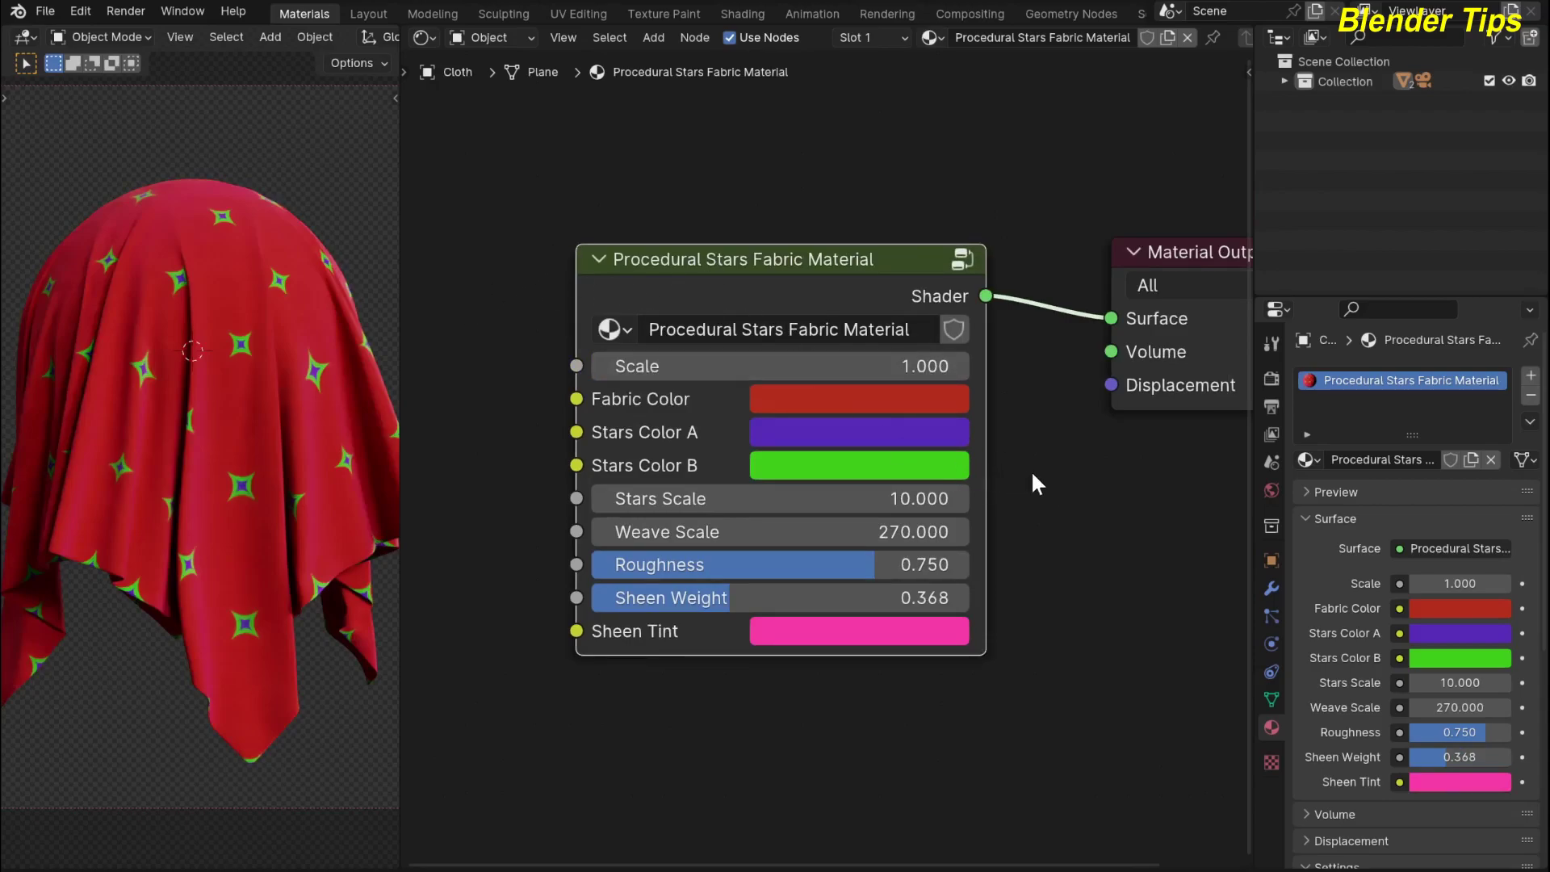
{"action": "scroll", "coordinate": [1046, 489], "scroll_direction": "down", "scroll_amount": 3}
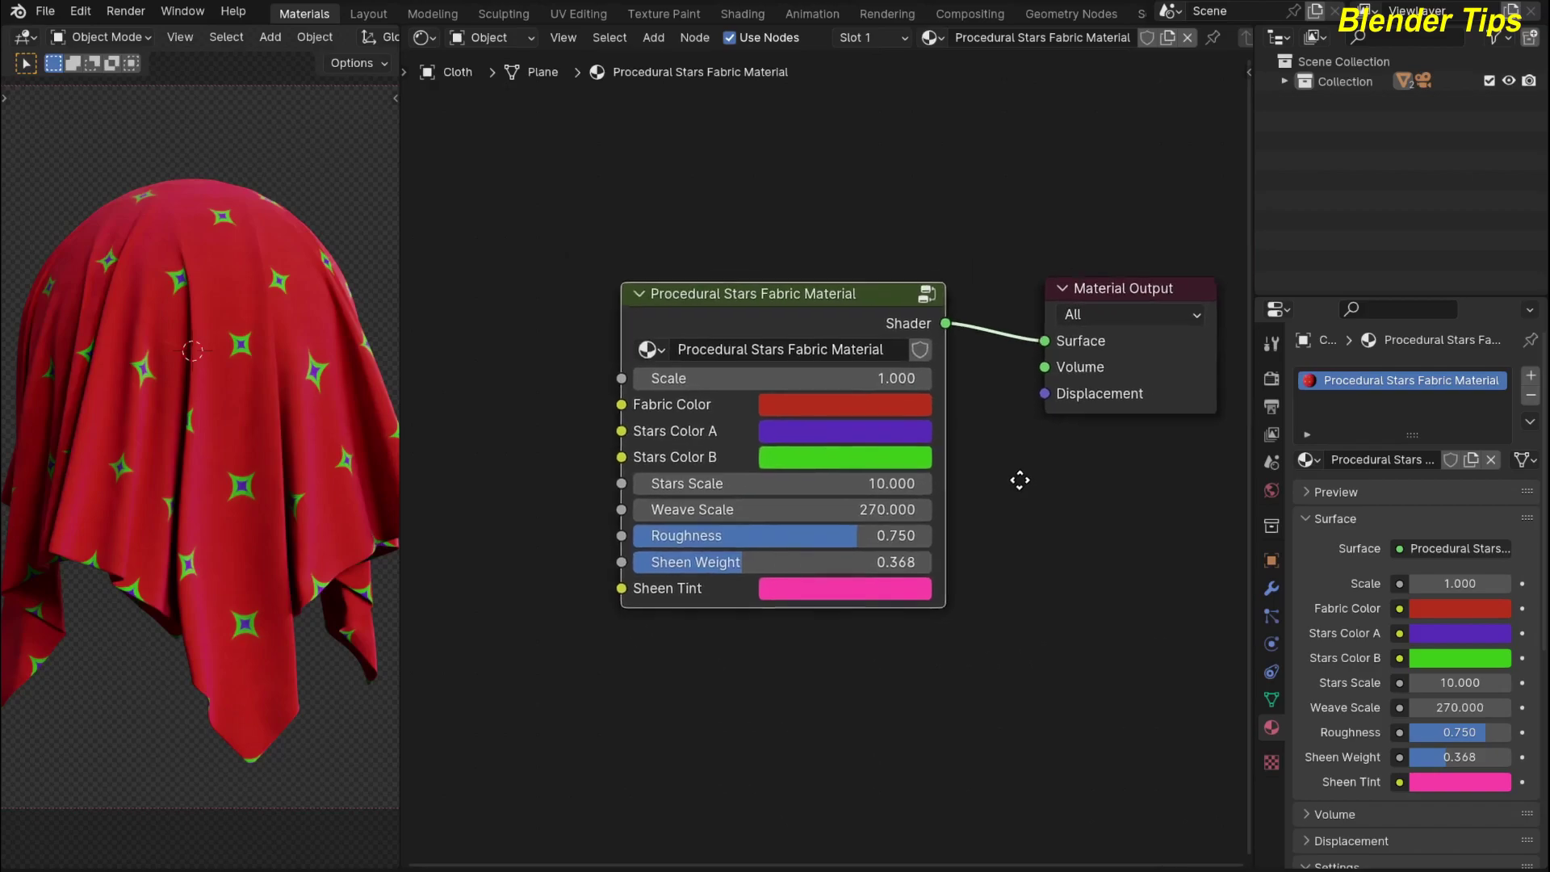
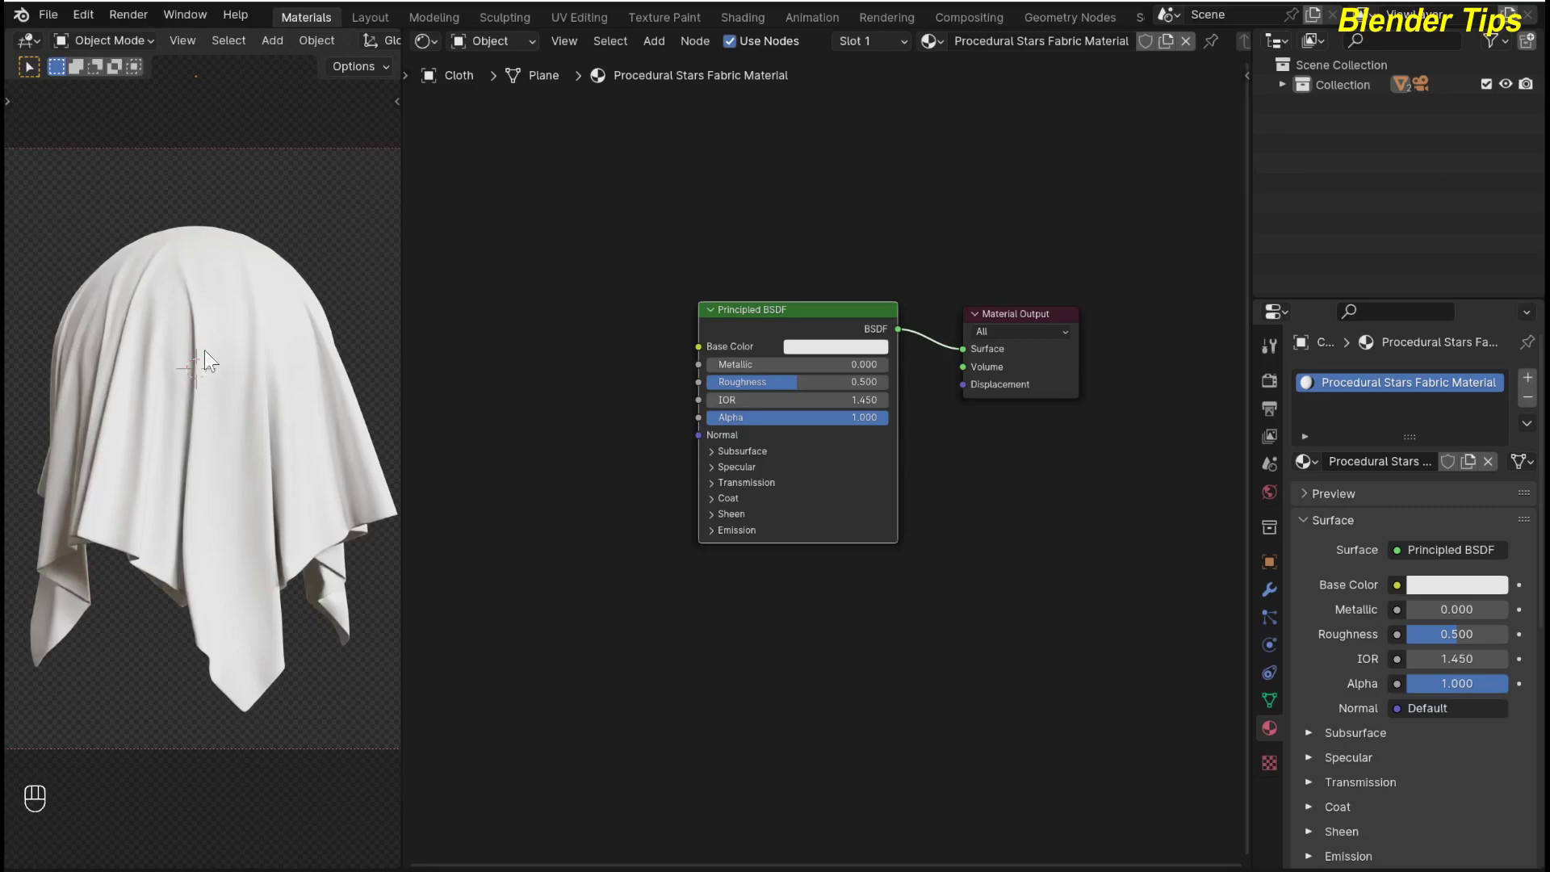
Step: Inspect the cloth's mesh in Edit Mode, and return to Object Mode in the camera view with nothing selected
{"action": "scroll", "coordinate": [254, 482], "scroll_direction": "up", "scroll_amount": 2}
{"action": "left_click", "coordinate": [250, 452]}
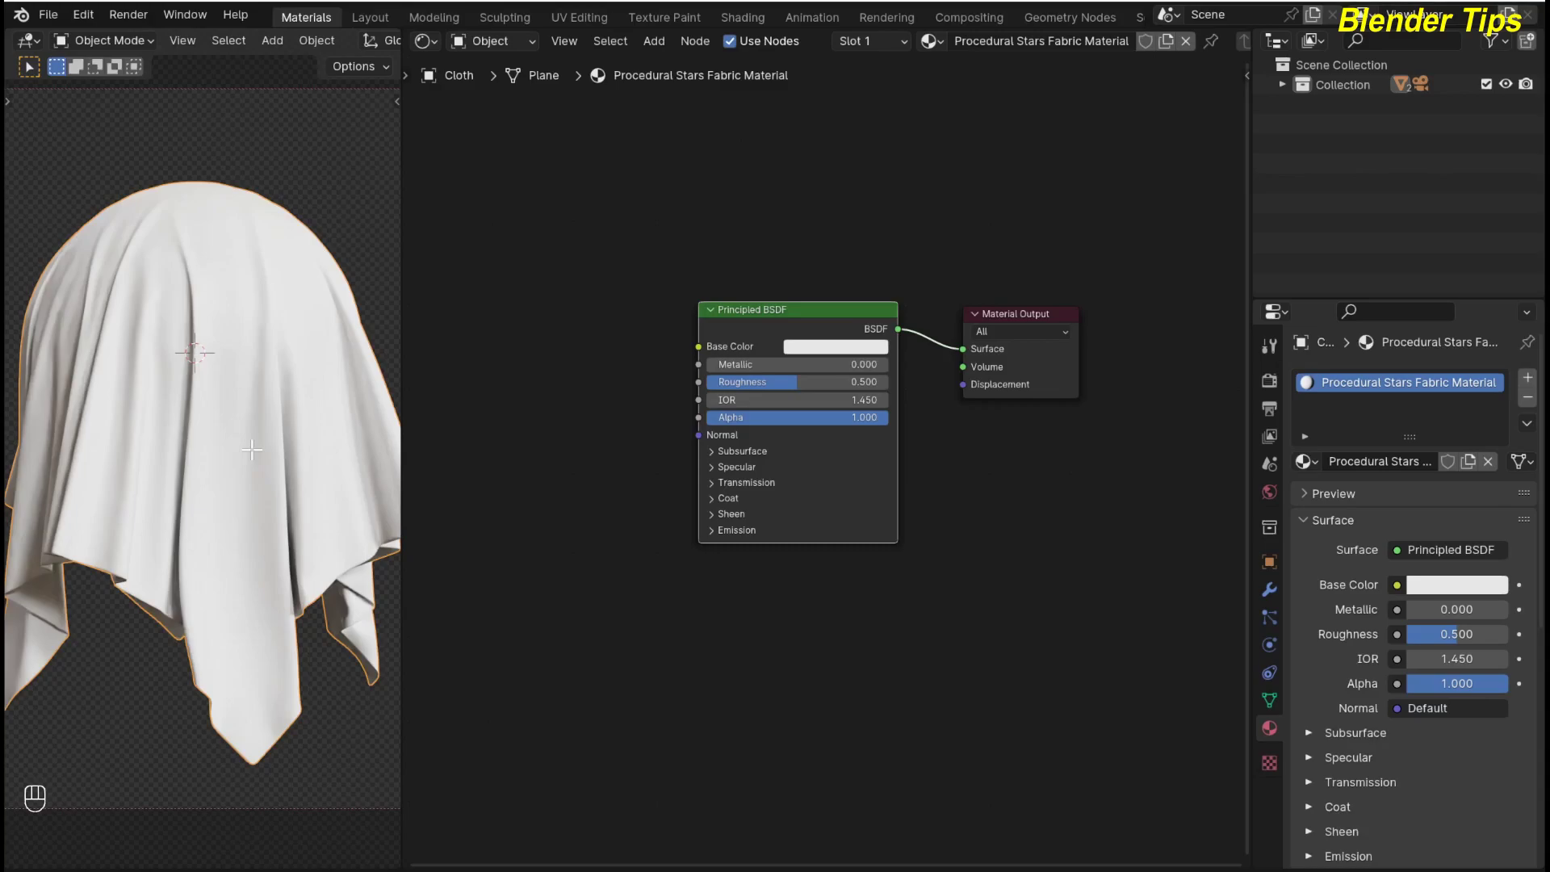
{"action": "key", "text": "Tab"}
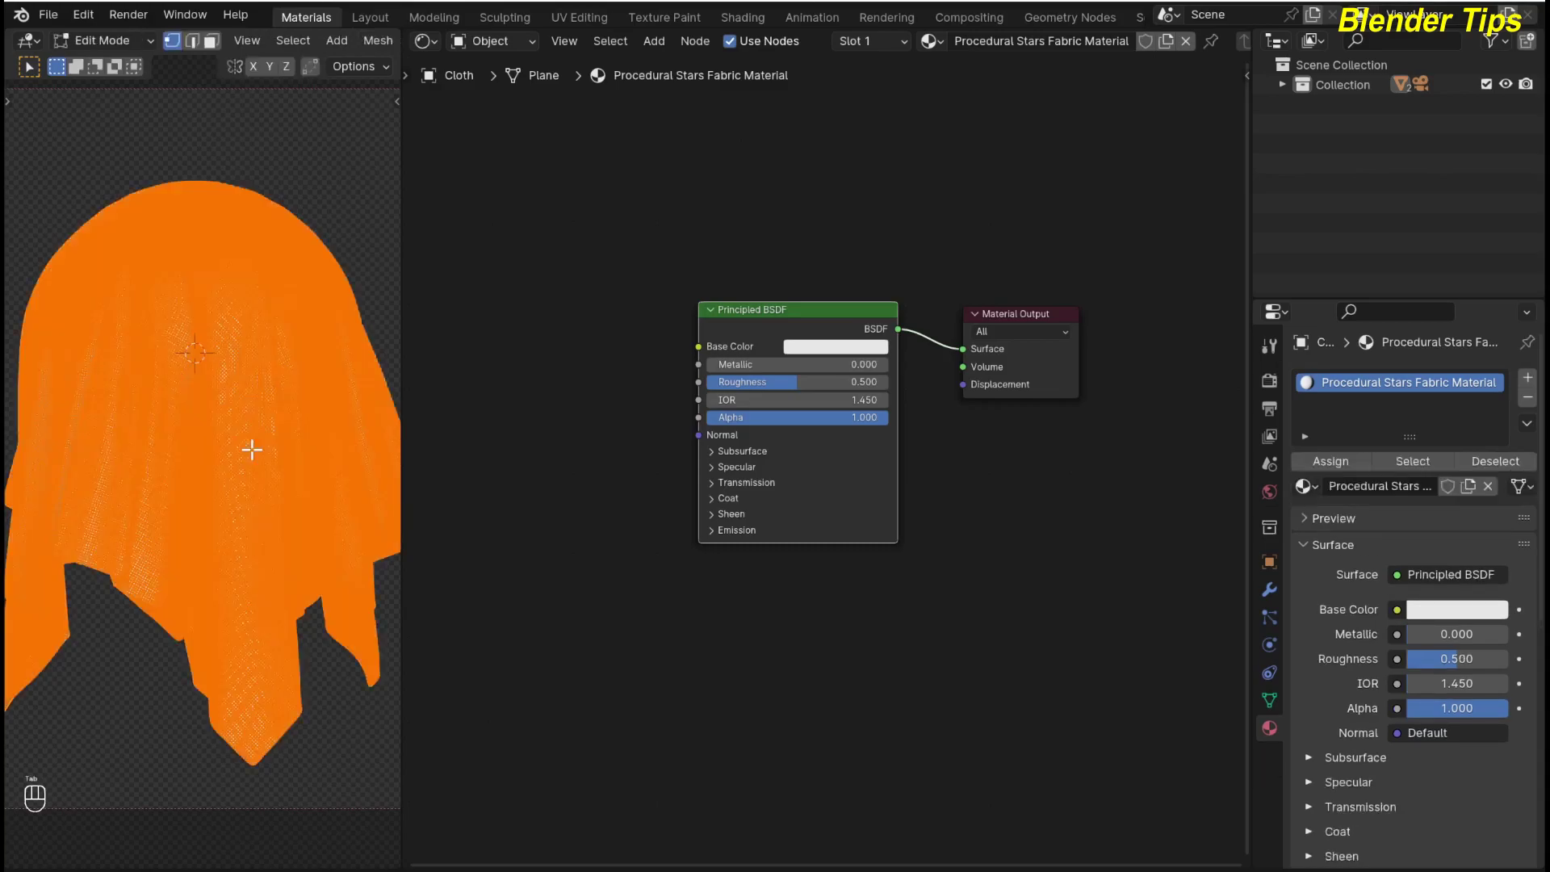
{"action": "key", "text": "Tab"}
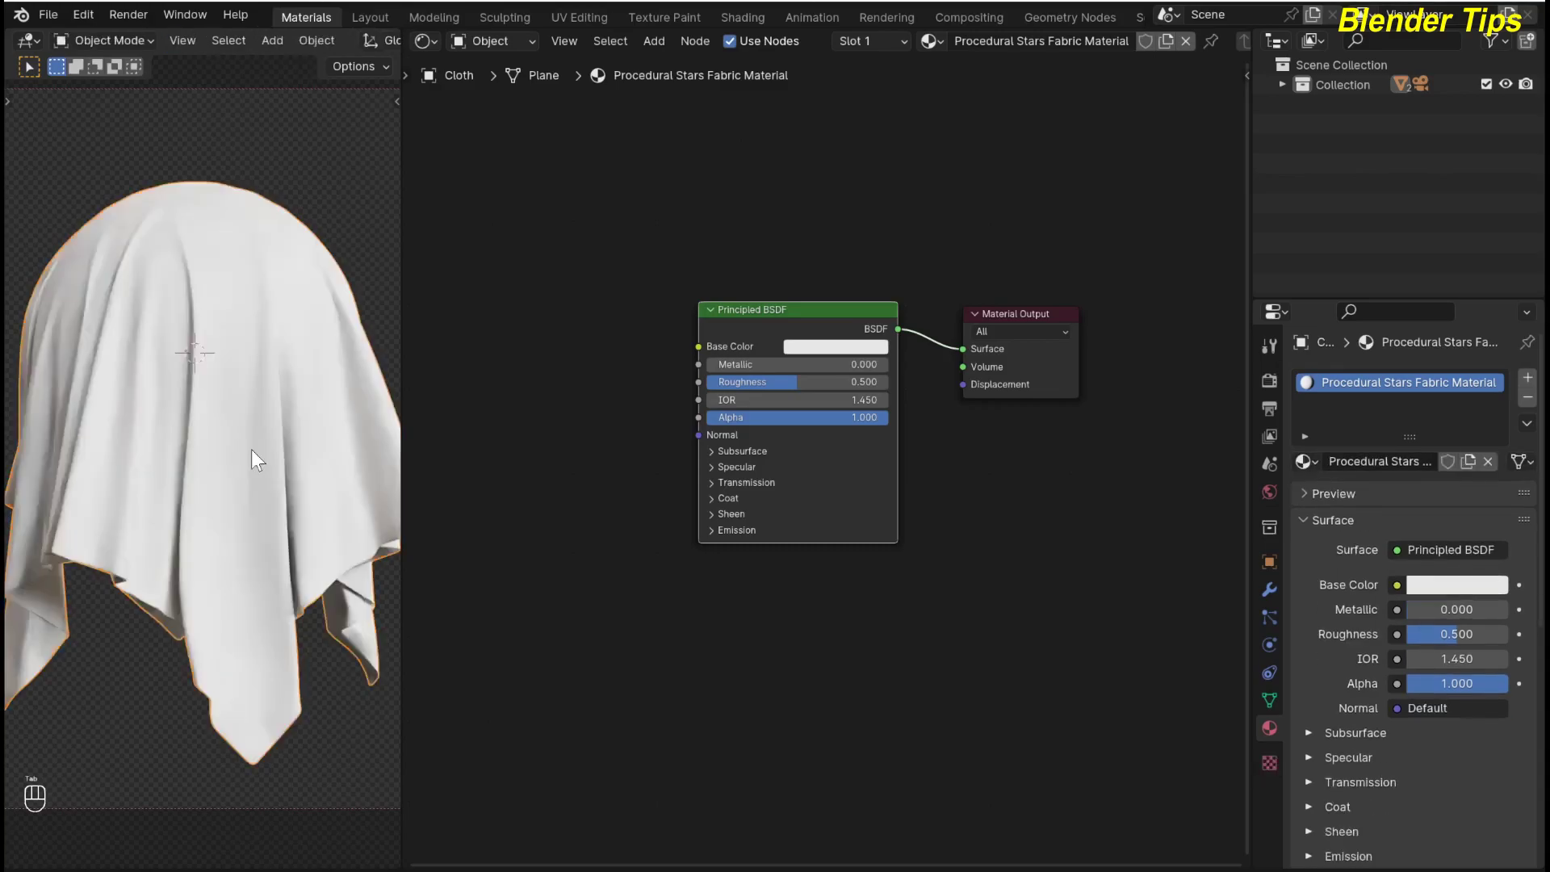
{"action": "key", "text": "KP_0"}
{"action": "key", "text": "alt+a"}
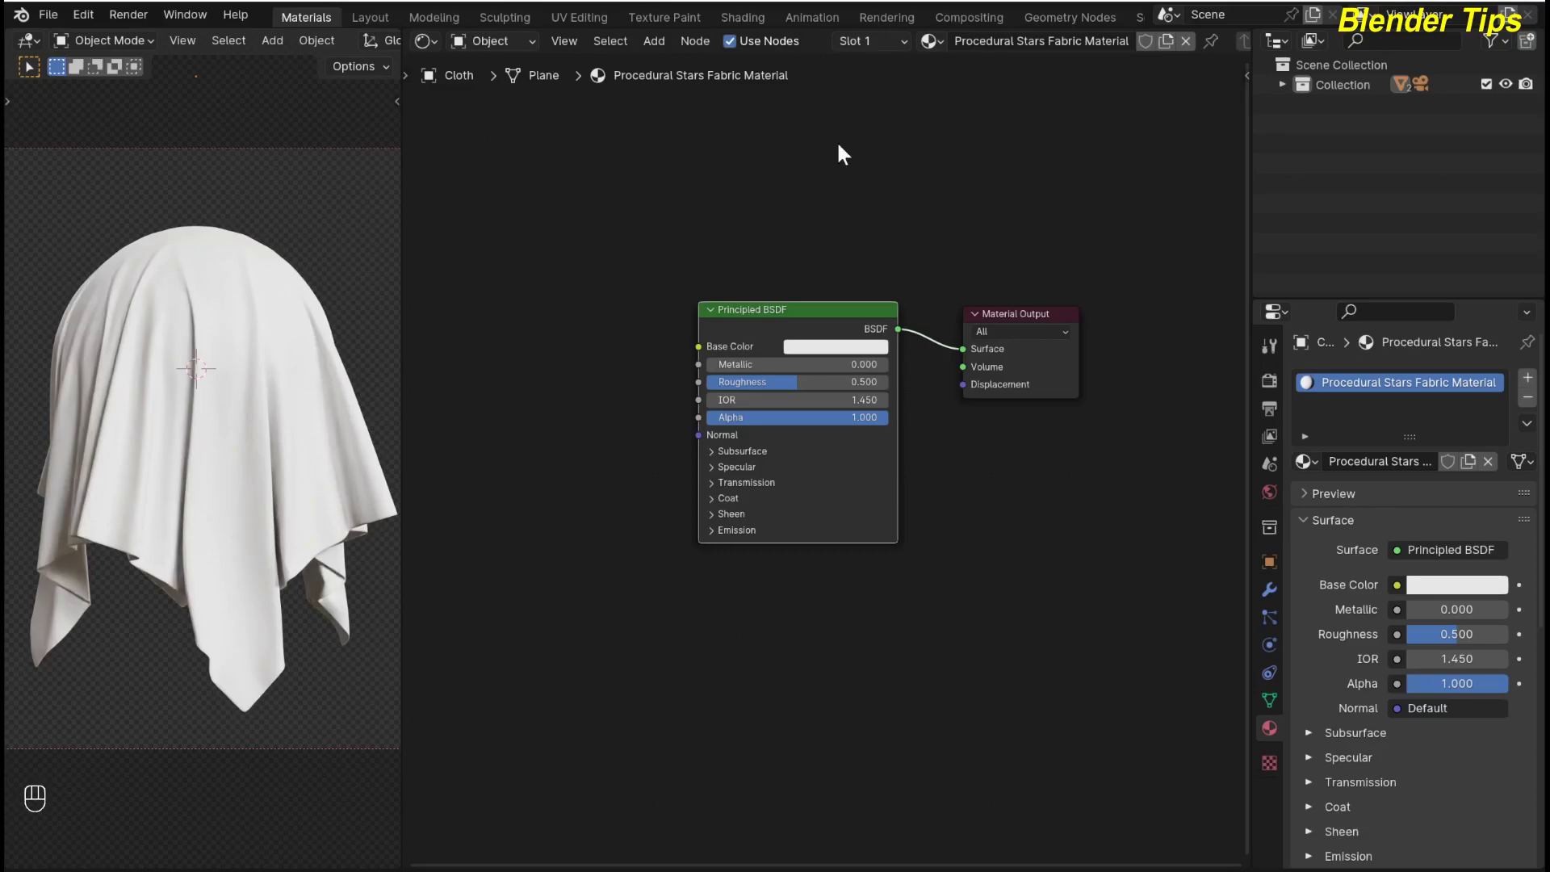
Step: Add a Wave Texture node well before the Principled BSDF in the cloth's shader
{"action": "scroll", "coordinate": [650, 485], "scroll_direction": "up", "scroll_amount": 2}
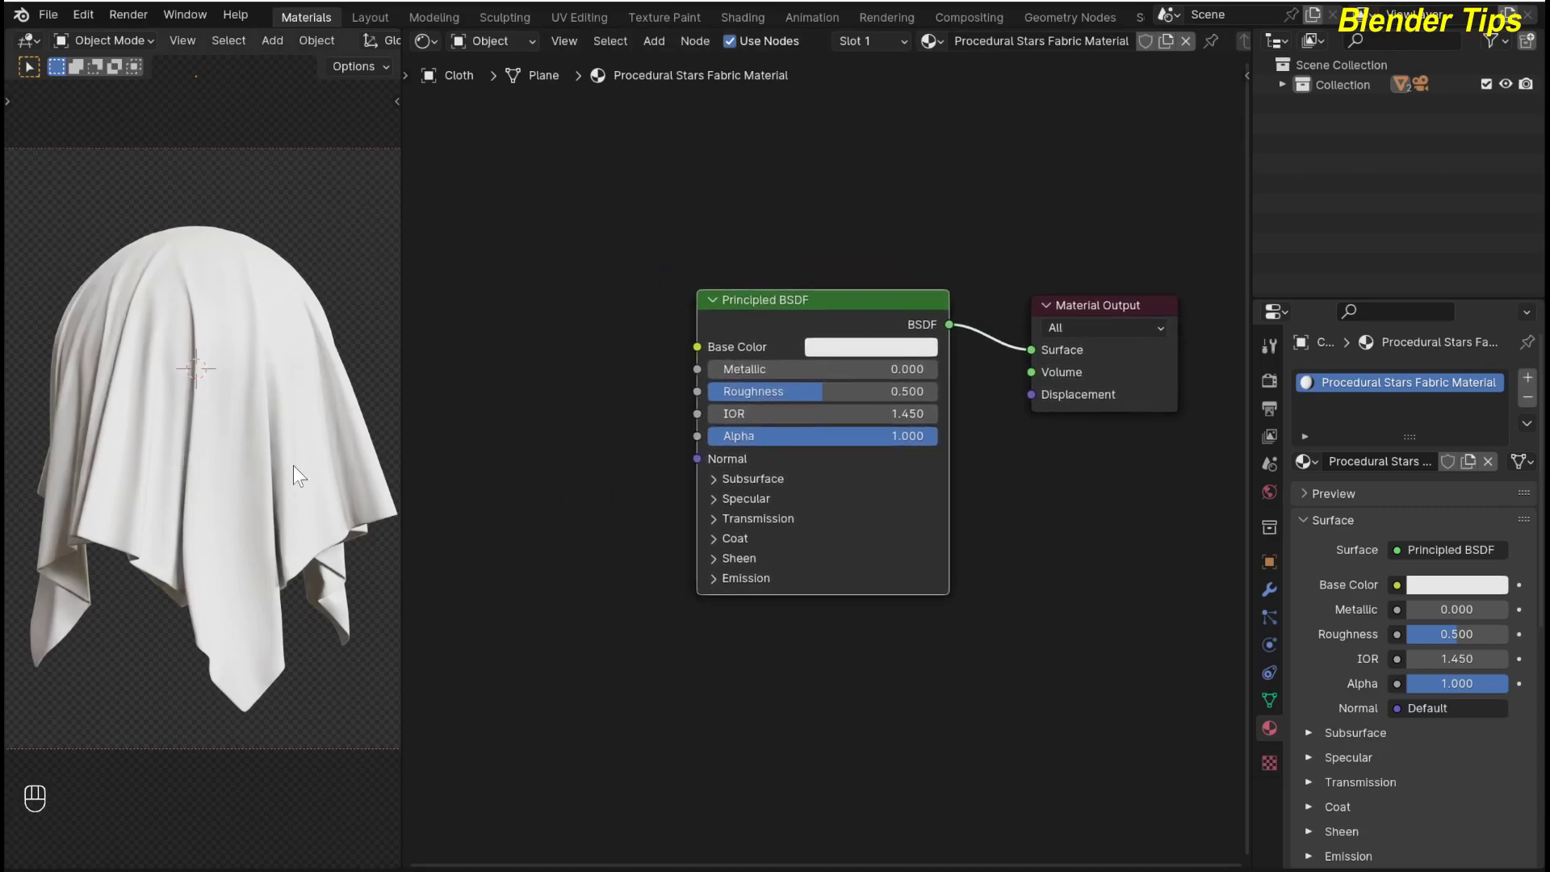
{"action": "scroll", "coordinate": [549, 582], "scroll_direction": "down", "scroll_amount": 2}
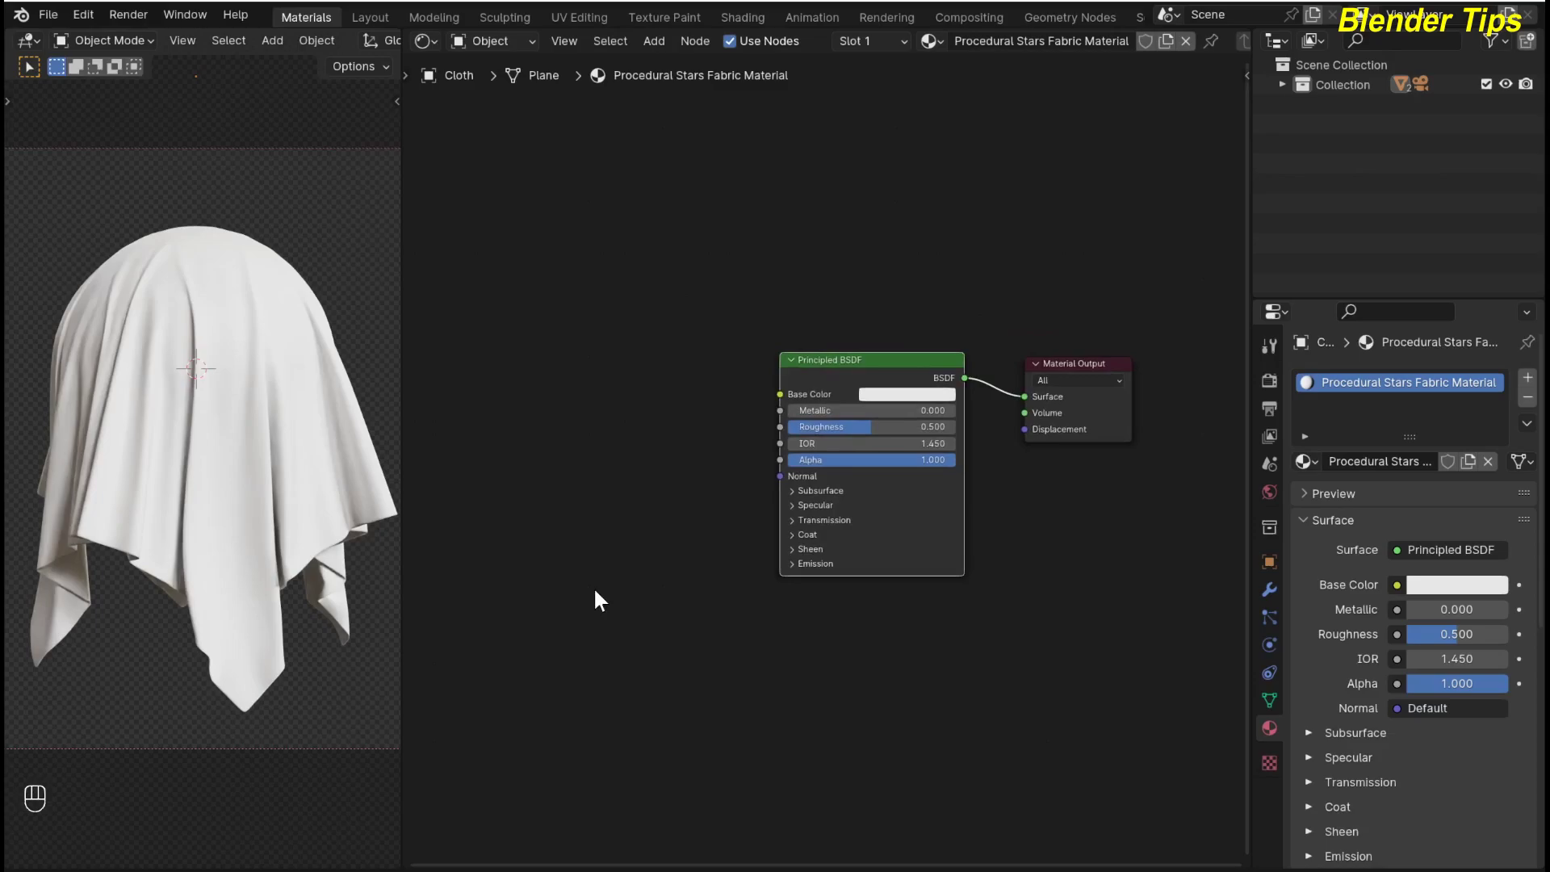
{"action": "key", "text": "shift+a"}
{"action": "left_click", "coordinate": [600, 557]}
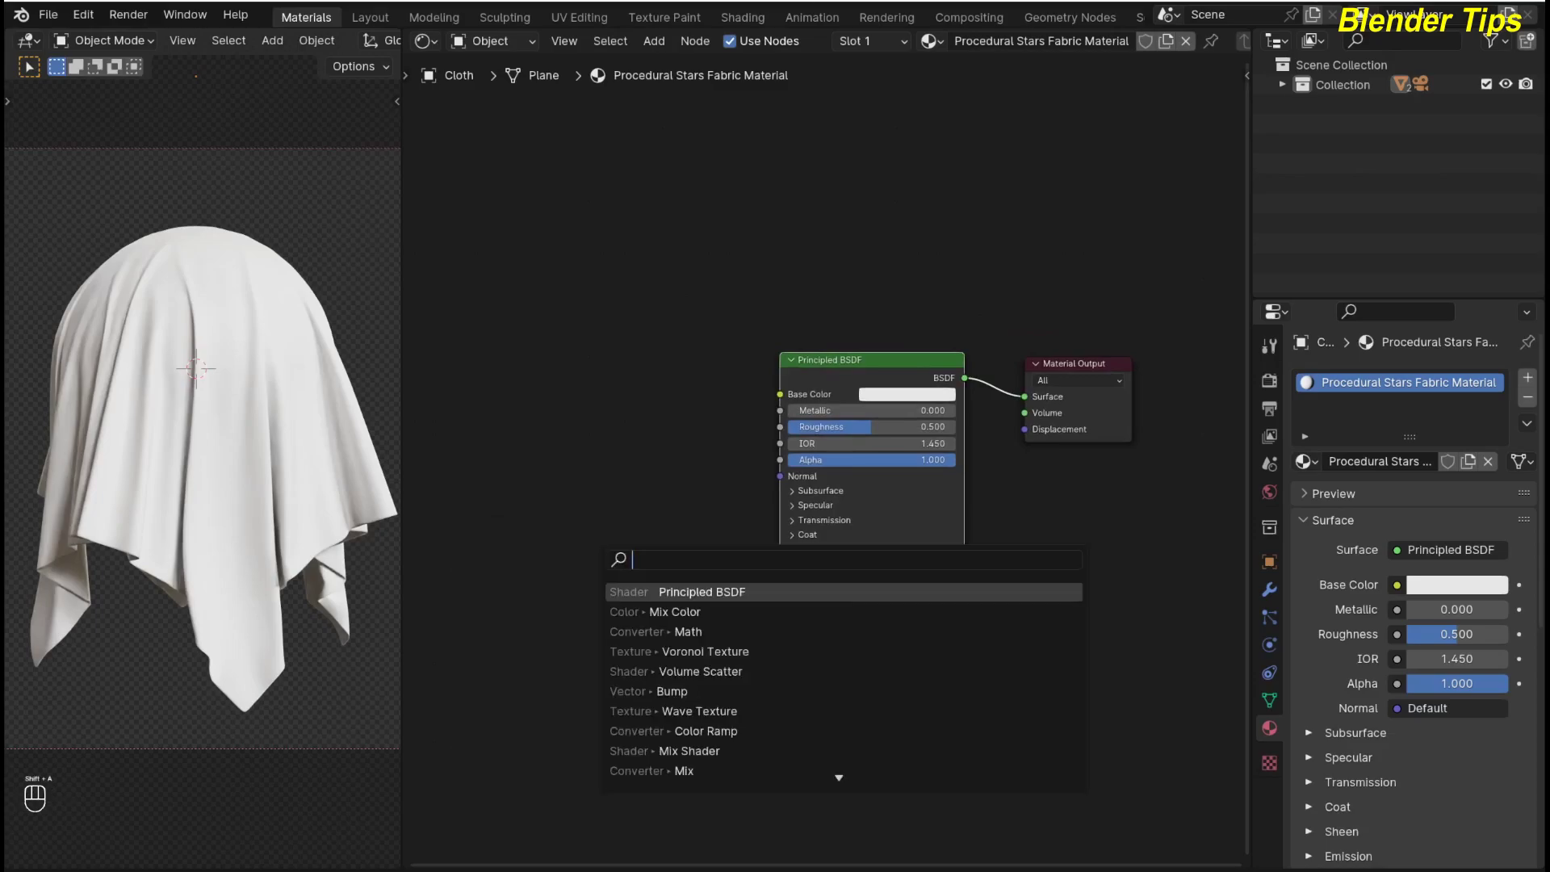
{"action": "type", "text": "wave"}
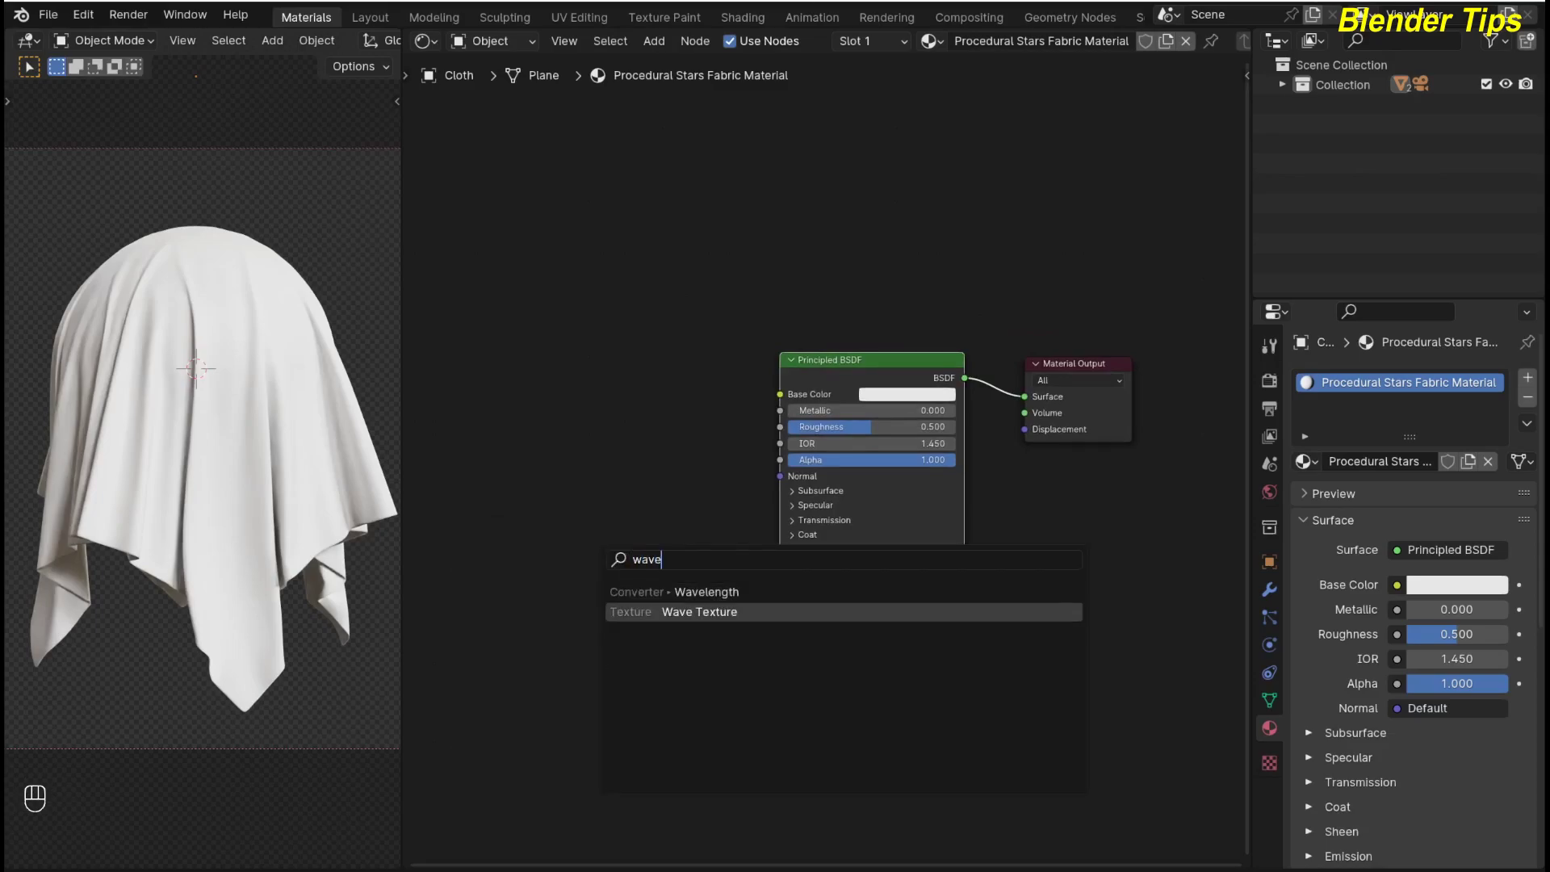
{"action": "key", "text": "Return"}
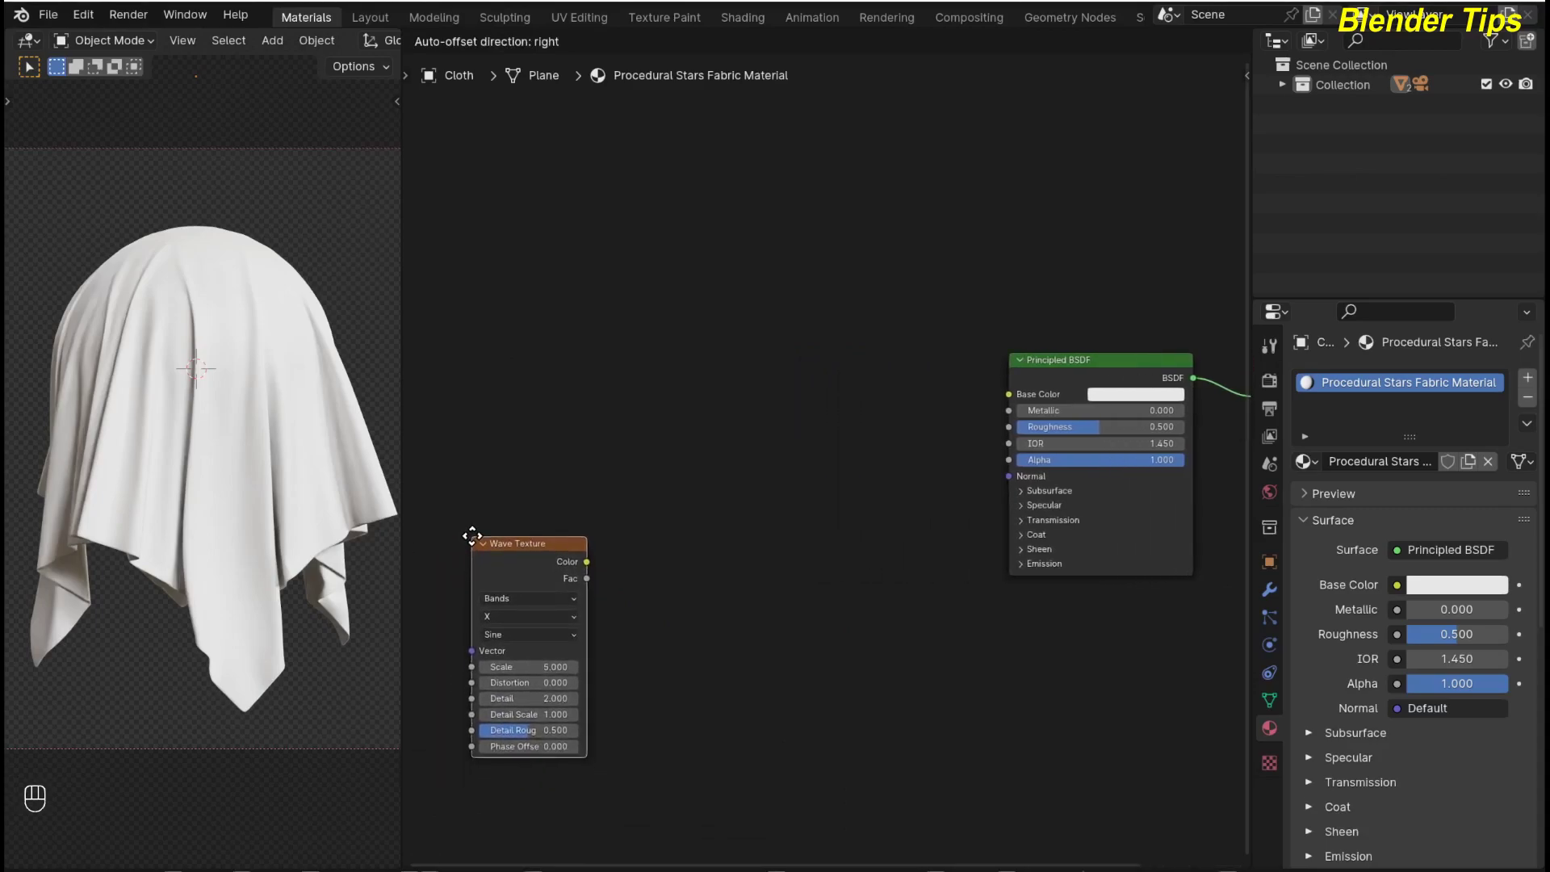
{"action": "left_click", "coordinate": [472, 535]}
Step: Add Texture Coordinate and Mapping nodes feeding the Wave Texture, and connect the UV output to the Mapping node's Vector
{"action": "scroll", "coordinate": [662, 597], "scroll_direction": "down", "scroll_amount": 2}
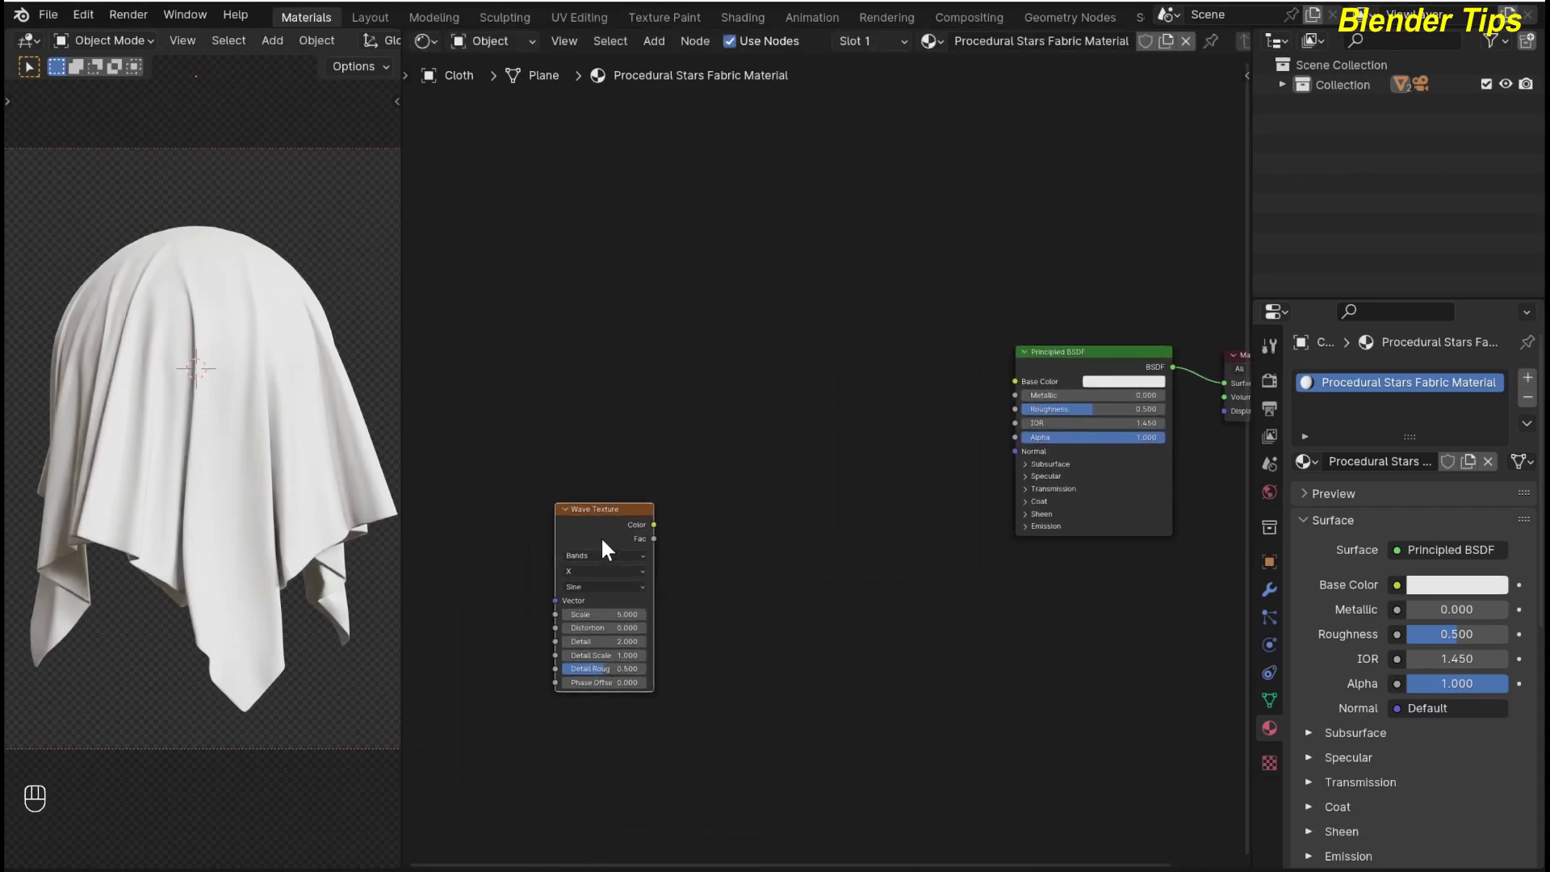
{"action": "key", "text": "ctrl+t"}
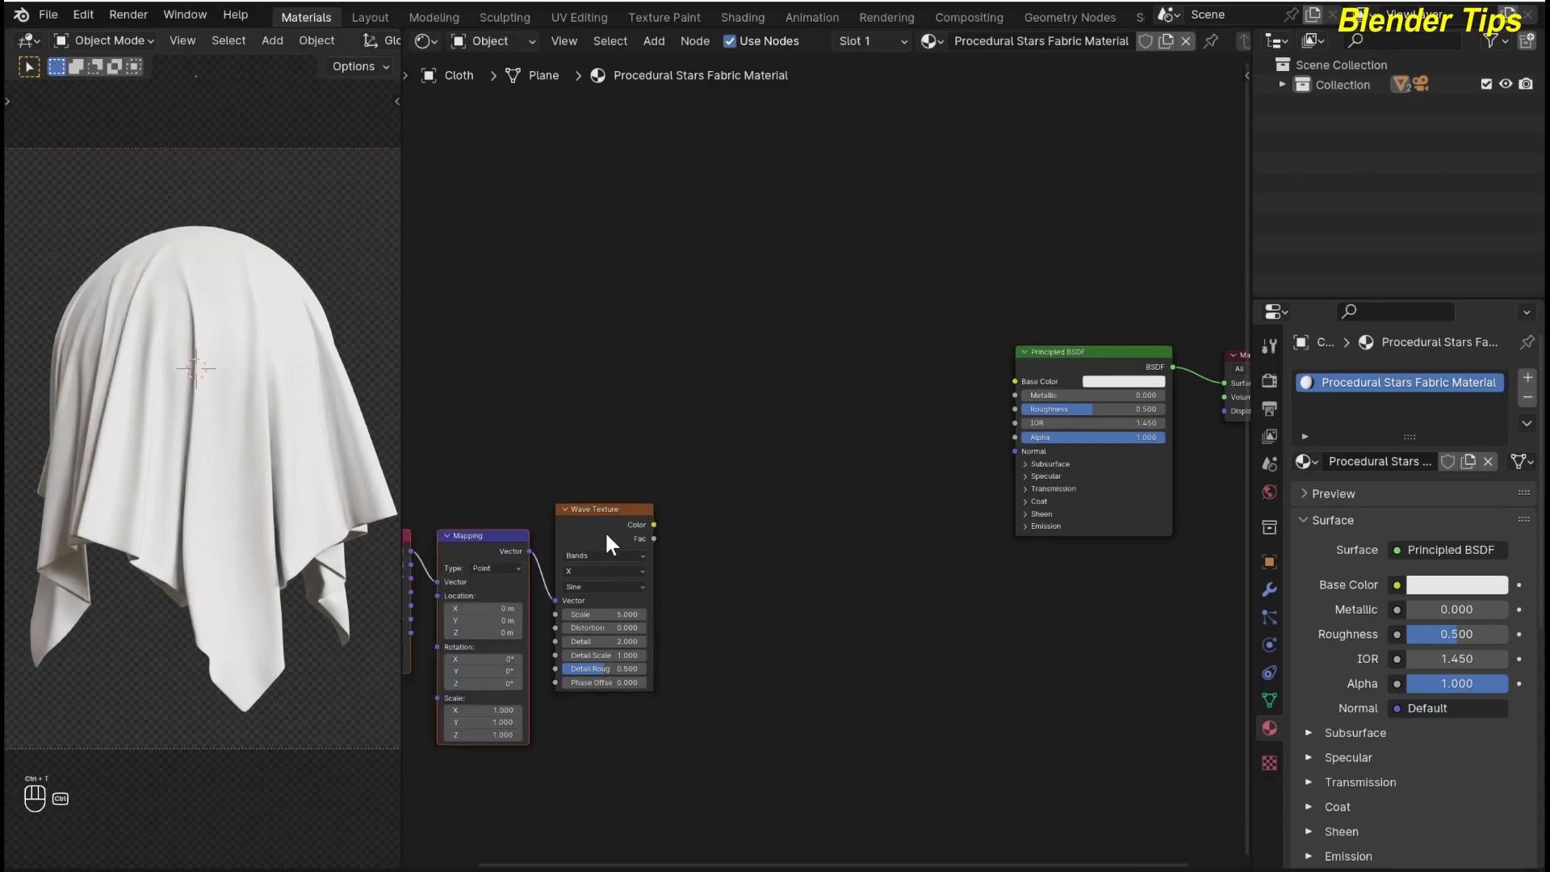
{"action": "middle_click_drag", "start_coordinate": [735, 662], "coordinate": [840, 638]}
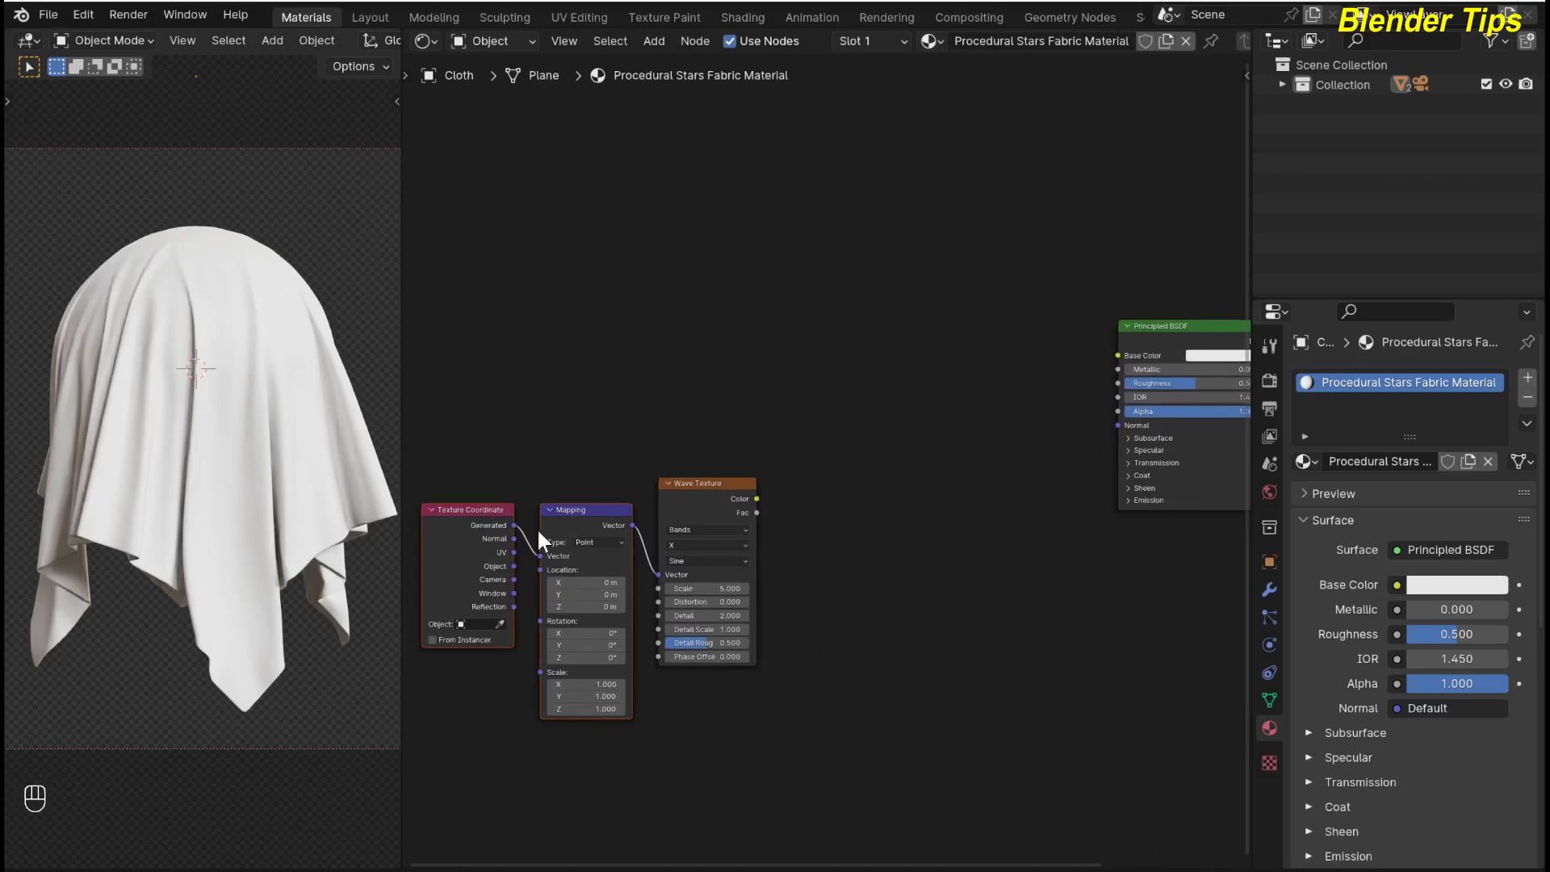
{"action": "scroll", "coordinate": [517, 585], "scroll_direction": "up", "scroll_amount": 2}
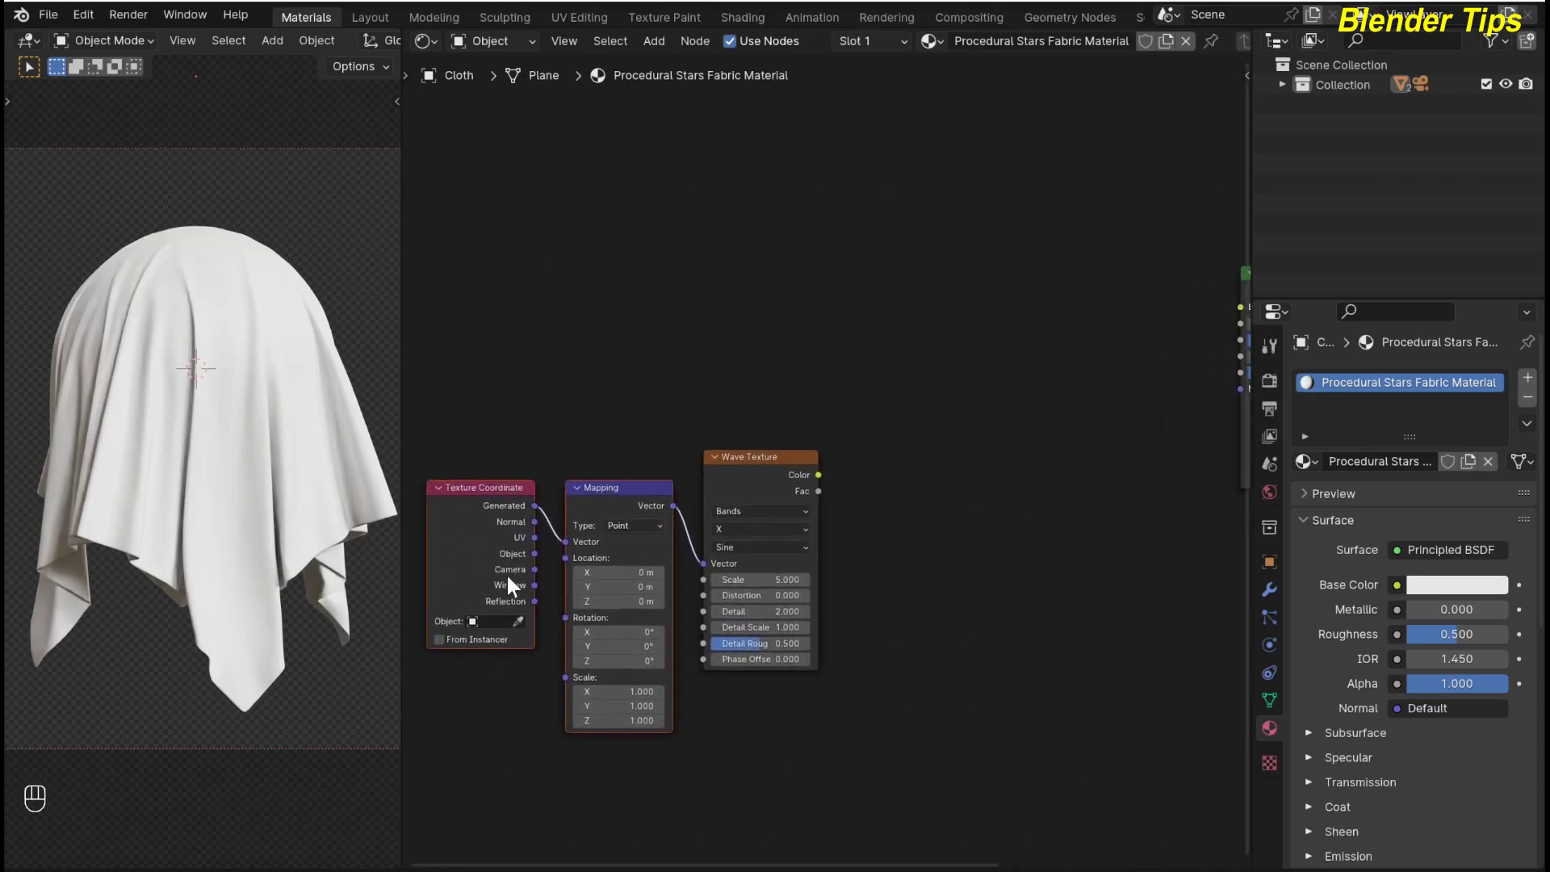
{"action": "left_click_drag", "start_coordinate": [534, 537], "coordinate": [566, 541]}
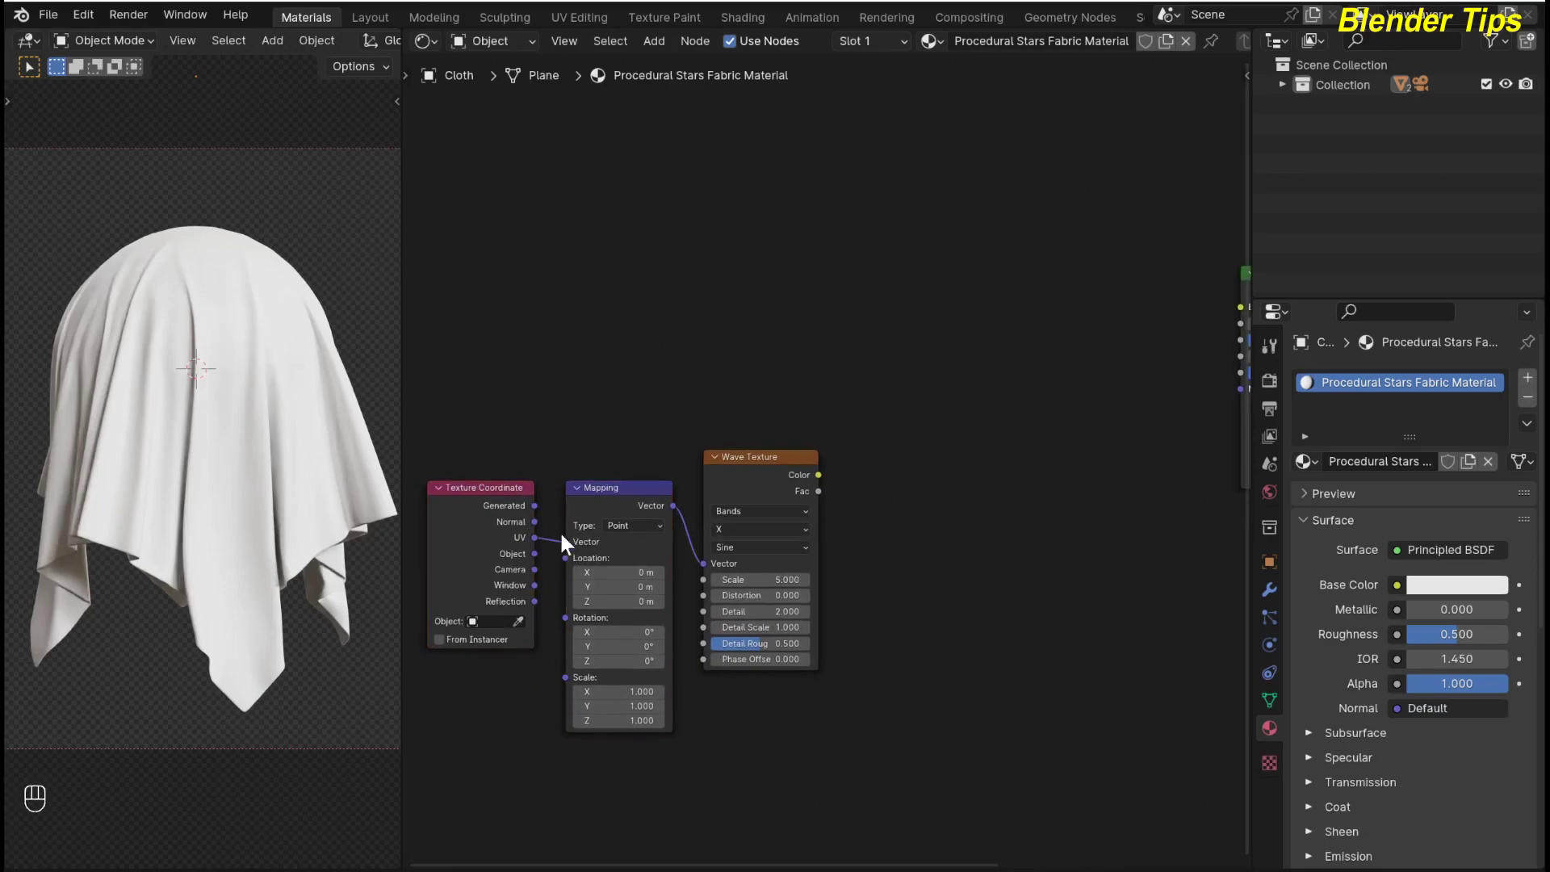
Step: Preview the Wave Texture's color output directly on the cloth
{"action": "key", "text": "Home"}
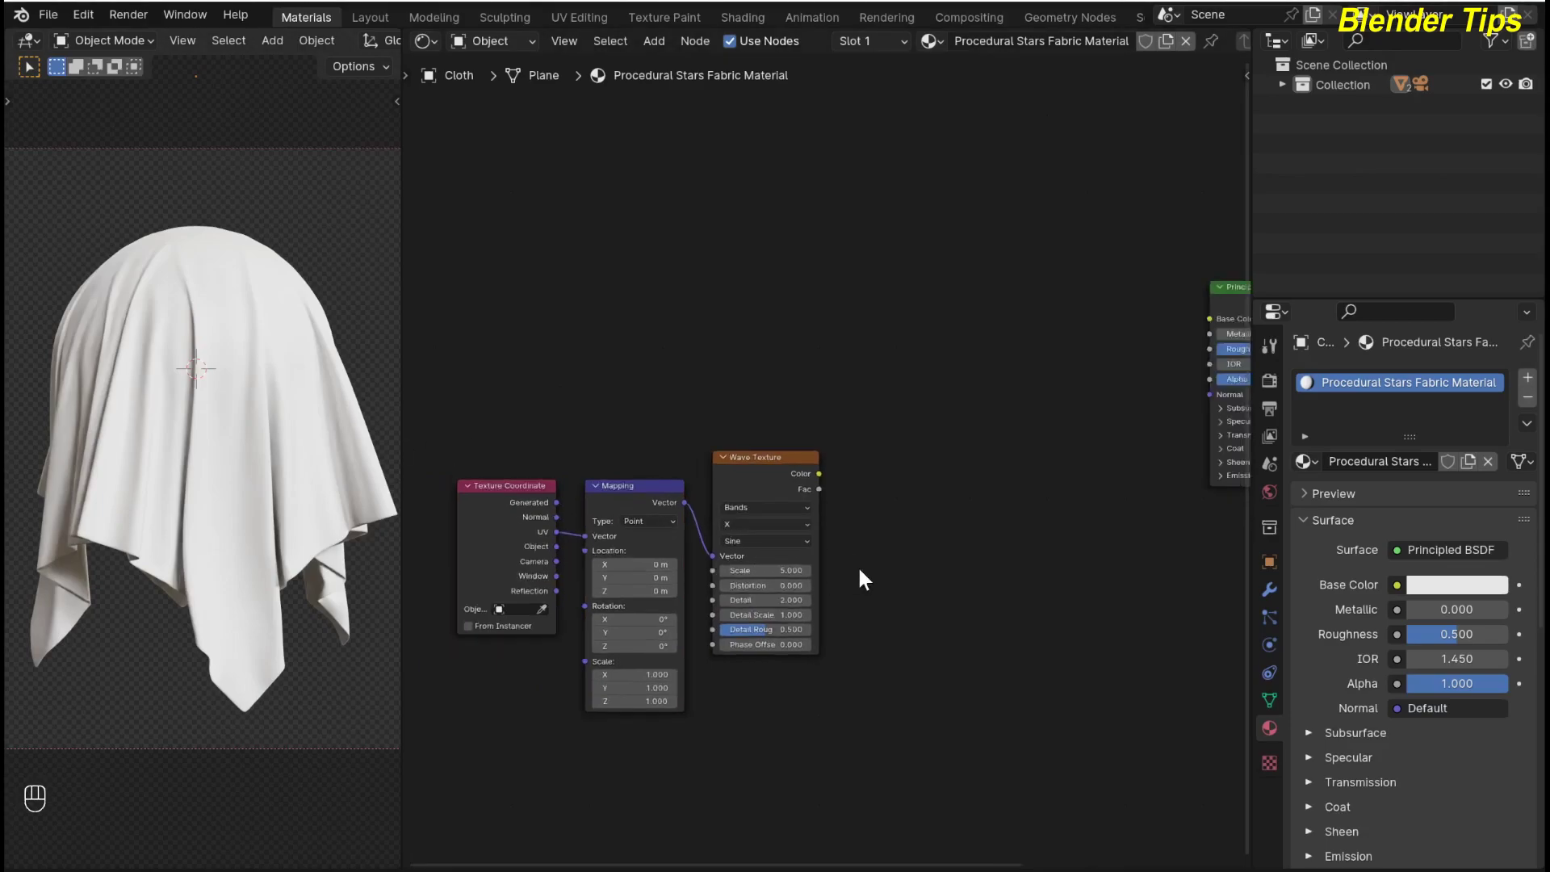
{"action": "left_click", "coordinate": [720, 472], "text": "ctrl+shift"}
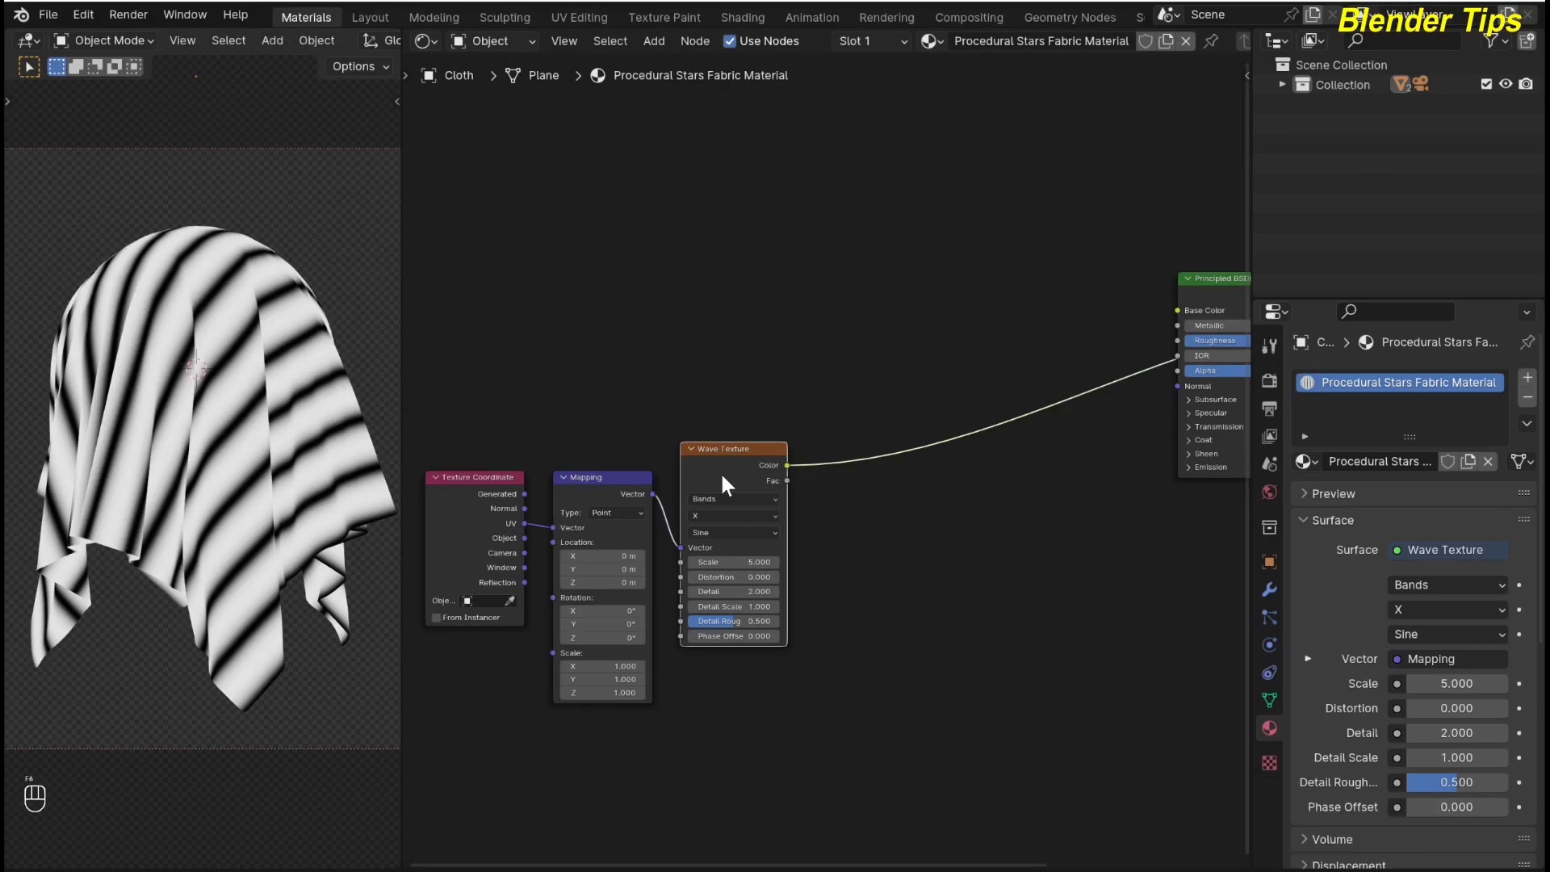
Step: Set the Wave Texture's Scale to 270
{"action": "scroll", "coordinate": [720, 471], "scroll_direction": "up", "scroll_amount": 2}
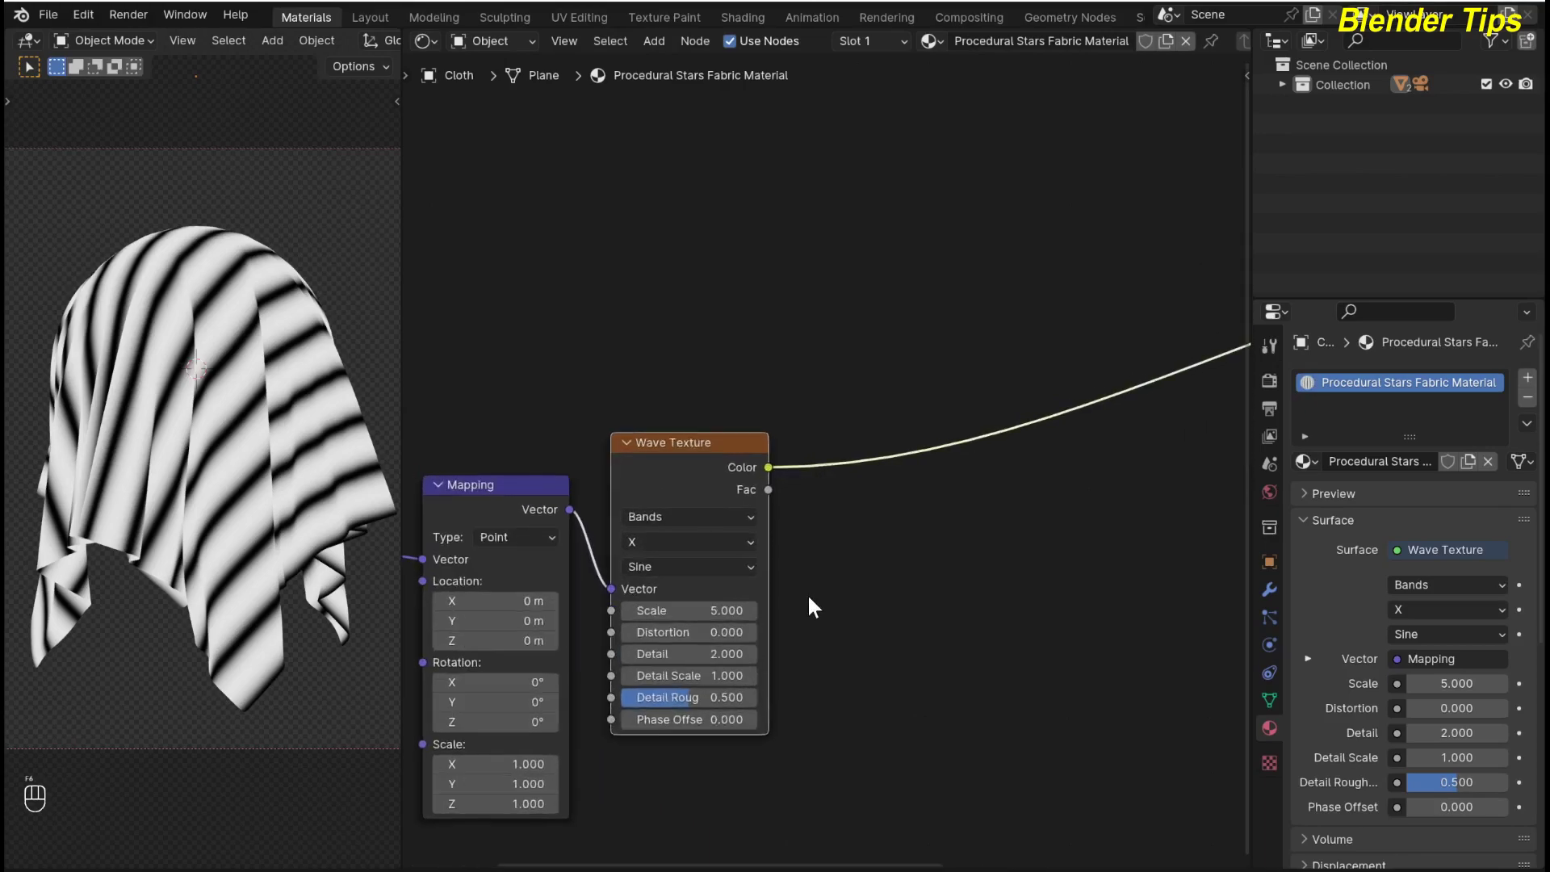
{"action": "middle_click_drag", "start_coordinate": [811, 605], "coordinate": [893, 529]}
{"action": "left_click_drag", "start_coordinate": [731, 534], "coordinate": [799, 534]}
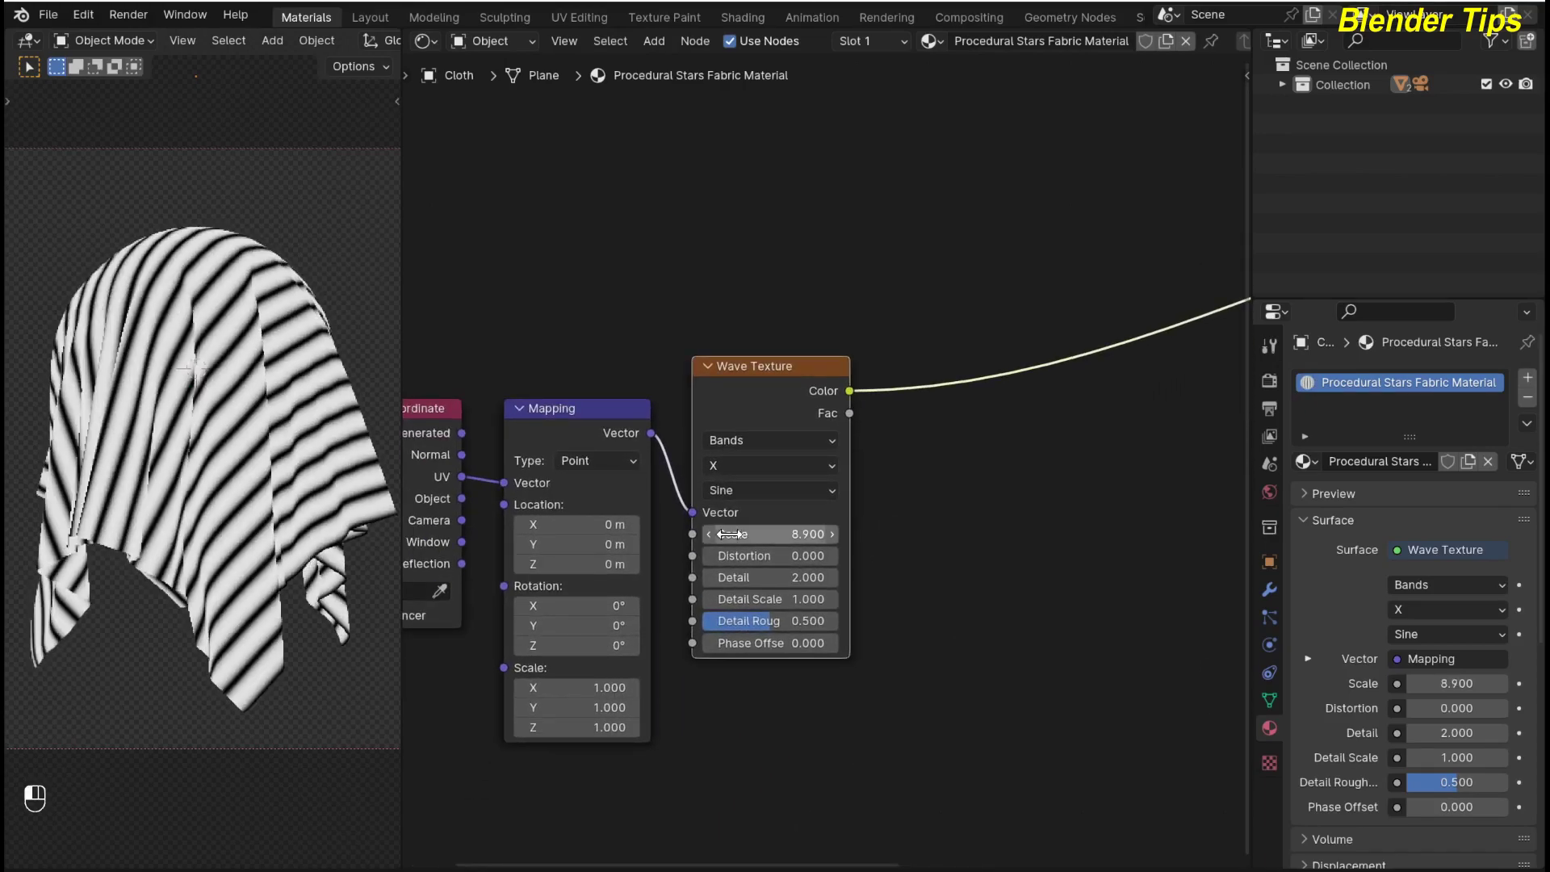
{"action": "left_click", "coordinate": [731, 534]}
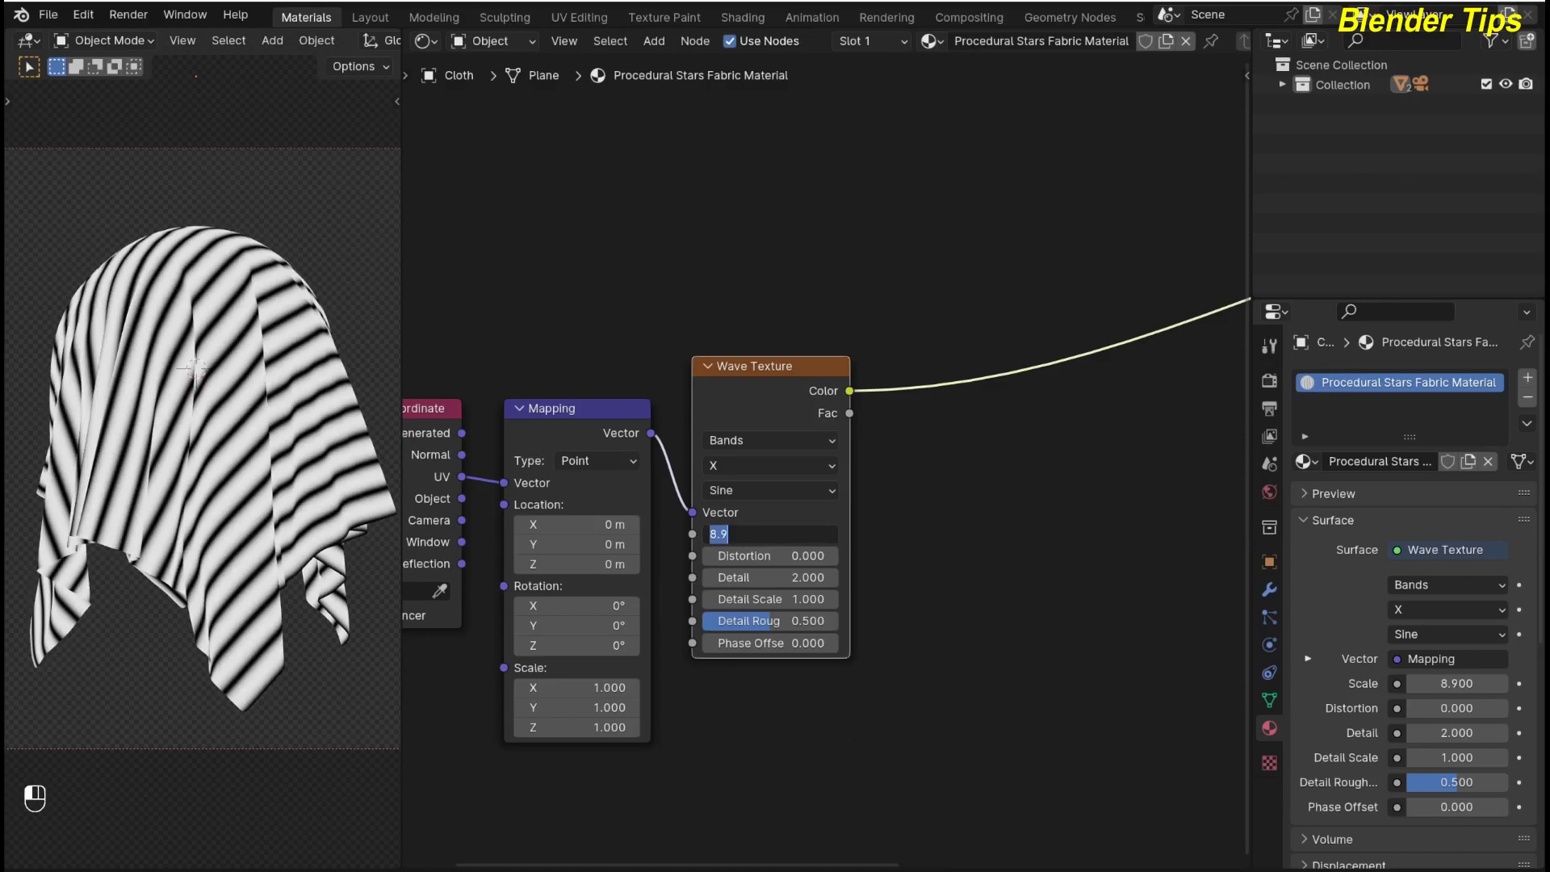
{"action": "type", "text": "270"}
{"action": "key", "text": "Return"}
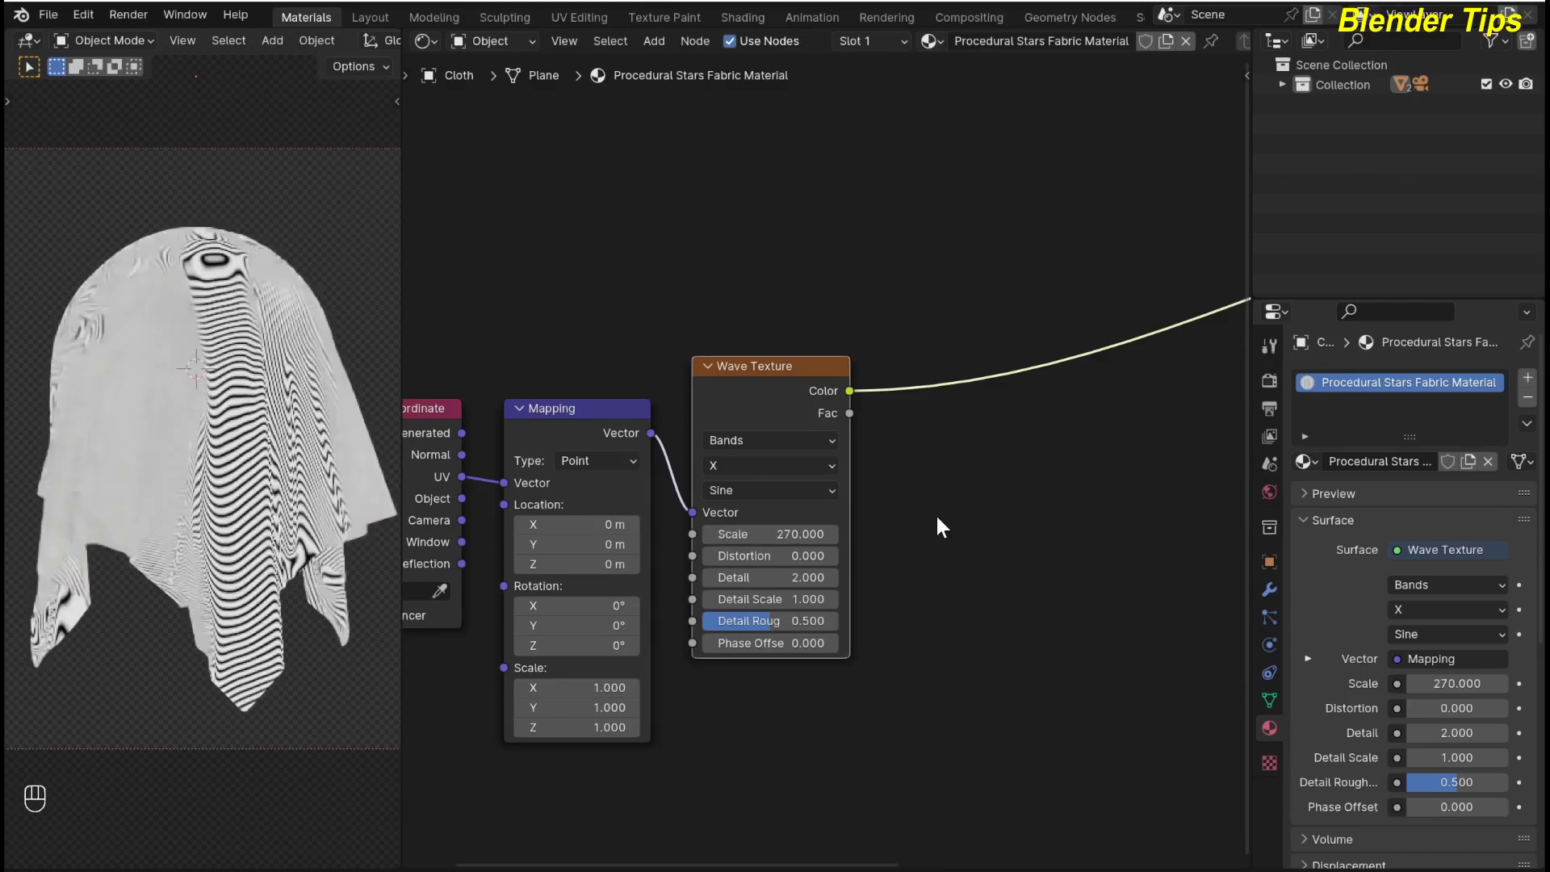
Step: Set the Wave Texture's Detail to 0 and its Distortion to 5
{"action": "left_click_drag", "start_coordinate": [811, 574], "coordinate": [749, 579]}
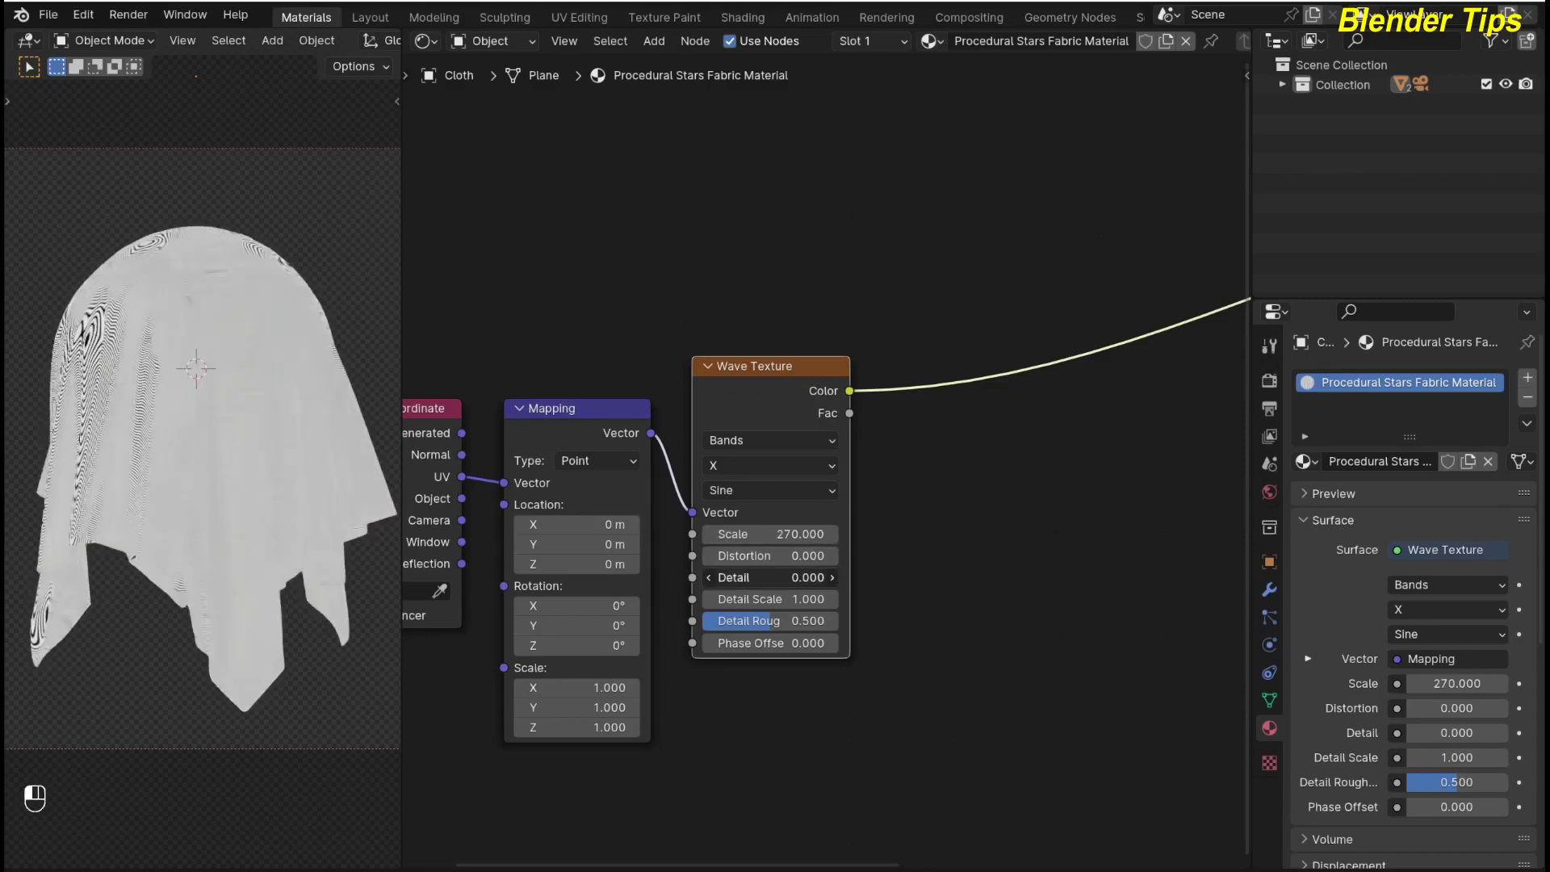
{"action": "mouse_move", "coordinate": [729, 557]}
{"action": "left_mouse_down"}
{"action": "mouse_move", "coordinate": [750, 557]}
{"action": "mouse_move", "coordinate": [729, 557]}
{"action": "left_mouse_up"}
{"action": "left_click", "coordinate": [729, 556]}
{"action": "type", "text": "5"}
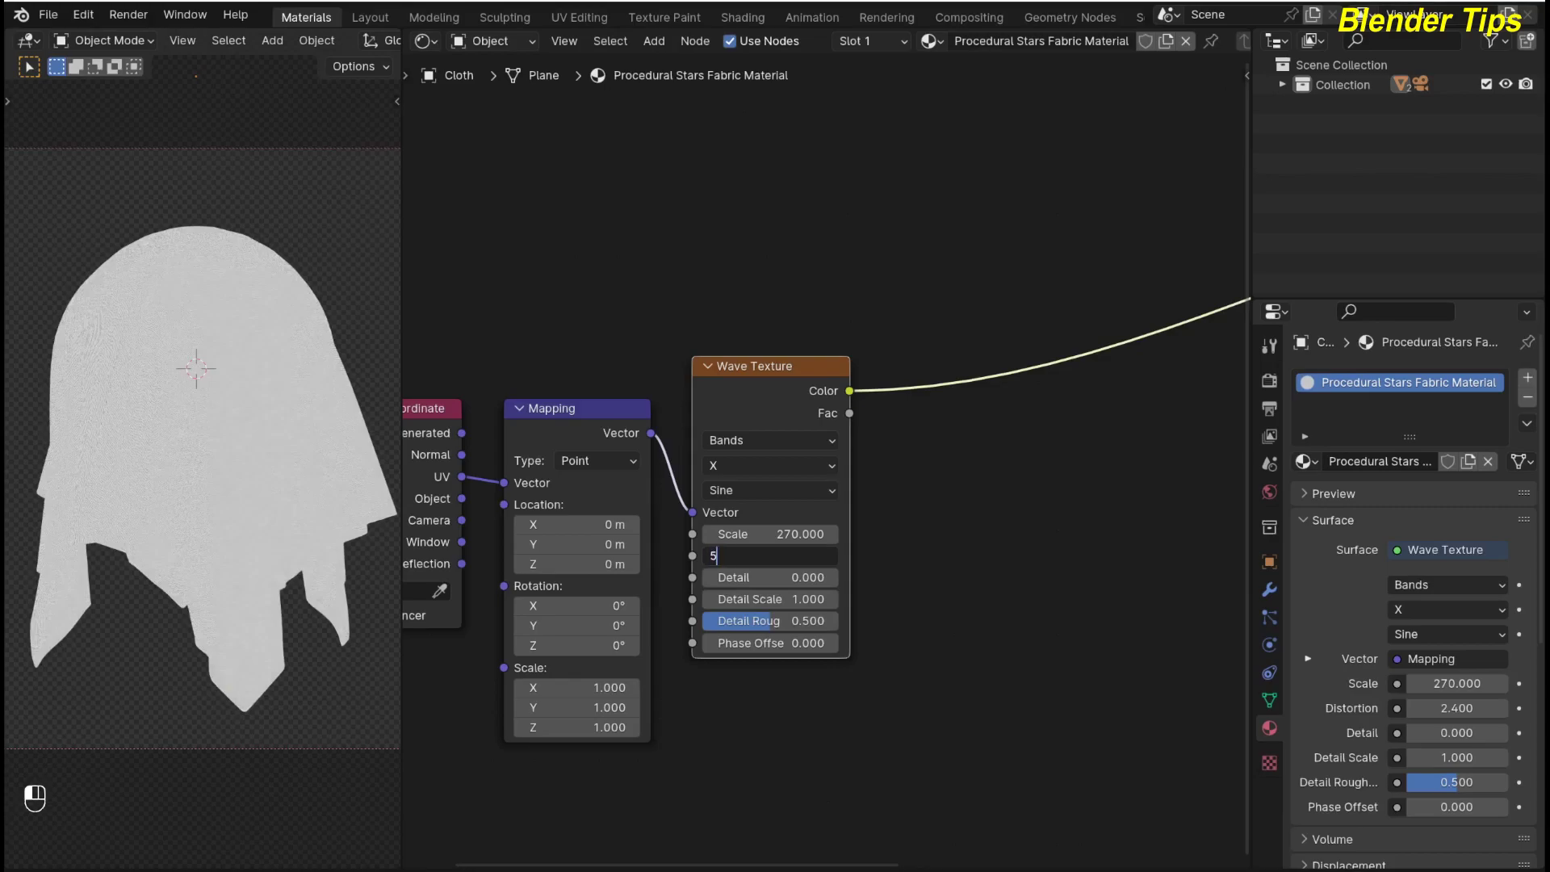
{"action": "key", "text": "Return"}
{"action": "scroll", "coordinate": [207, 475], "scroll_direction": "up", "scroll_amount": 5}
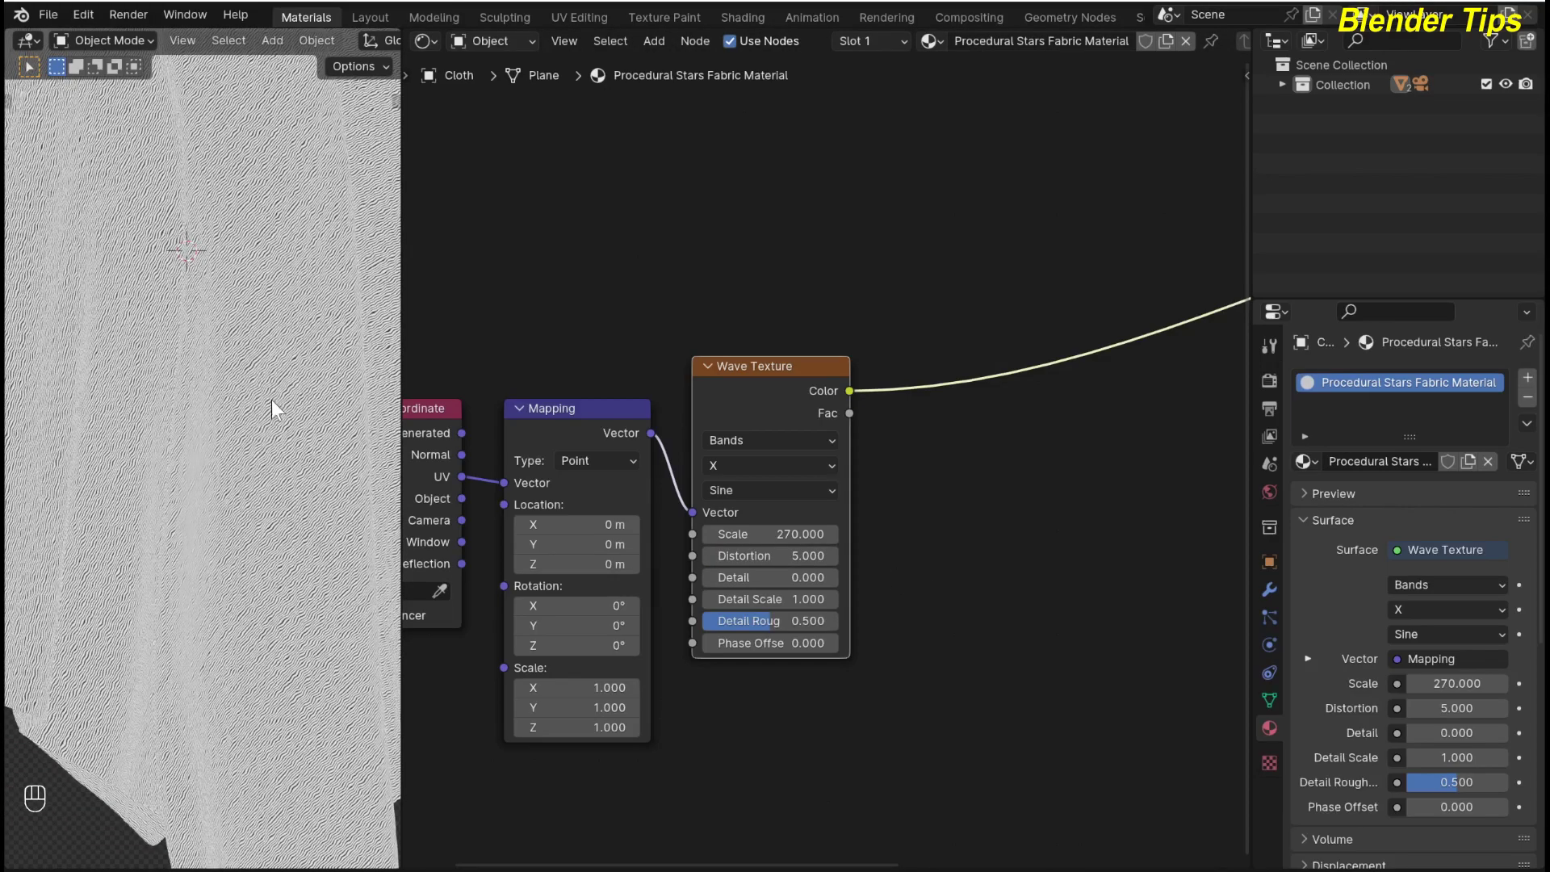
Step: Duplicate the Wave Texture with its Mapping link kept, place the copy above the original, and preview the copy on the cloth
{"action": "scroll", "coordinate": [896, 638], "scroll_direction": "down", "scroll_amount": 2}
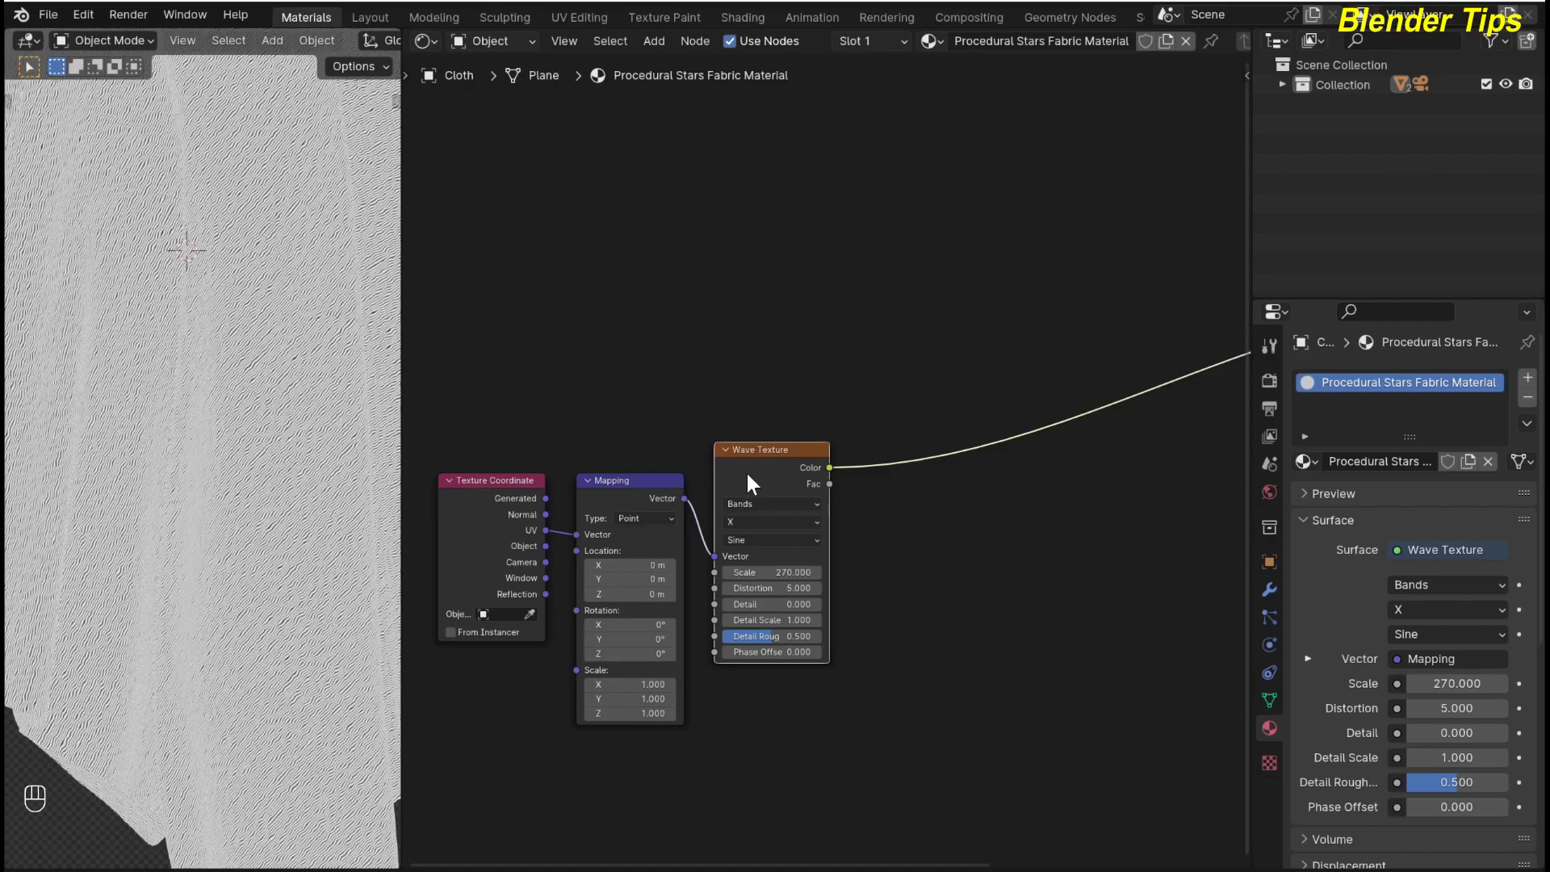
{"action": "key", "text": "ctrl+shift+d"}
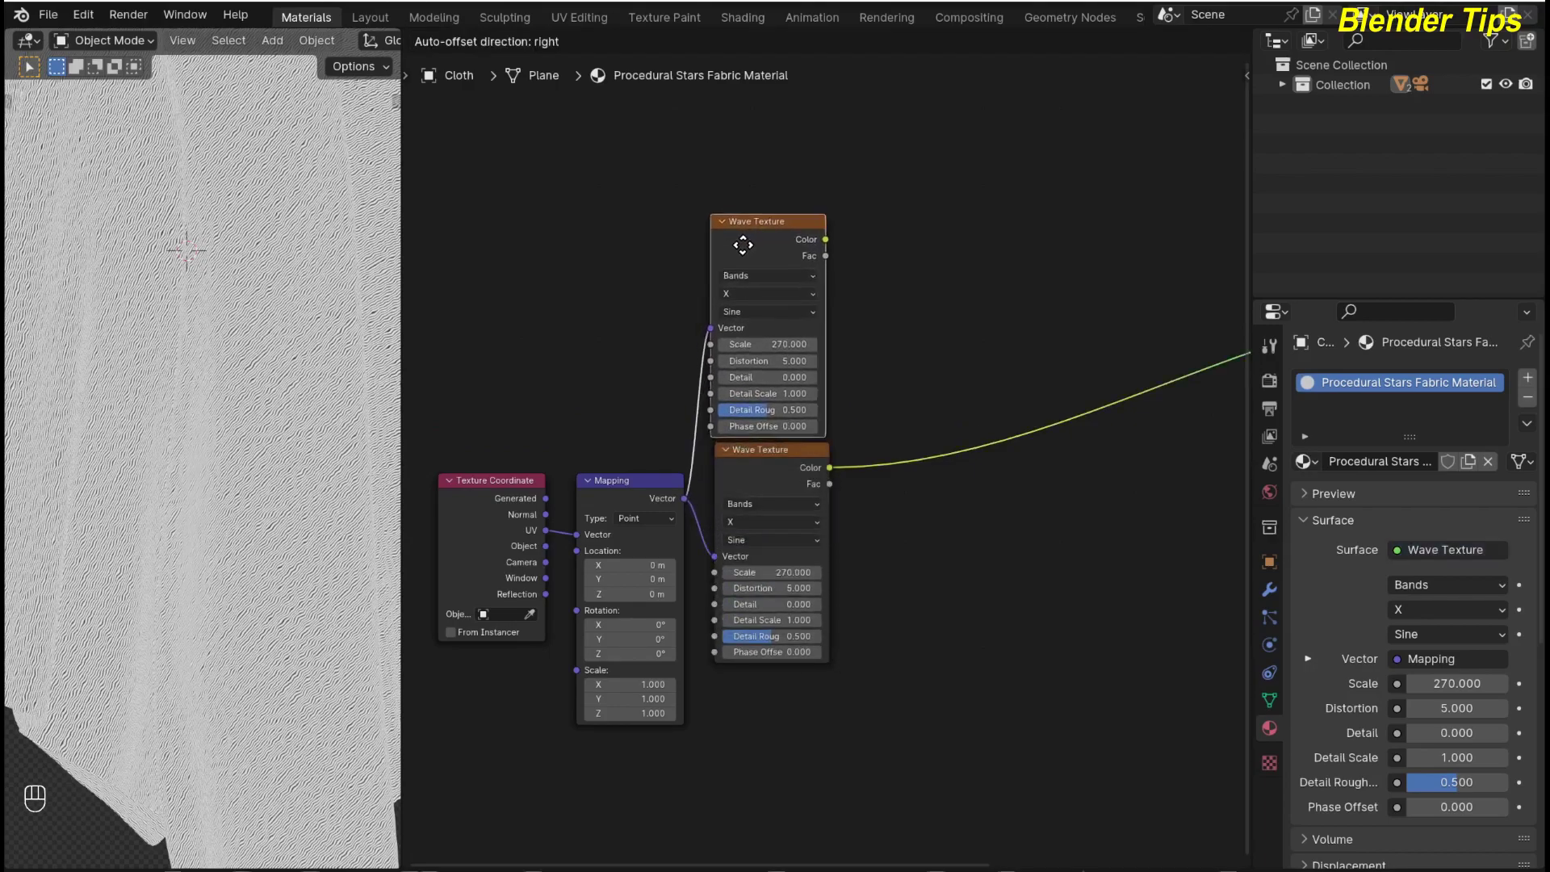
{"action": "left_click", "coordinate": [743, 242]}
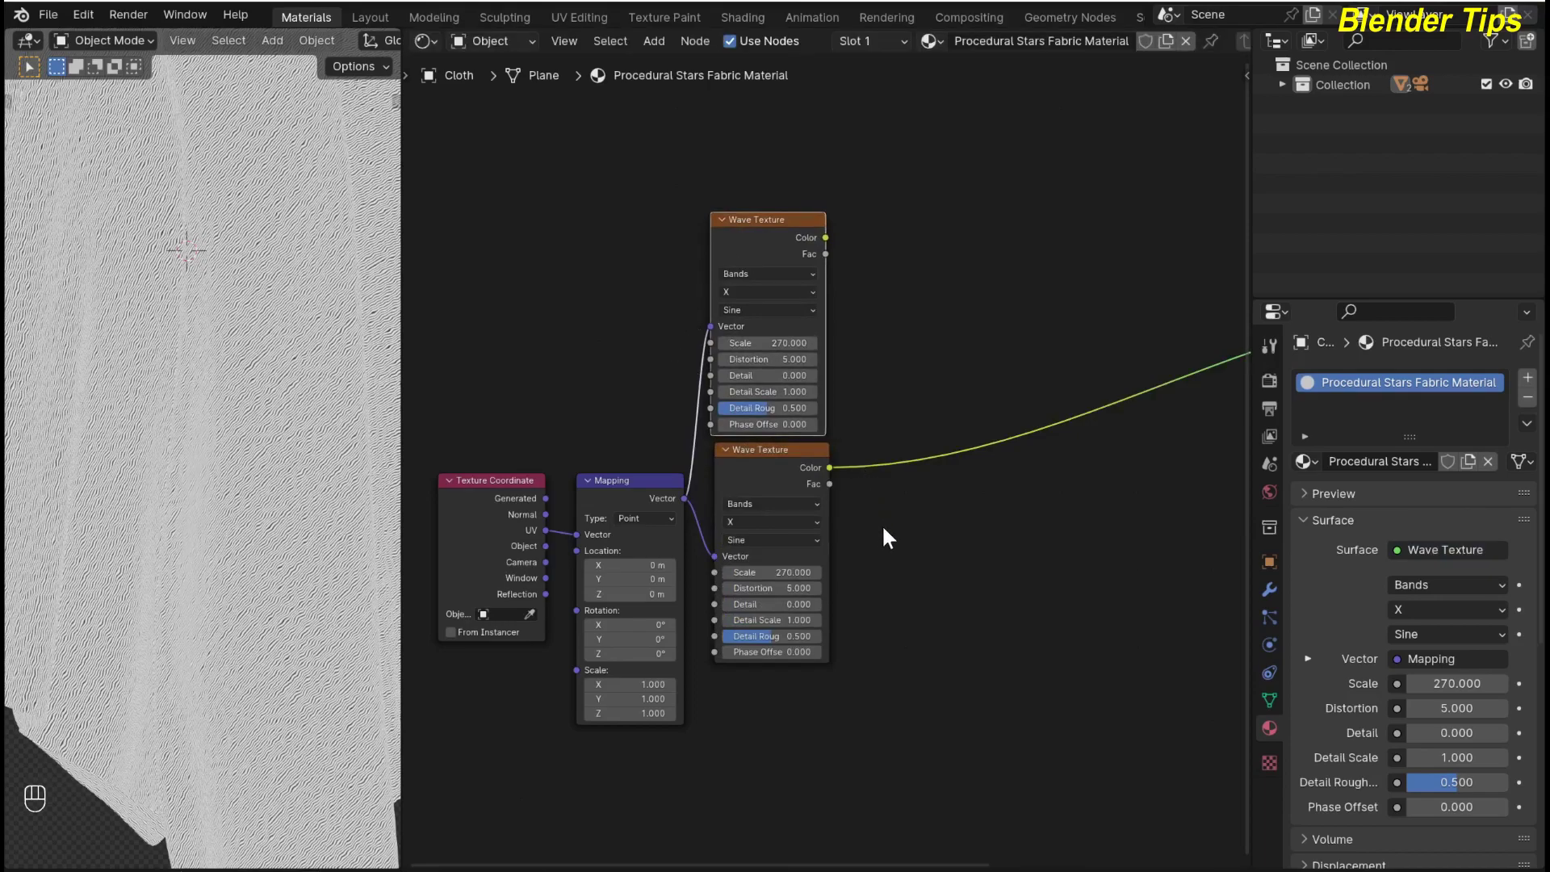
{"action": "scroll", "coordinate": [882, 525], "scroll_direction": "down", "scroll_amount": 2}
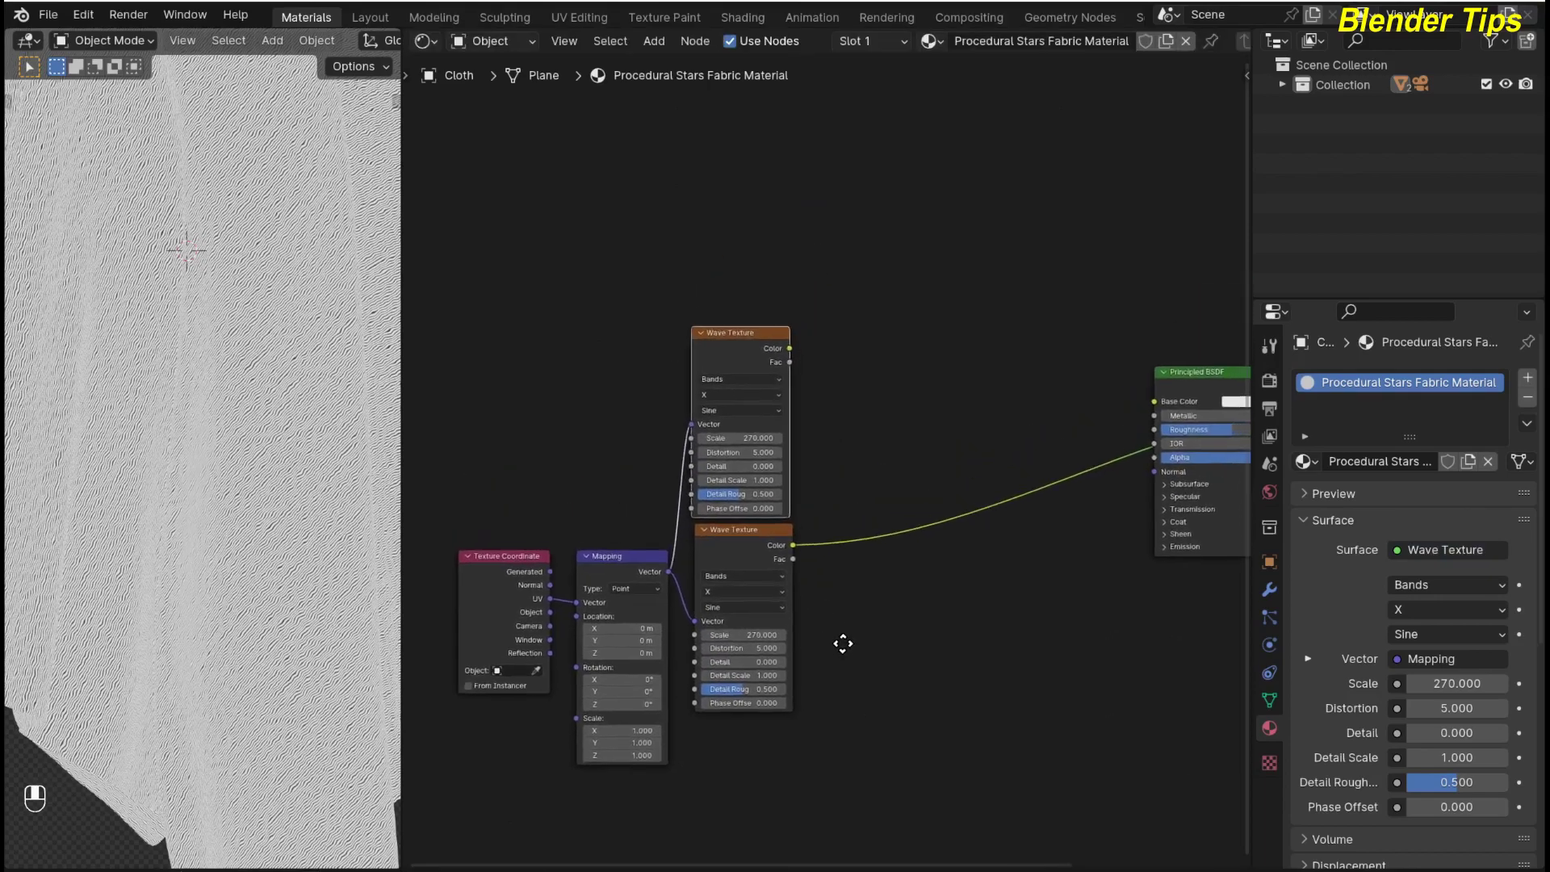
{"action": "left_click", "coordinate": [730, 372], "text": "ctrl+shift"}
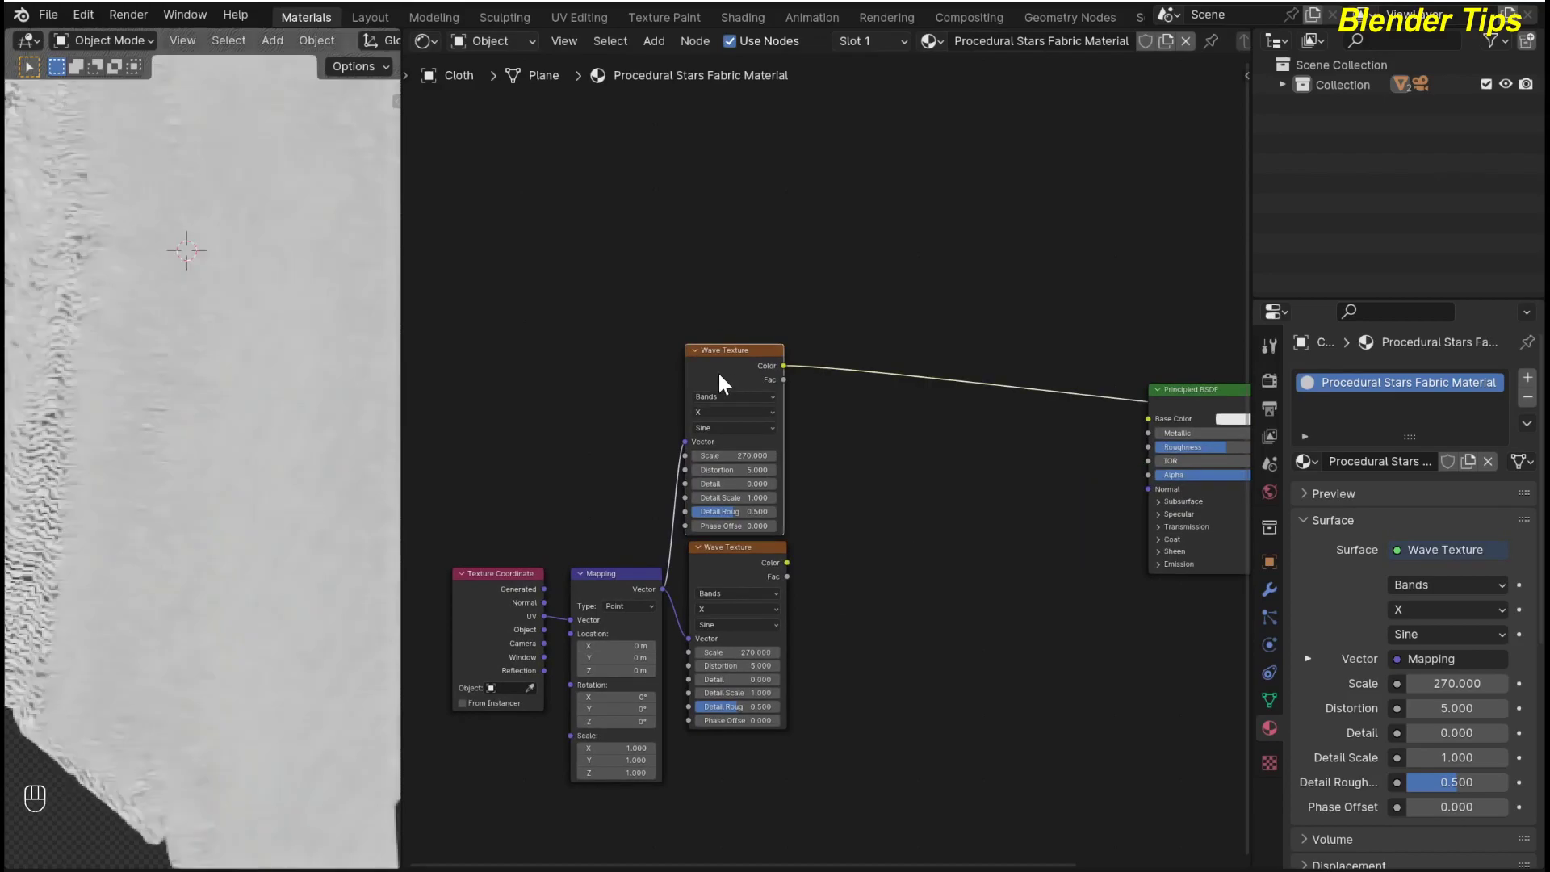
Step: Set the upper Wave Texture's bands direction to Y
{"action": "scroll", "coordinate": [808, 523], "scroll_direction": "up", "scroll_amount": 1}
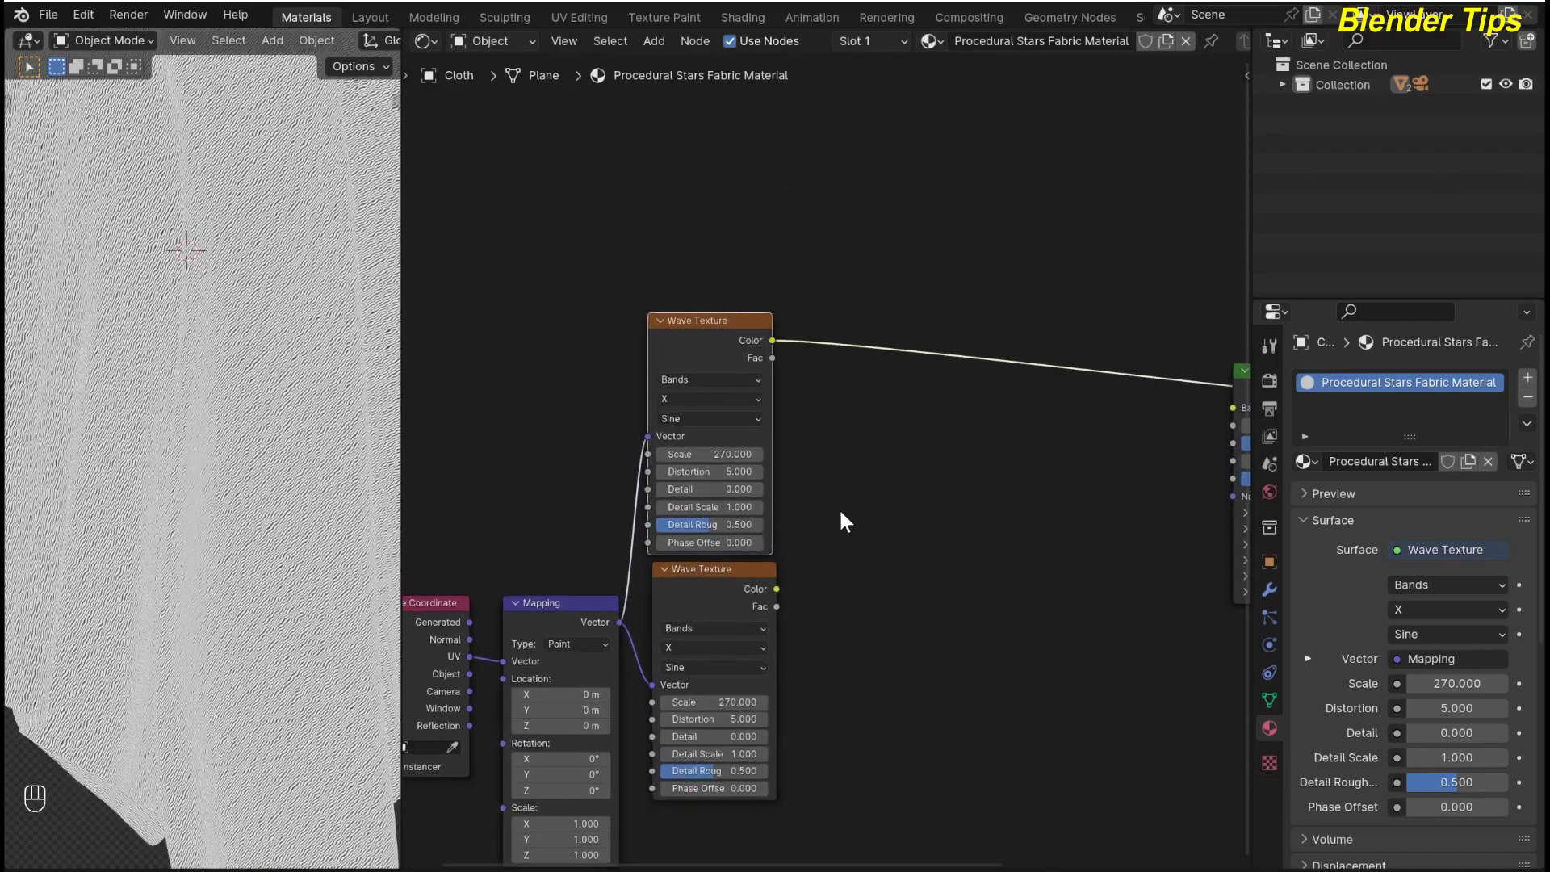
{"action": "middle_click_drag", "start_coordinate": [840, 520], "coordinate": [908, 473]}
{"action": "scroll", "coordinate": [908, 472], "scroll_direction": "up", "scroll_amount": 2}
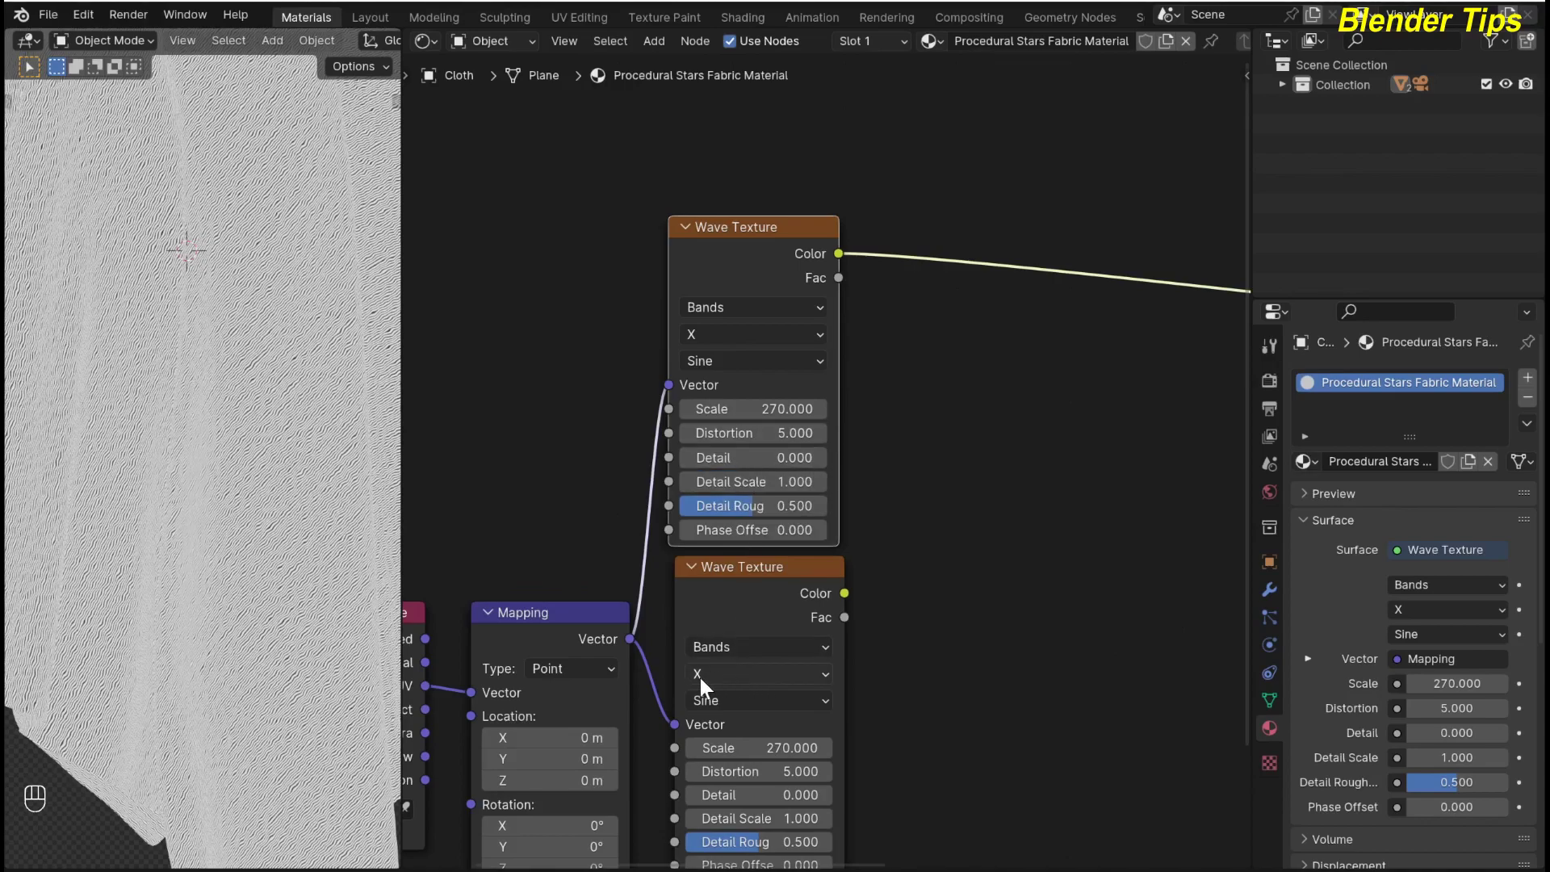
{"action": "left_click", "coordinate": [764, 336]}
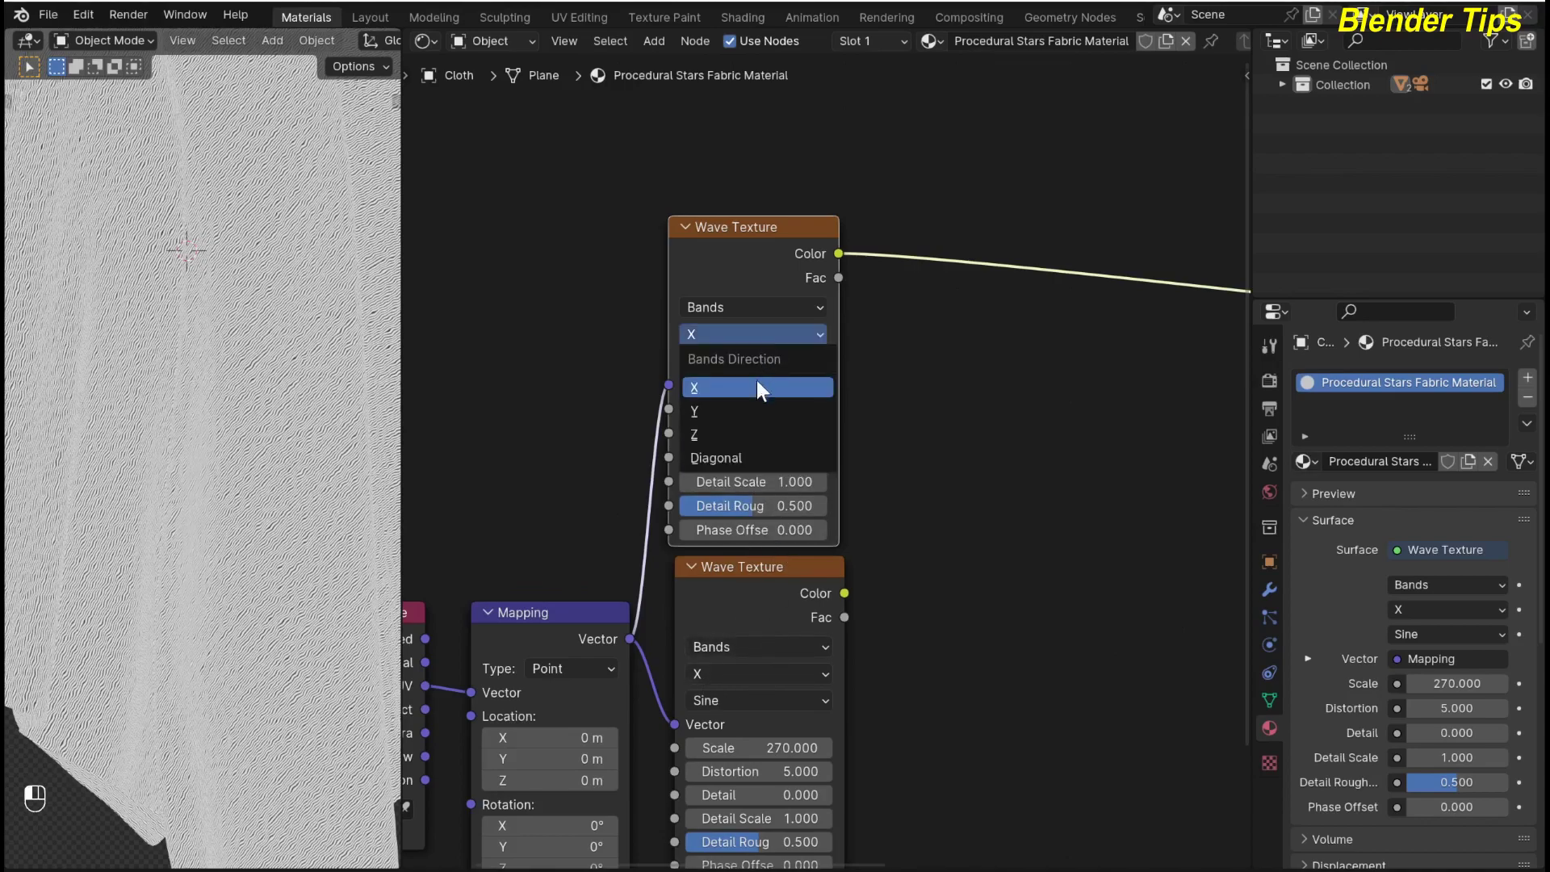
{"action": "left_click", "coordinate": [744, 411]}
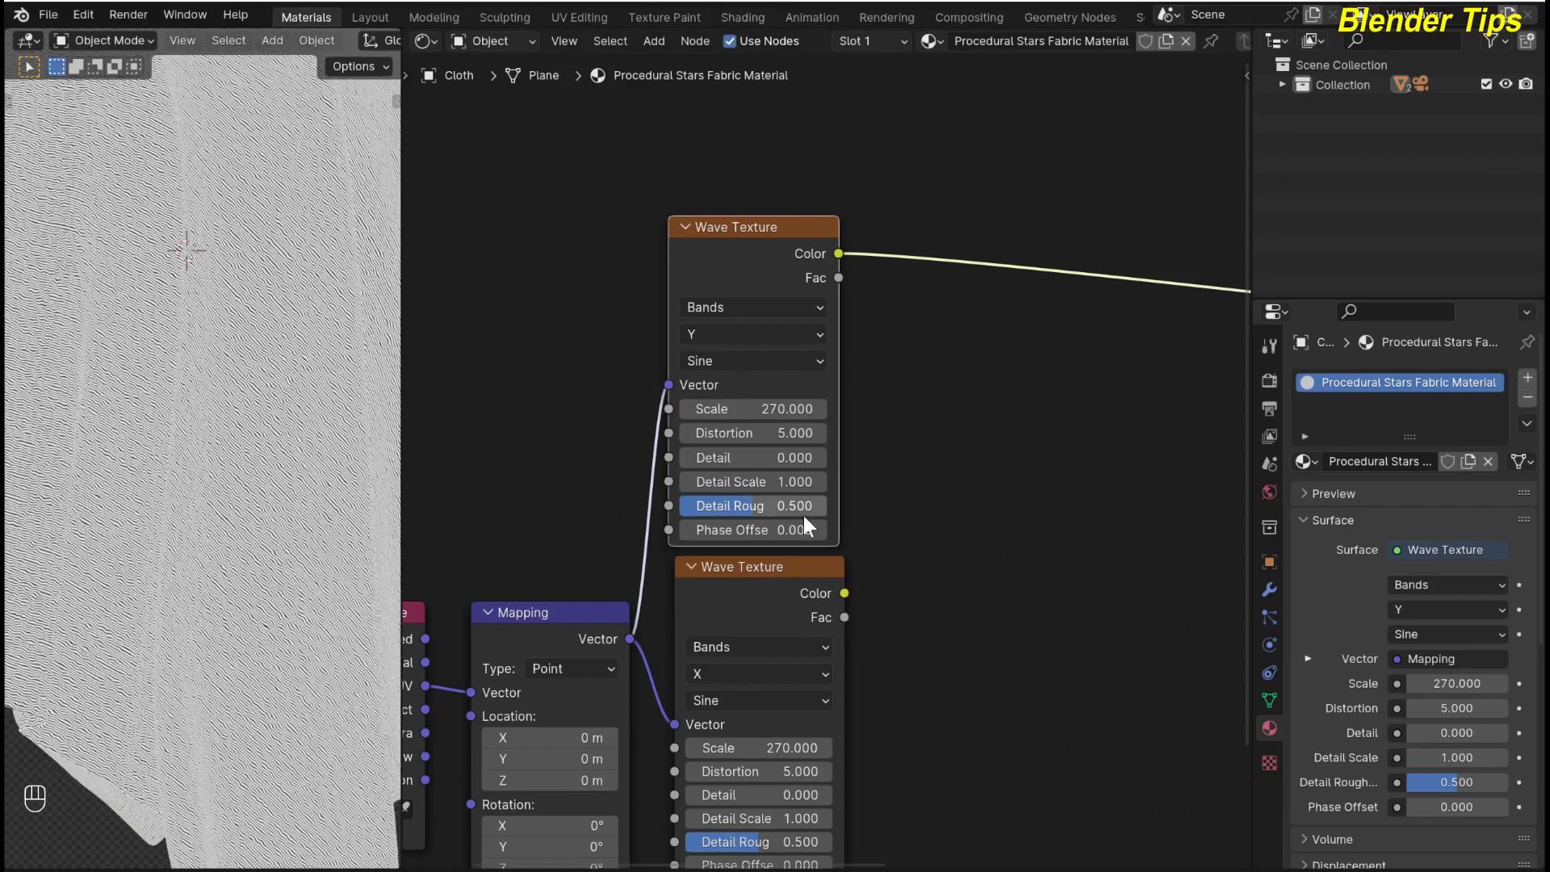
Step: Combine the color outputs of the two Wave Textures in a Mix node and expand that node
{"action": "scroll", "coordinate": [805, 527], "scroll_direction": "down", "scroll_amount": 2}
{"action": "middle_click_drag", "start_coordinate": [924, 550], "coordinate": [840, 536]}
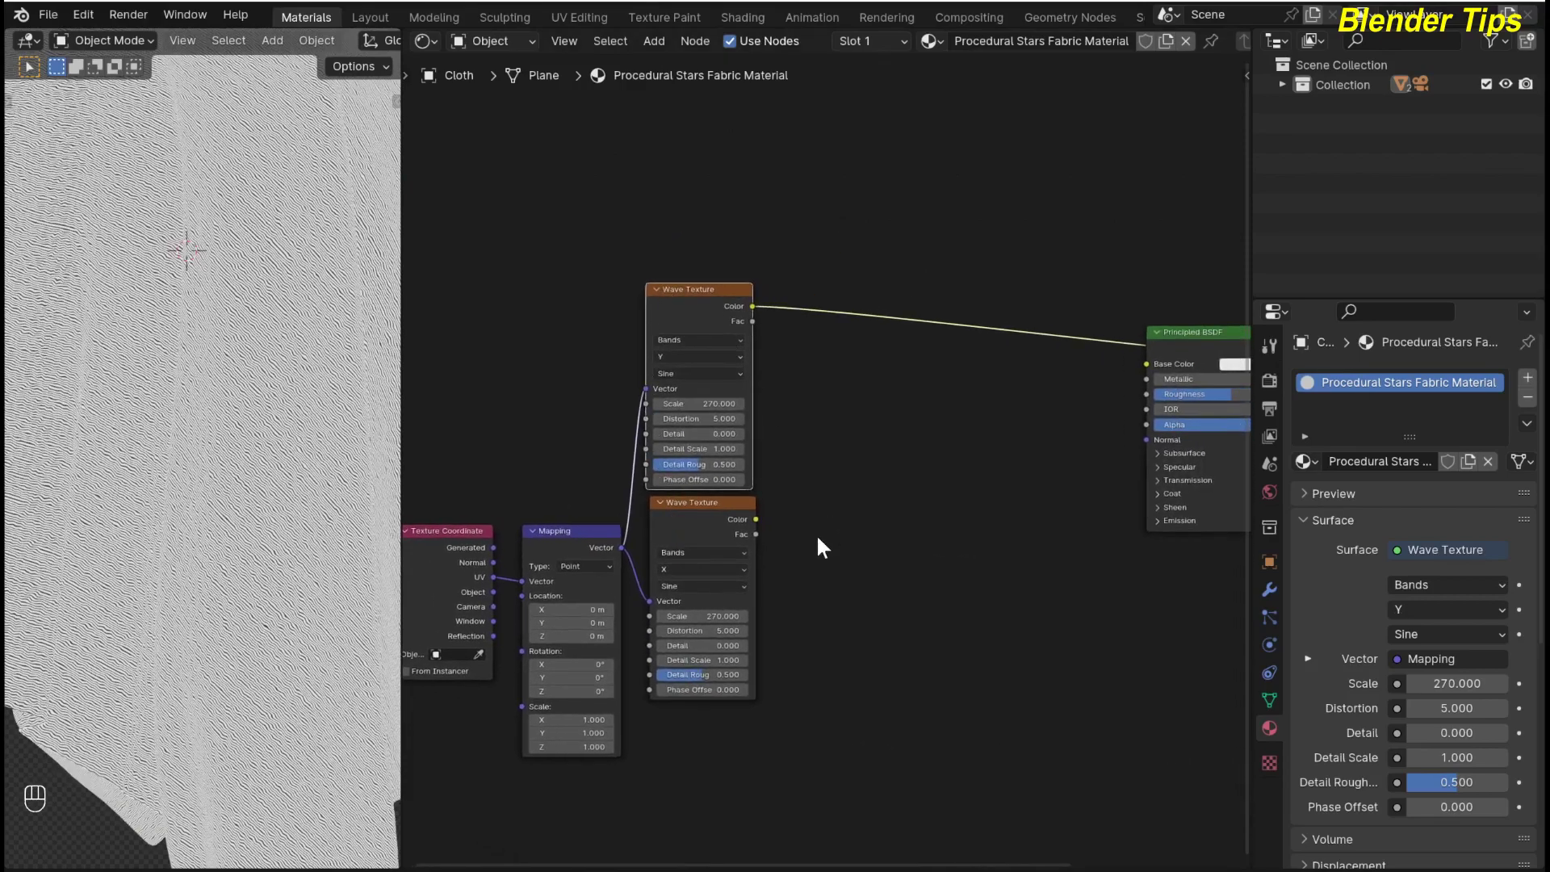
{"action": "key", "text": "shift"}
{"action": "left_click", "coordinate": [699, 522], "text": "shift"}
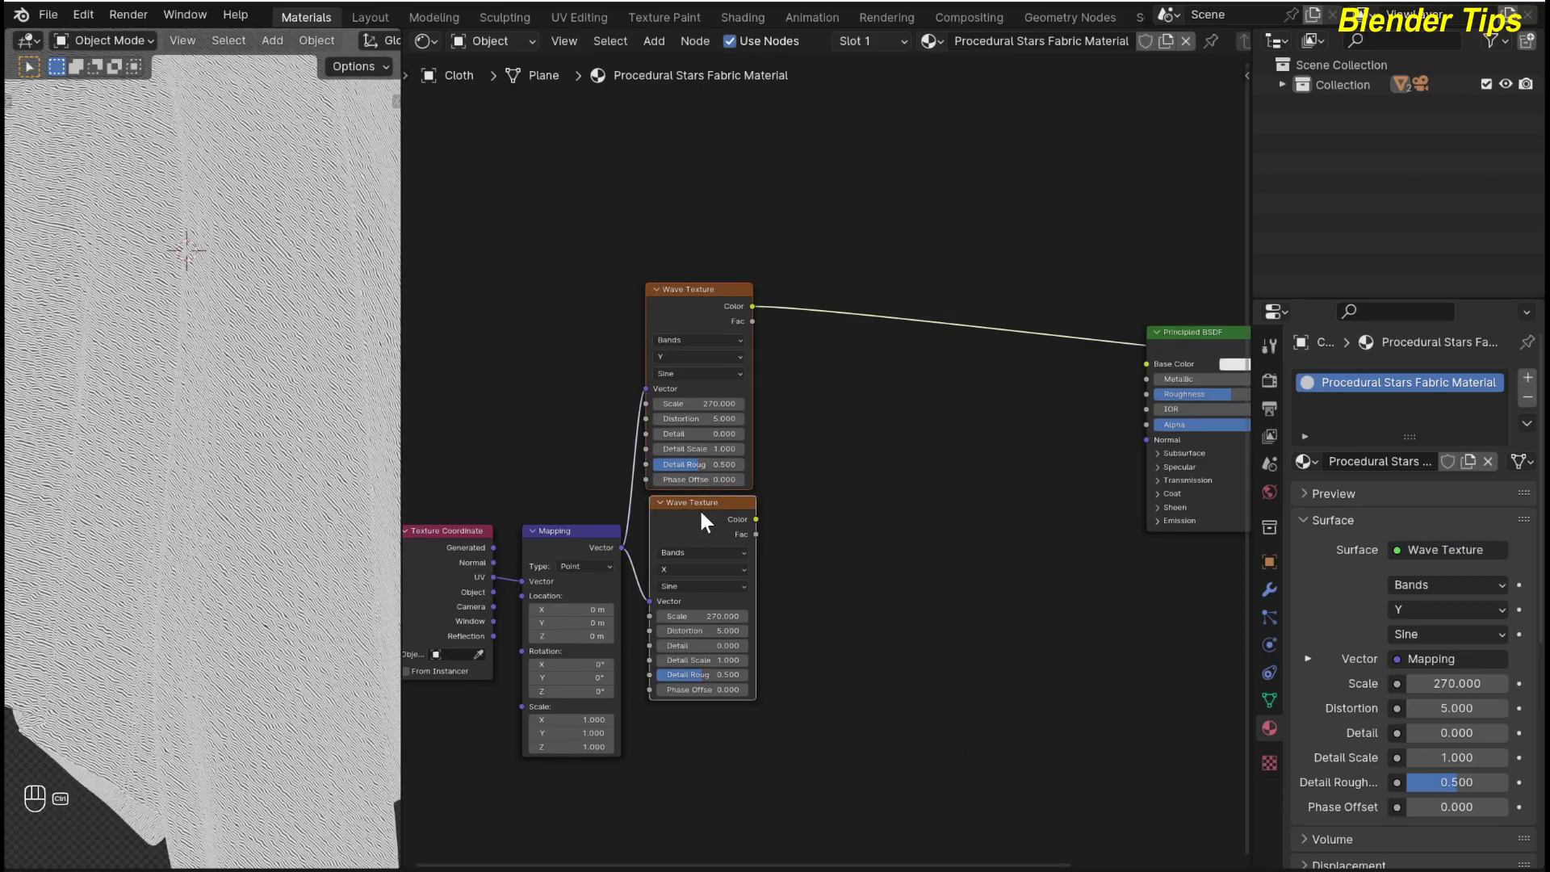
{"action": "key", "text": "ctrl+KP_0"}
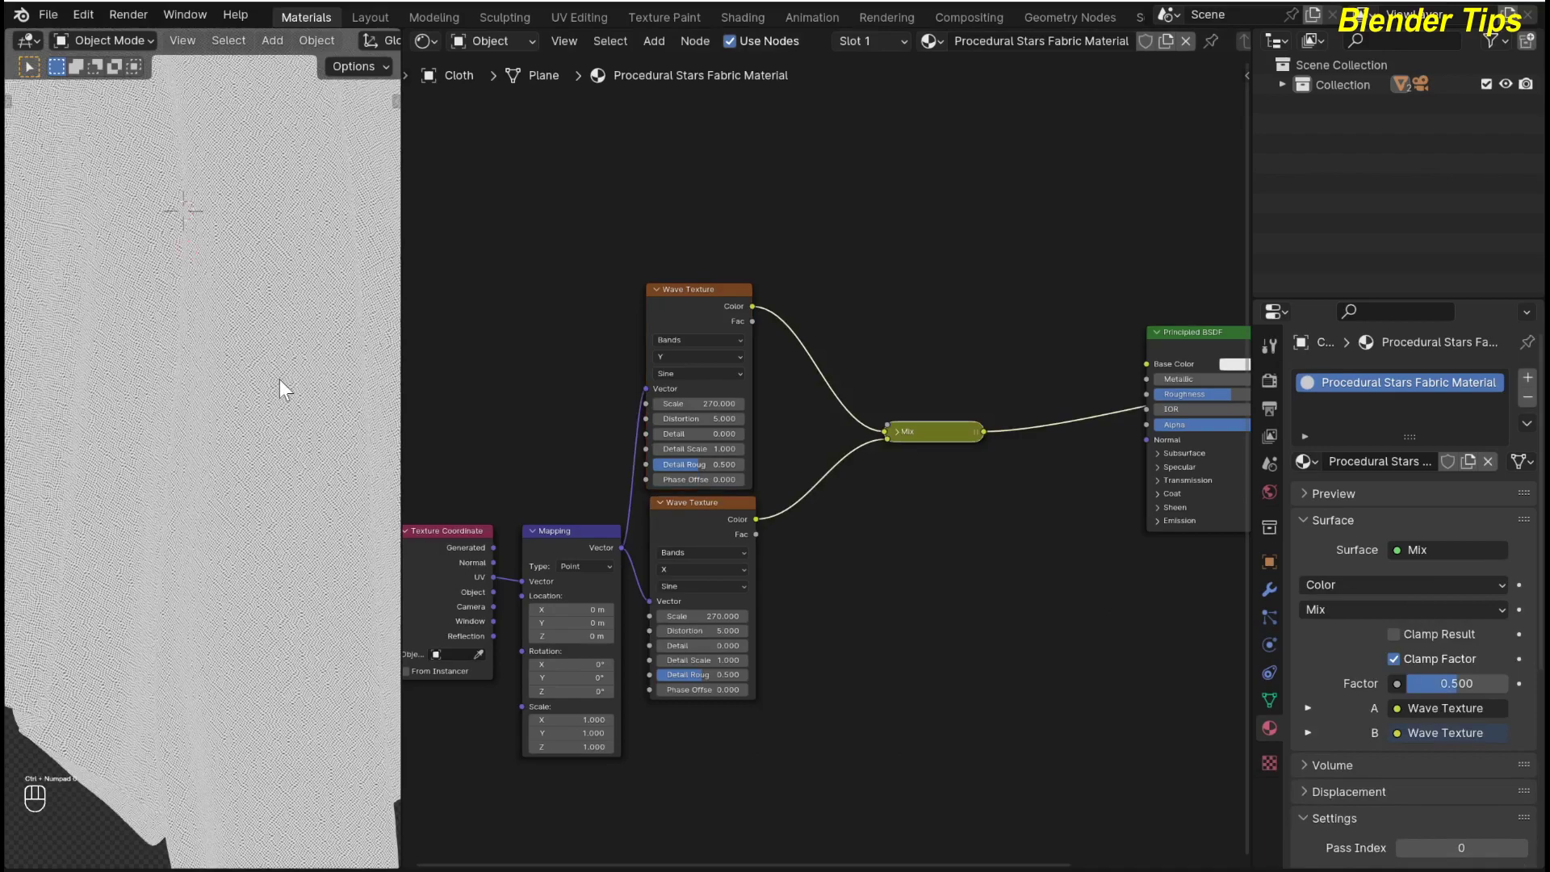
{"action": "scroll", "coordinate": [279, 380], "scroll_direction": "up", "scroll_amount": 2}
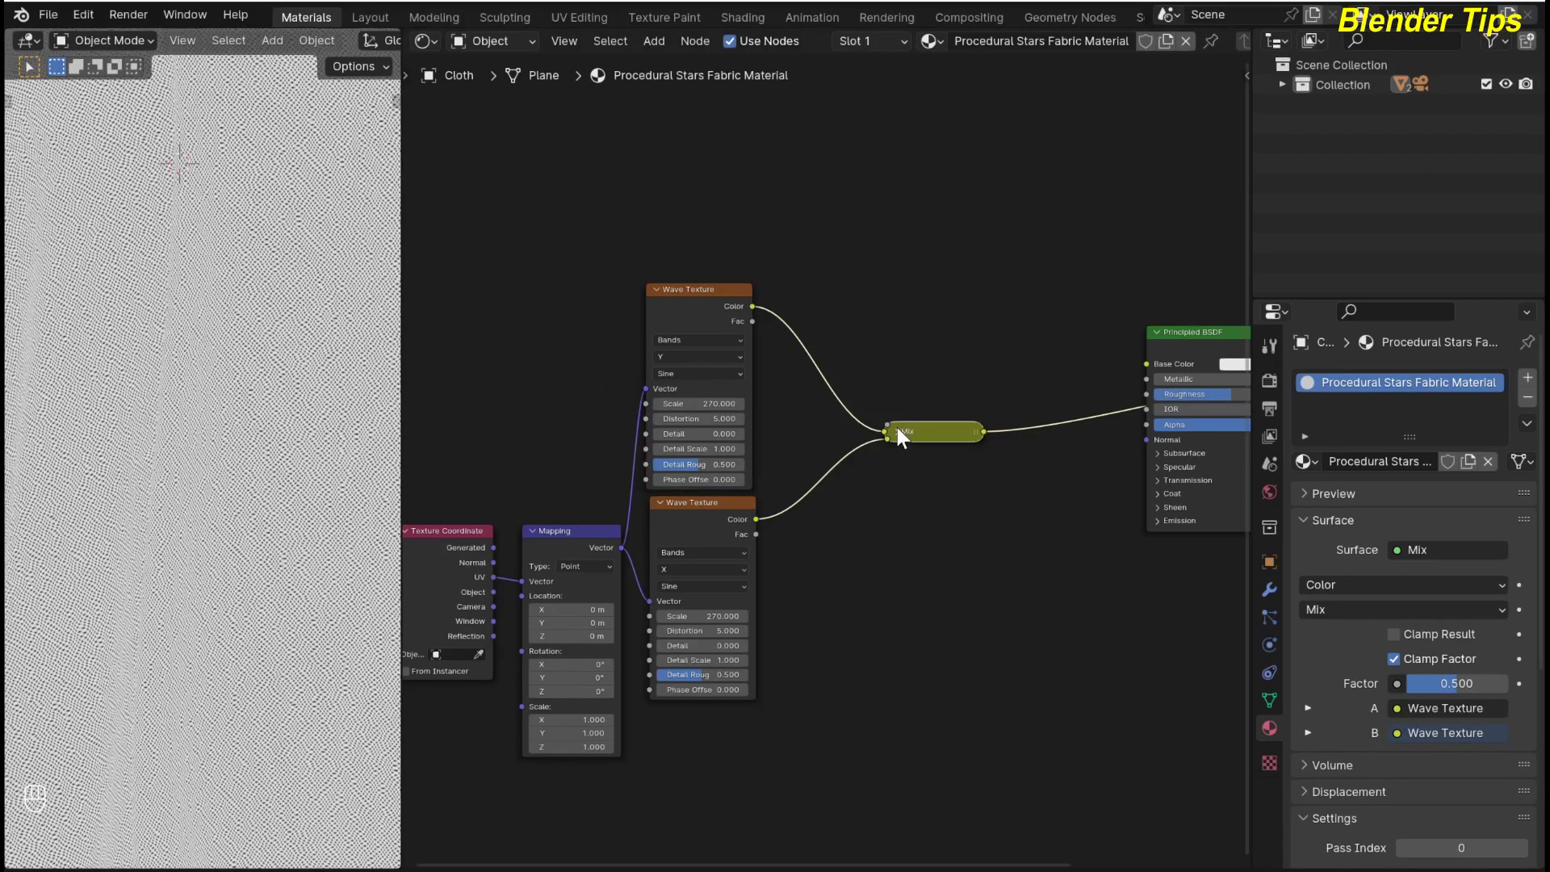
{"action": "left_click", "coordinate": [896, 431]}
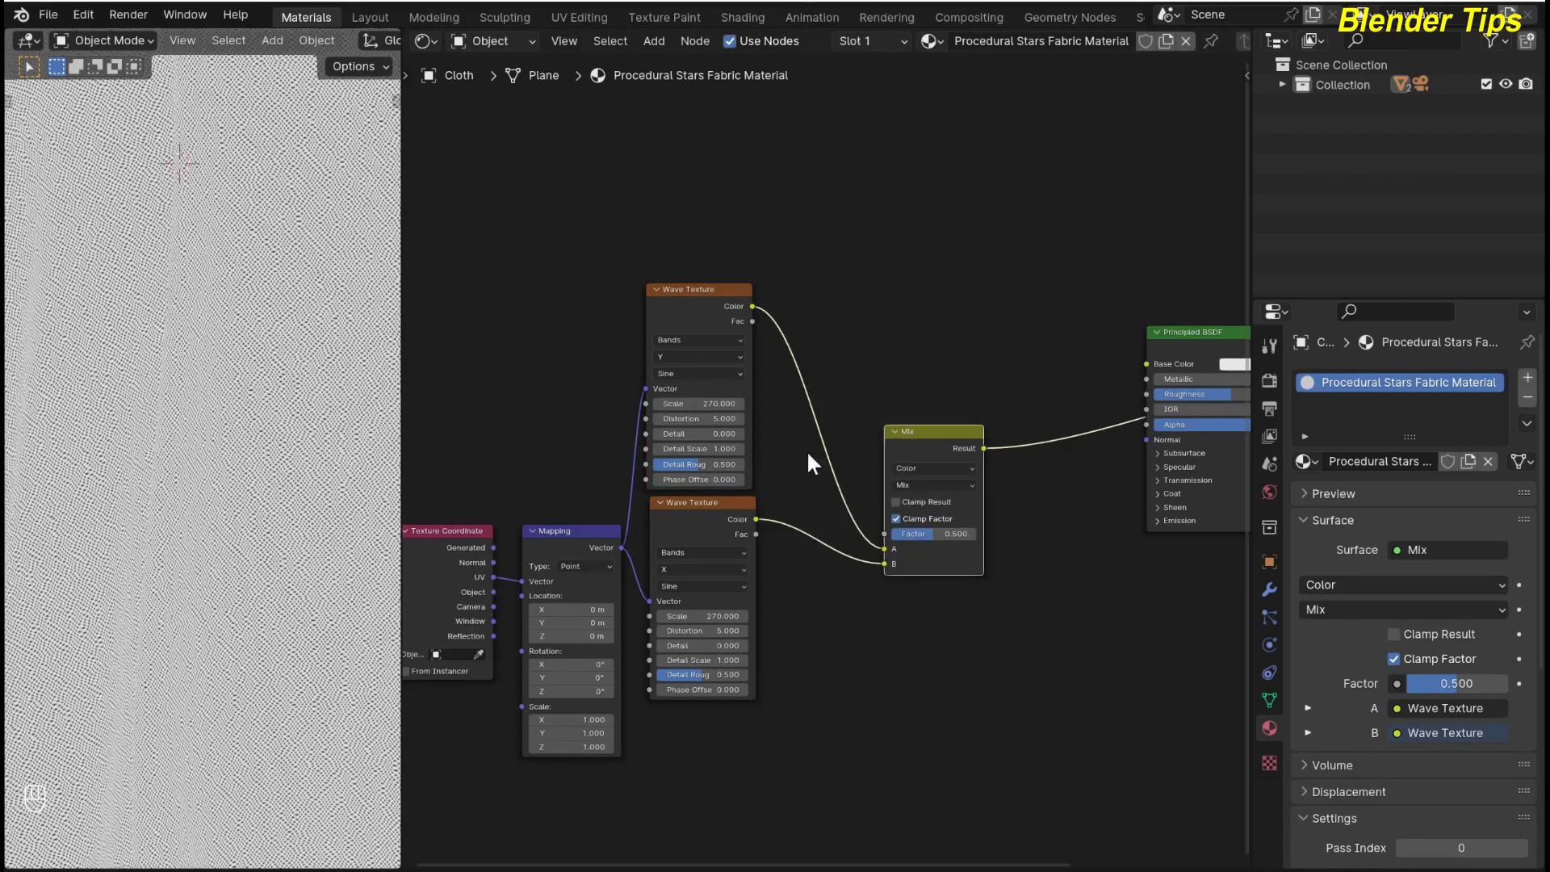
{"action": "left_click", "coordinate": [701, 506]}
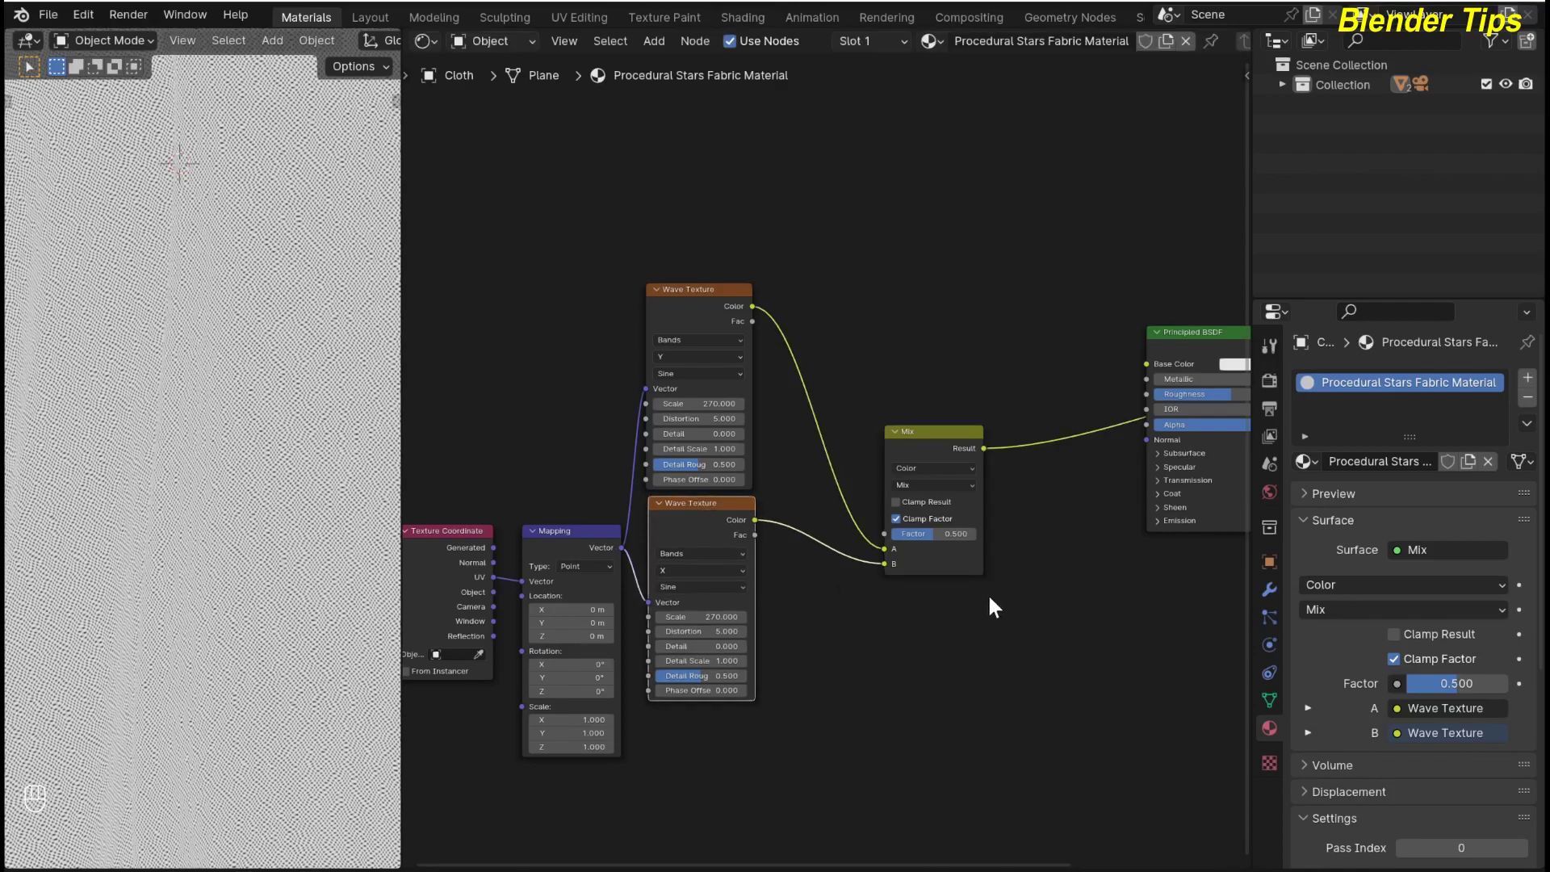
Step: Connect the Mix result to the Principled BSDF's Normal input and preview the Principled BSDF on the cloth
{"action": "middle_click_drag", "start_coordinate": [987, 597], "coordinate": [898, 688]}
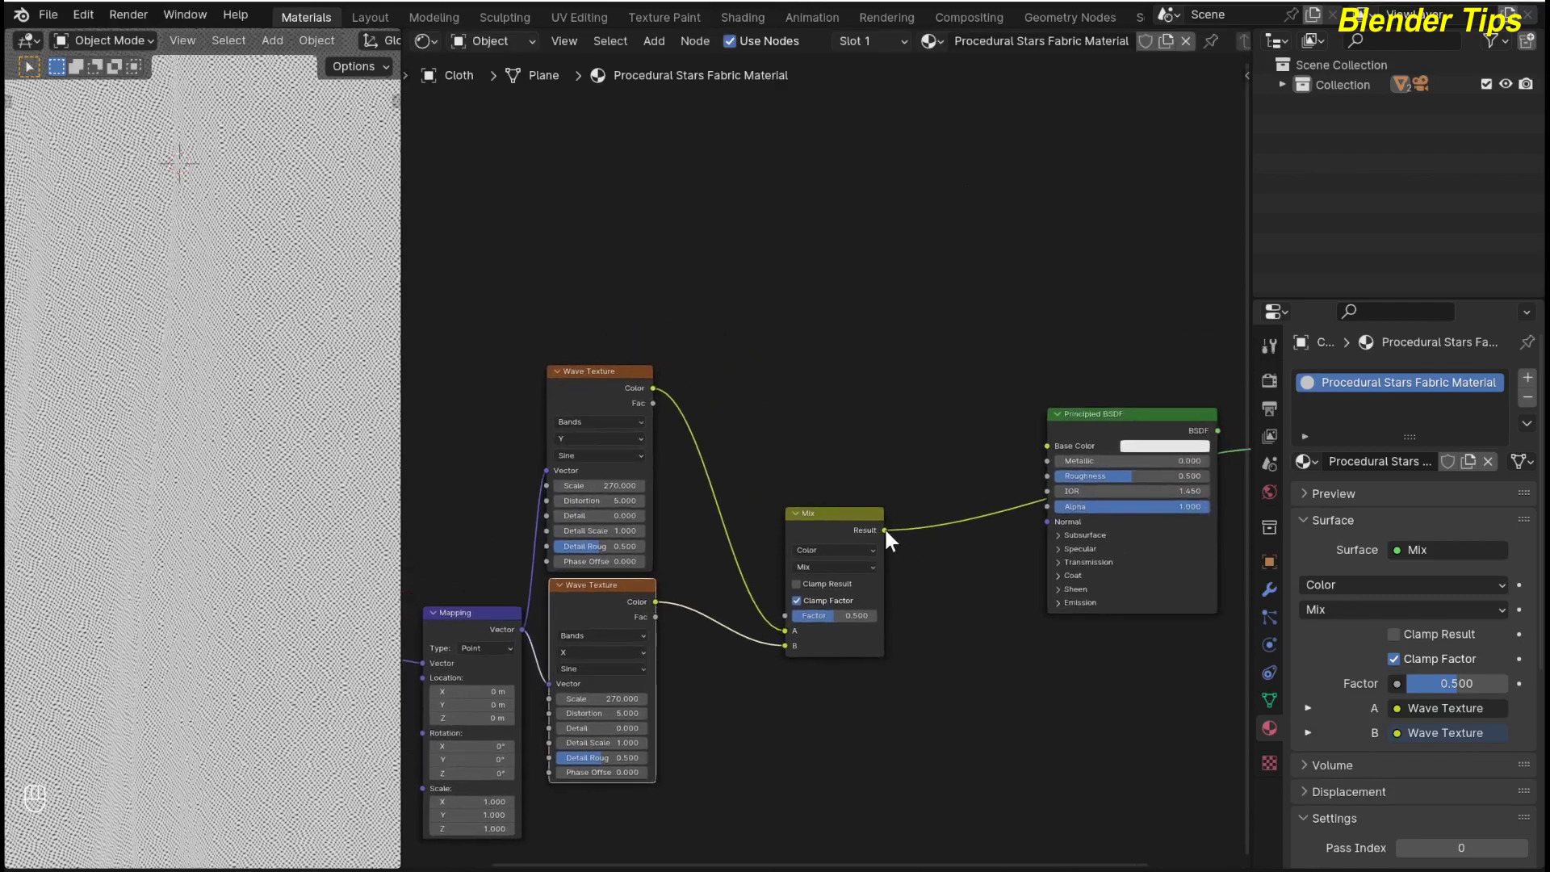
{"action": "left_click_drag", "start_coordinate": [885, 530], "coordinate": [1058, 539]}
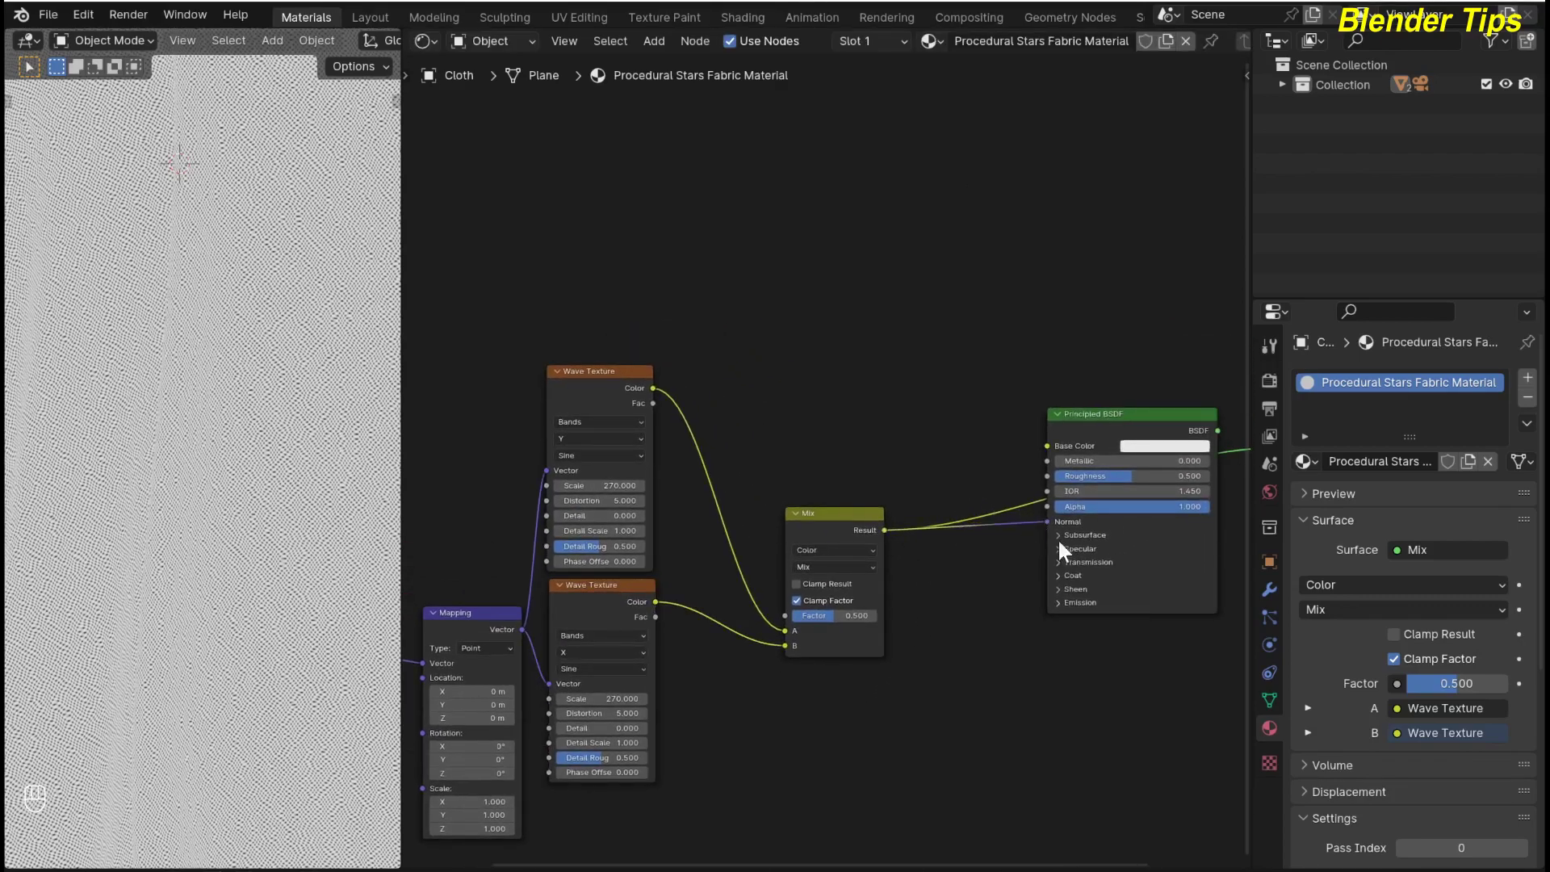
{"action": "left_click", "coordinate": [1075, 428]}
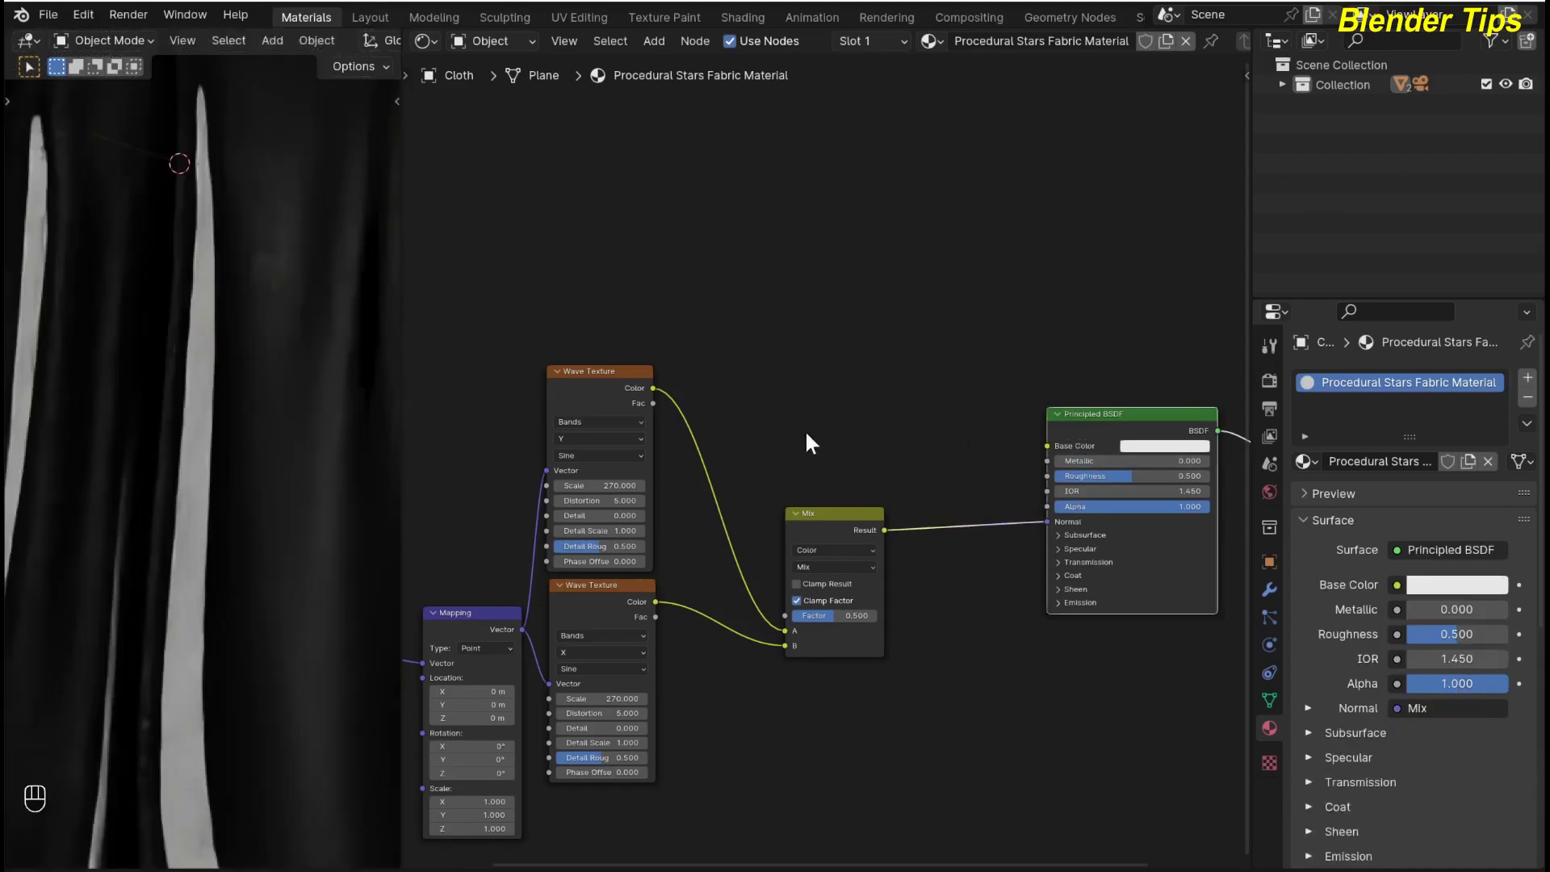
Step: Insert a Bump node between the Mix node and the Principled BSDF, with the Mix result feeding the Bump's Height input
{"action": "scroll", "coordinate": [803, 702], "scroll_direction": "down", "scroll_amount": 2}
{"action": "middle_click_drag", "start_coordinate": [803, 703], "coordinate": [810, 650]}
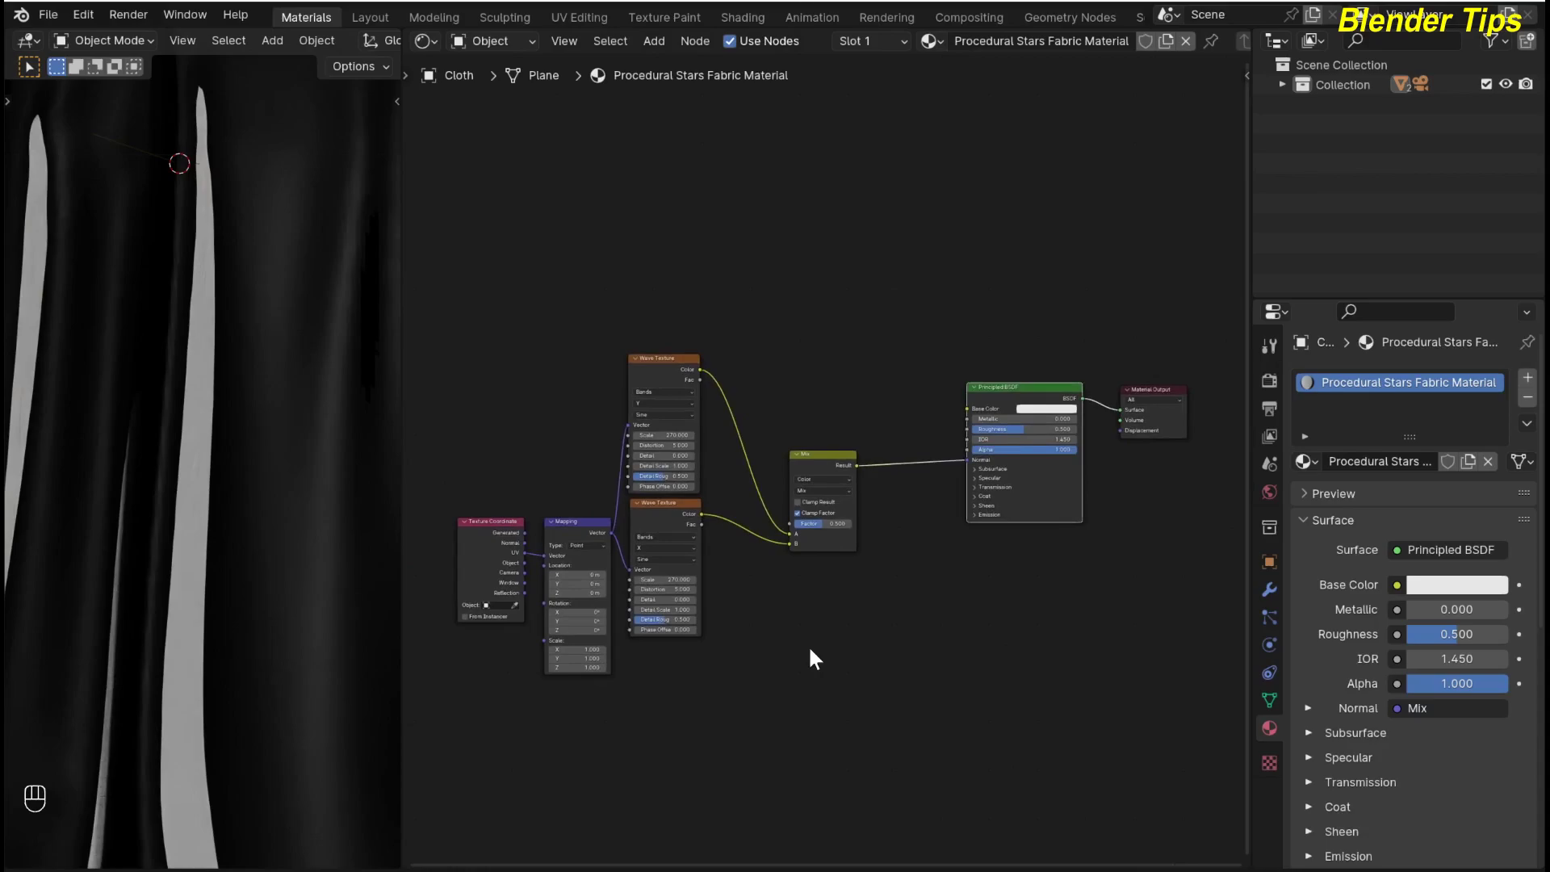
{"action": "scroll", "coordinate": [864, 601], "scroll_direction": "up", "scroll_amount": 2}
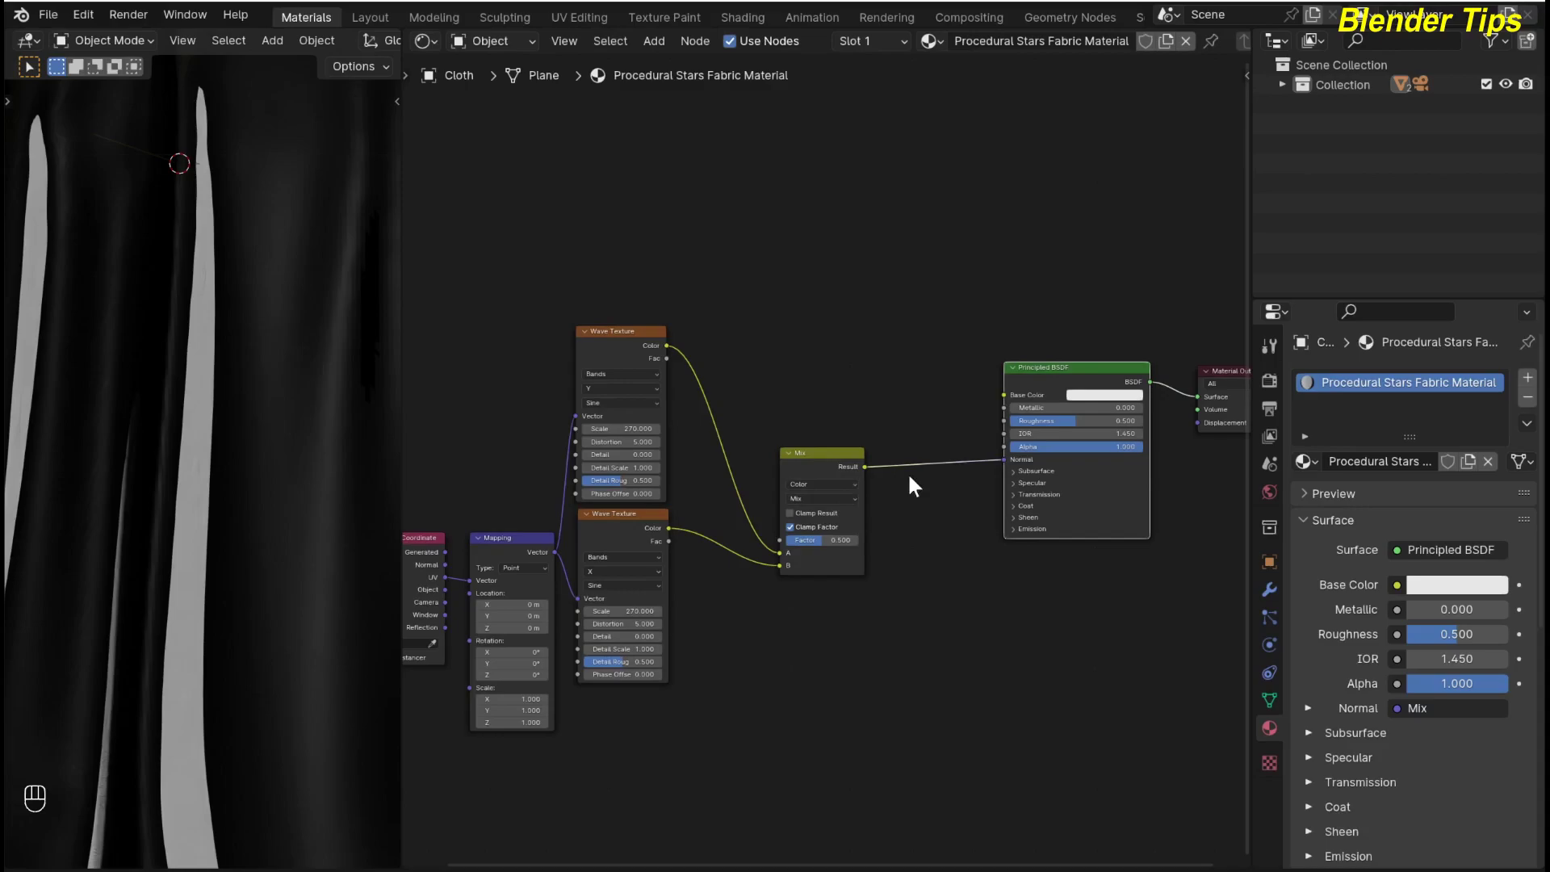
{"action": "key", "text": "shift+a"}
{"action": "left_click", "coordinate": [930, 612]}
{"action": "type", "text": "b"}
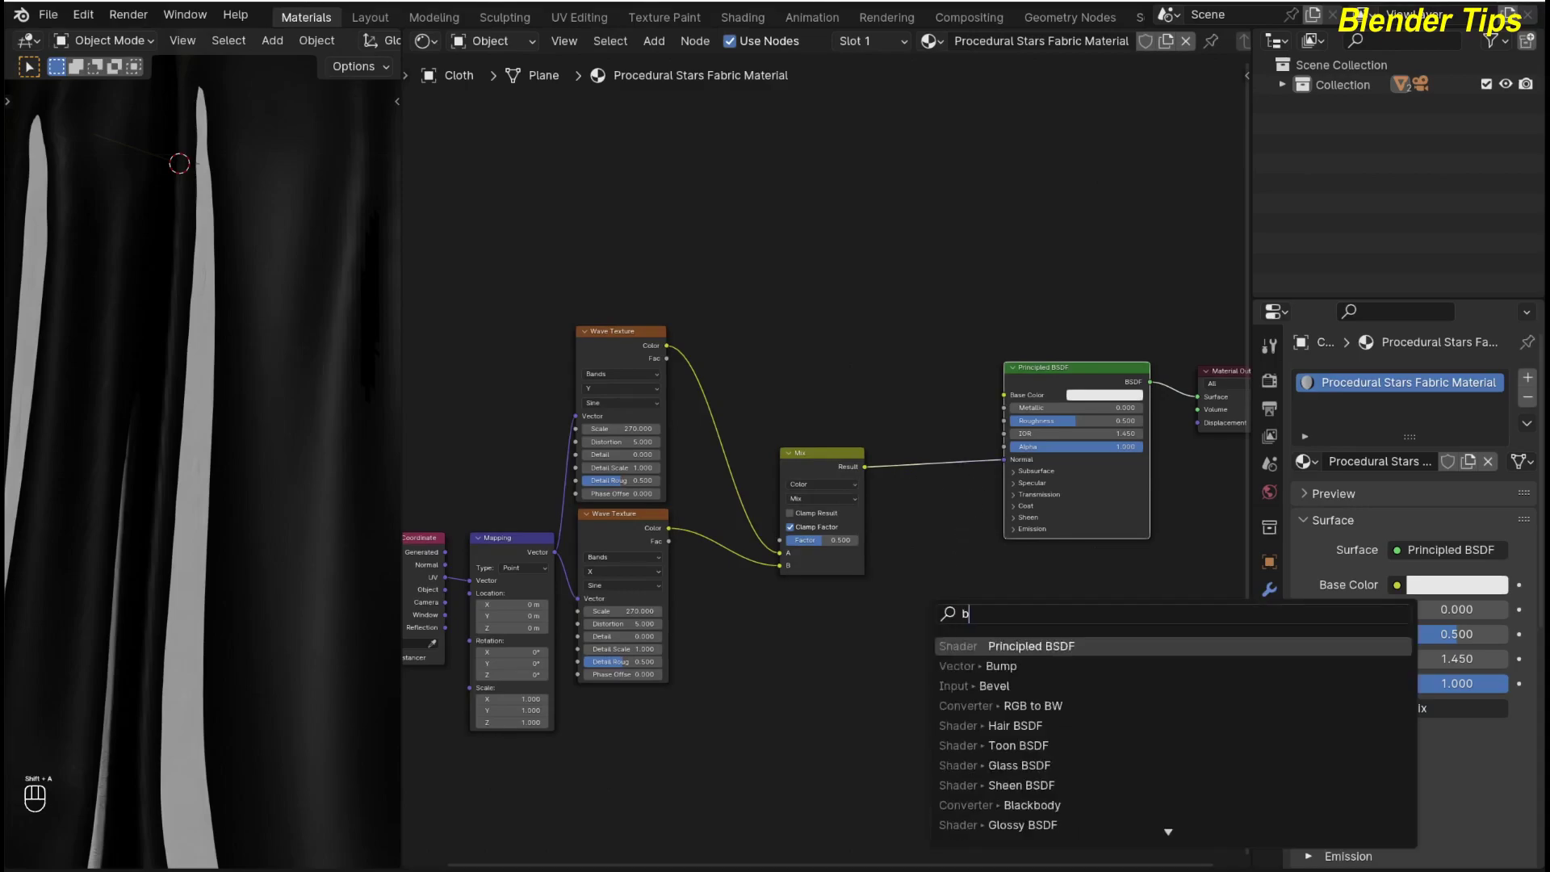
{"action": "type", "text": "um"}
{"action": "key", "text": "Return"}
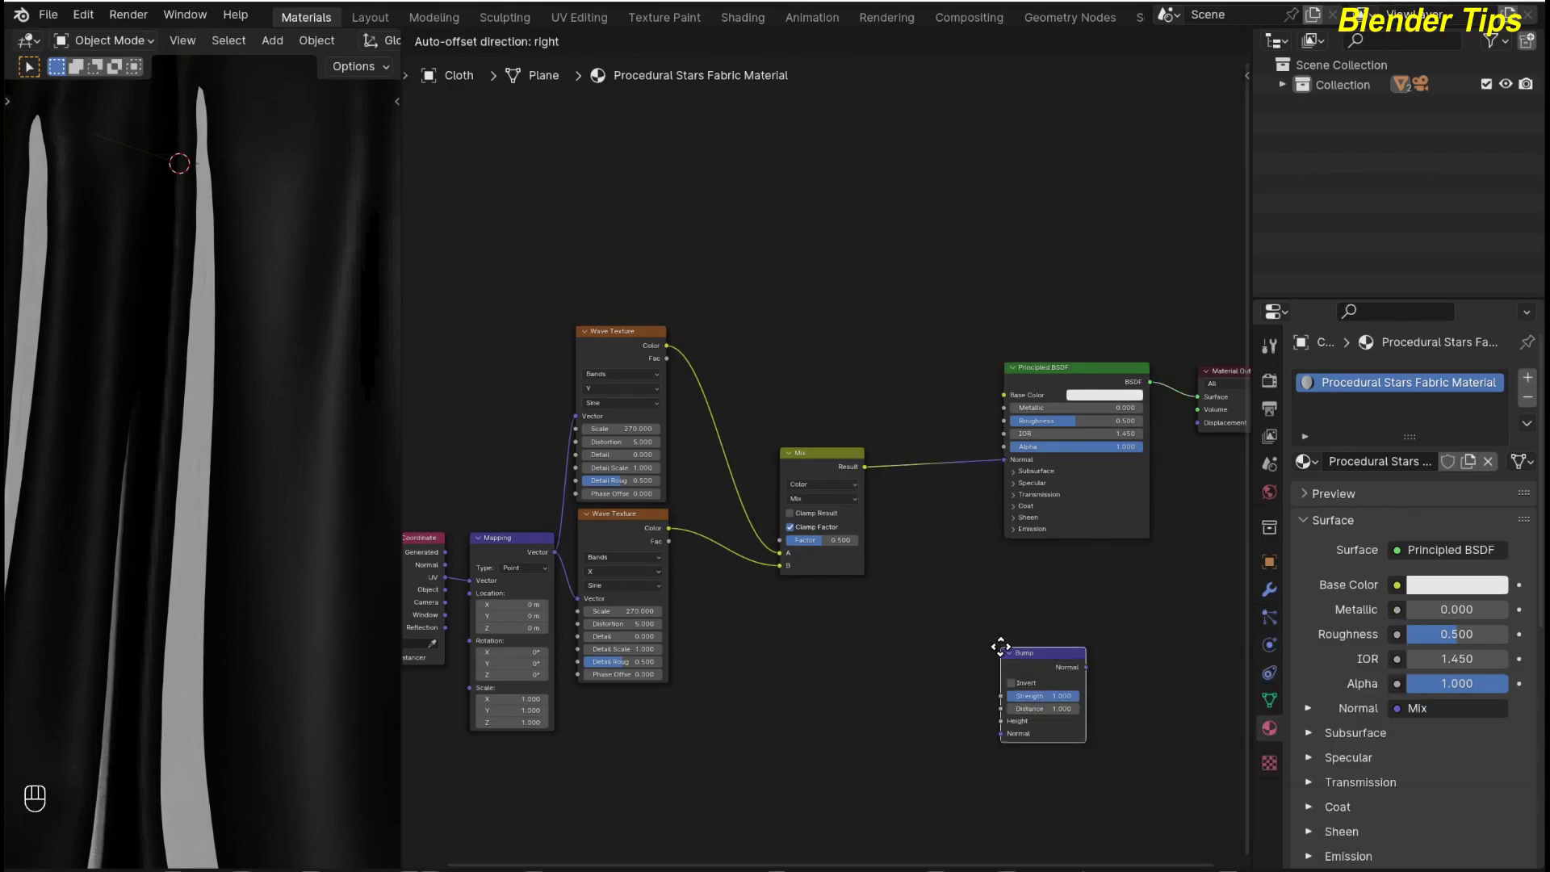
{"action": "left_click", "coordinate": [911, 454]}
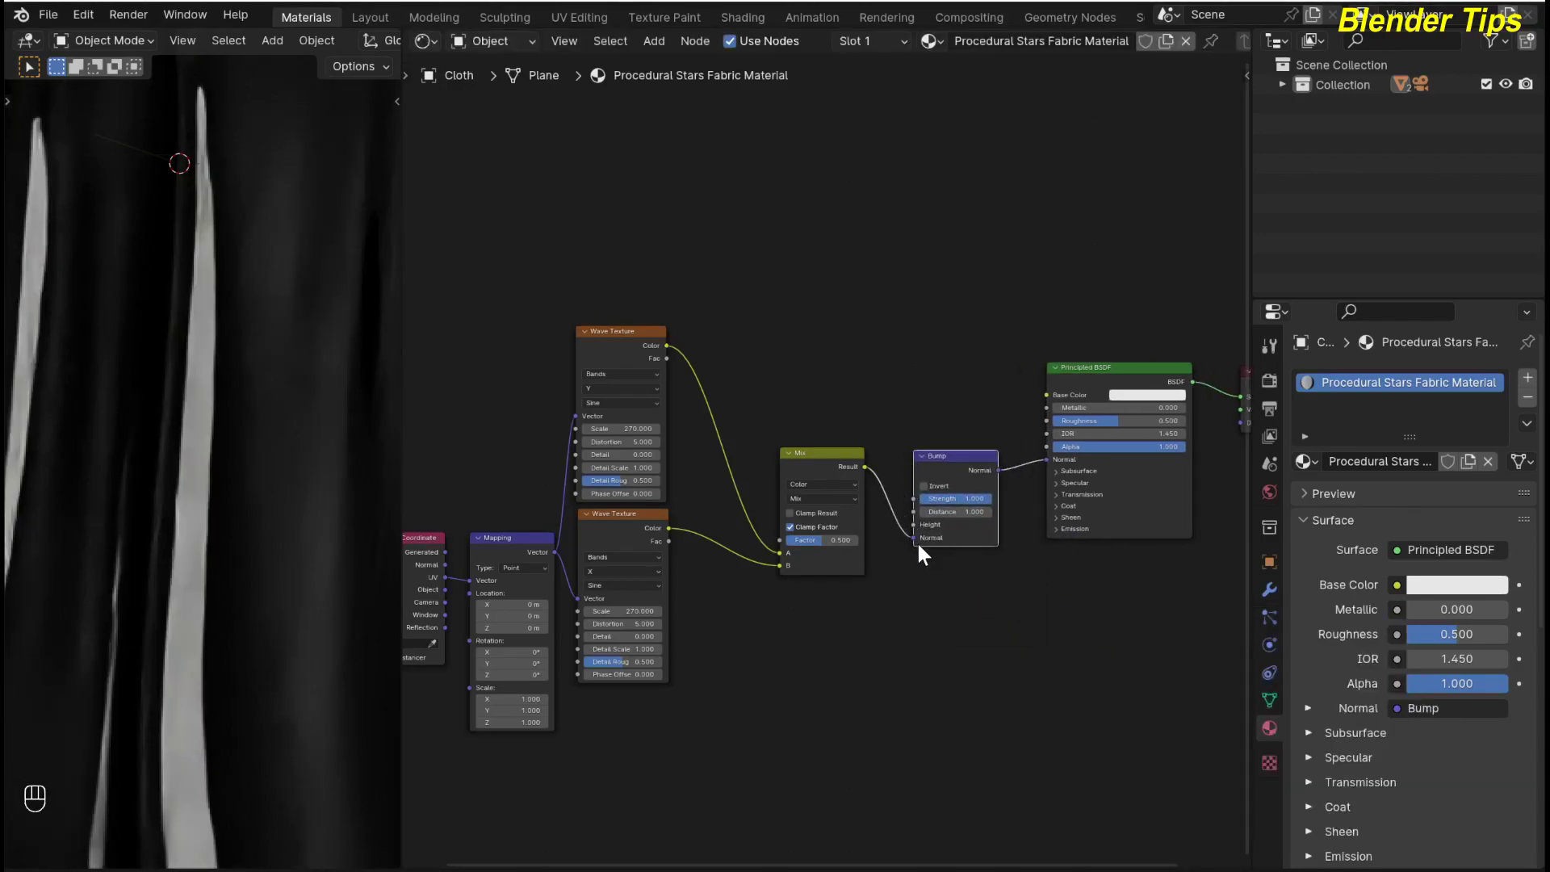
{"action": "scroll", "coordinate": [917, 540], "scroll_direction": "up", "scroll_amount": 2}
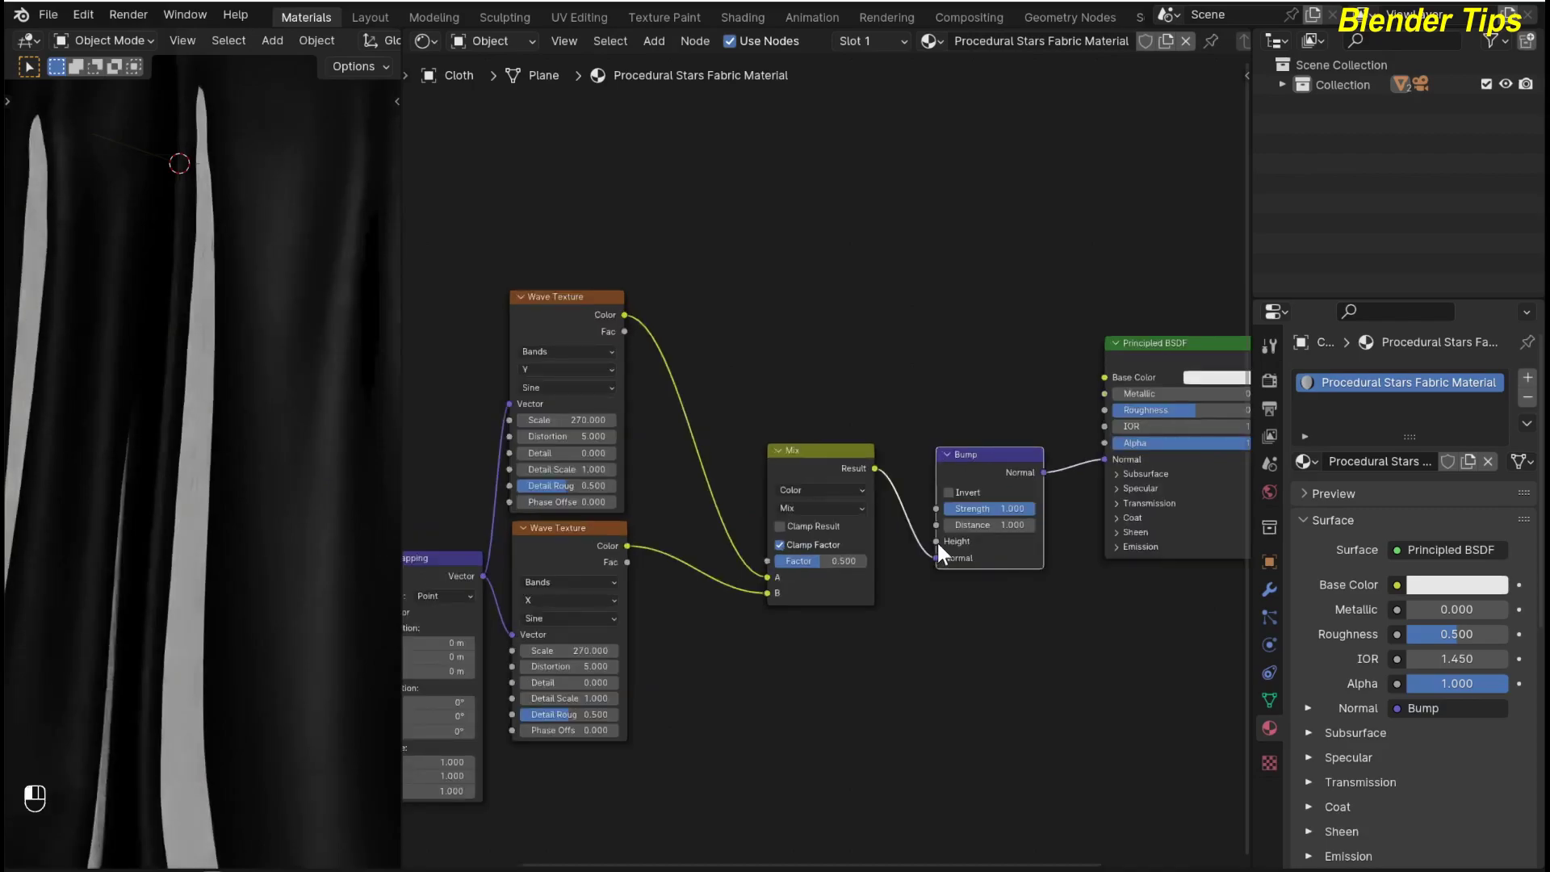
{"action": "left_click_drag", "start_coordinate": [937, 556], "coordinate": [936, 541]}
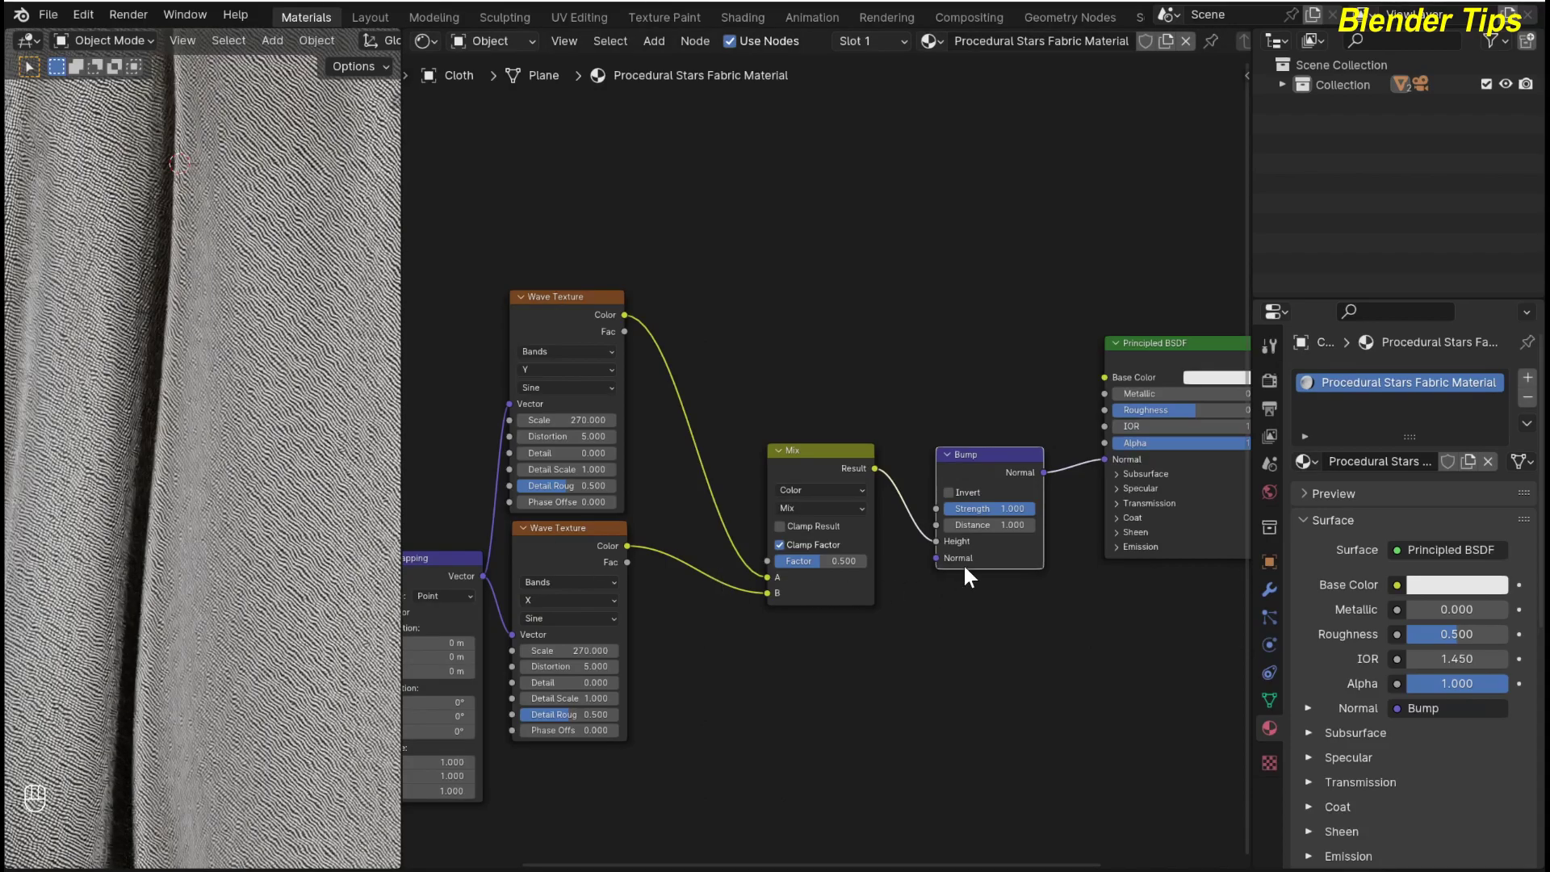
Step: Set the Bump node's Strength to 0.5 and check the weave on the cloth
{"action": "double_click", "coordinate": [990, 509]}
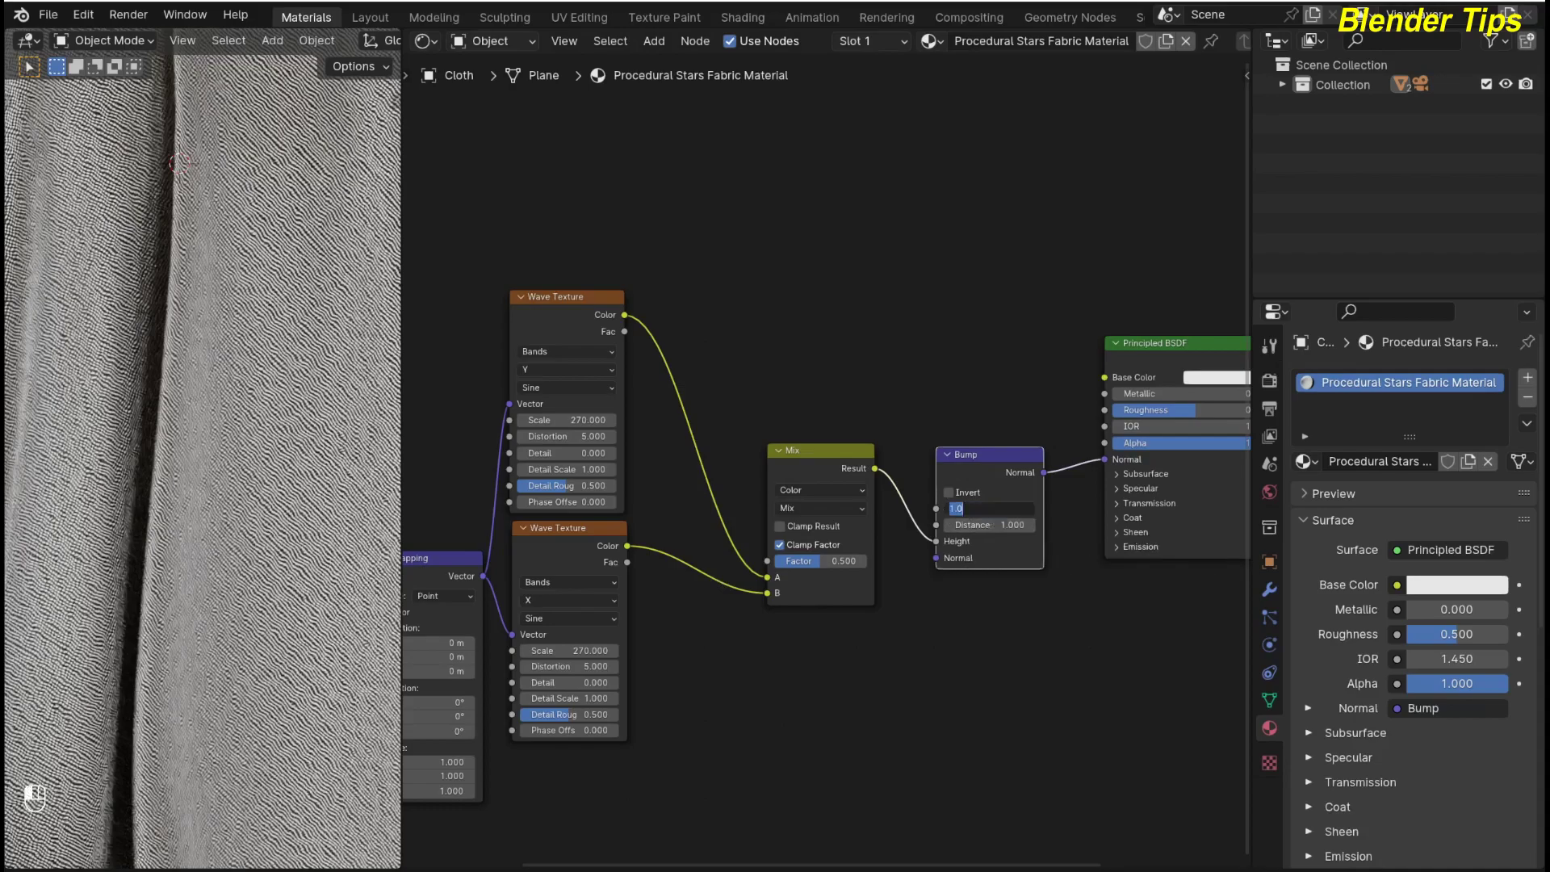
{"action": "type", "text": "0.5"}
{"action": "key", "text": "Return"}
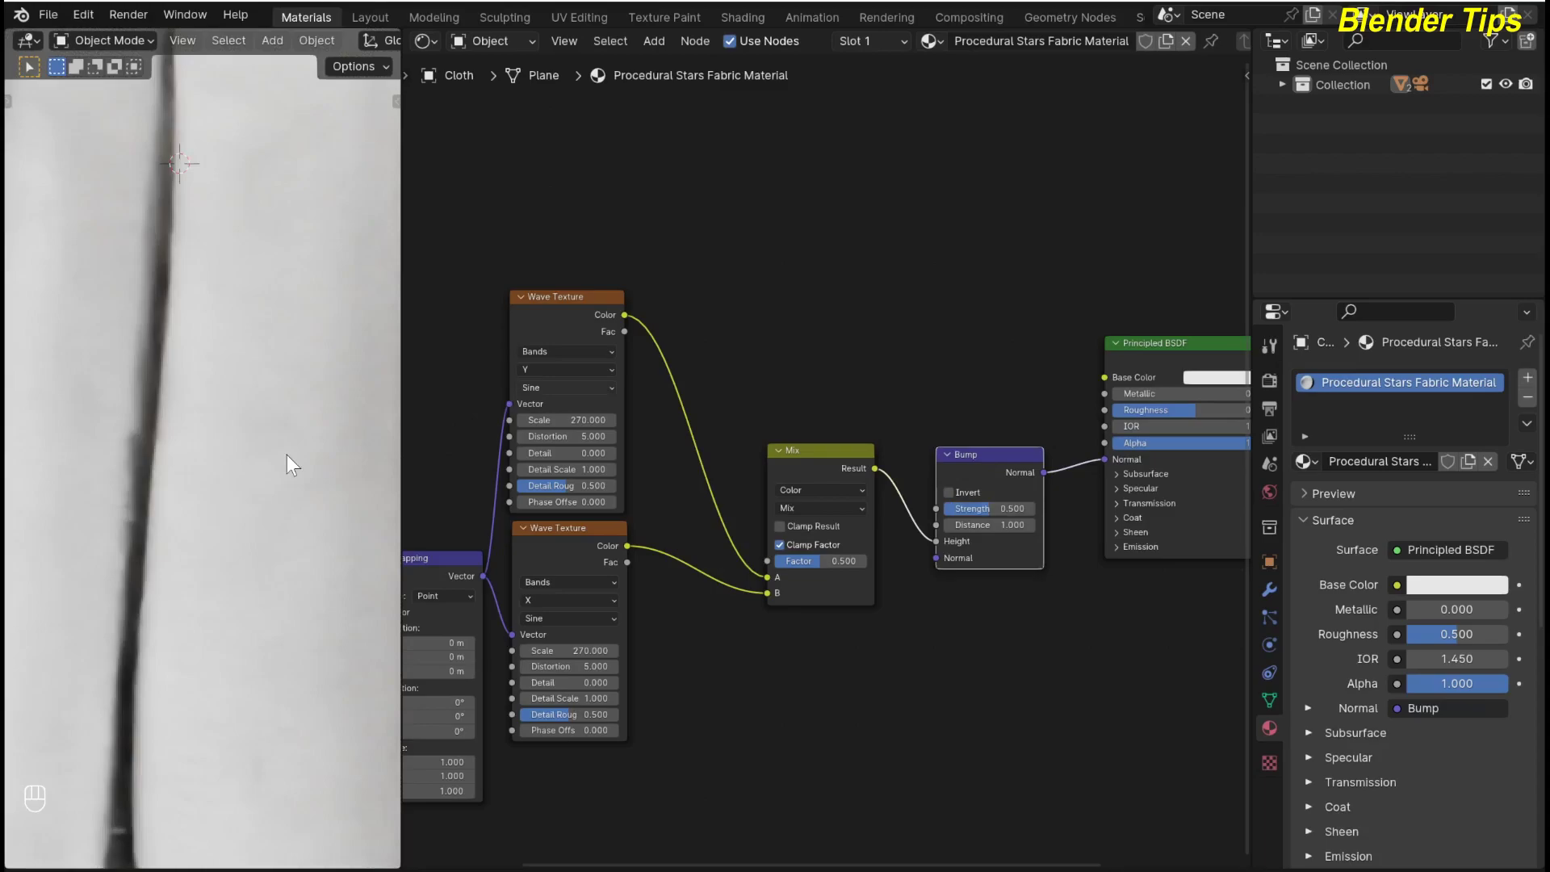
{"action": "scroll", "coordinate": [287, 454], "scroll_direction": "down", "scroll_amount": 3}
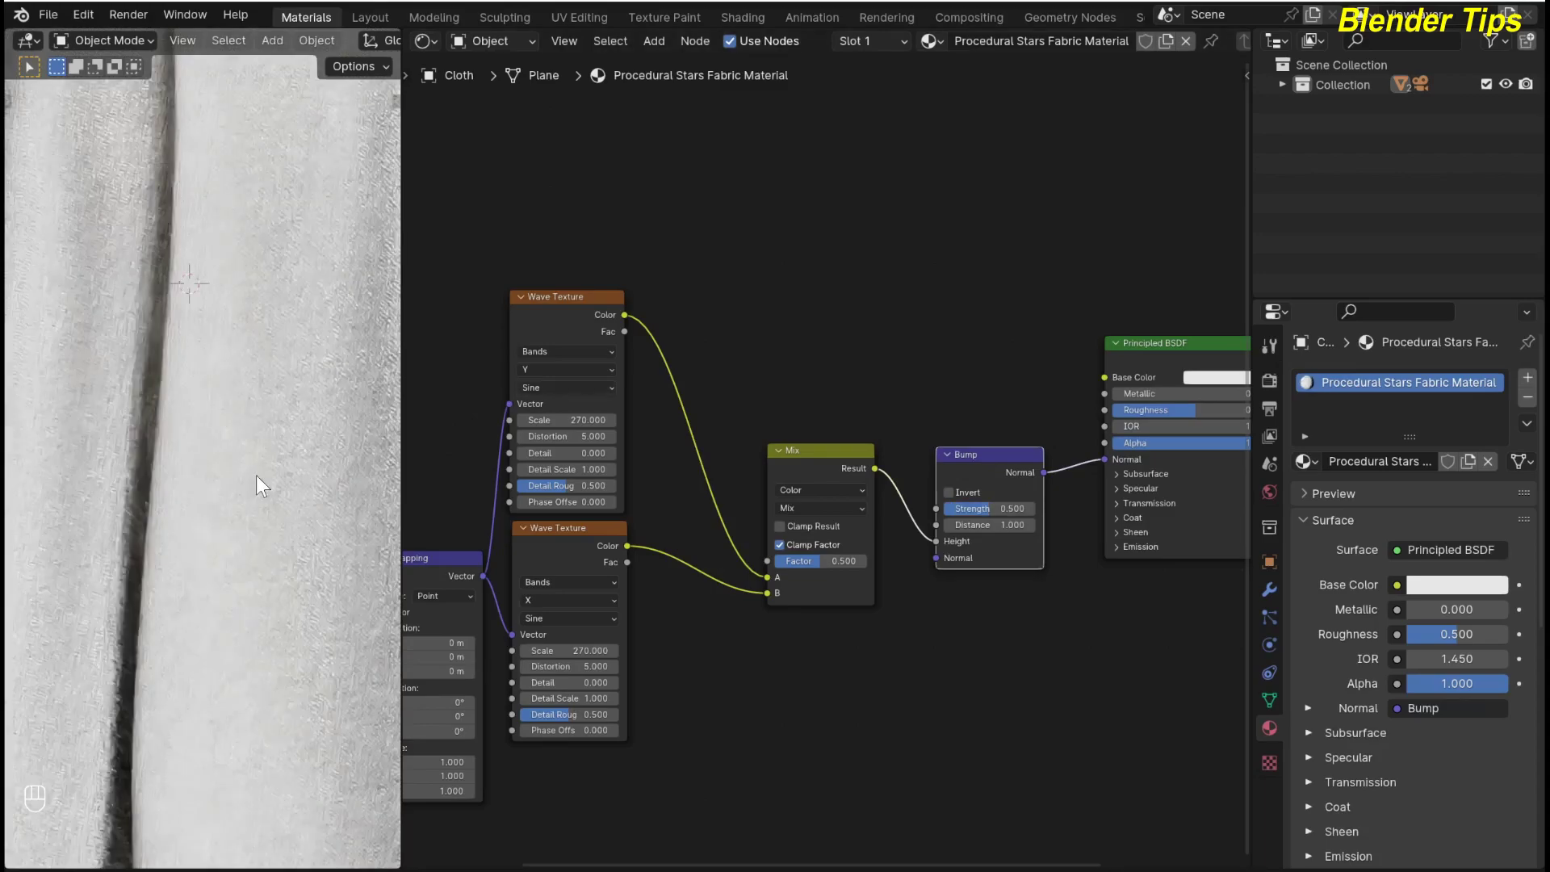
Step: Add a Voronoi Texture node above the two Wave Texture nodes
{"action": "scroll", "coordinate": [255, 475], "scroll_direction": "down", "scroll_amount": 5}
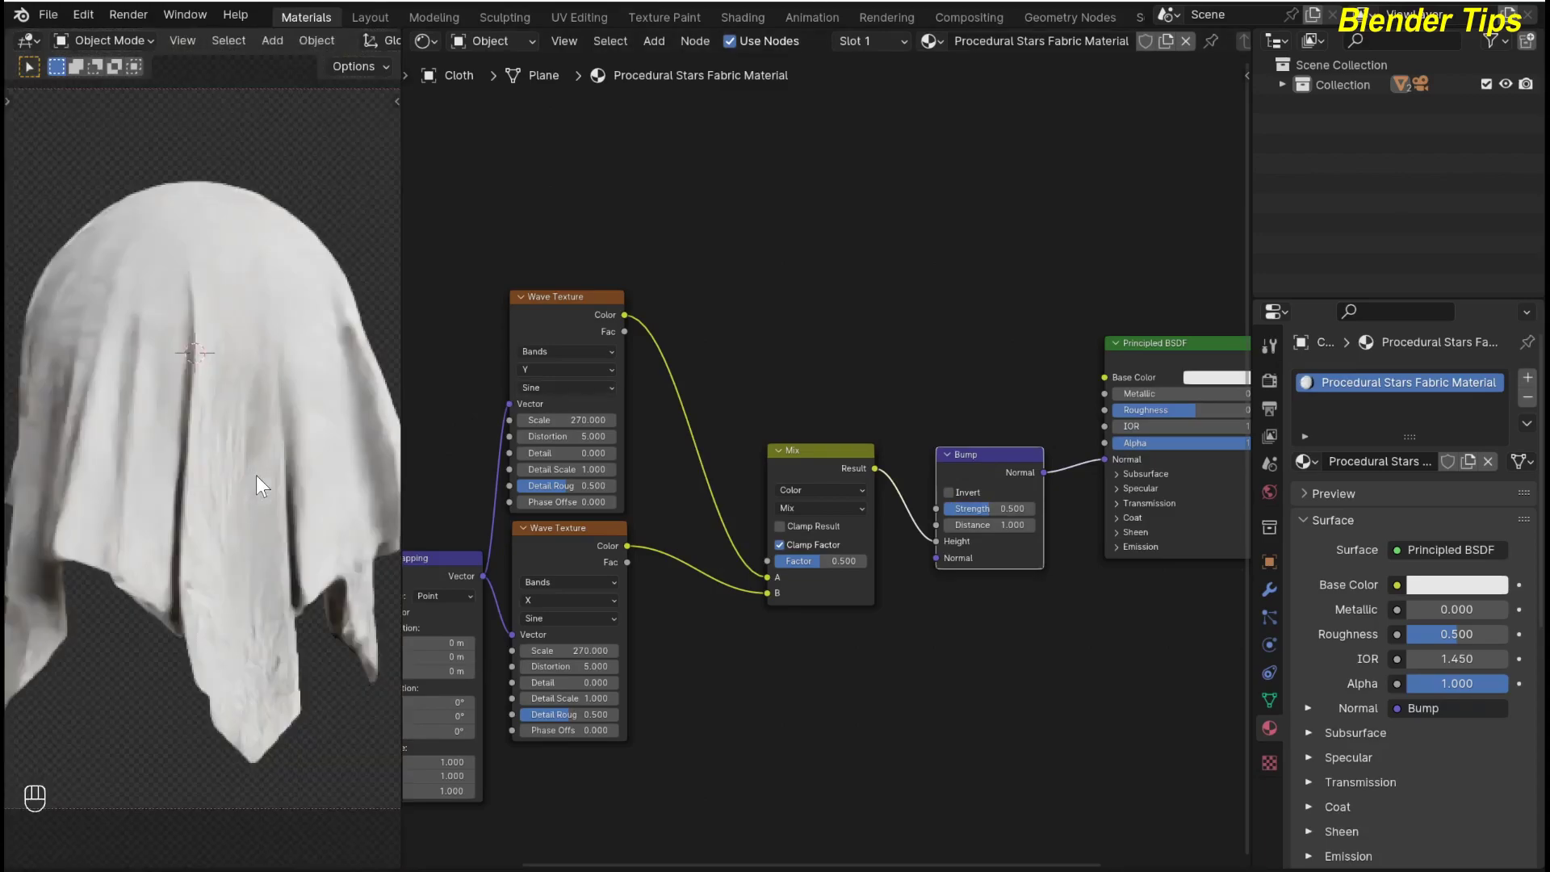
{"action": "scroll", "coordinate": [846, 652], "scroll_direction": "down", "scroll_amount": 3}
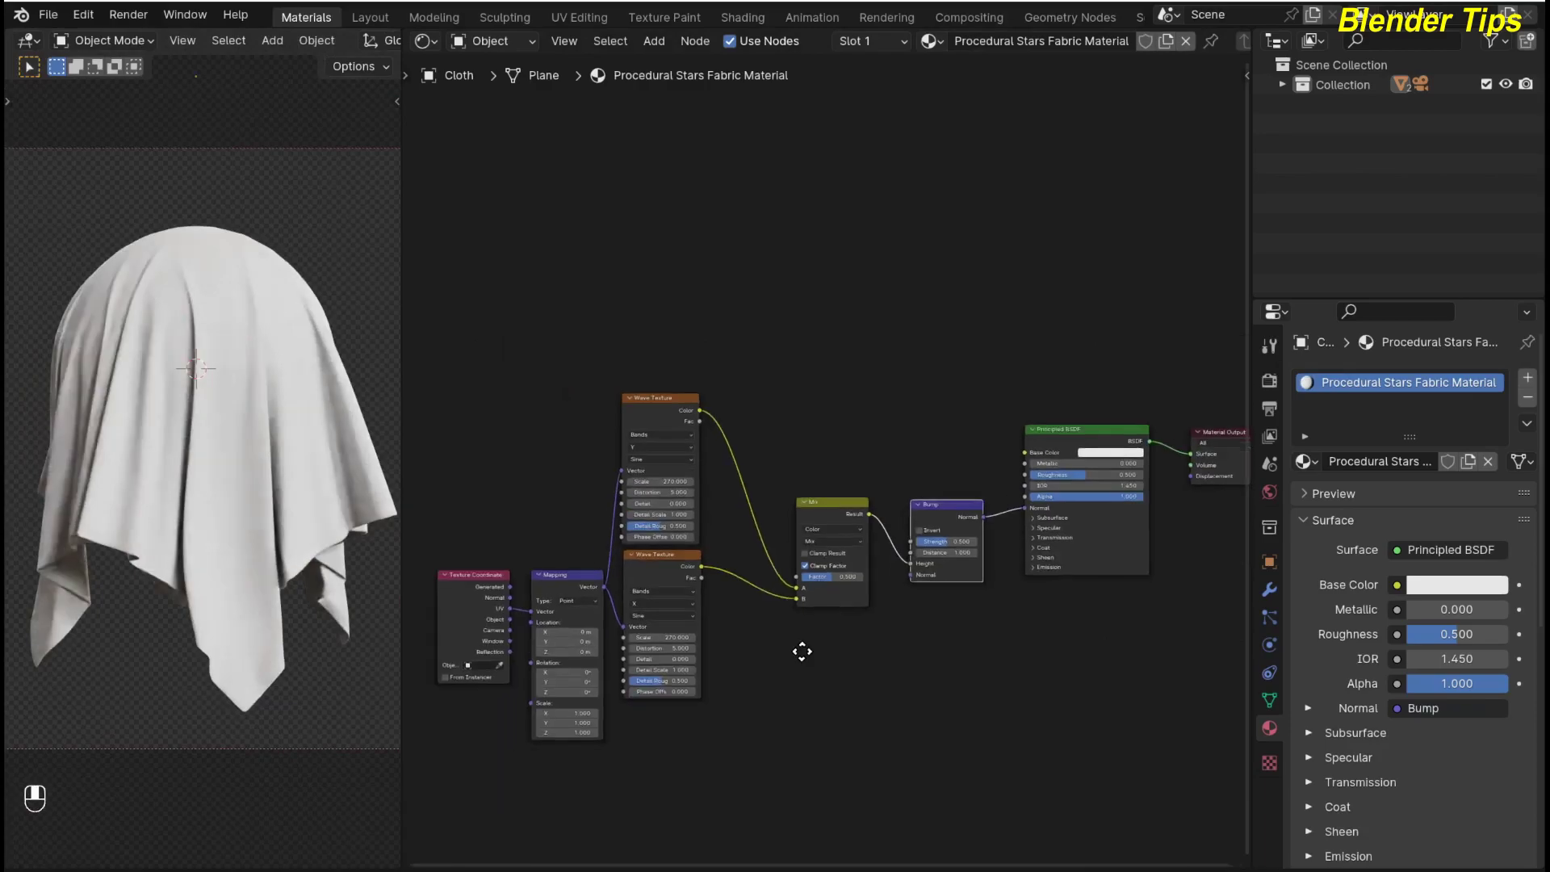
{"action": "left_click", "coordinate": [807, 634]}
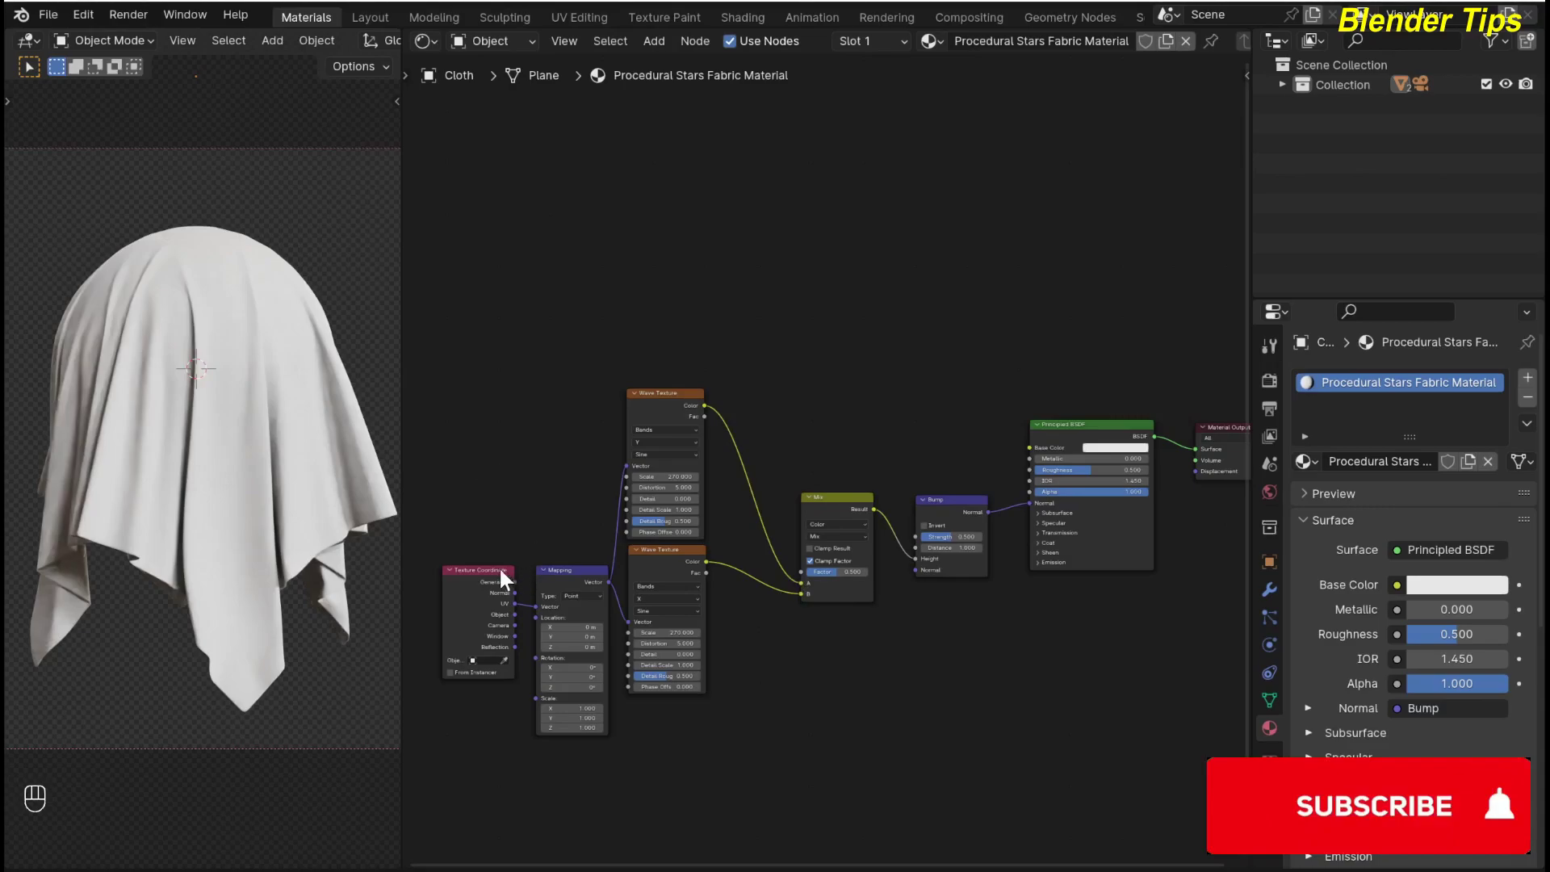
{"action": "middle_click_drag", "start_coordinate": [749, 311], "coordinate": [754, 360]}
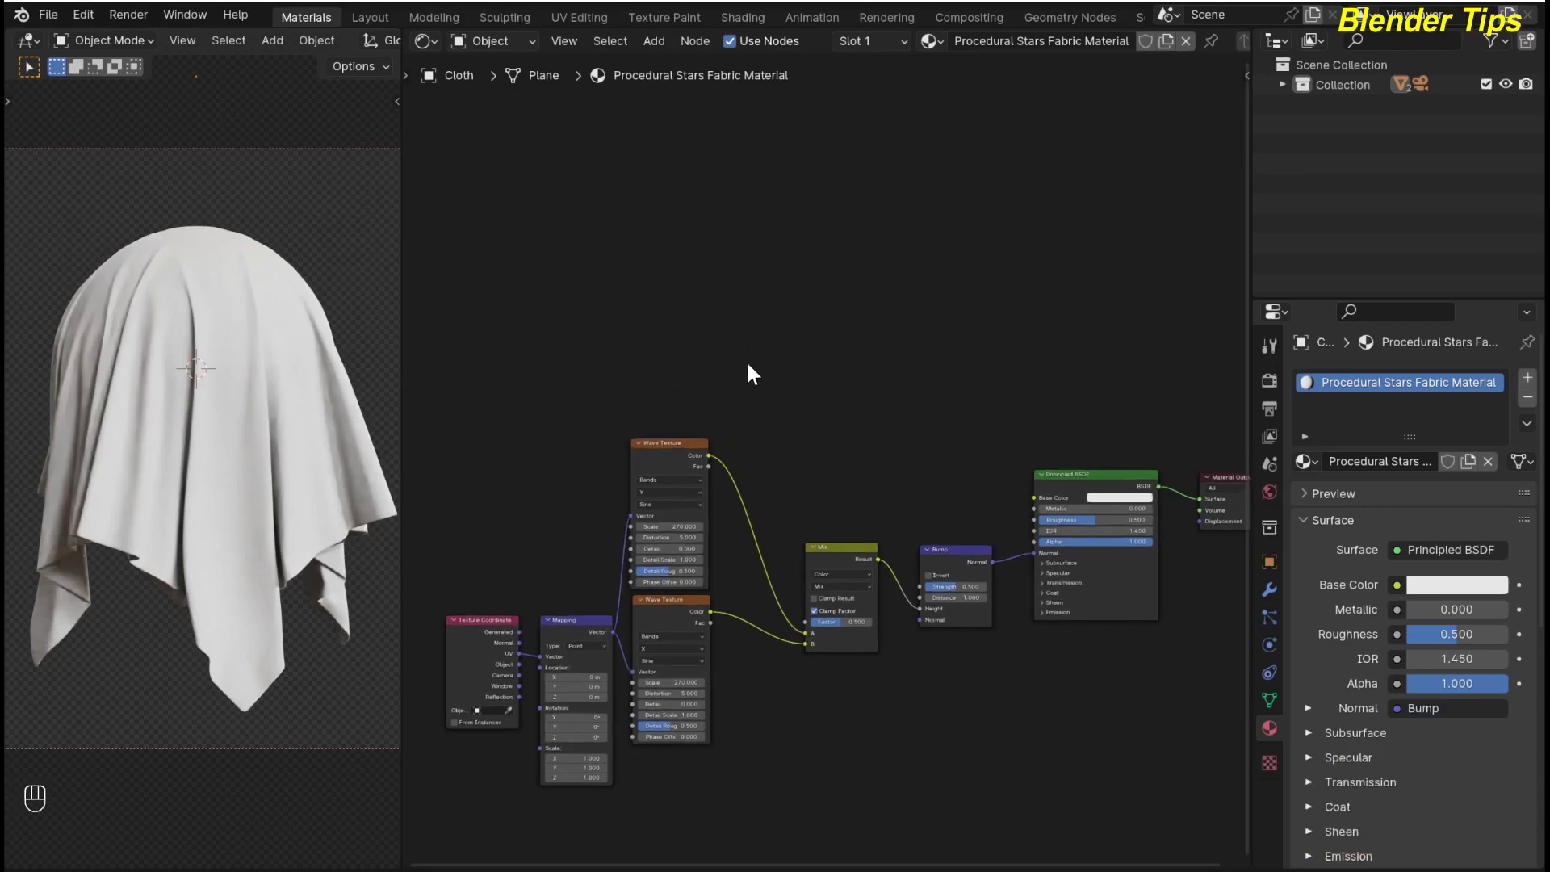
{"action": "key", "text": "shift+a"}
{"action": "left_click", "coordinate": [744, 363]}
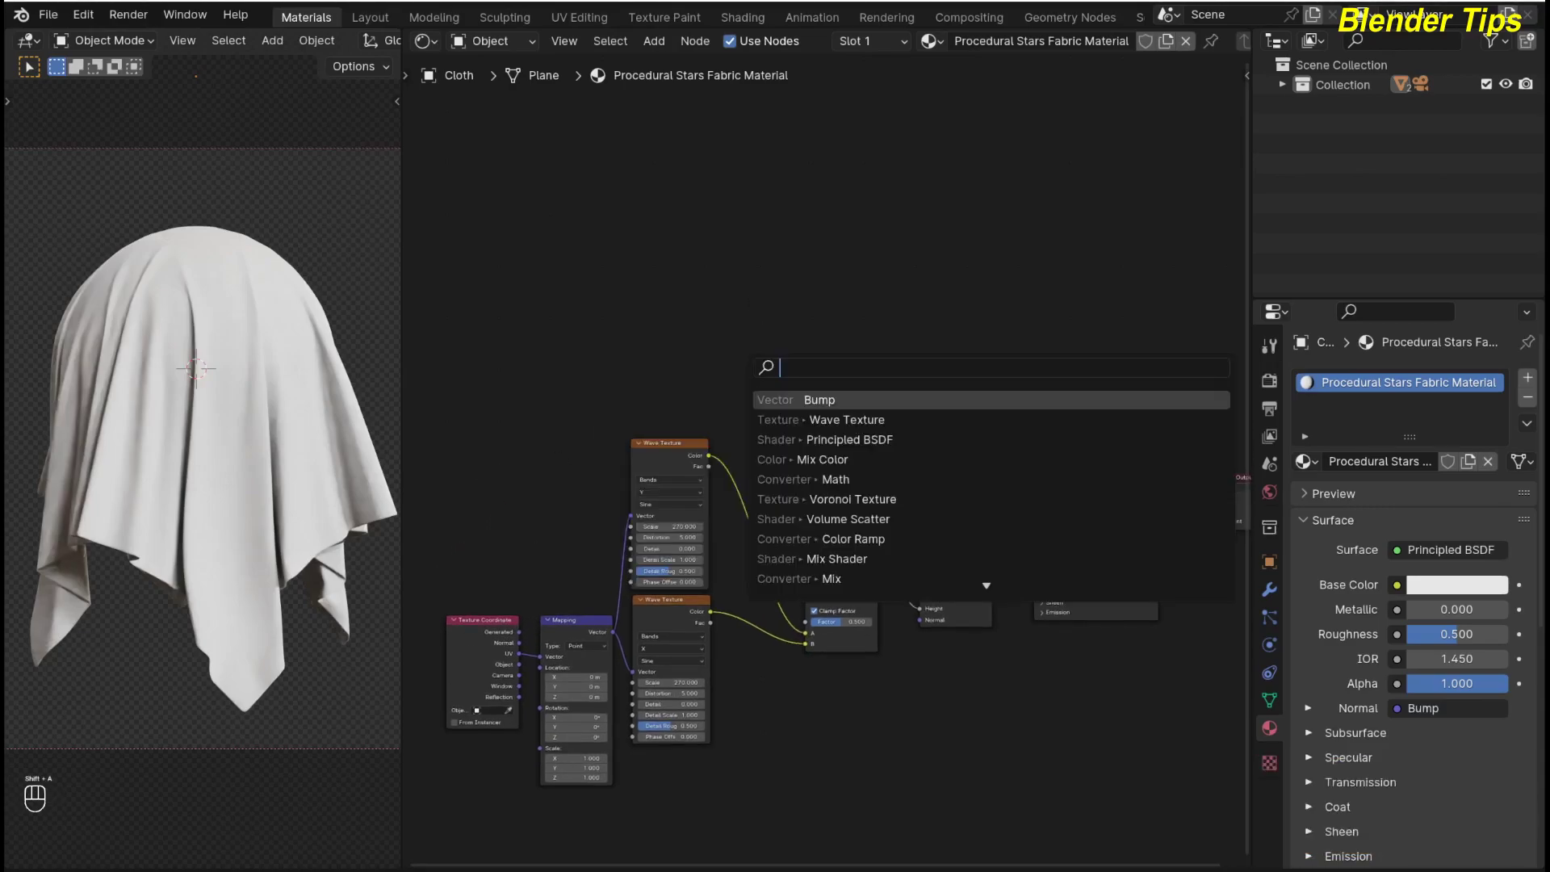
{"action": "type", "text": "vo"}
{"action": "key", "text": "Down"}
{"action": "key", "text": "Down"}
{"action": "key", "text": "Return"}
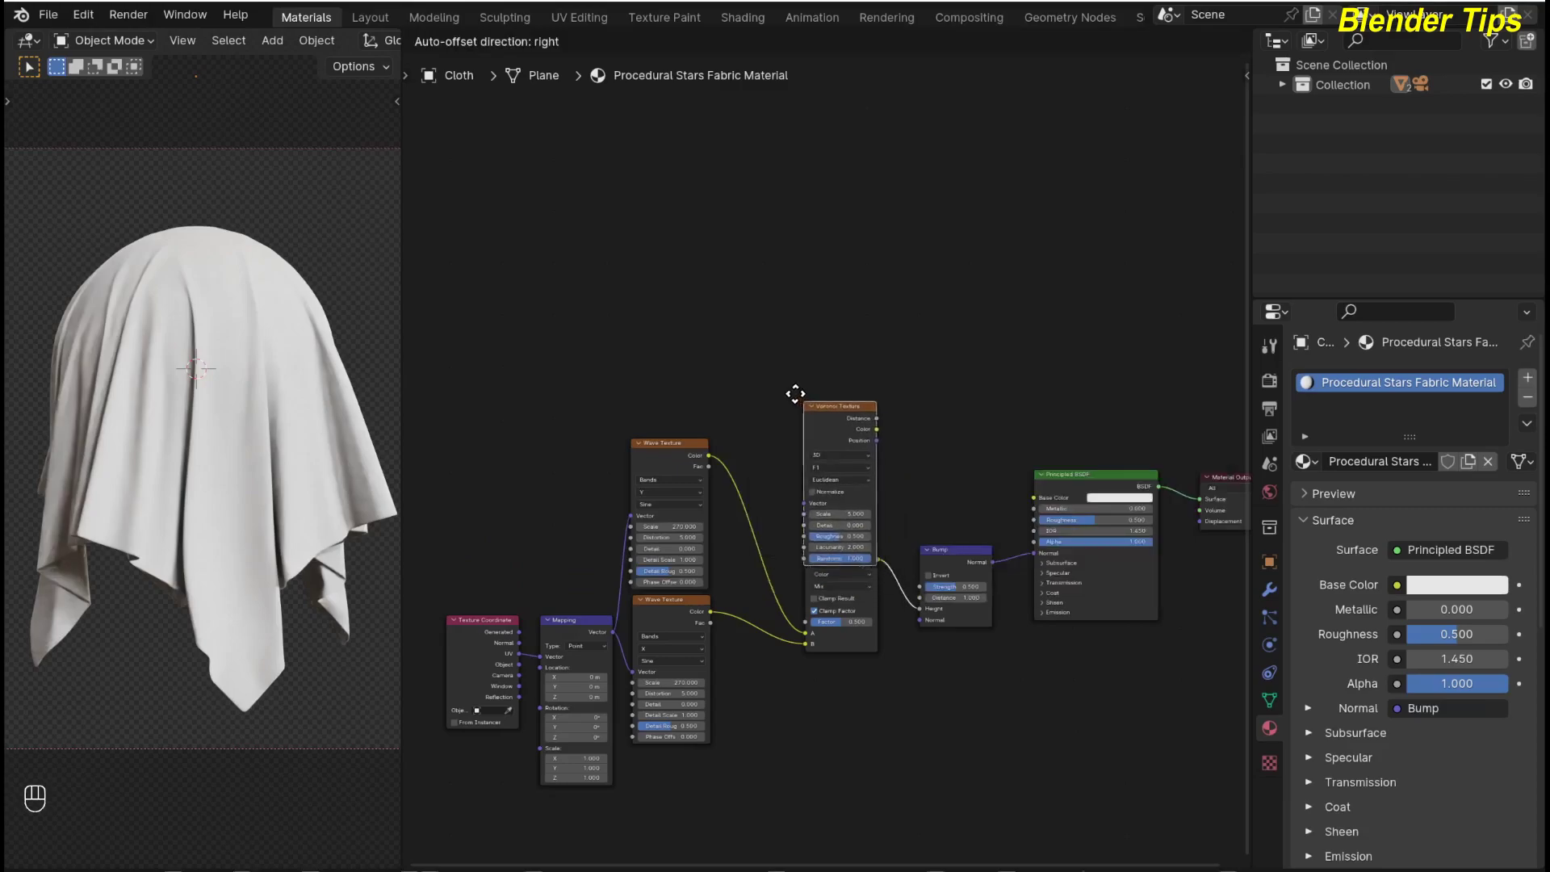
{"action": "left_click", "coordinate": [637, 271]}
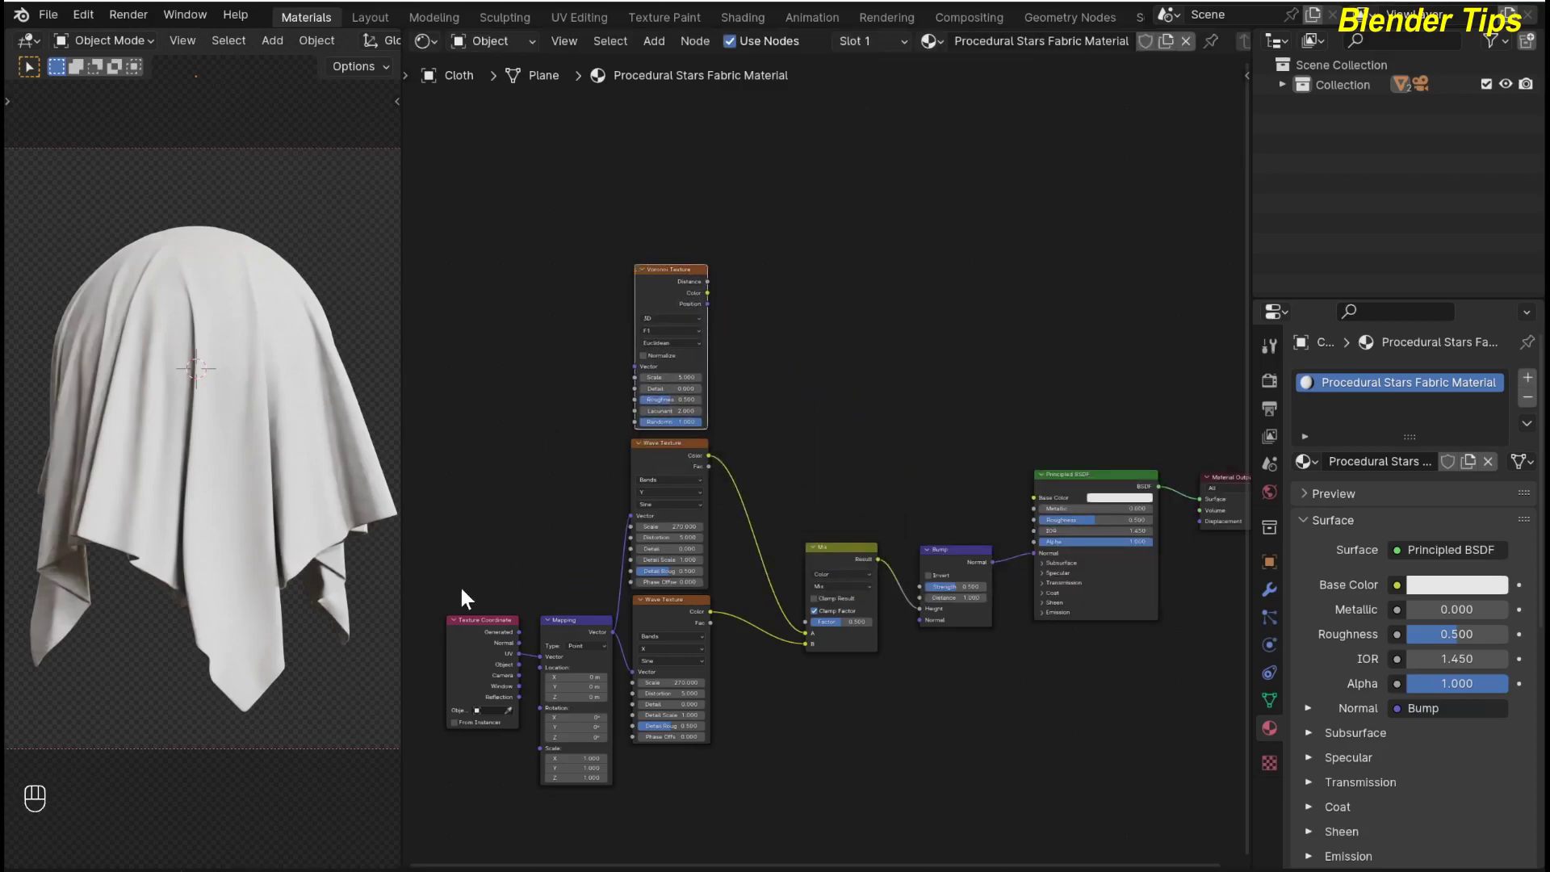
Step: Reposition the Texture Coordinate and Mapping nodes and connect the Mapping output to the Voronoi Texture's Vector input
{"action": "left_click_drag", "start_coordinate": [449, 565], "coordinate": [562, 727]}
{"action": "left_click_drag", "start_coordinate": [550, 628], "coordinate": [490, 483]}
{"action": "middle_click_drag", "start_coordinate": [783, 422], "coordinate": [814, 477]}
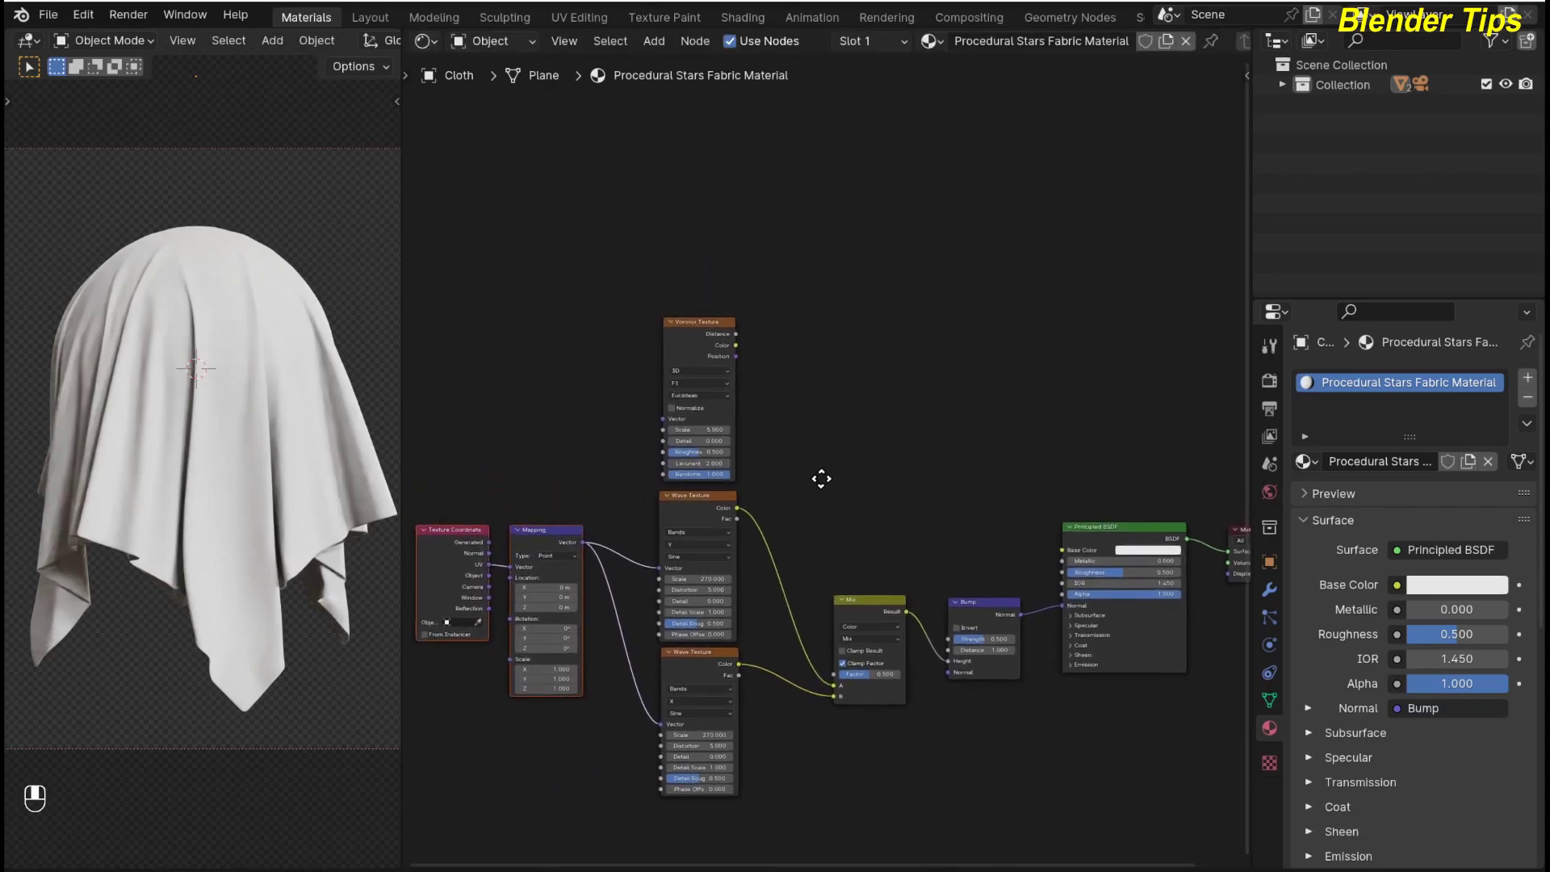
{"action": "left_click_drag", "start_coordinate": [583, 540], "coordinate": [660, 419]}
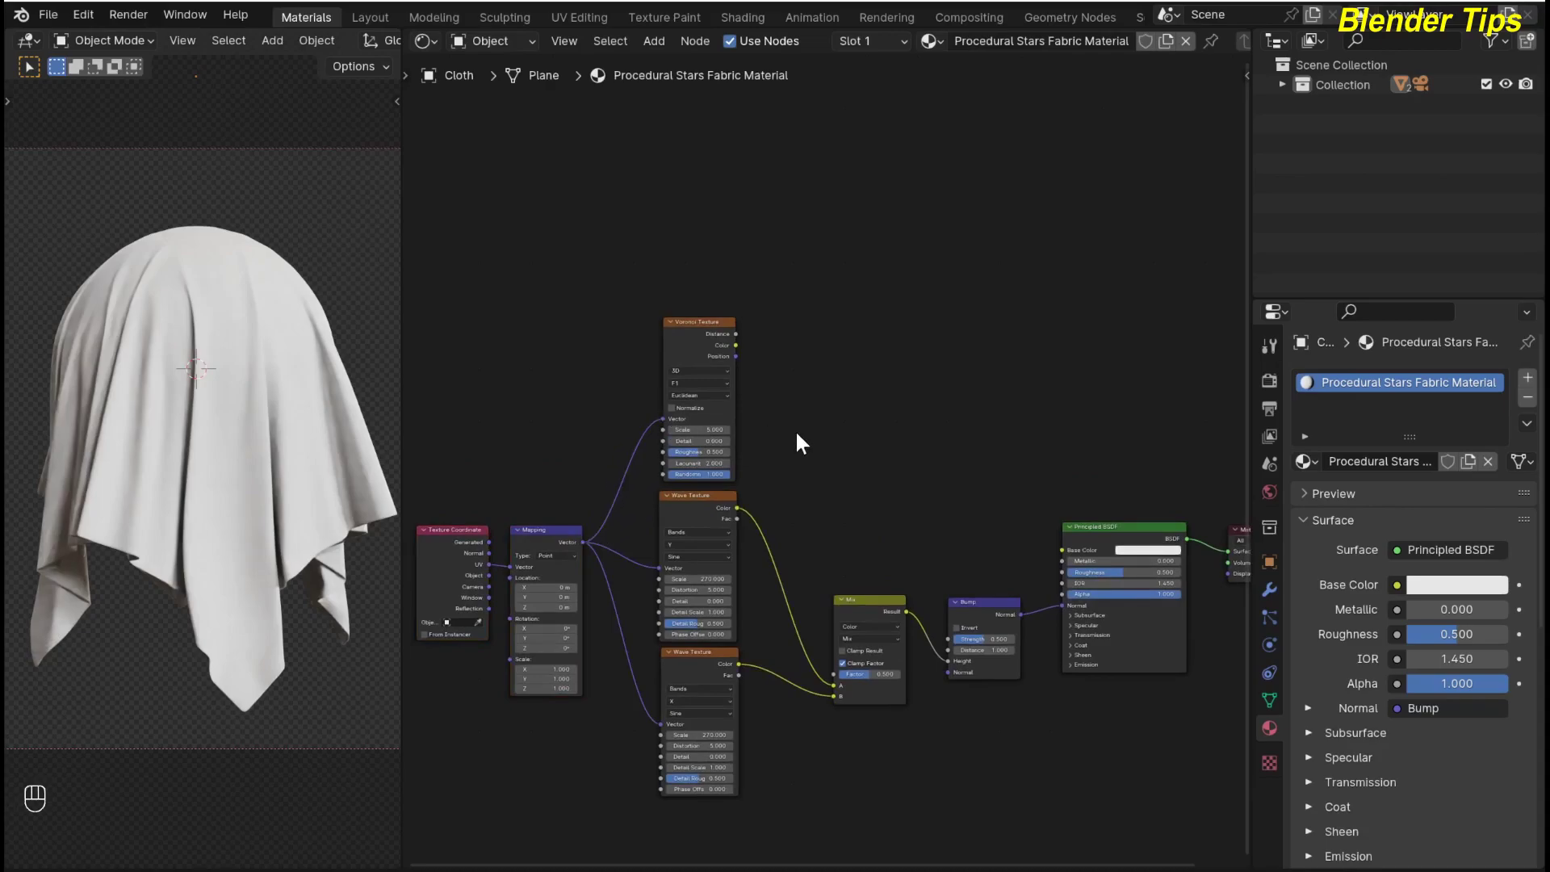
Step: Preview the Voronoi Texture on the cloth and set its Scale to 10
{"action": "scroll", "coordinate": [796, 430], "scroll_direction": "up", "scroll_amount": 2}
{"action": "scroll", "coordinate": [845, 434], "scroll_direction": "up", "scroll_amount": 1}
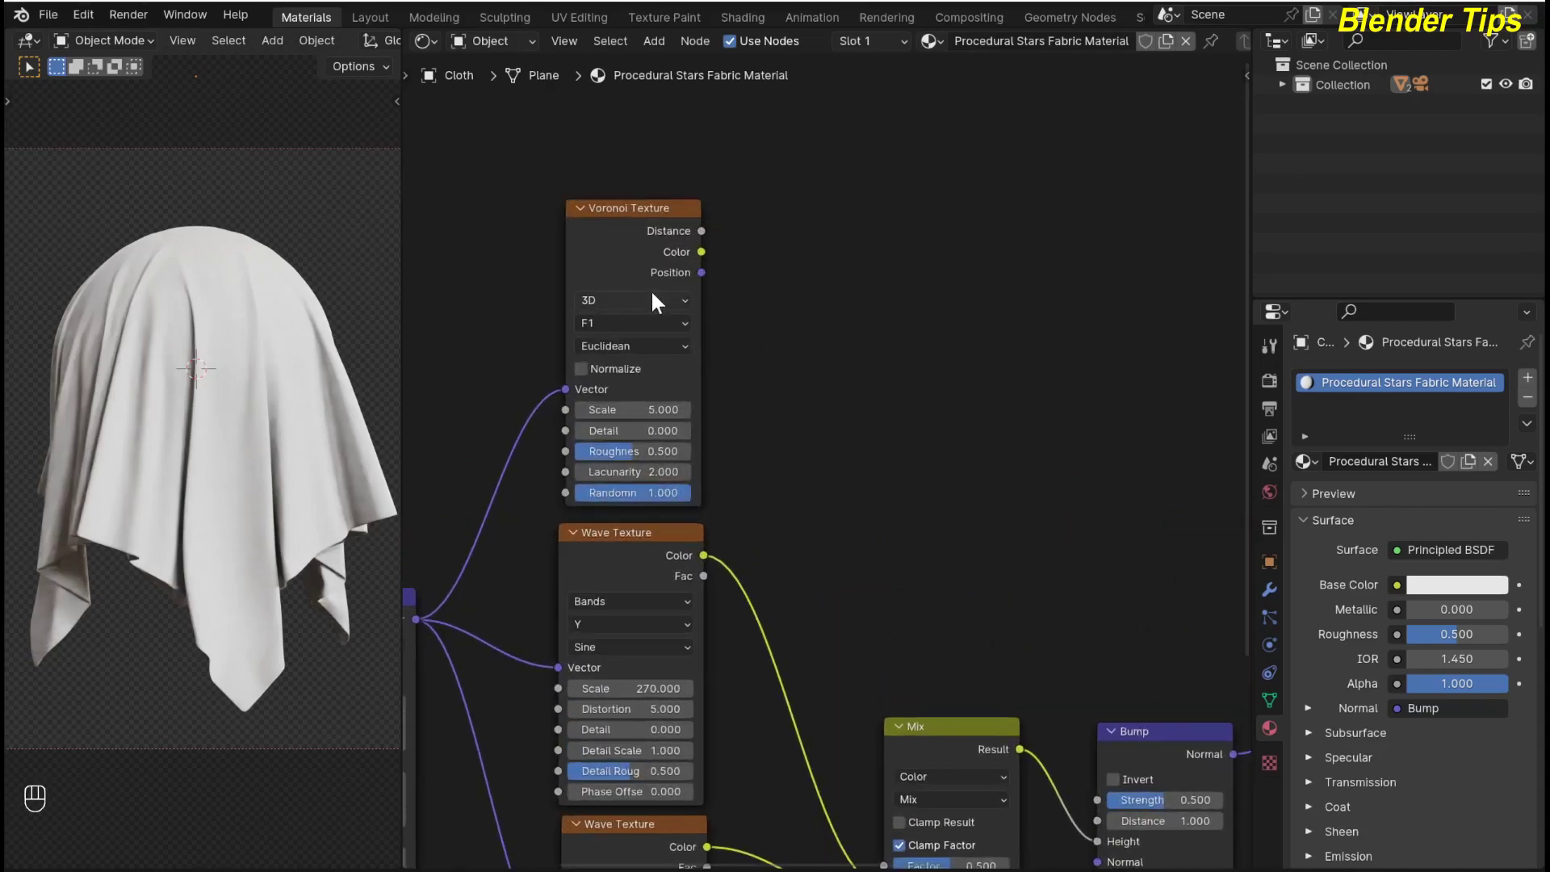
{"action": "left_click", "coordinate": [616, 248]}
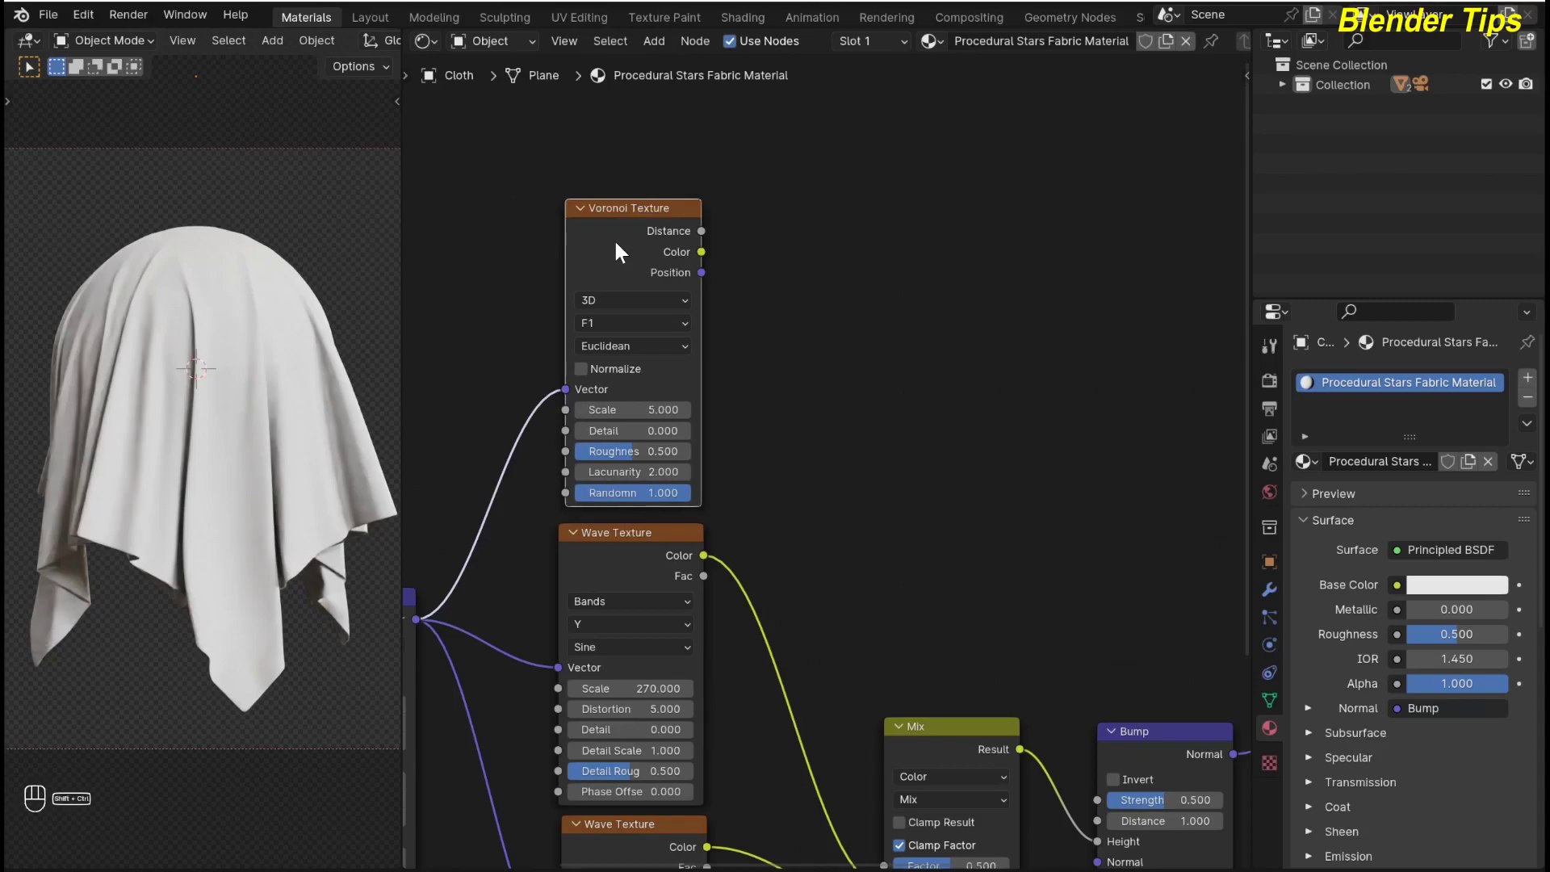
{"action": "left_click", "coordinate": [616, 248], "text": "ctrl+shift"}
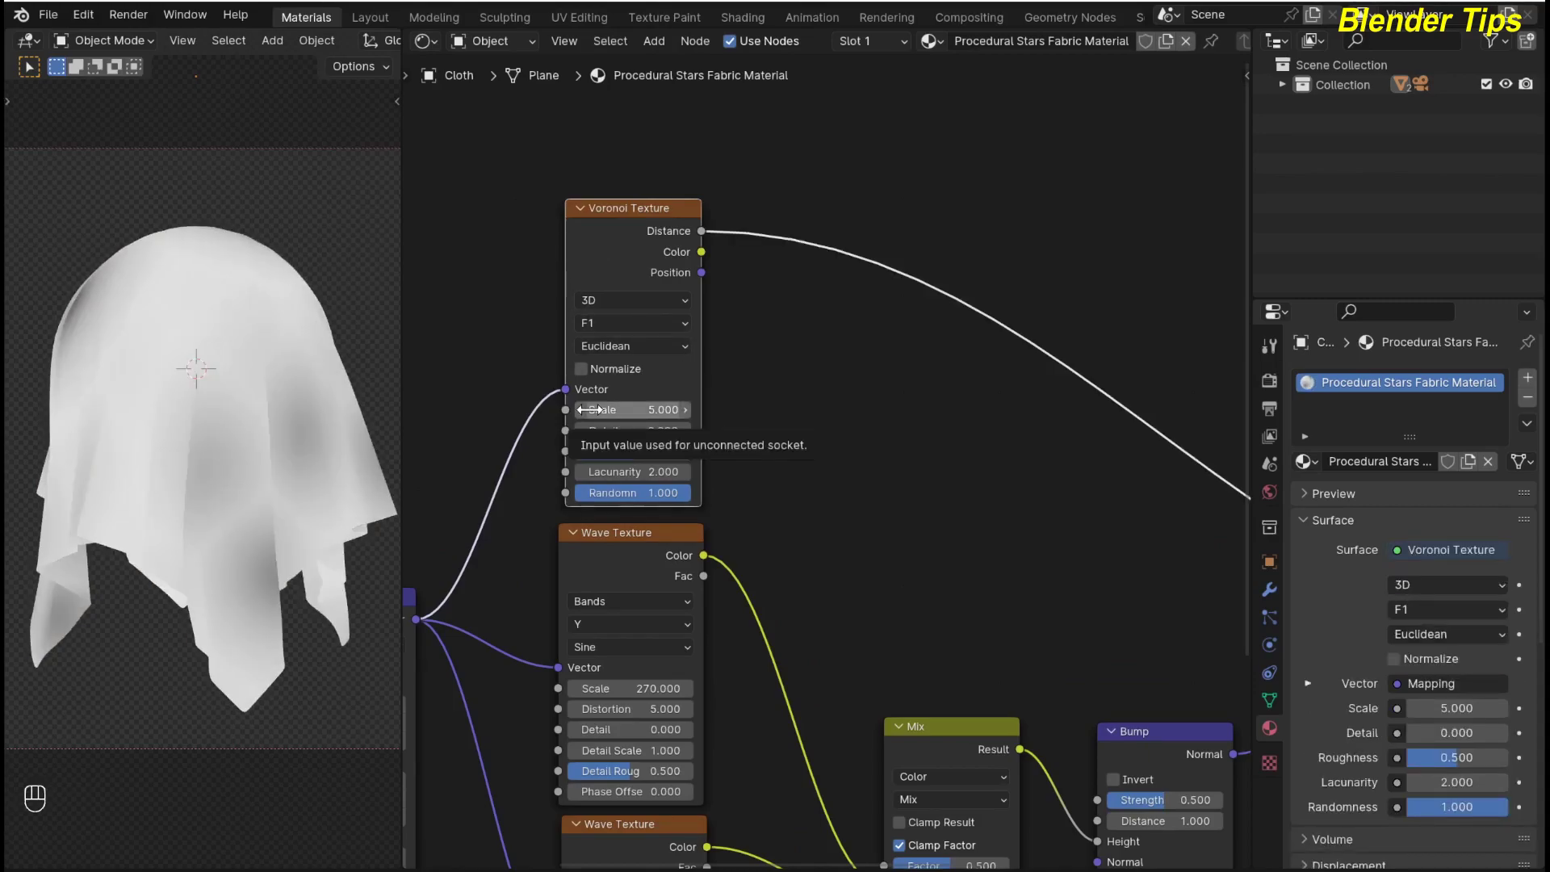
{"action": "left_click_drag", "start_coordinate": [601, 410], "coordinate": [638, 410]}
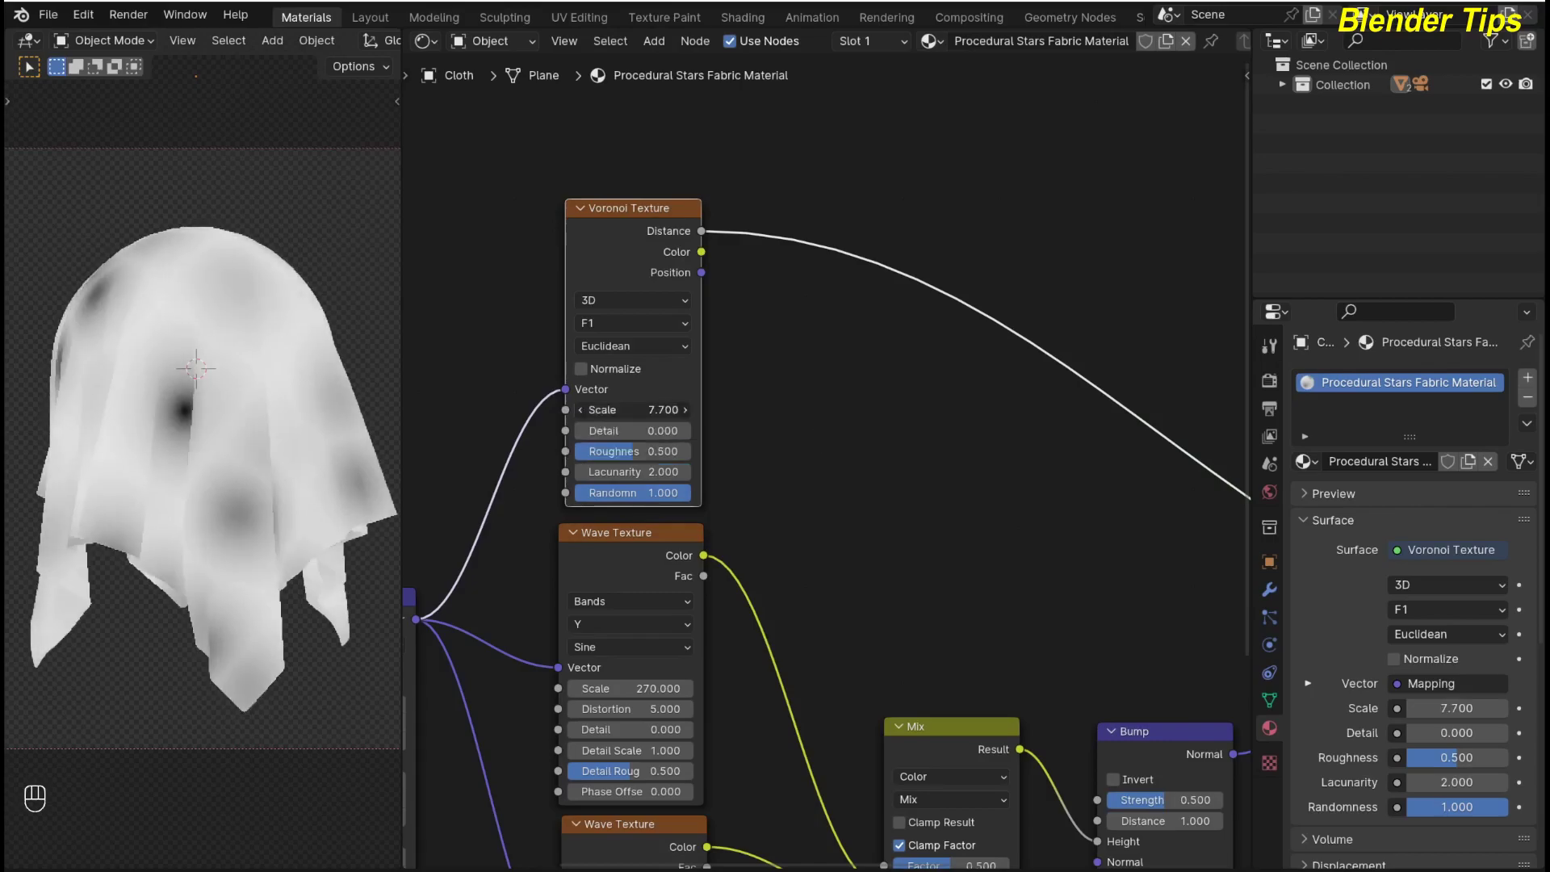
{"action": "left_click", "coordinate": [602, 410]}
{"action": "type", "text": "10"}
{"action": "key", "text": "Return"}
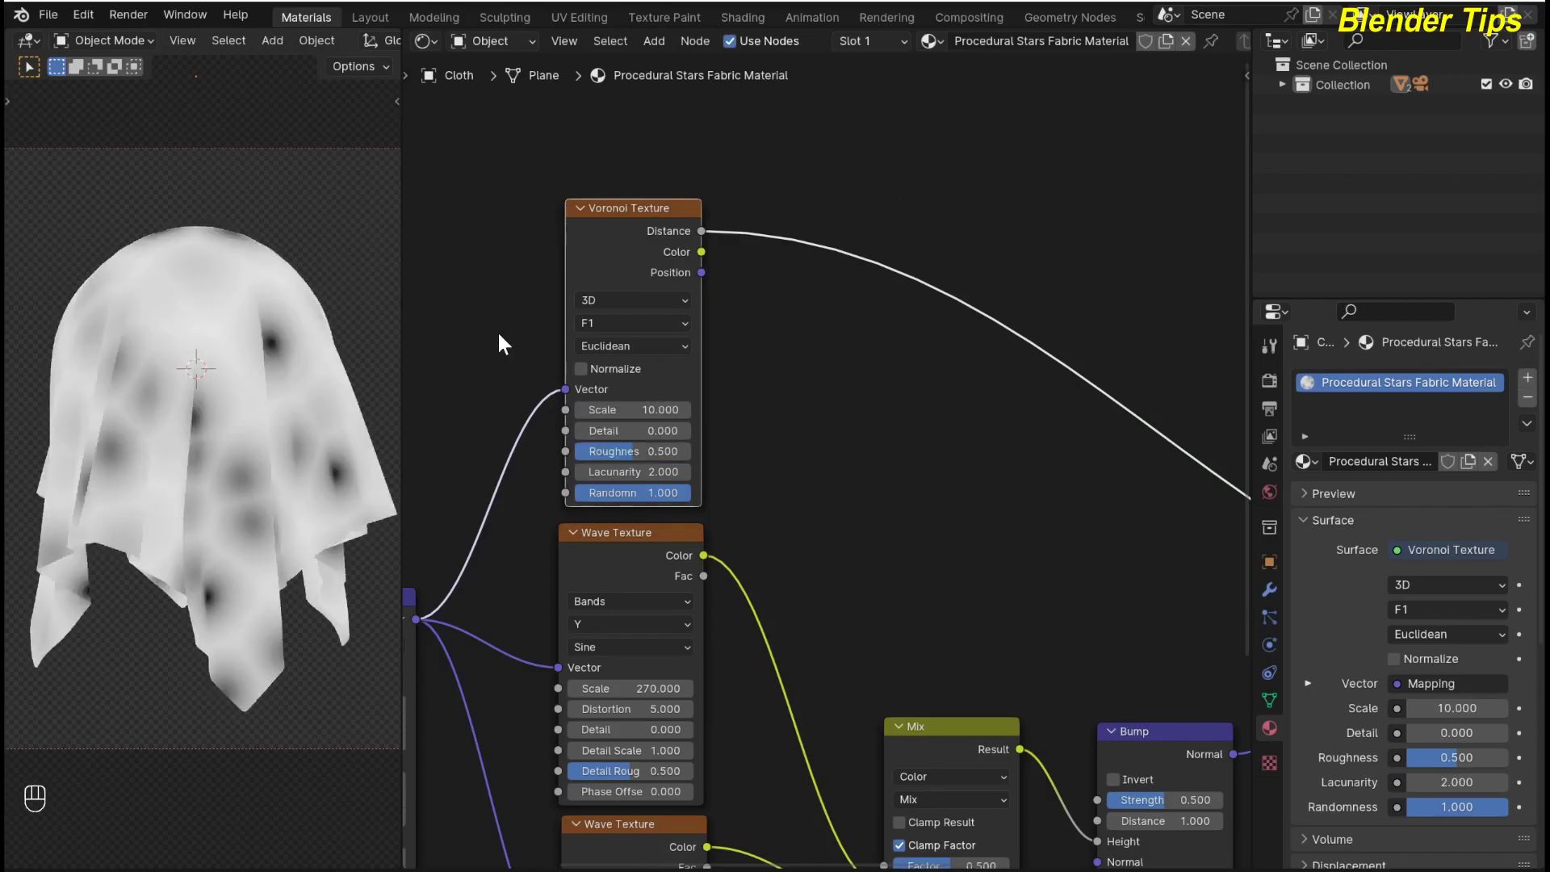
Step: Change the Voronoi Texture's distance metric to Minkowski and move the node clear of the Wave Texture below
{"action": "left_click", "coordinate": [662, 347]}
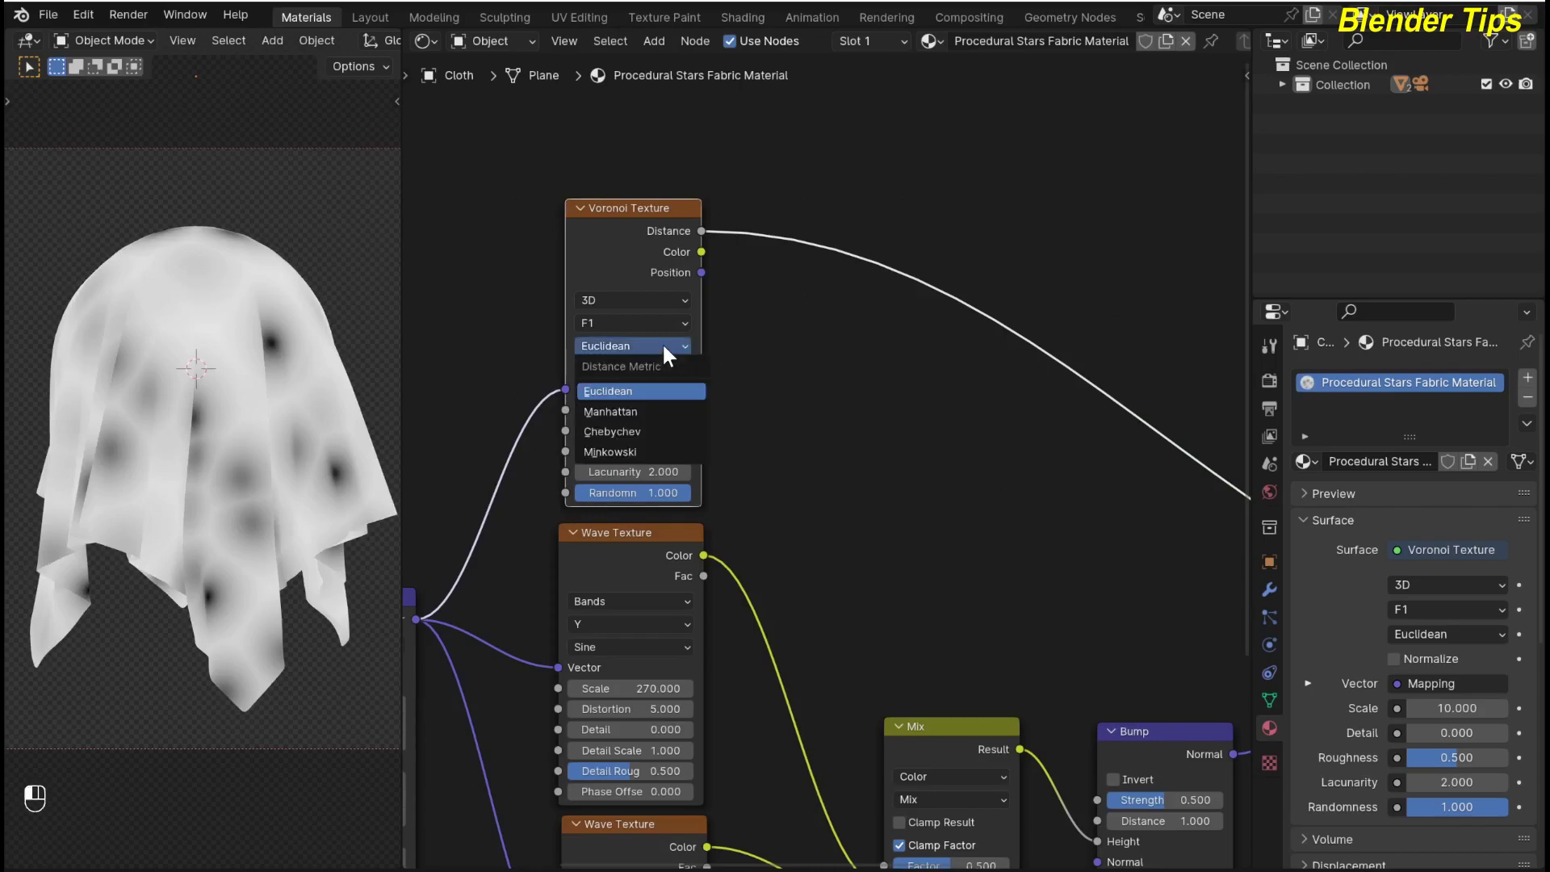
{"action": "left_click", "coordinate": [633, 452]}
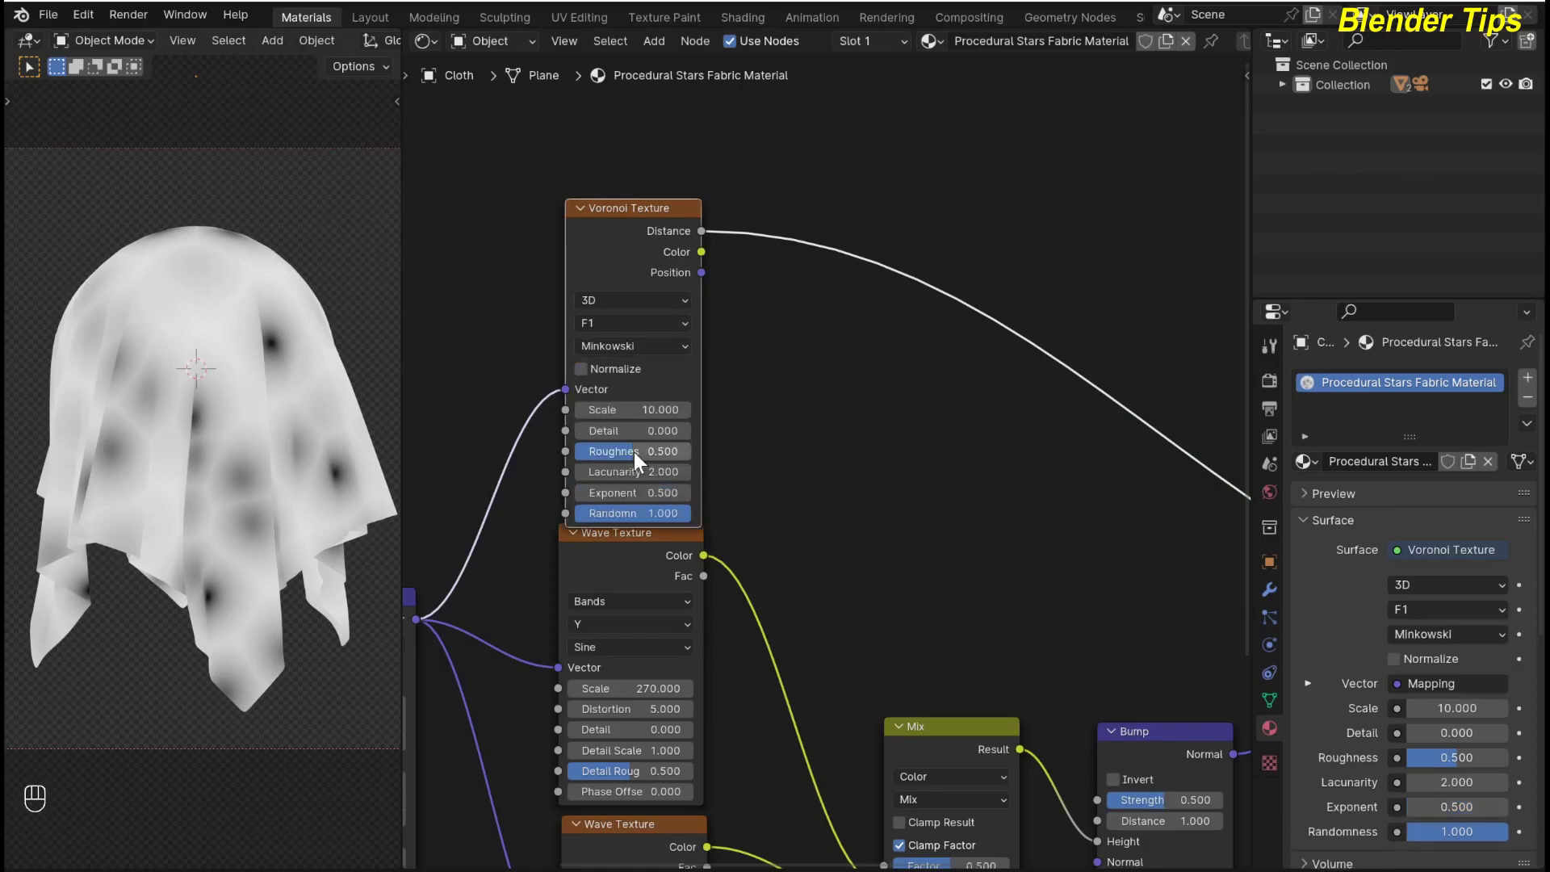
{"action": "left_click_drag", "start_coordinate": [617, 218], "coordinate": [611, 196]}
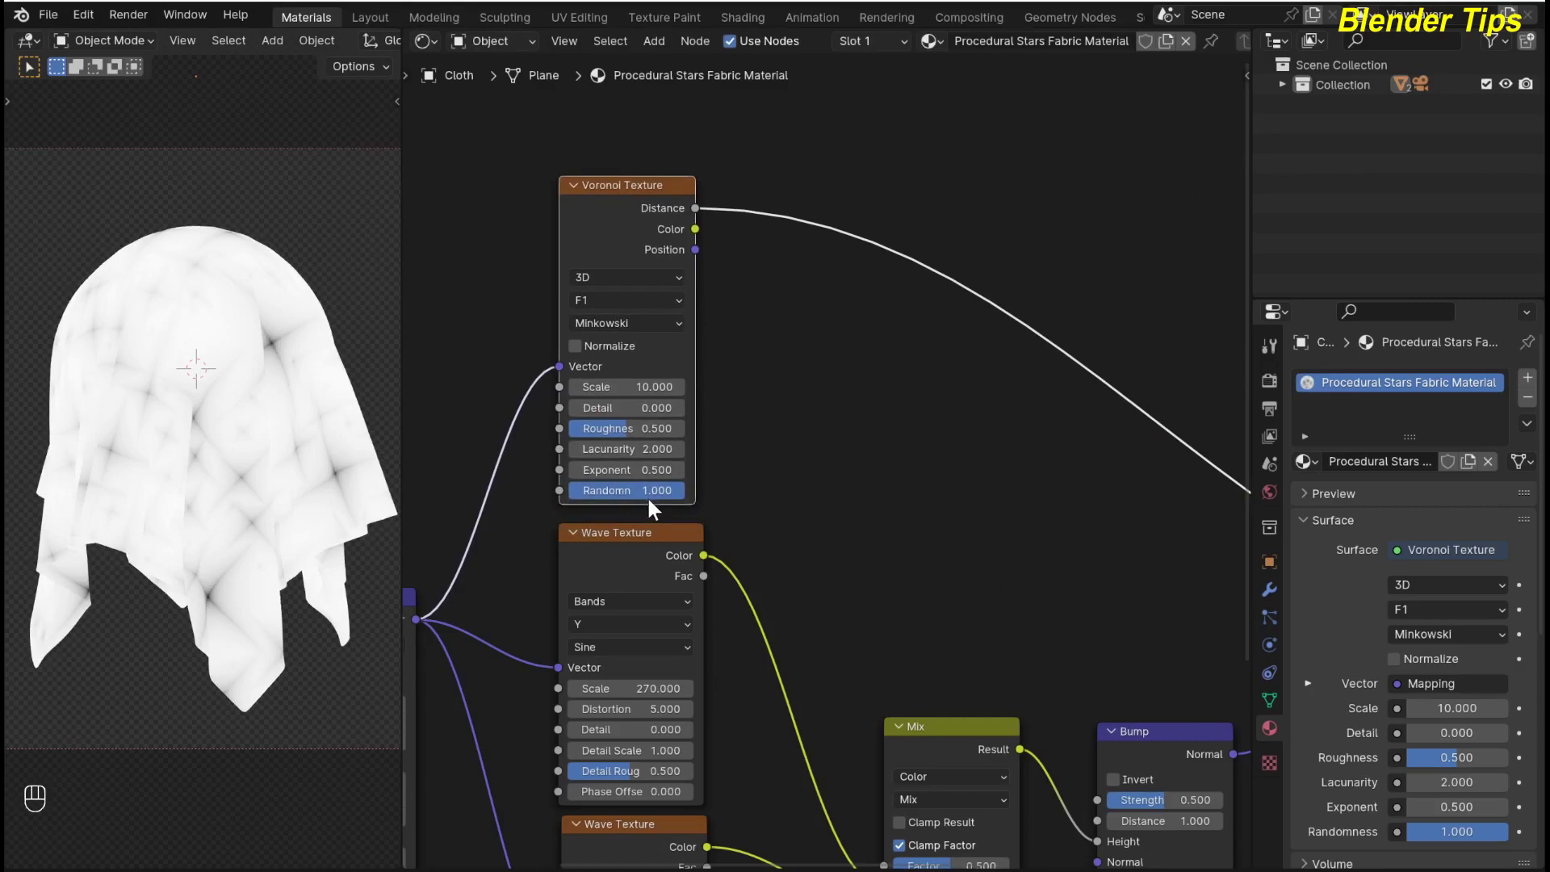
Step: Set the Voronoi Texture's Randomness to 0.01
{"action": "left_click_drag", "start_coordinate": [651, 495], "coordinate": [565, 494]}
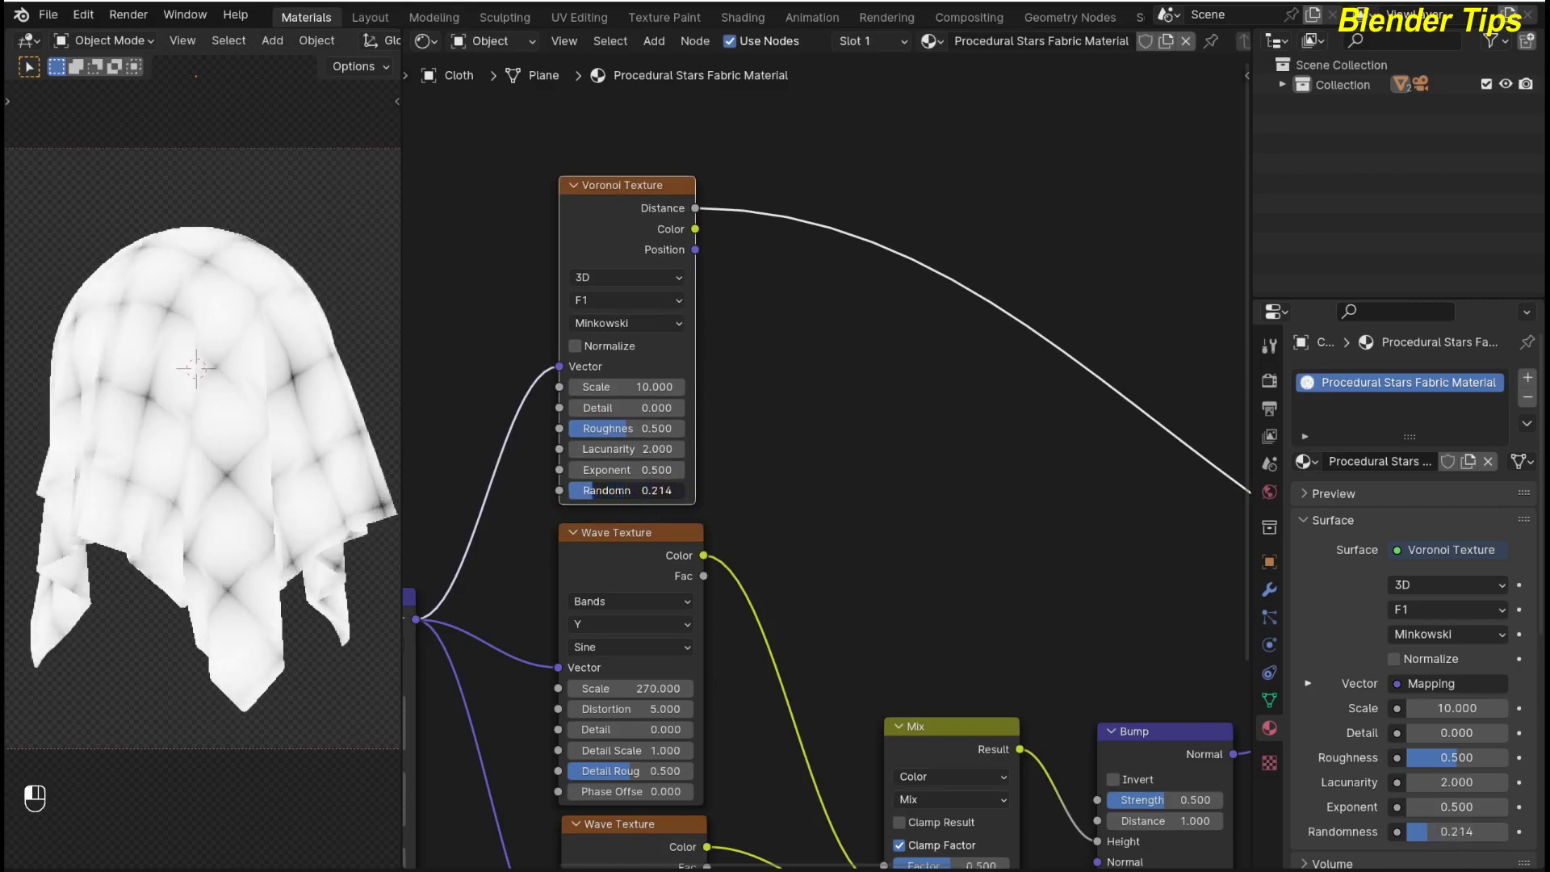
{"action": "left_click", "coordinate": [613, 490]}
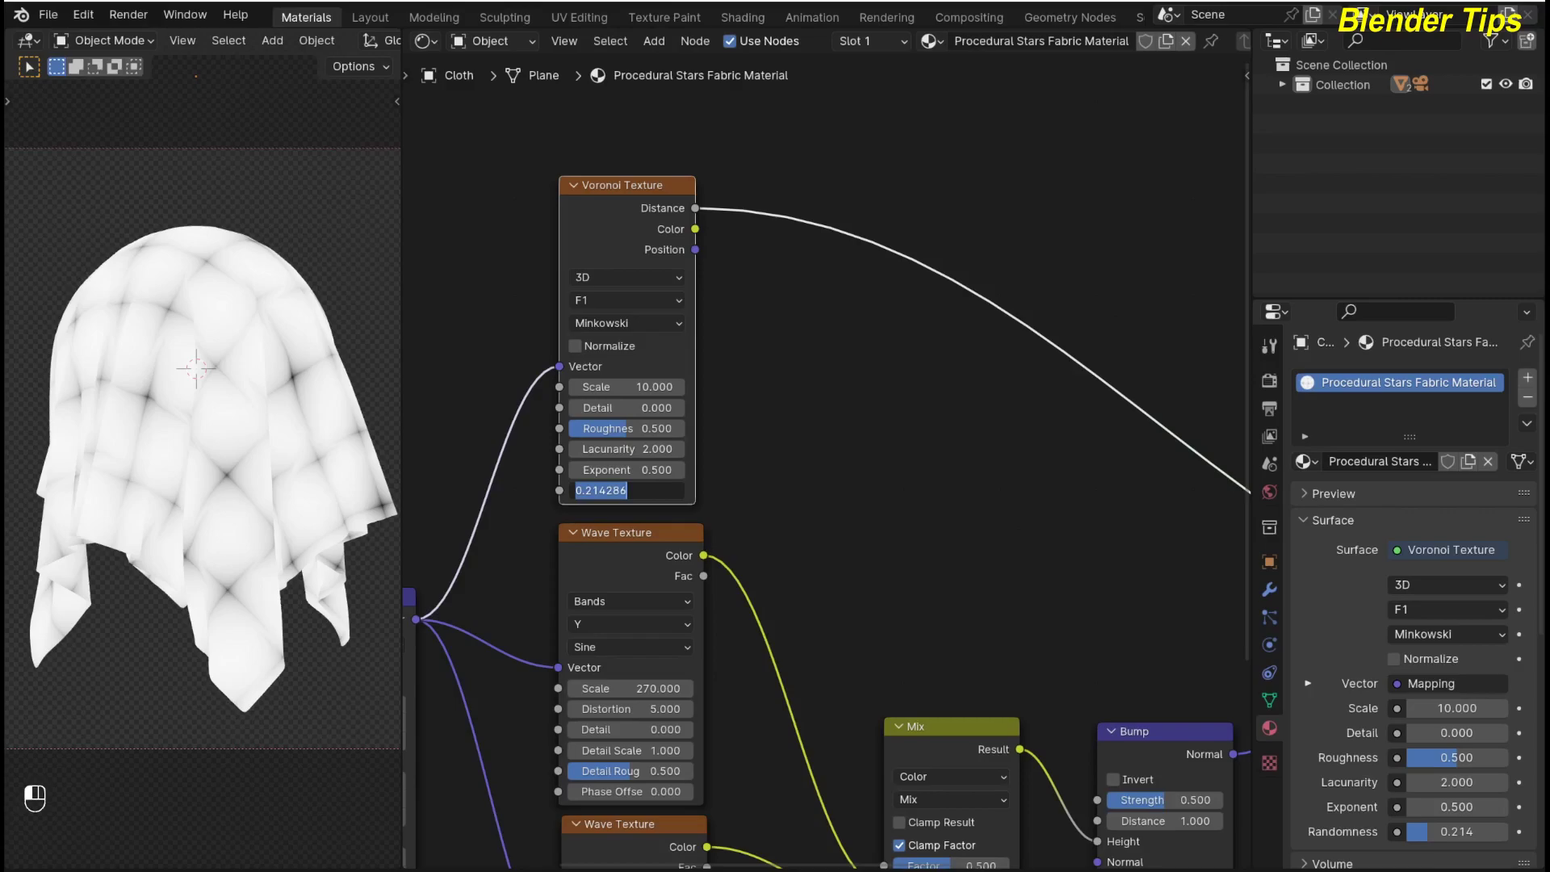
{"action": "type", "text": "0.01"}
{"action": "key", "text": "Return"}
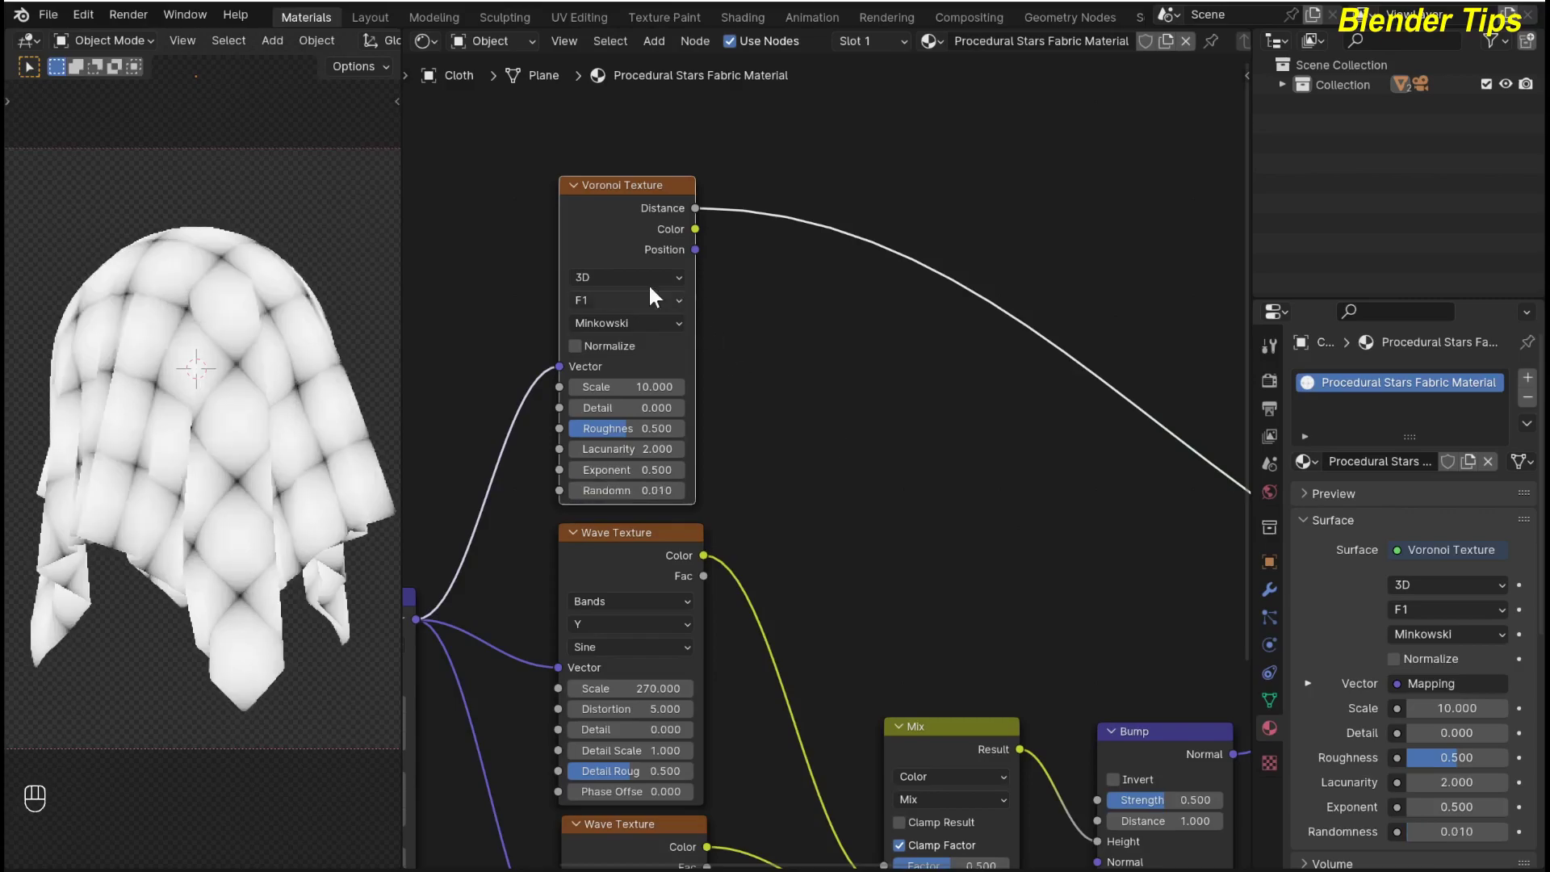
Step: Insert a Math node on the link leaving the Voronoi Texture's Distance output
{"action": "scroll", "coordinate": [783, 408], "scroll_direction": "down", "scroll_amount": 1}
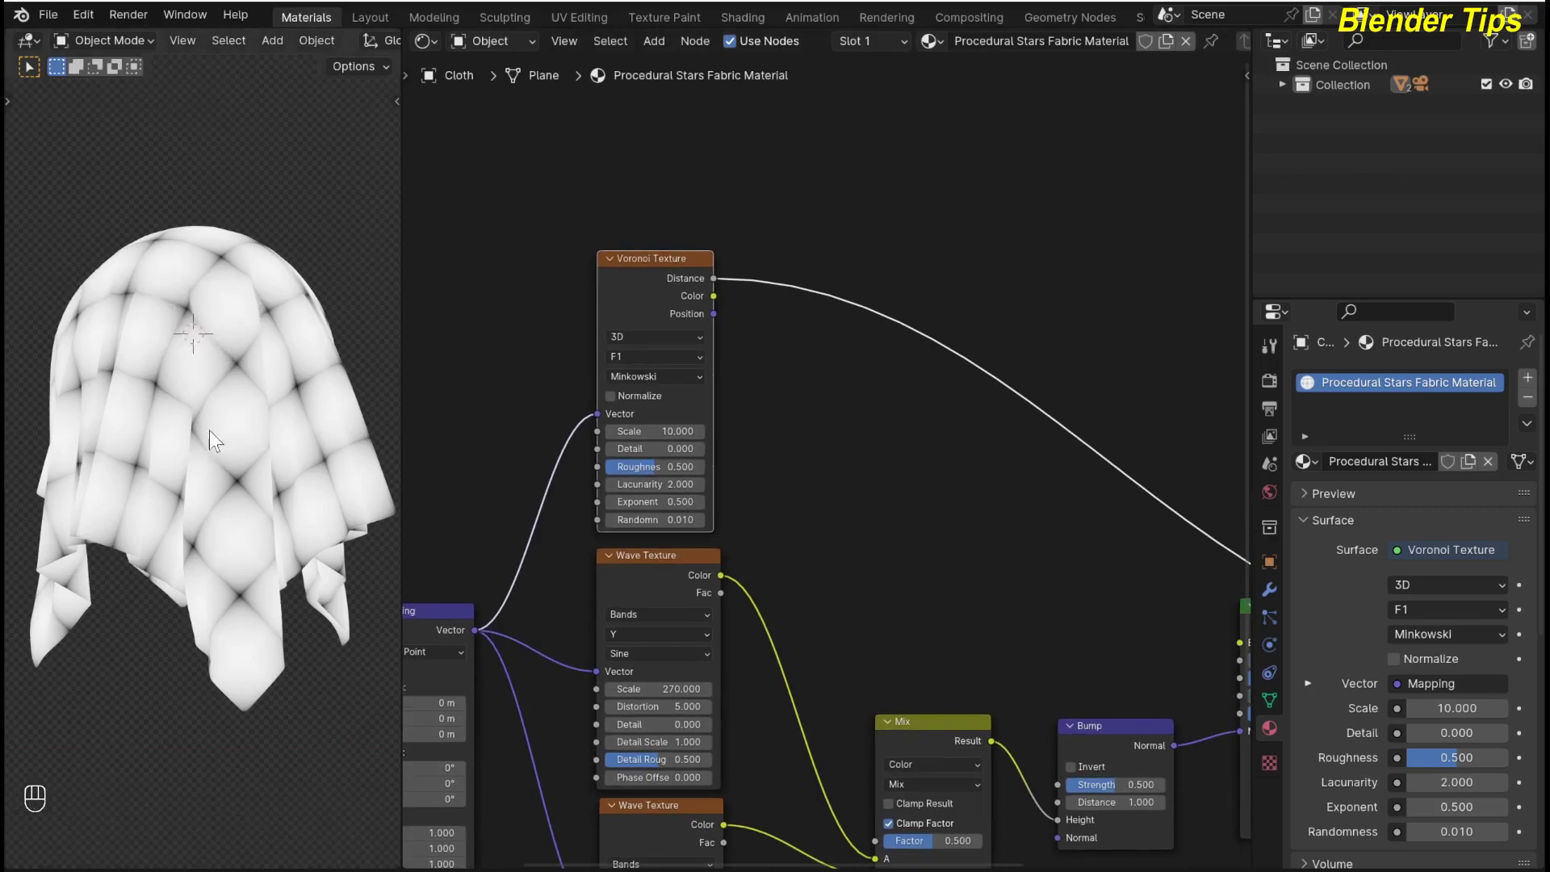
{"action": "scroll", "coordinate": [210, 430], "scroll_direction": "up", "scroll_amount": 2}
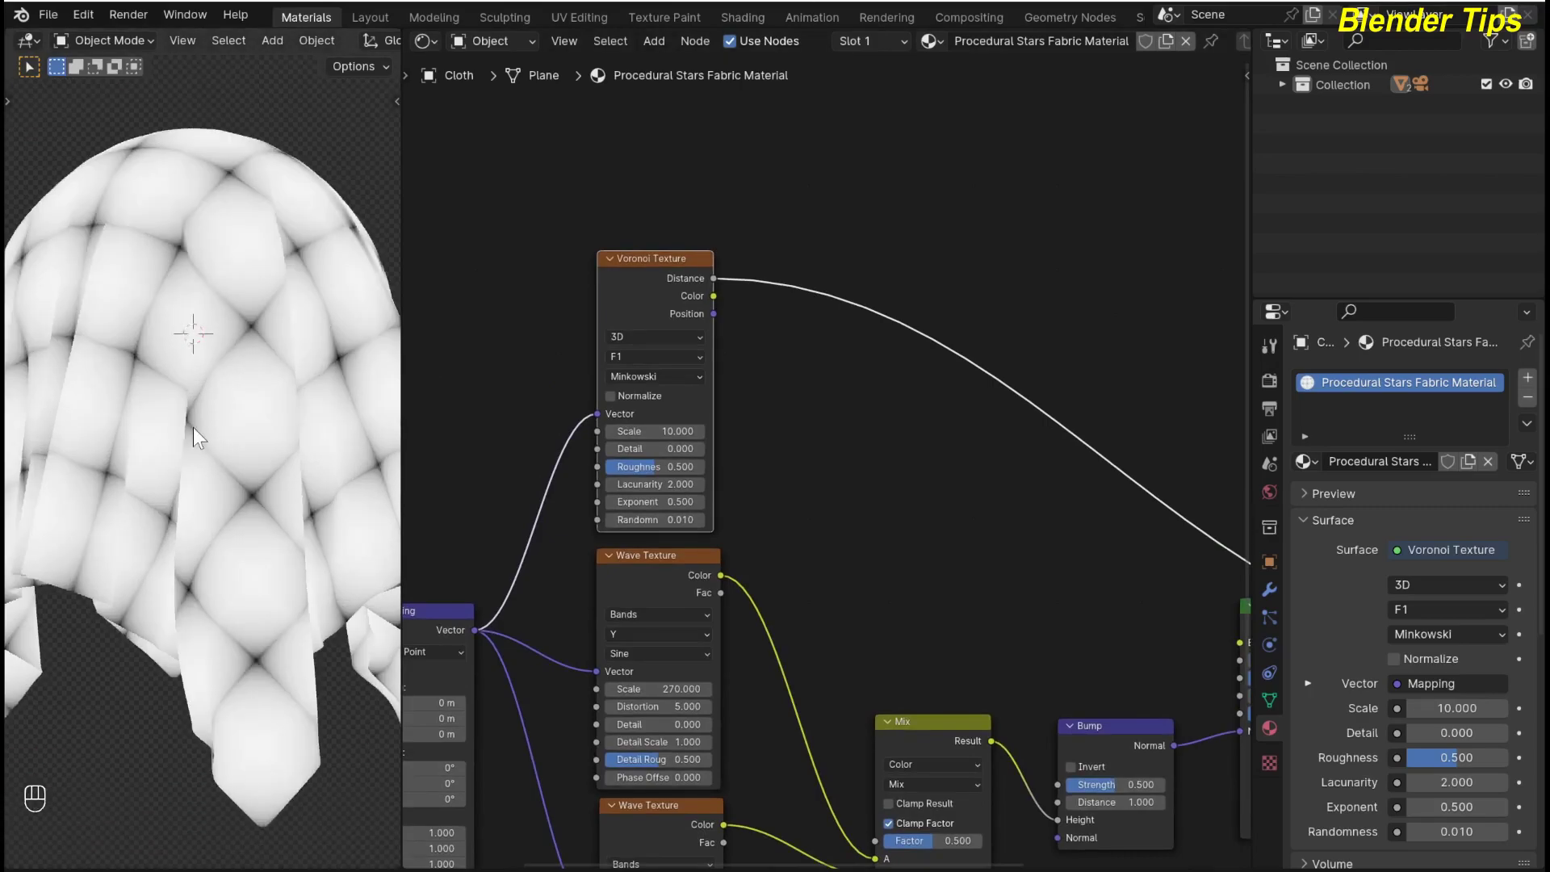
{"action": "scroll", "coordinate": [200, 389], "scroll_direction": "down", "scroll_amount": 1}
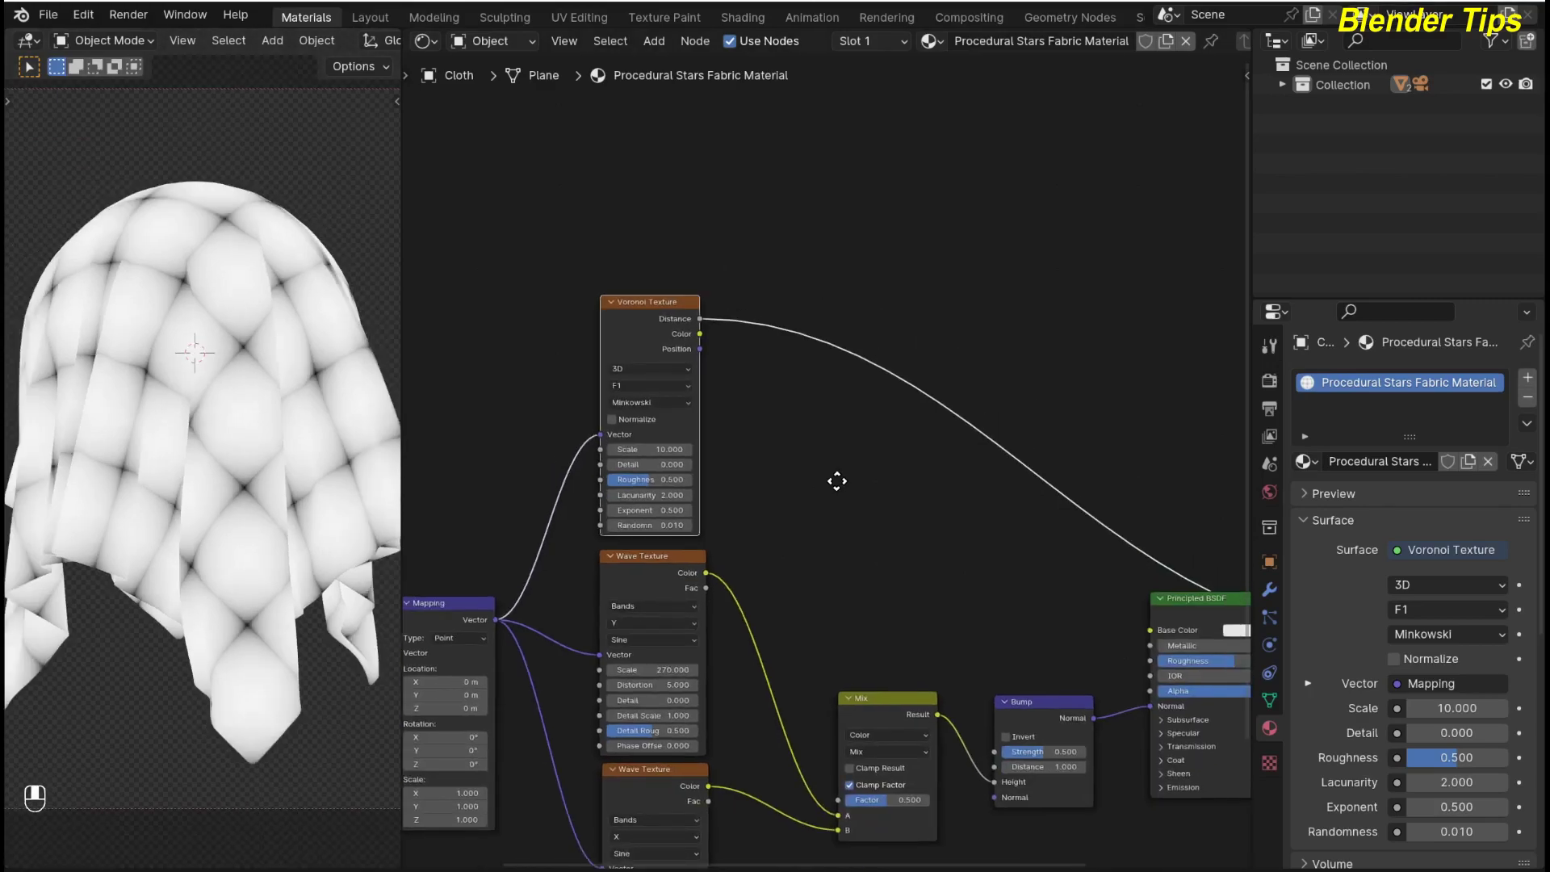
{"action": "middle_click_drag", "start_coordinate": [837, 481], "coordinate": [768, 428]}
{"action": "key", "text": "shift+a"}
{"action": "mouse_move", "coordinate": [799, 425]}
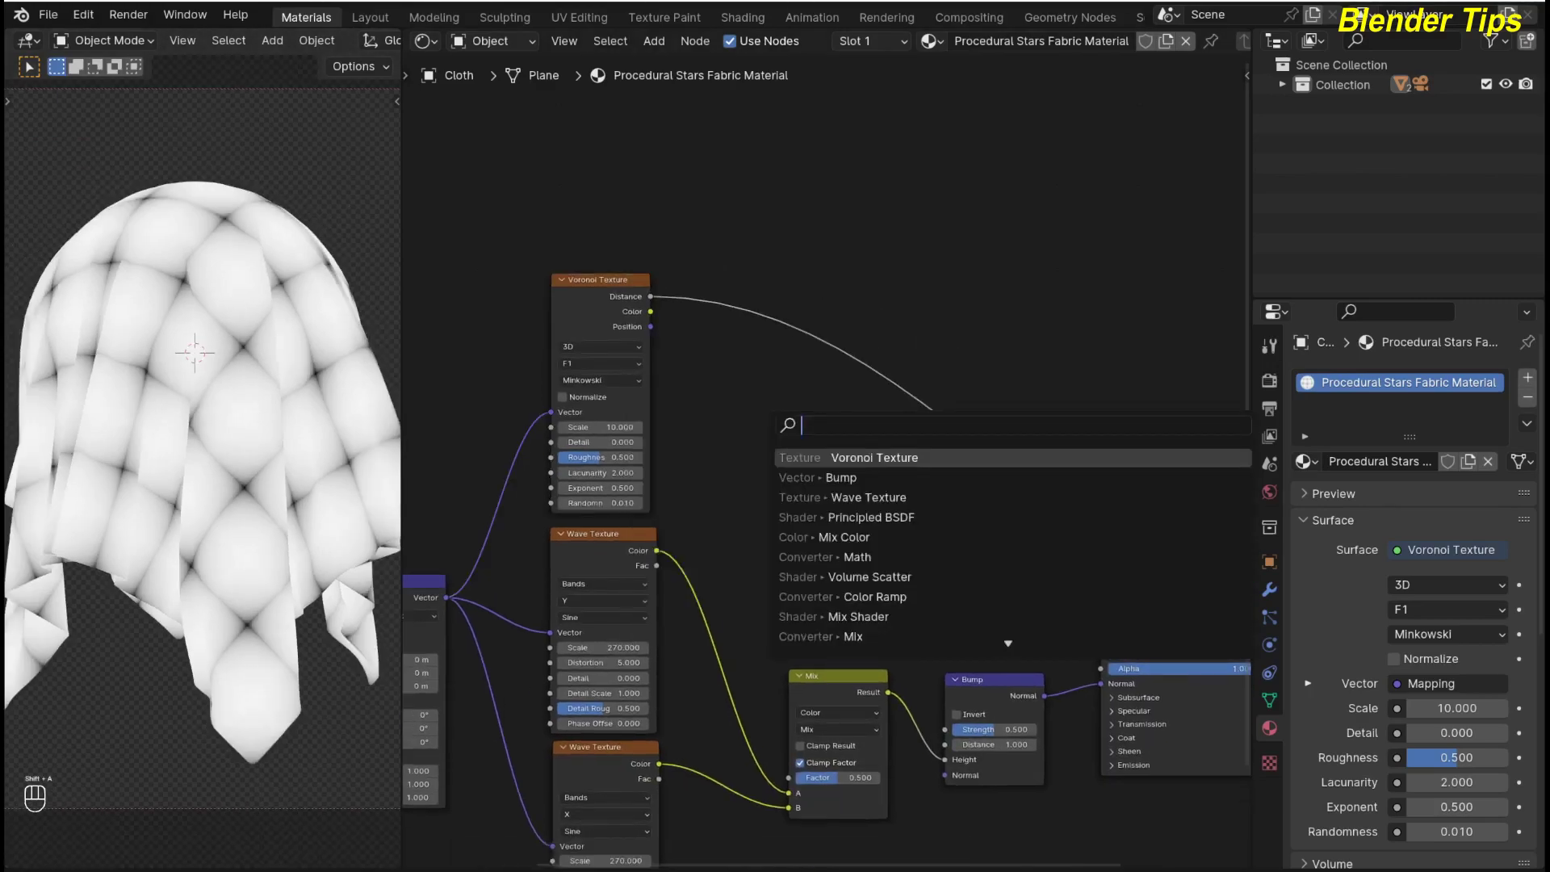
{"action": "type", "text": "mat"}
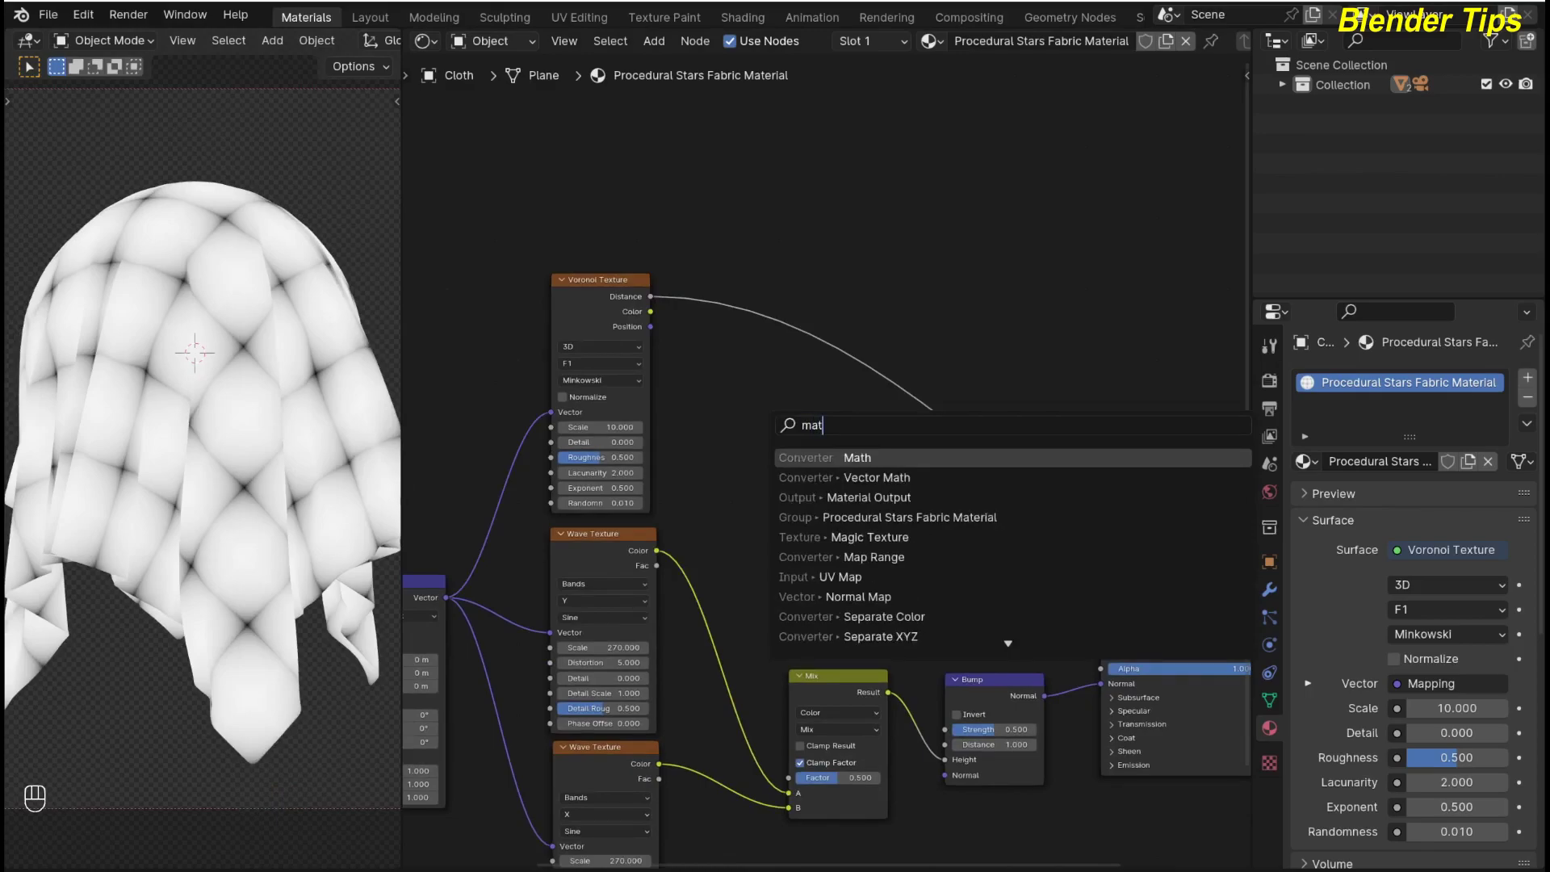
{"action": "key", "text": "Return"}
{"action": "left_click", "coordinate": [706, 325]}
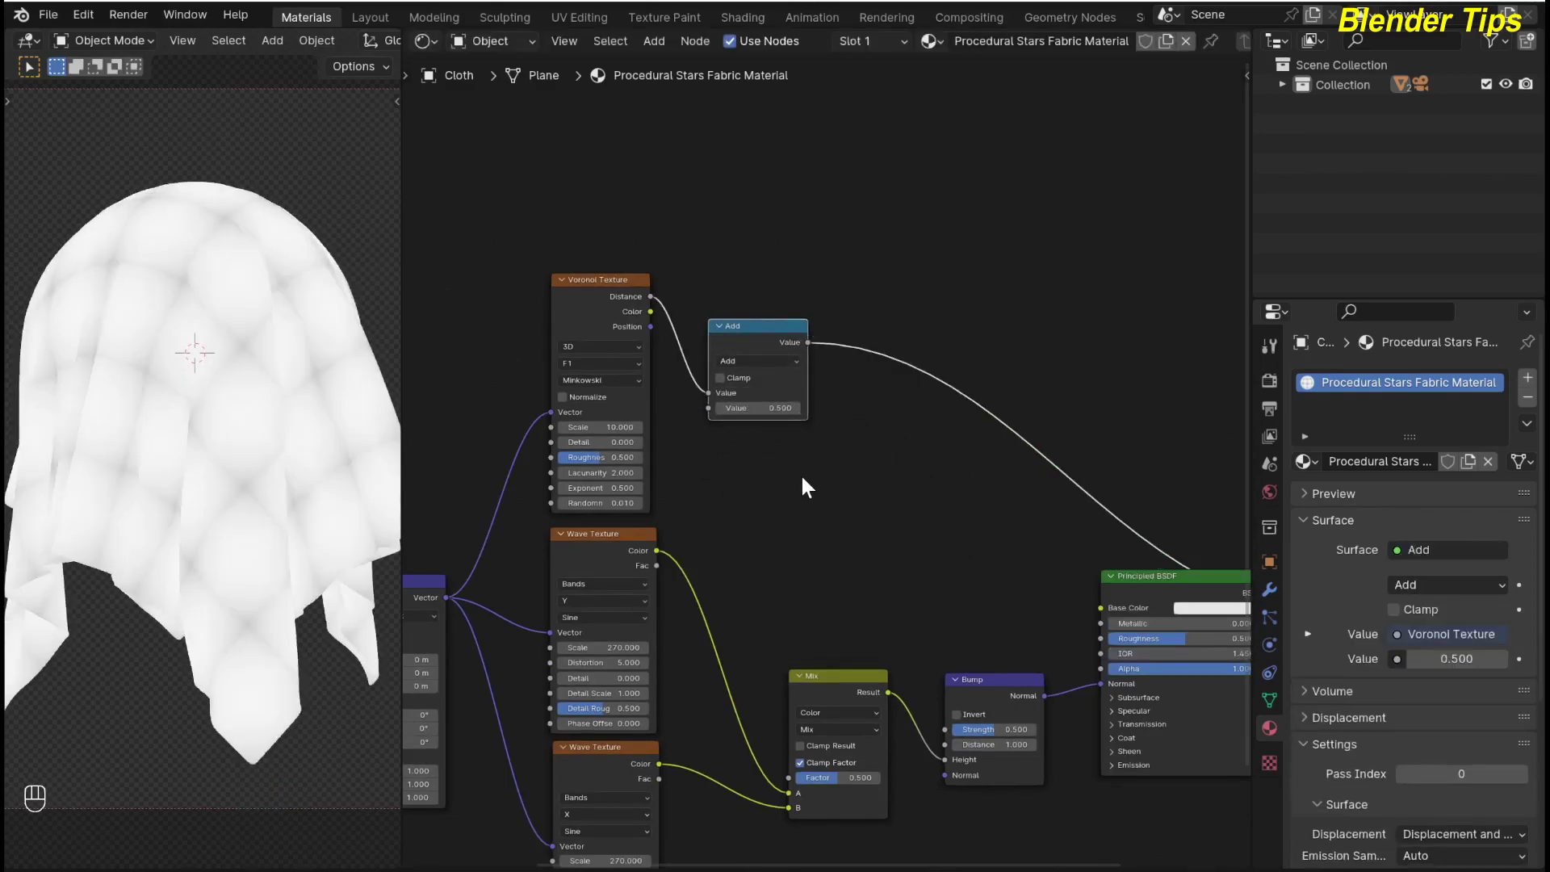
Step: Switch the Math node's operation to Less Than
{"action": "scroll", "coordinate": [804, 487], "scroll_direction": "up", "scroll_amount": 2}
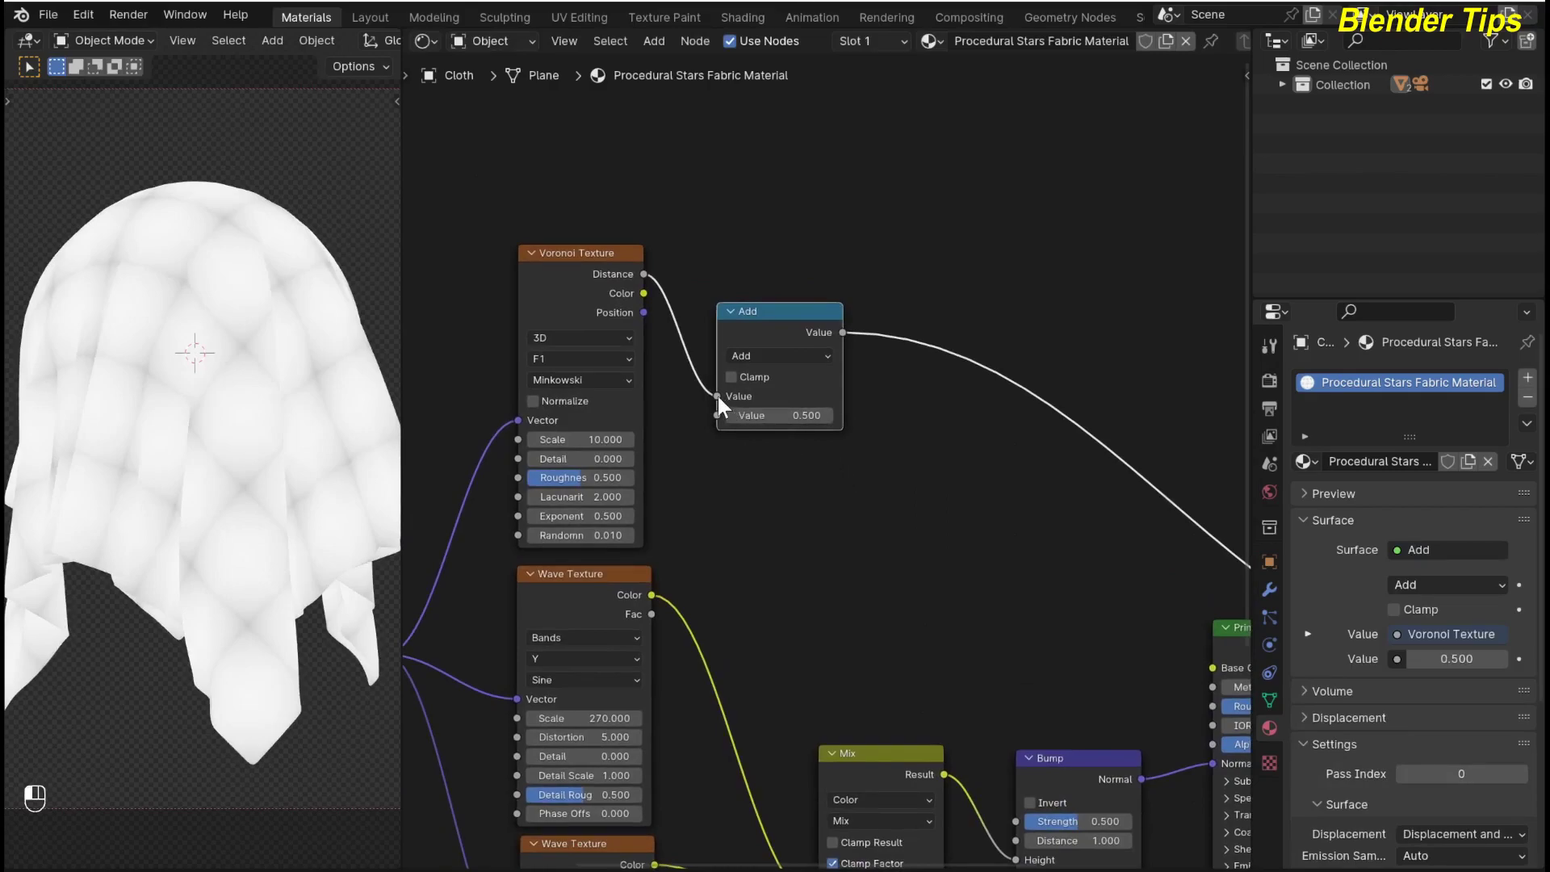
{"action": "left_click", "coordinate": [757, 355]}
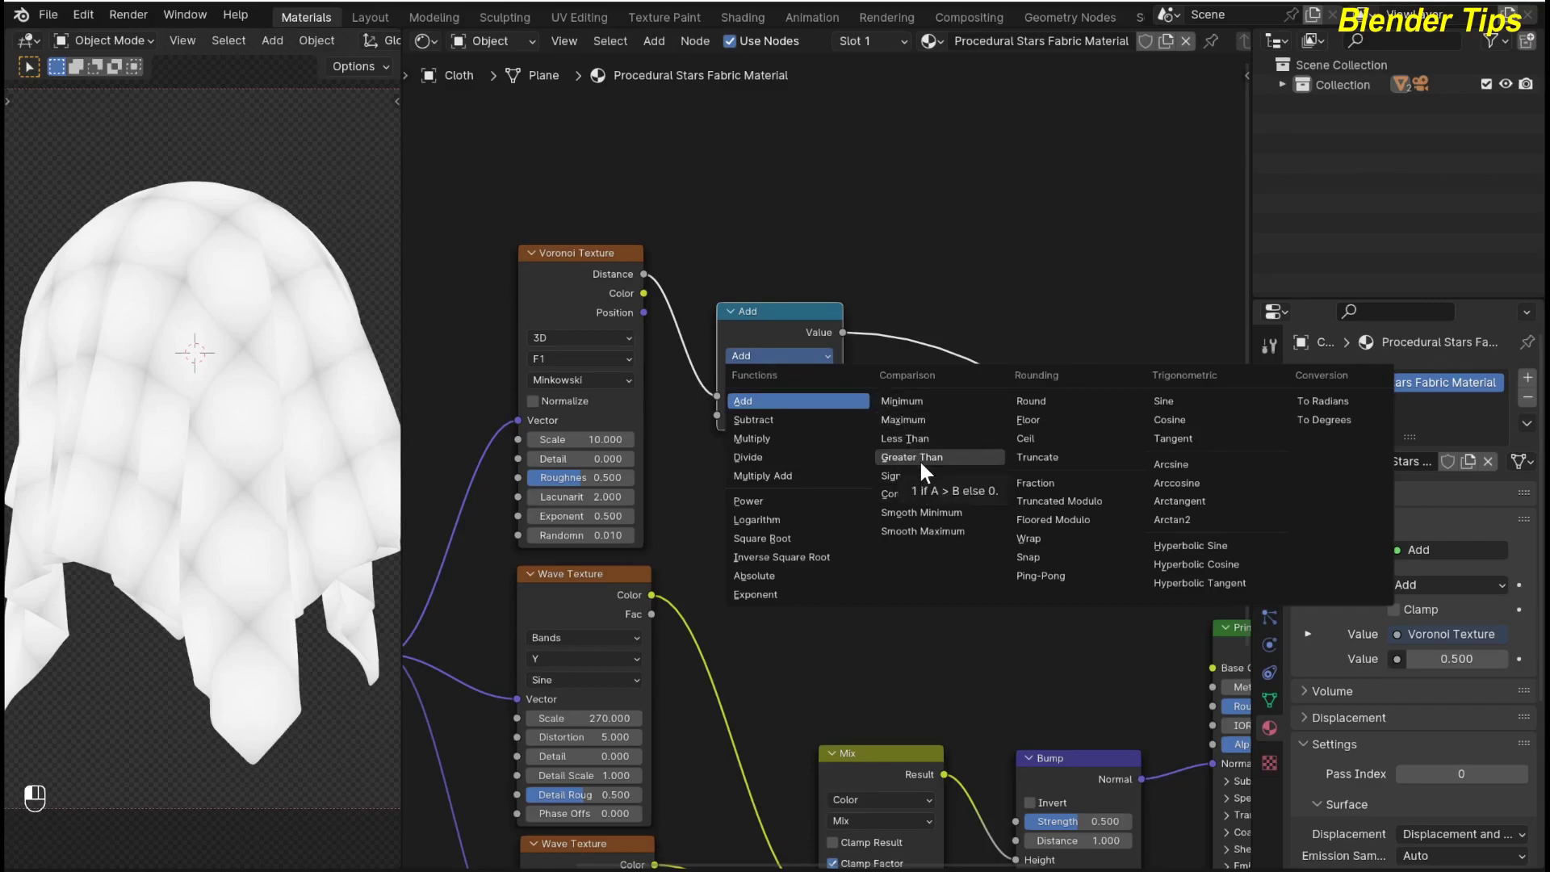
{"action": "left_click", "coordinate": [912, 438]}
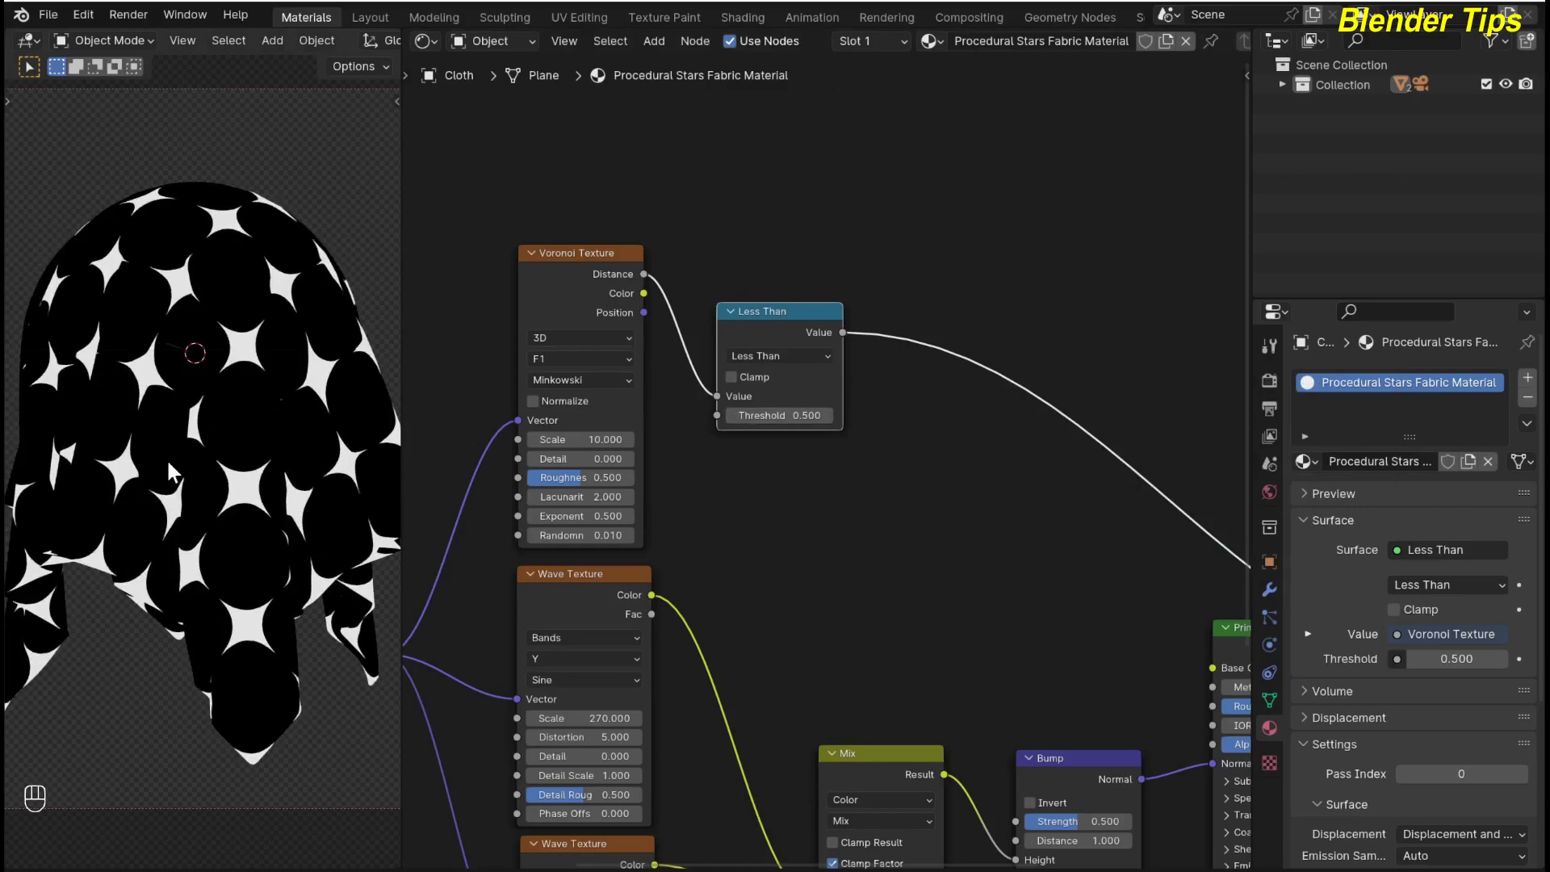
Step: Set the Less Than node's Threshold to 0.3 to shrink the pattern into separate stars
{"action": "scroll", "coordinate": [787, 501], "scroll_direction": "up", "scroll_amount": 1}
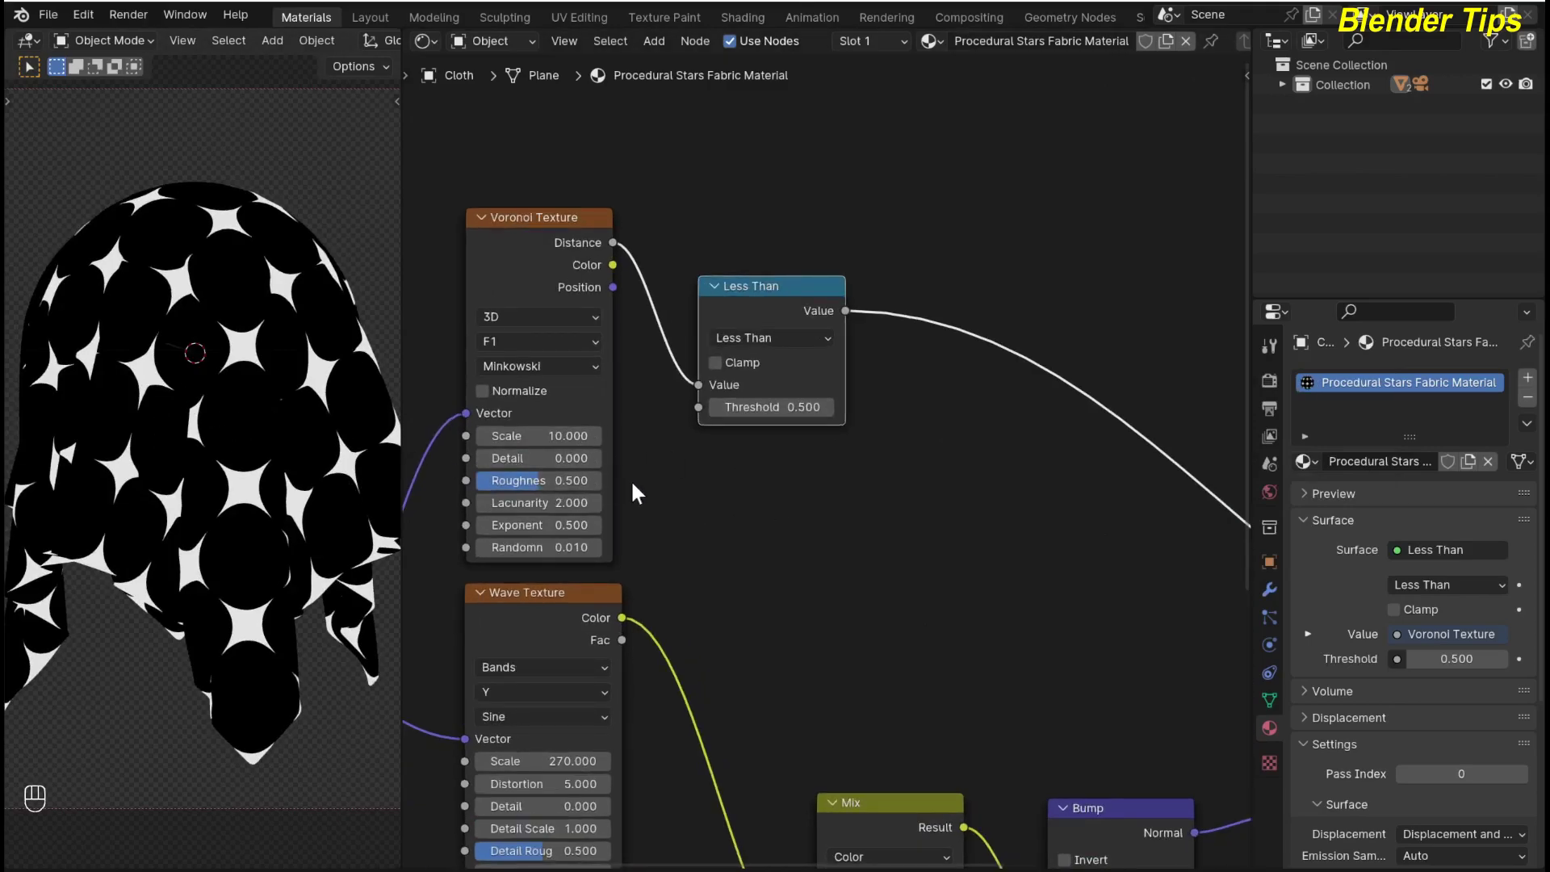
{"action": "middle_click_drag", "start_coordinate": [758, 494], "coordinate": [782, 523]}
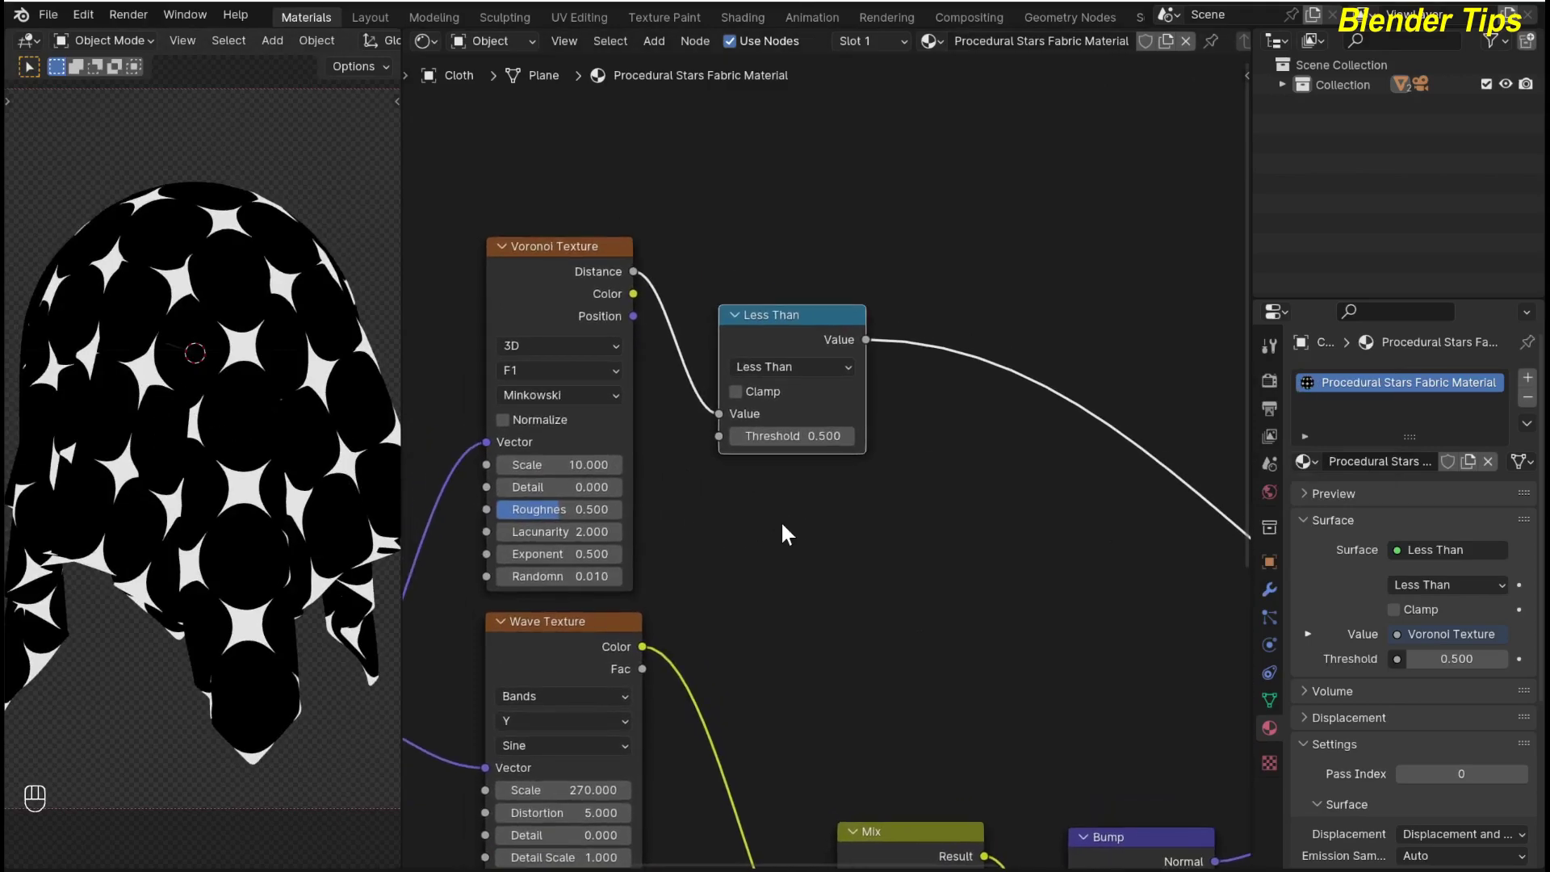
{"action": "double_click", "coordinate": [779, 436]}
{"action": "type", "text": "0.3"}
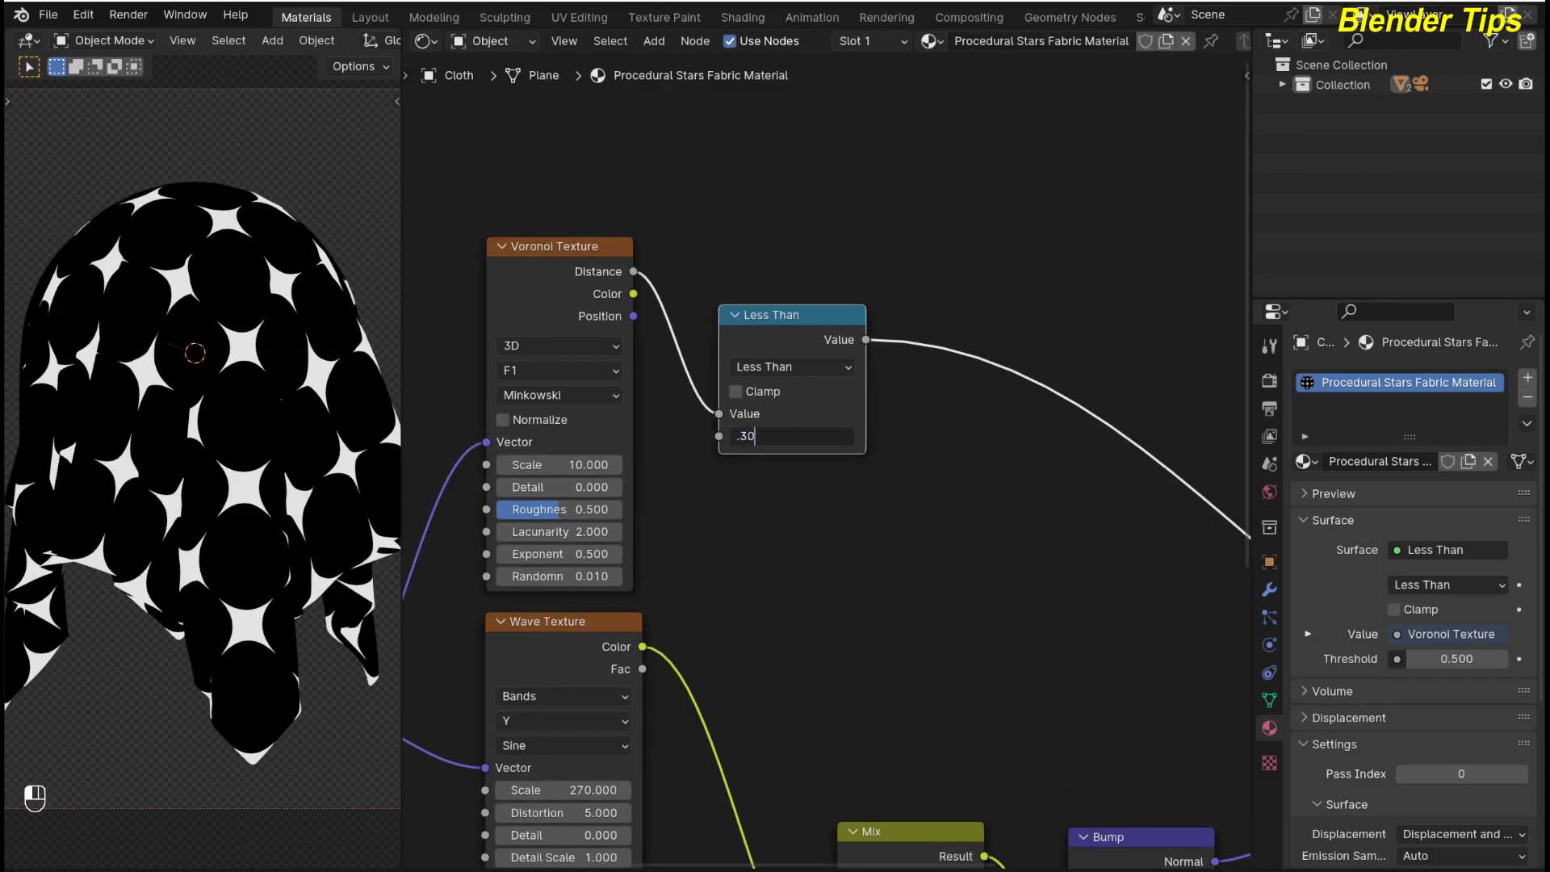
{"action": "key", "text": "Return"}
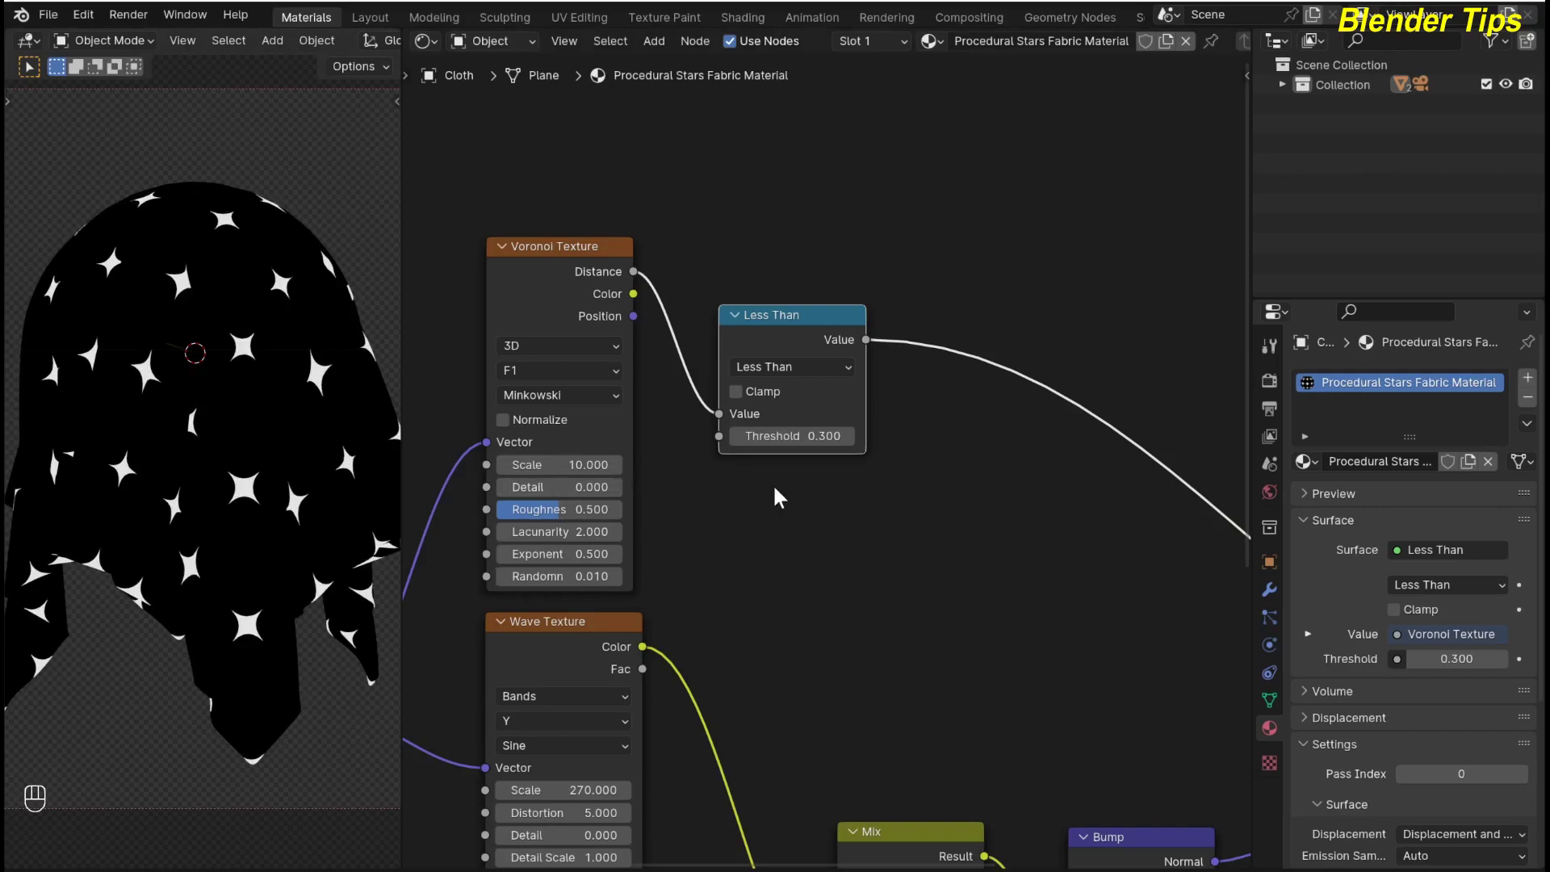
{"action": "scroll", "coordinate": [847, 533], "scroll_direction": "down", "scroll_amount": 2}
{"action": "scroll", "coordinate": [816, 574], "scroll_direction": "down", "scroll_amount": 2}
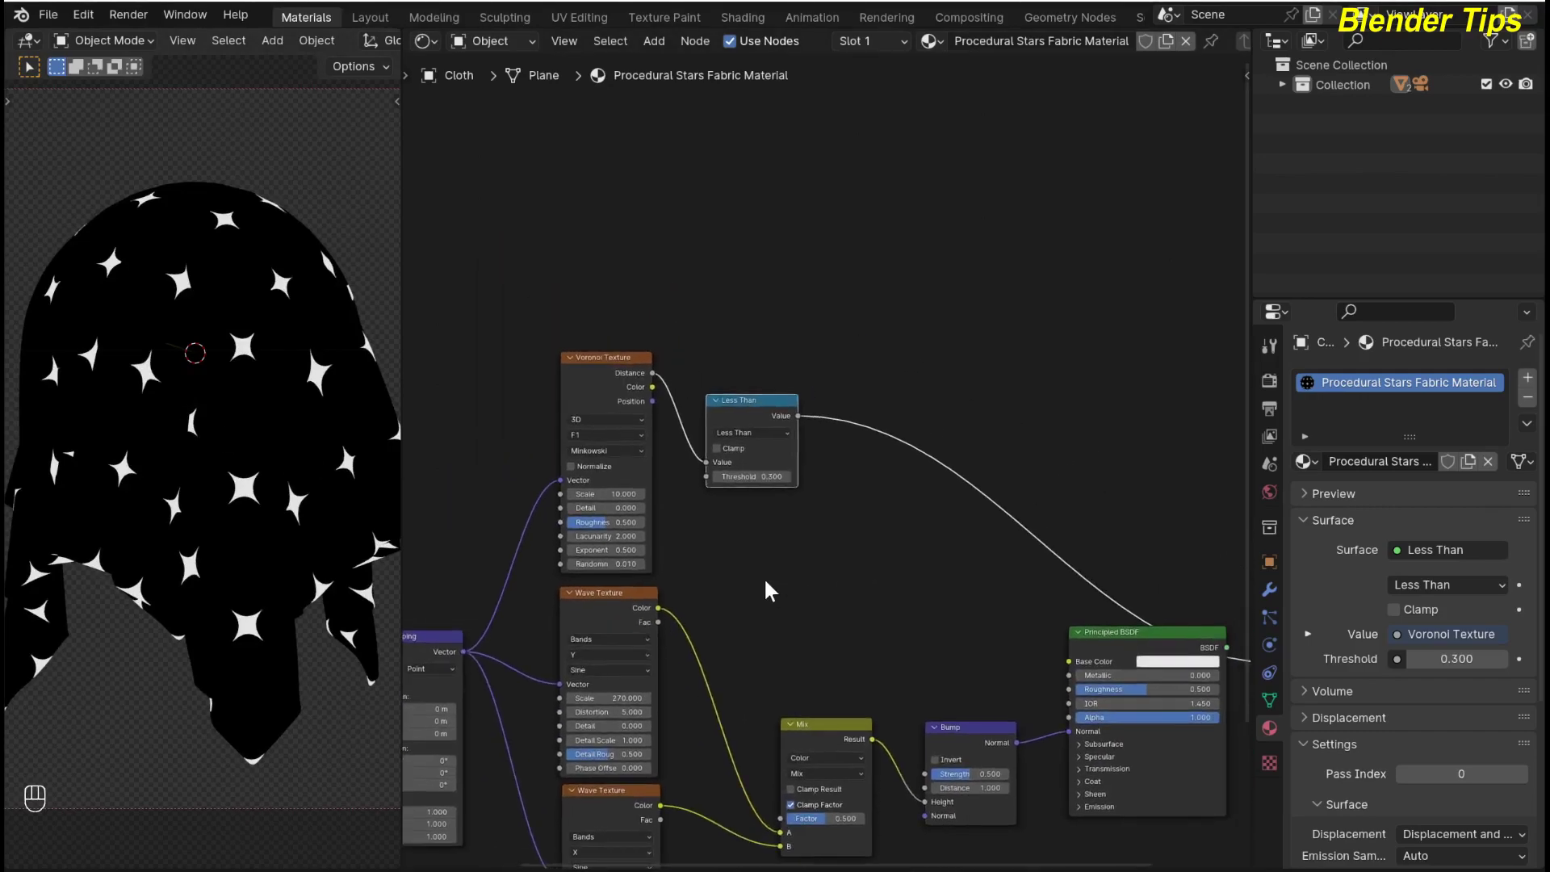
{"action": "scroll", "coordinate": [763, 574], "scroll_direction": "down", "scroll_amount": 3}
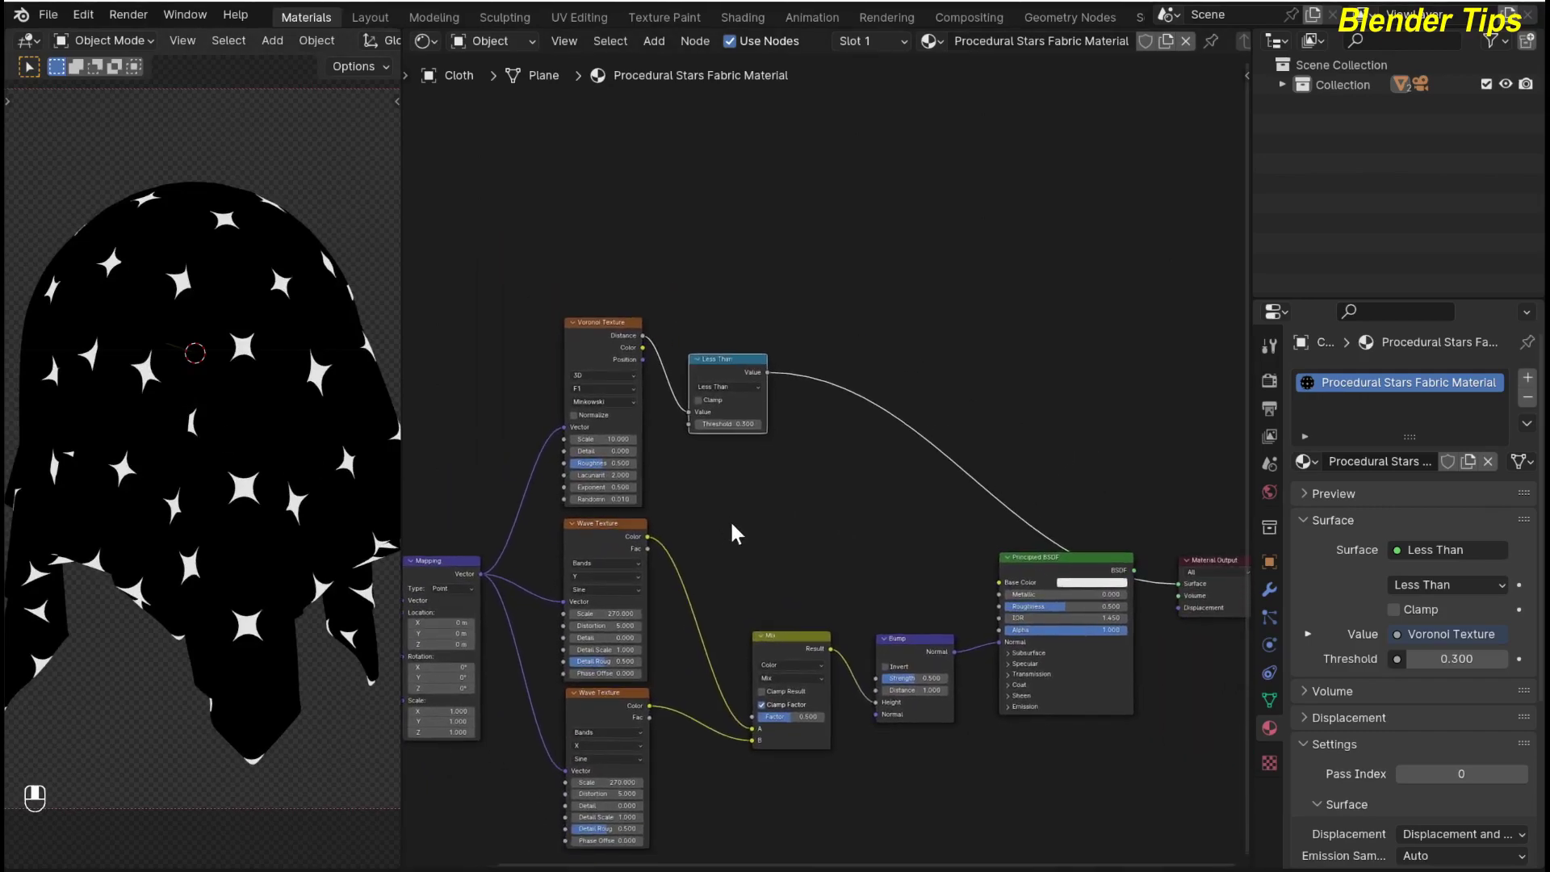
Step: Duplicate the Voronoi Texture and Less Than nodes with their incoming links kept, and place the copies above the originals
{"action": "left_click_drag", "start_coordinate": [506, 266], "coordinate": [778, 431]}
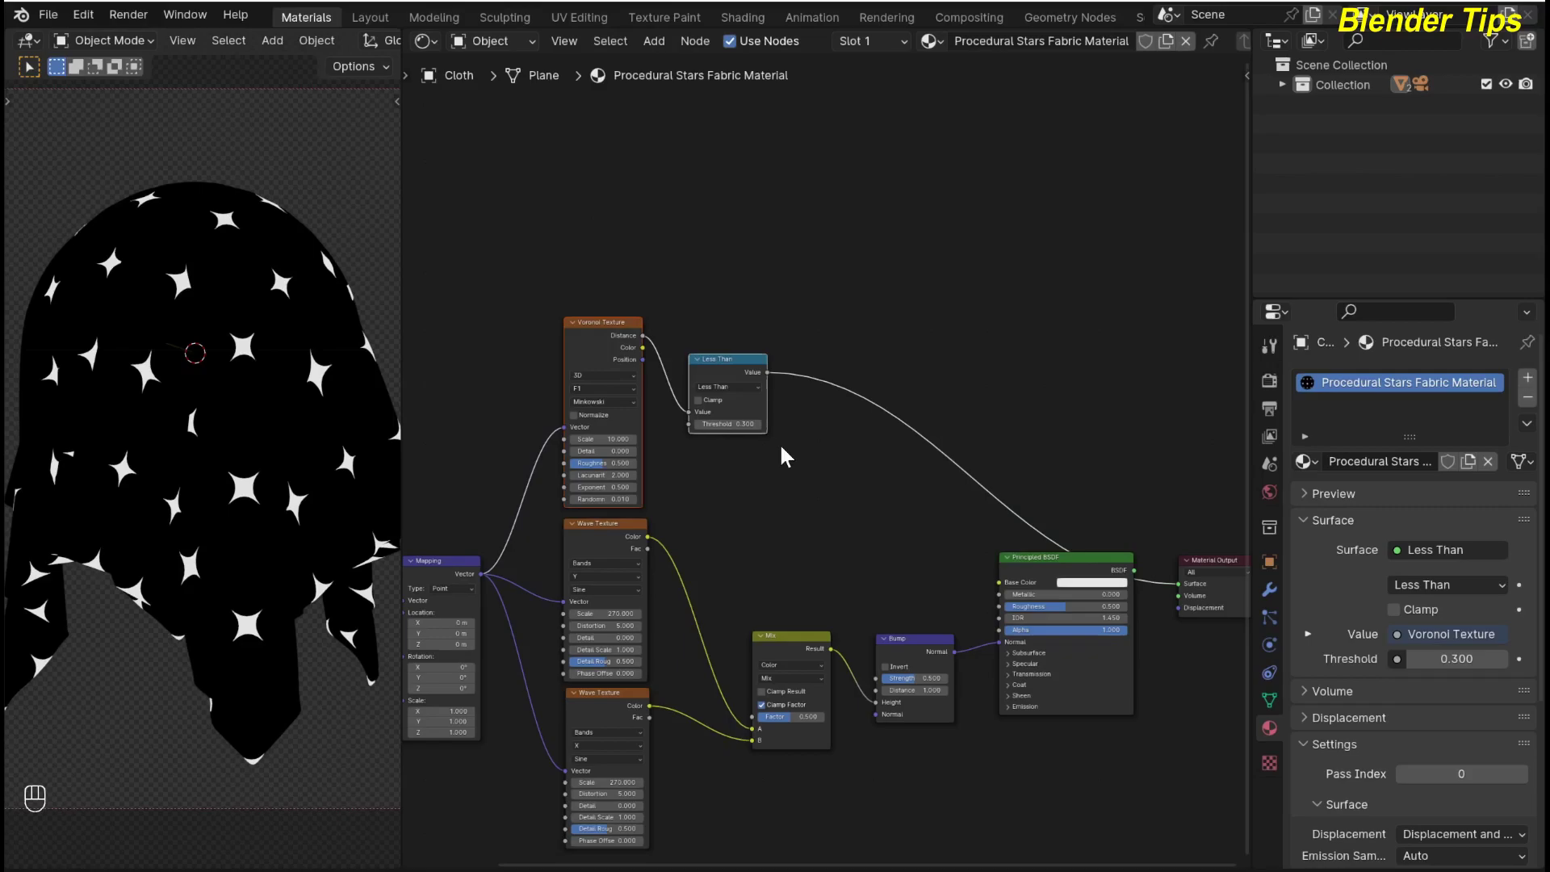
{"action": "key", "text": "ctrl+shift"}
{"action": "key", "text": "ctrl+shift+d"}
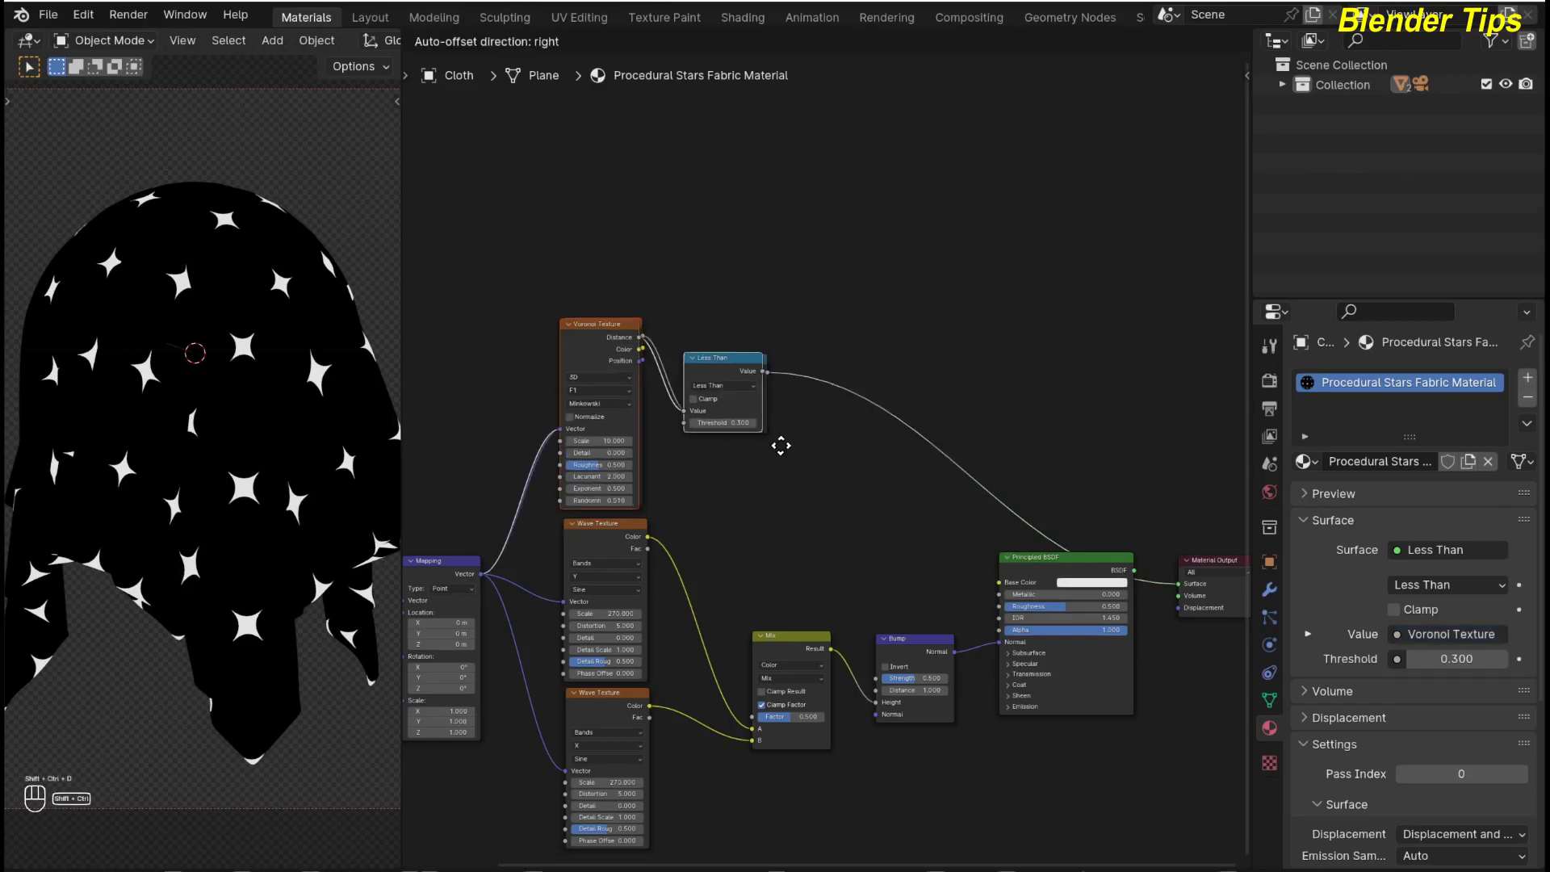
{"action": "left_click", "coordinate": [777, 248]}
Step: Set the duplicated Less Than node's Threshold to 0.15 for a smaller inner star
{"action": "scroll", "coordinate": [783, 497], "scroll_direction": "up", "scroll_amount": 2}
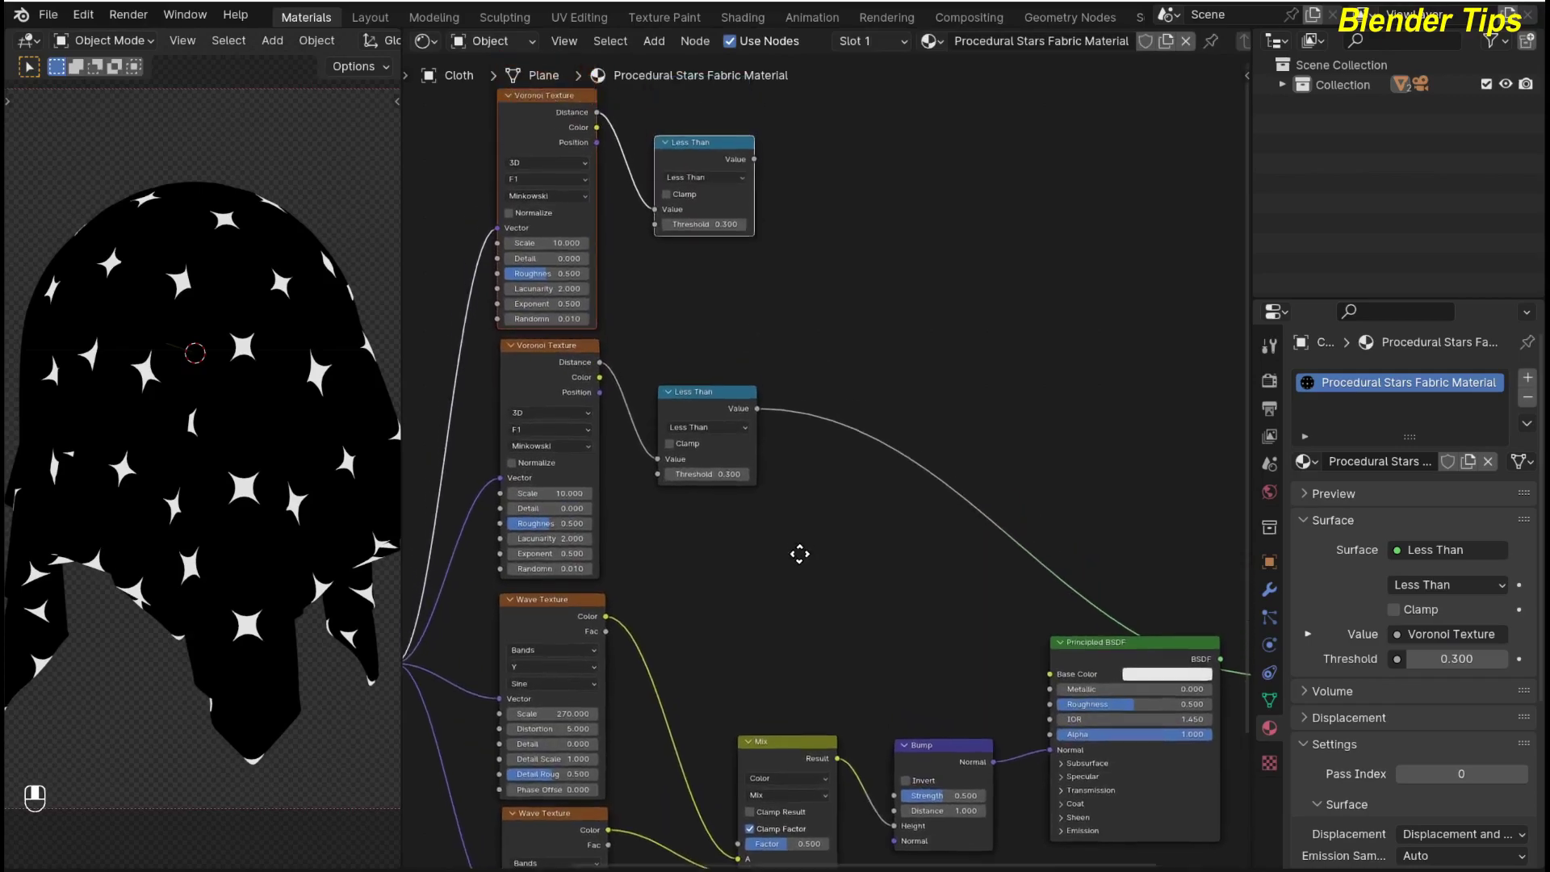
{"action": "scroll", "coordinate": [799, 554], "scroll_direction": "up", "scroll_amount": 1}
{"action": "scroll", "coordinate": [694, 351], "scroll_direction": "up", "scroll_amount": 2}
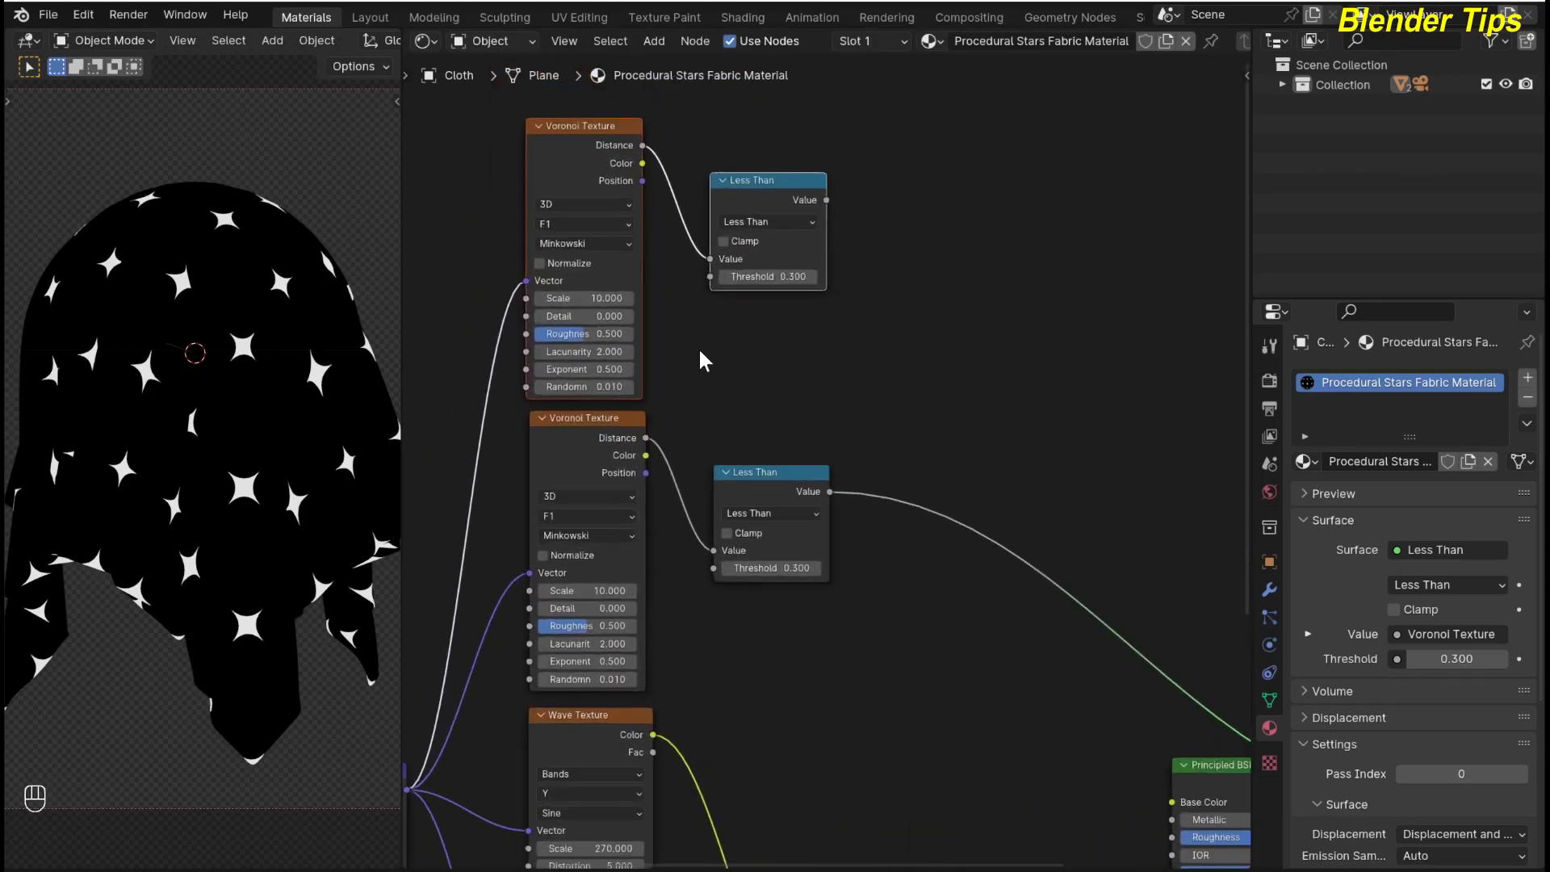
{"action": "scroll", "coordinate": [702, 359], "scroll_direction": "up", "scroll_amount": 1}
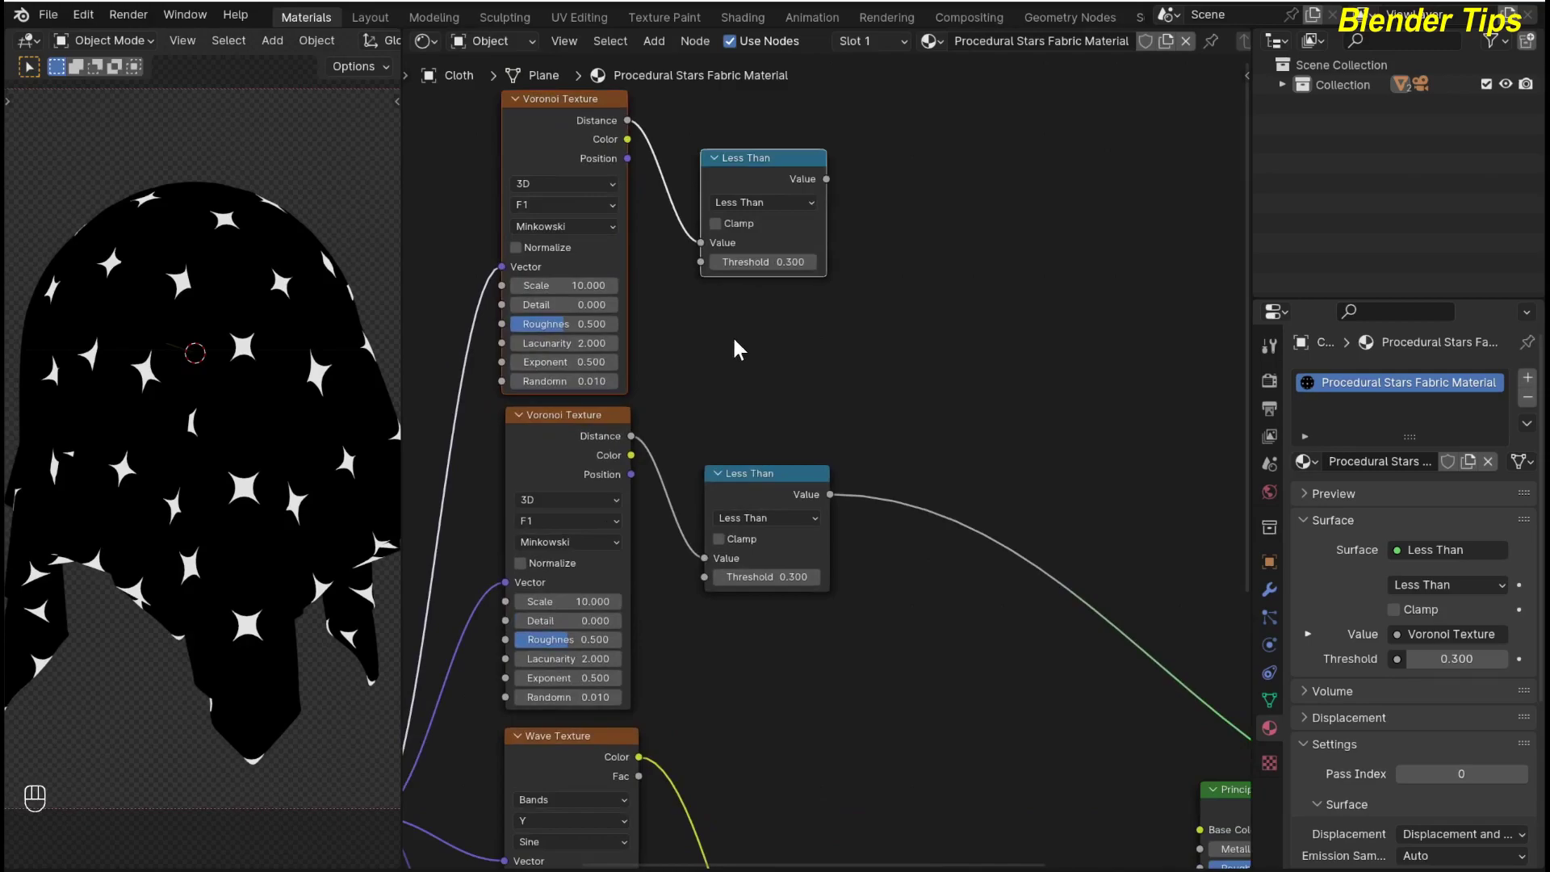
{"action": "middle_click_drag", "start_coordinate": [737, 343], "coordinate": [738, 375]}
{"action": "left_click", "coordinate": [755, 313]}
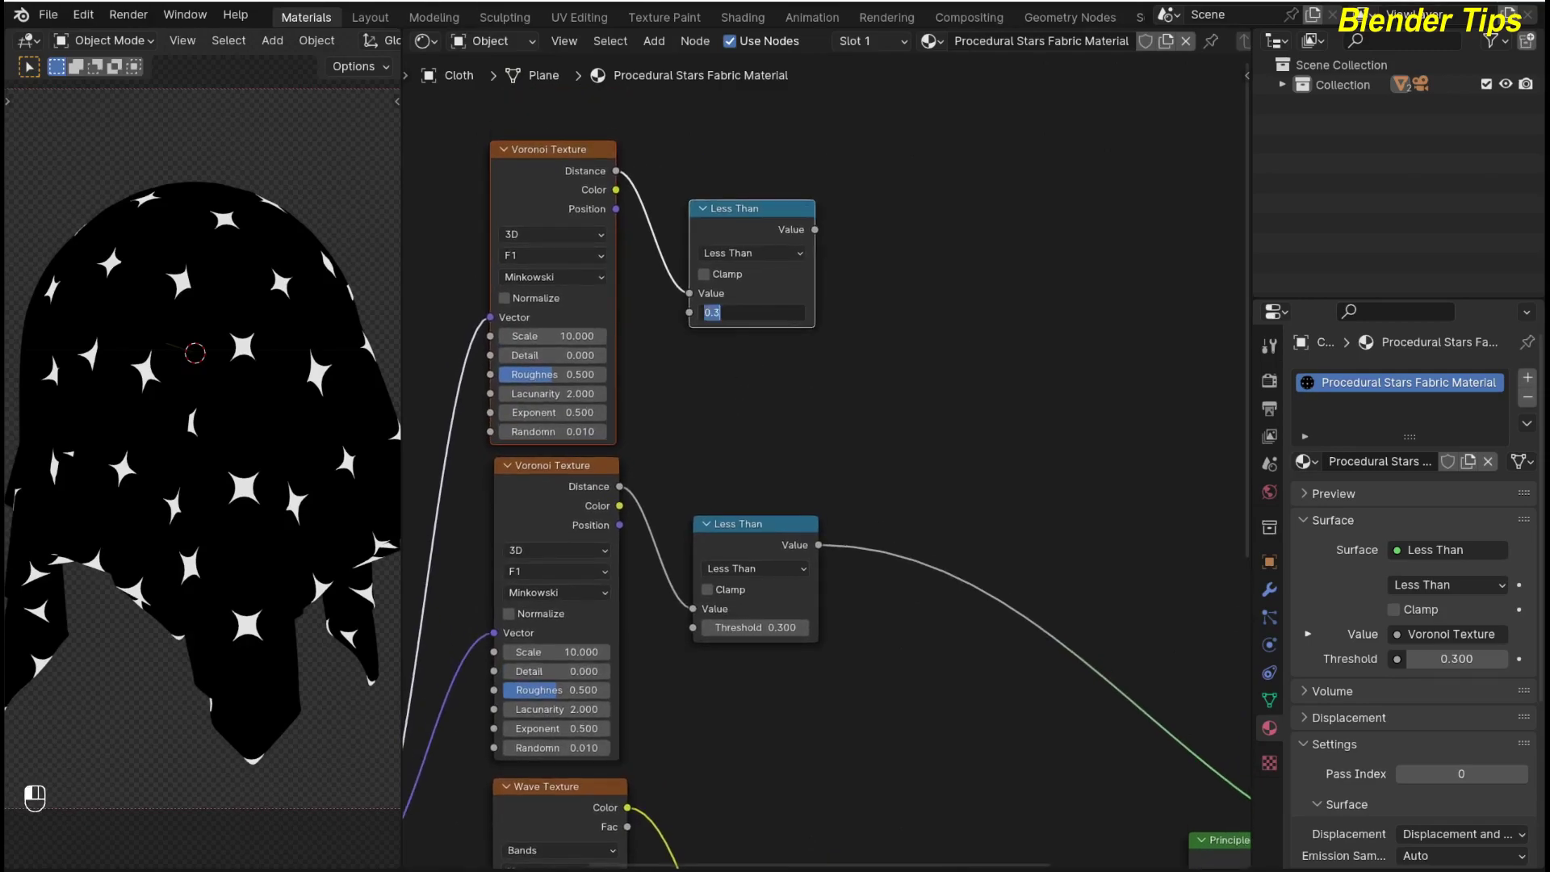
{"action": "type", "text": ".150"}
{"action": "key", "text": "Return"}
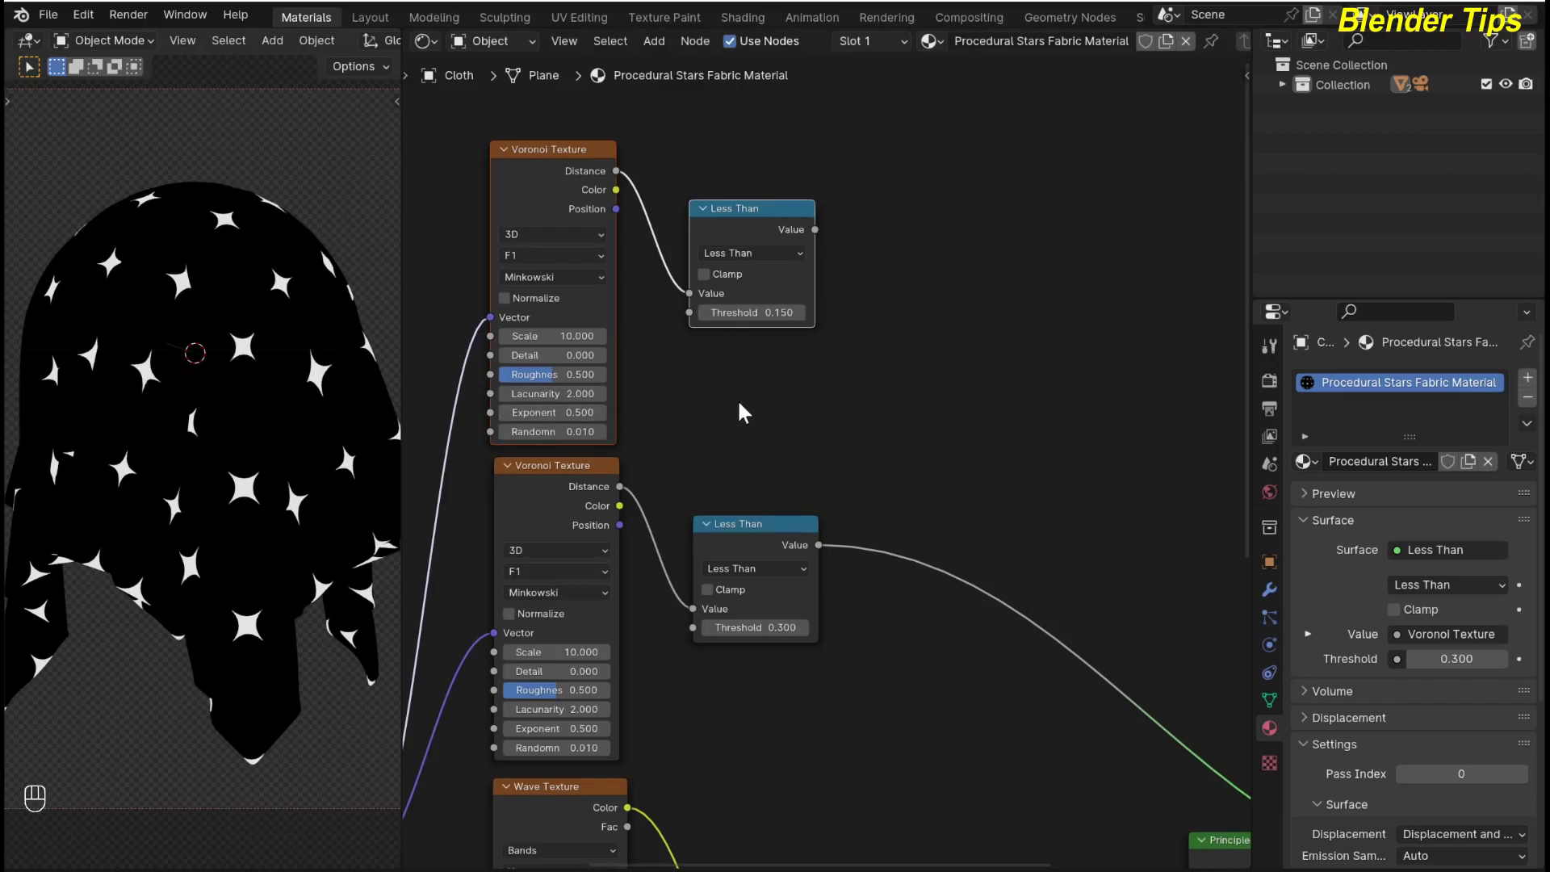
Step: Combine the outputs of both Less Than nodes in a color Mix node and expand that node
{"action": "scroll", "coordinate": [840, 434], "scroll_direction": "down", "scroll_amount": 2}
{"action": "scroll", "coordinate": [803, 461], "scroll_direction": "down", "scroll_amount": 2}
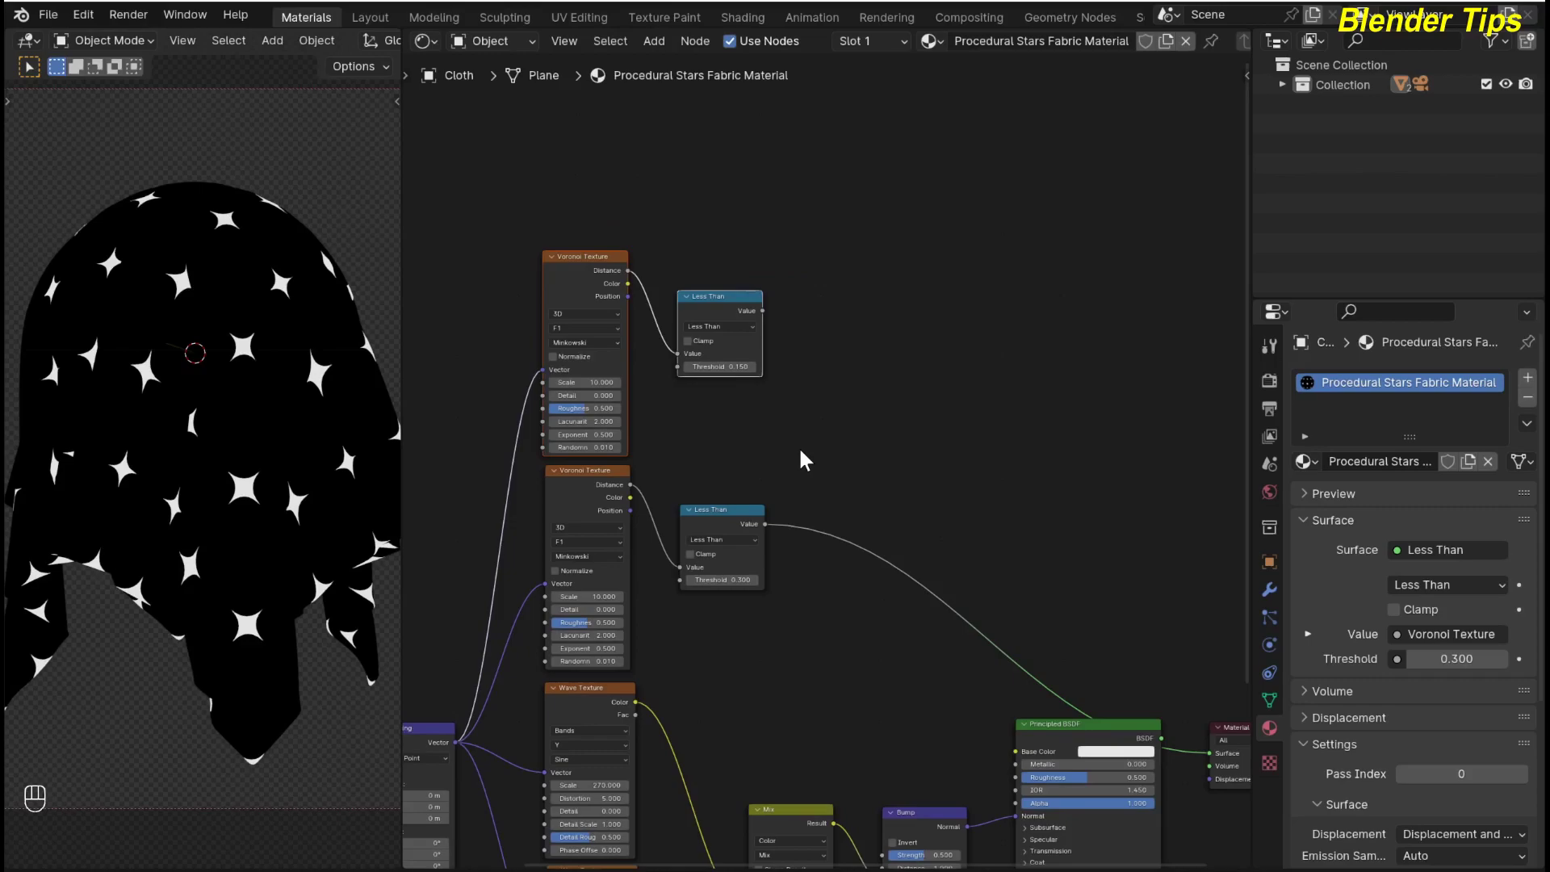
{"action": "left_click", "coordinate": [714, 513]}
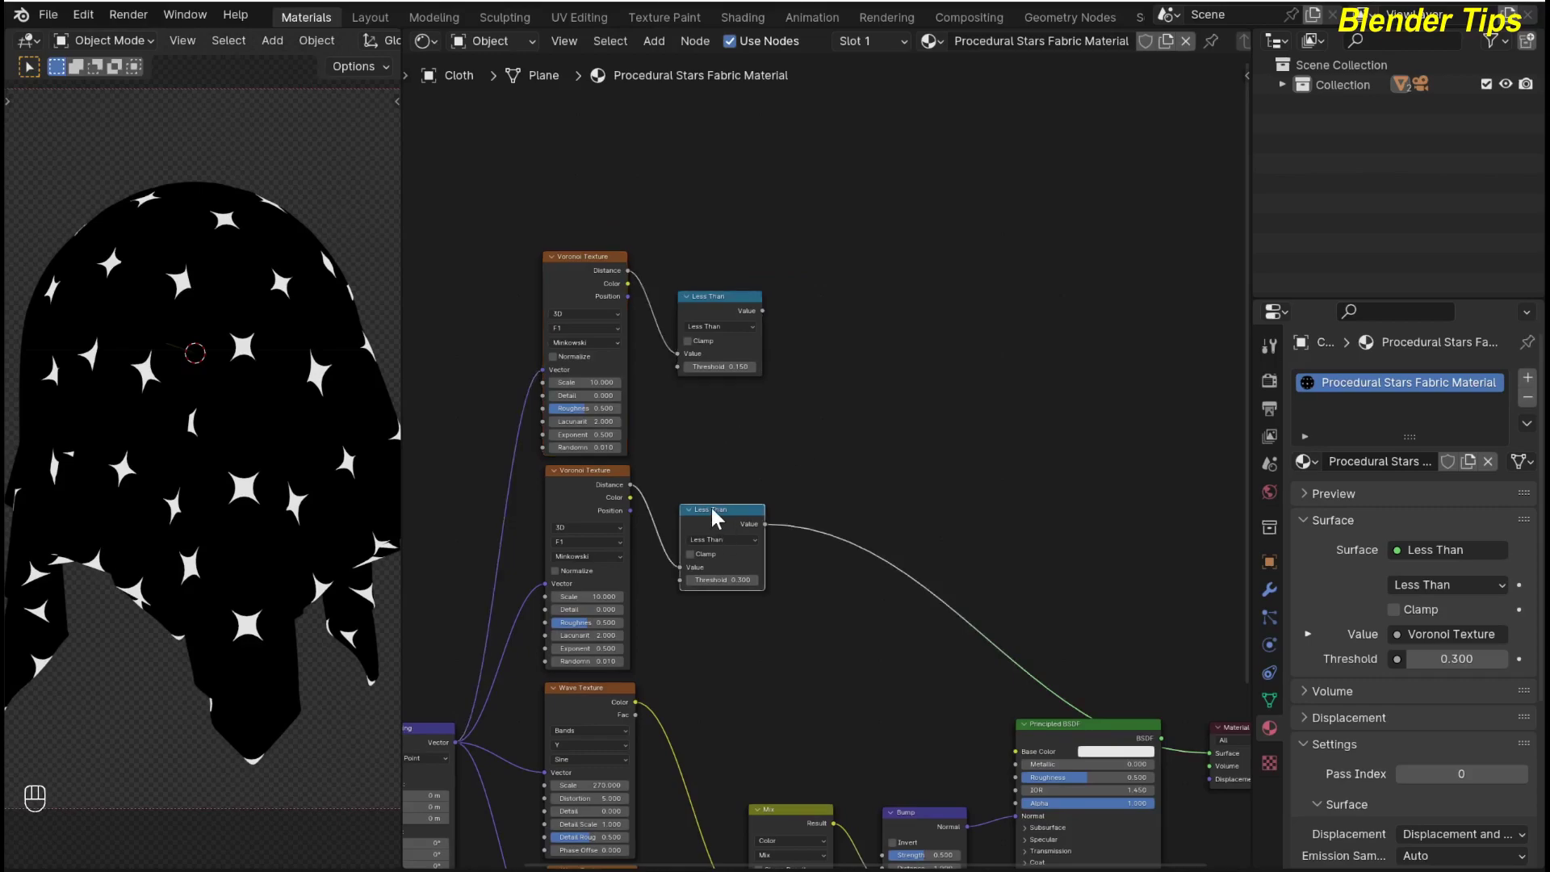
{"action": "left_click", "coordinate": [709, 311], "text": "shift"}
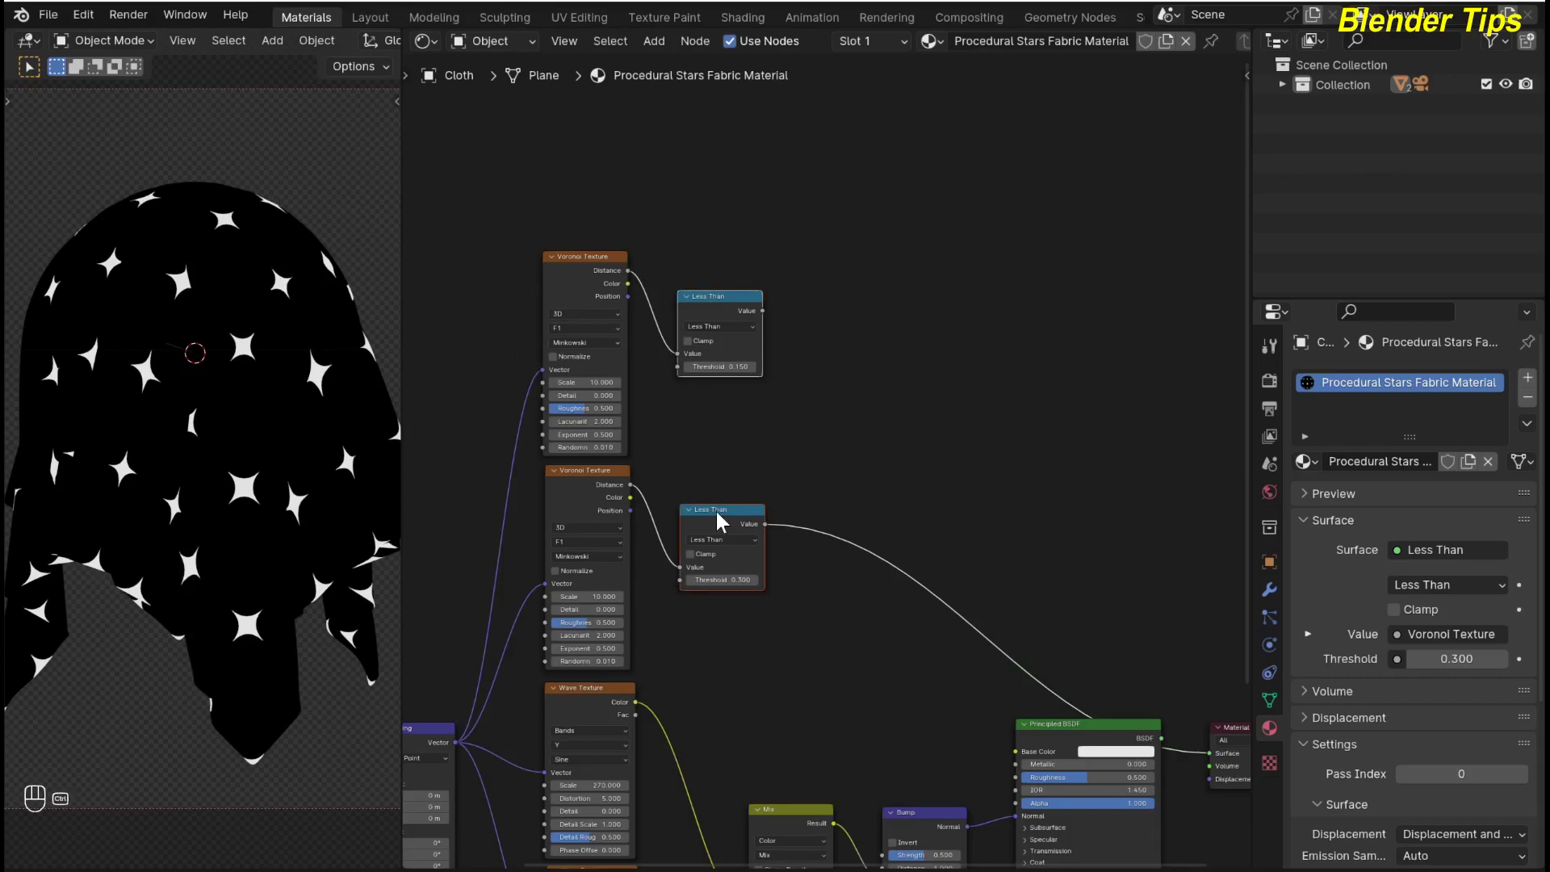
{"action": "key", "text": "ctrl+KP_0"}
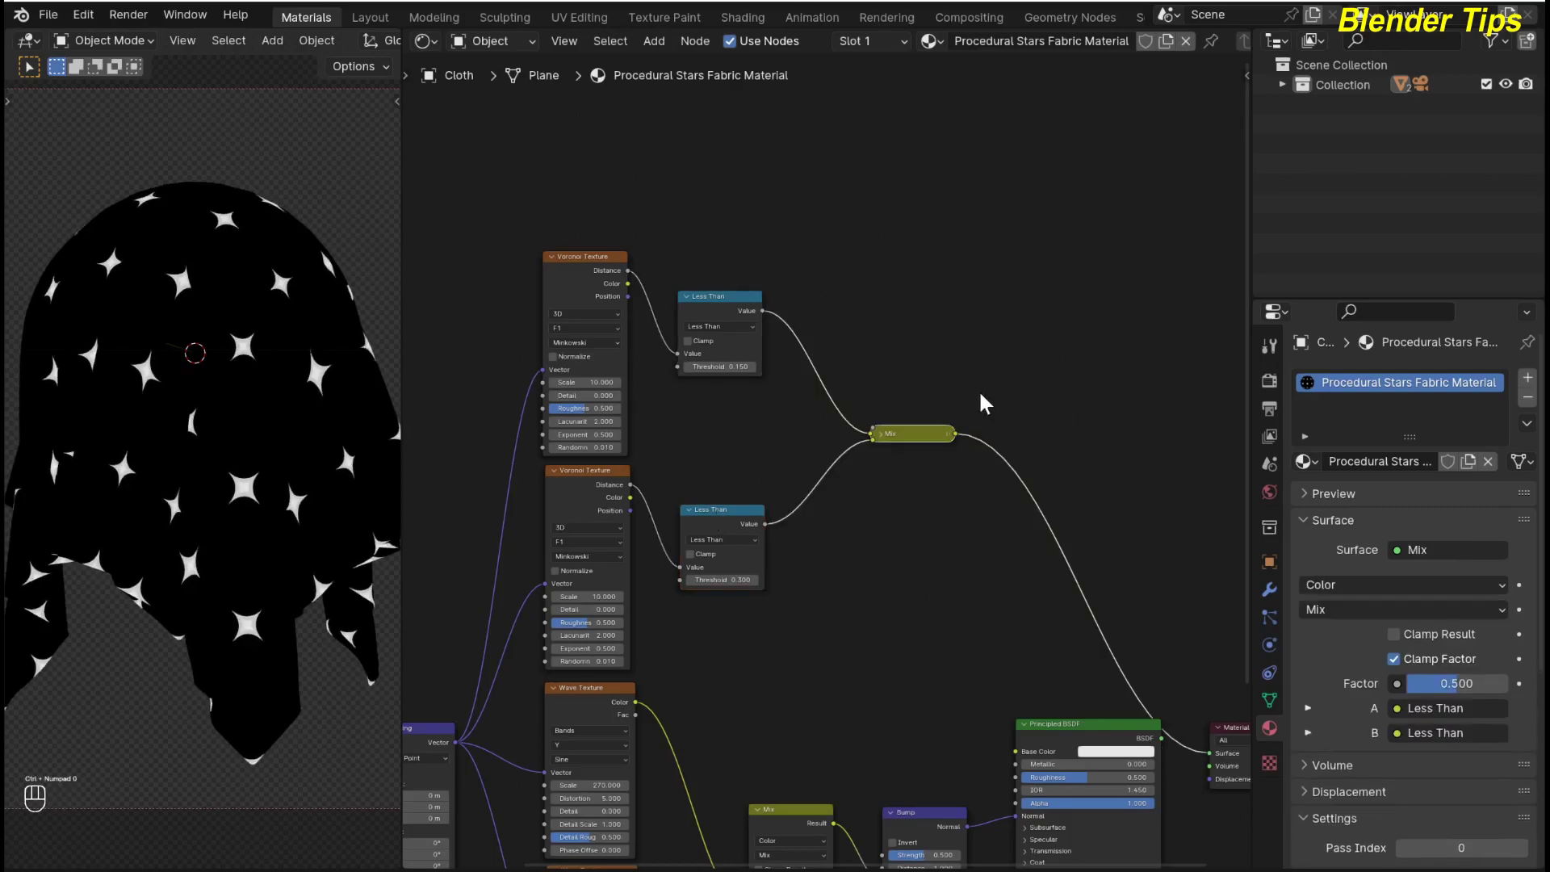
{"action": "left_click", "coordinate": [881, 433]}
{"action": "scroll", "coordinate": [1019, 613], "scroll_direction": "up", "scroll_amount": 3}
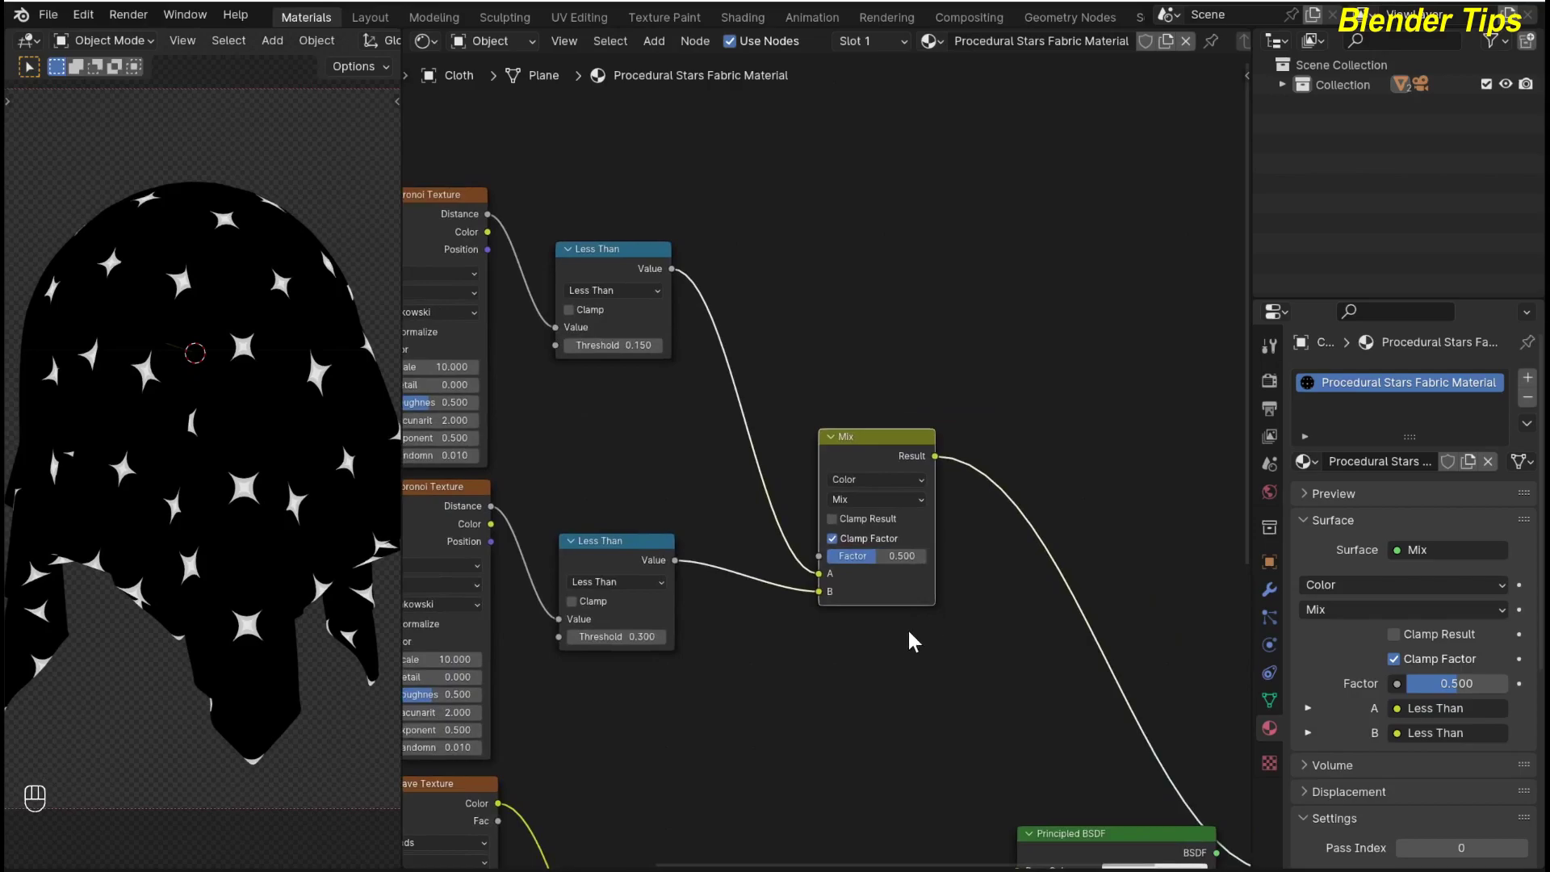
Step: Duplicate the new Mix node and insert the copy on the link between its Result and the Material Output
{"action": "scroll", "coordinate": [888, 646], "scroll_direction": "up", "scroll_amount": 2}
{"action": "scroll", "coordinate": [854, 603], "scroll_direction": "down", "scroll_amount": 4}
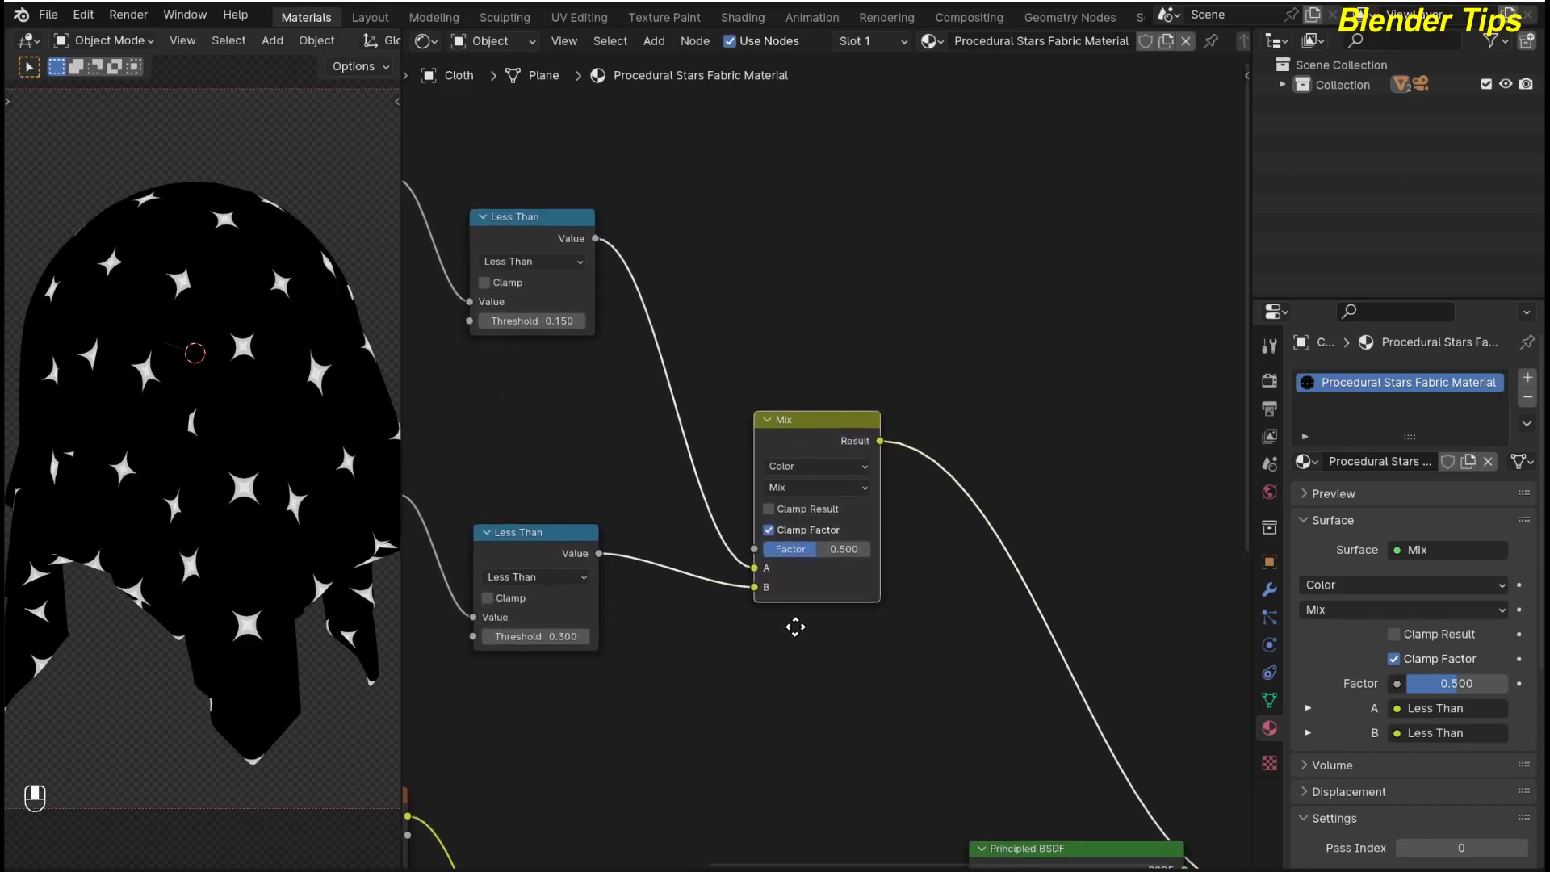
{"action": "middle_click_drag", "start_coordinate": [843, 601], "coordinate": [849, 576], "text": "ctrl"}
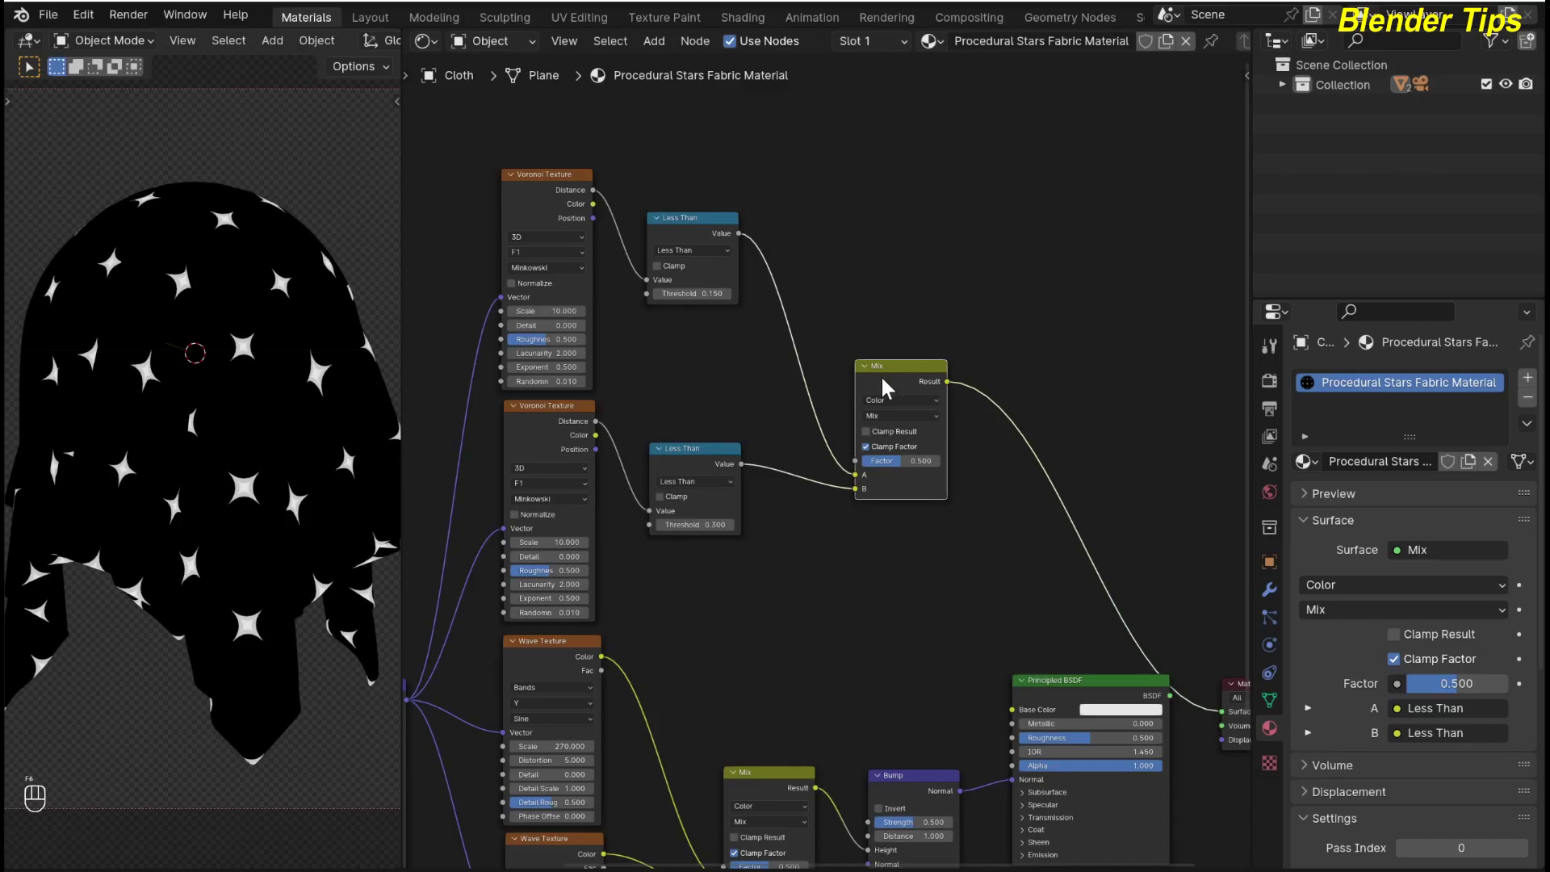
{"action": "key", "text": "shift+d"}
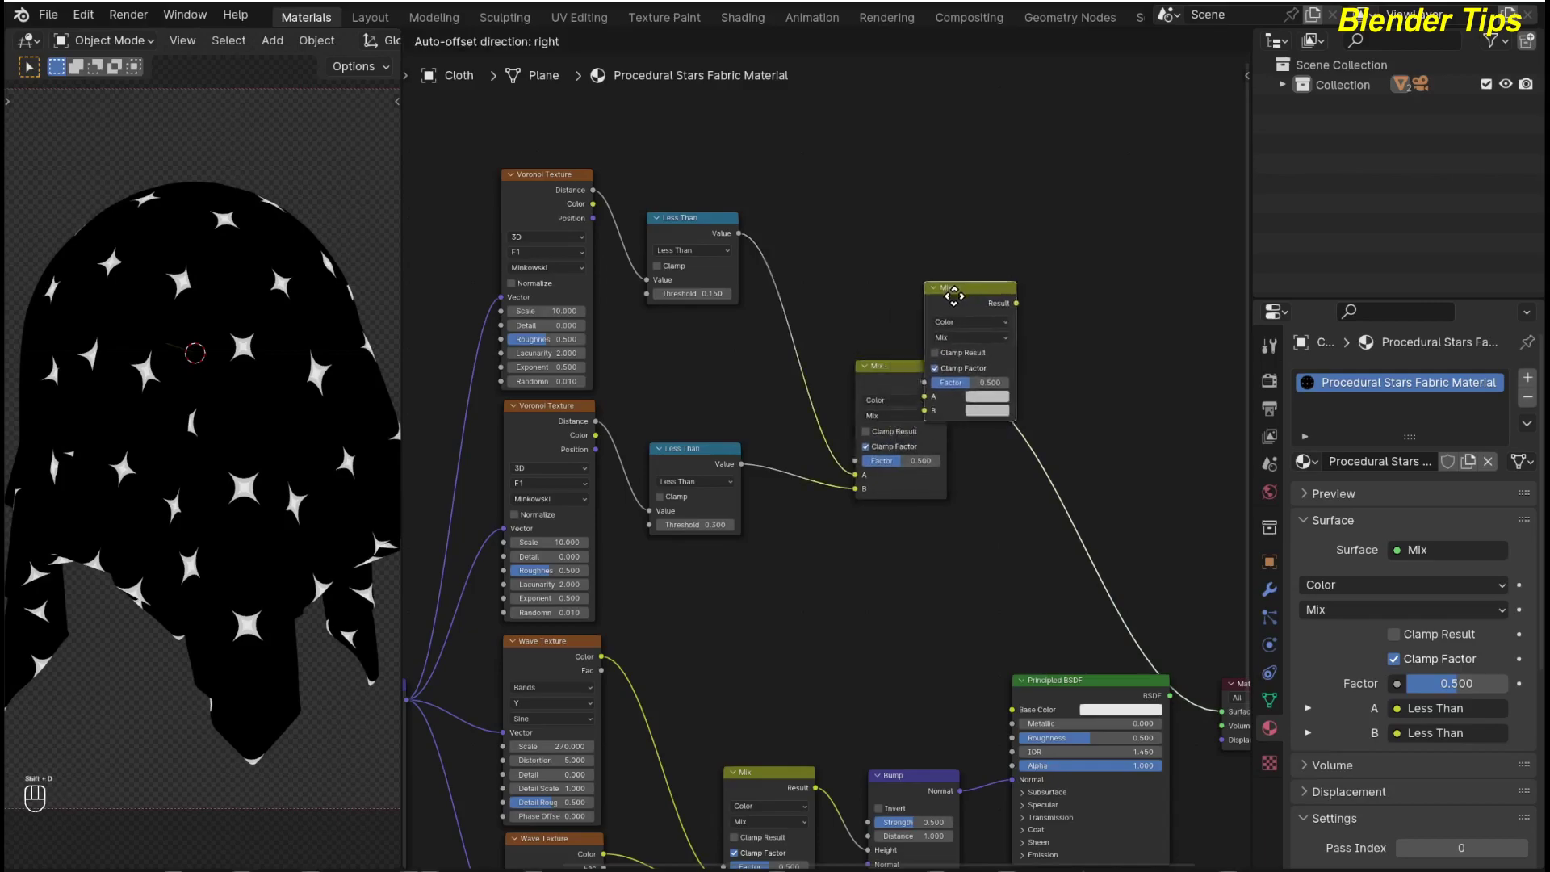
{"action": "left_click", "coordinate": [1018, 334]}
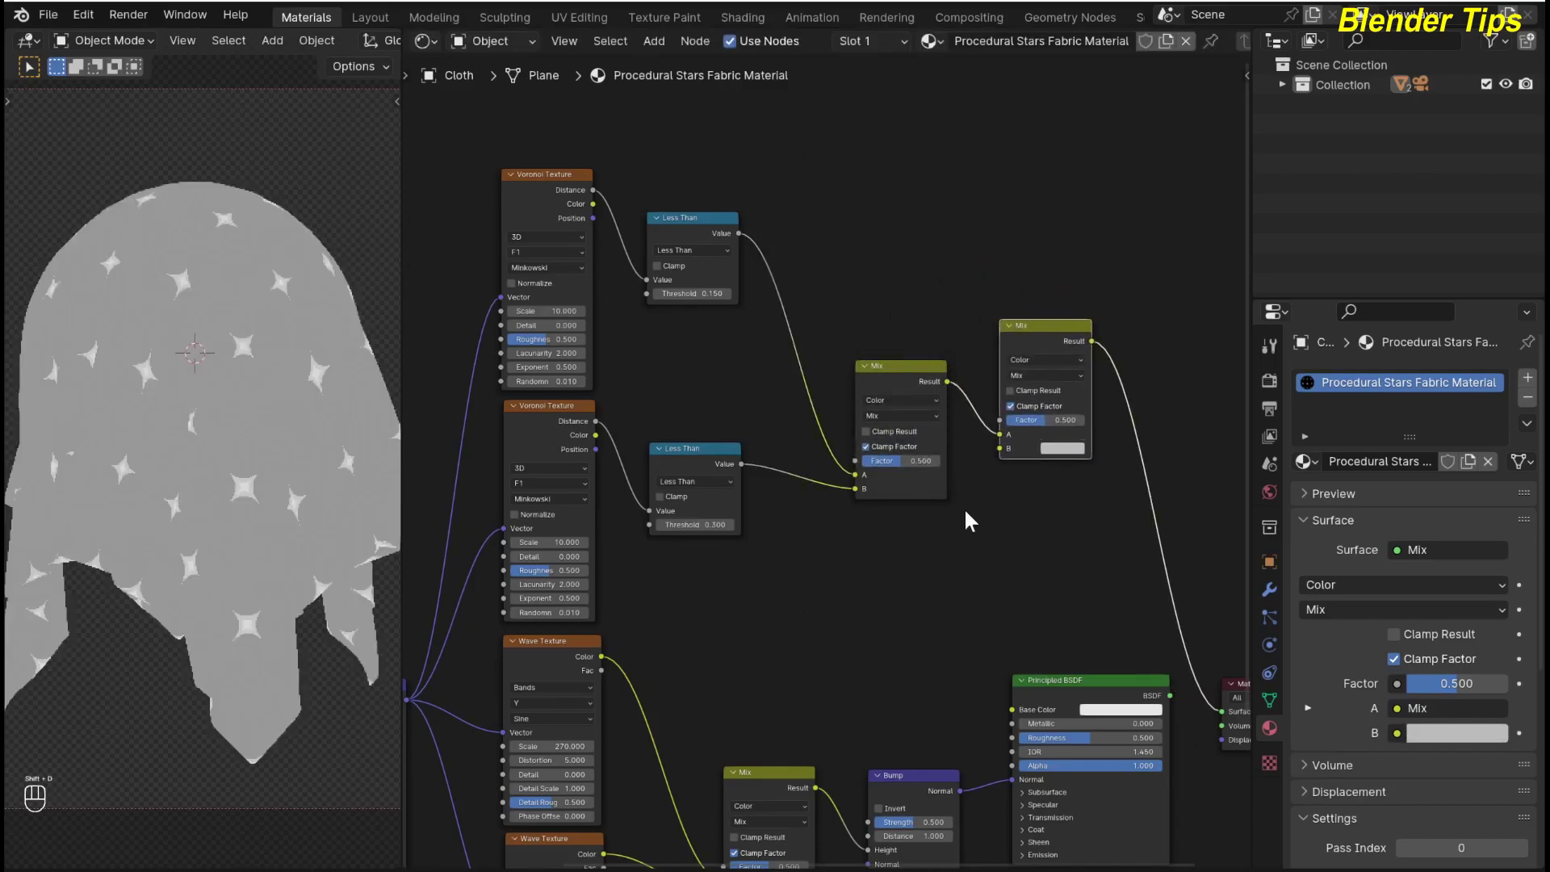
Step: Rewire the 0.15 Less Than to the second Mix's Factor, the 0.3 one to the first Mix's Factor, and the first Mix's Result to the second's A
{"action": "scroll", "coordinate": [969, 427], "scroll_direction": "up", "scroll_amount": 1}
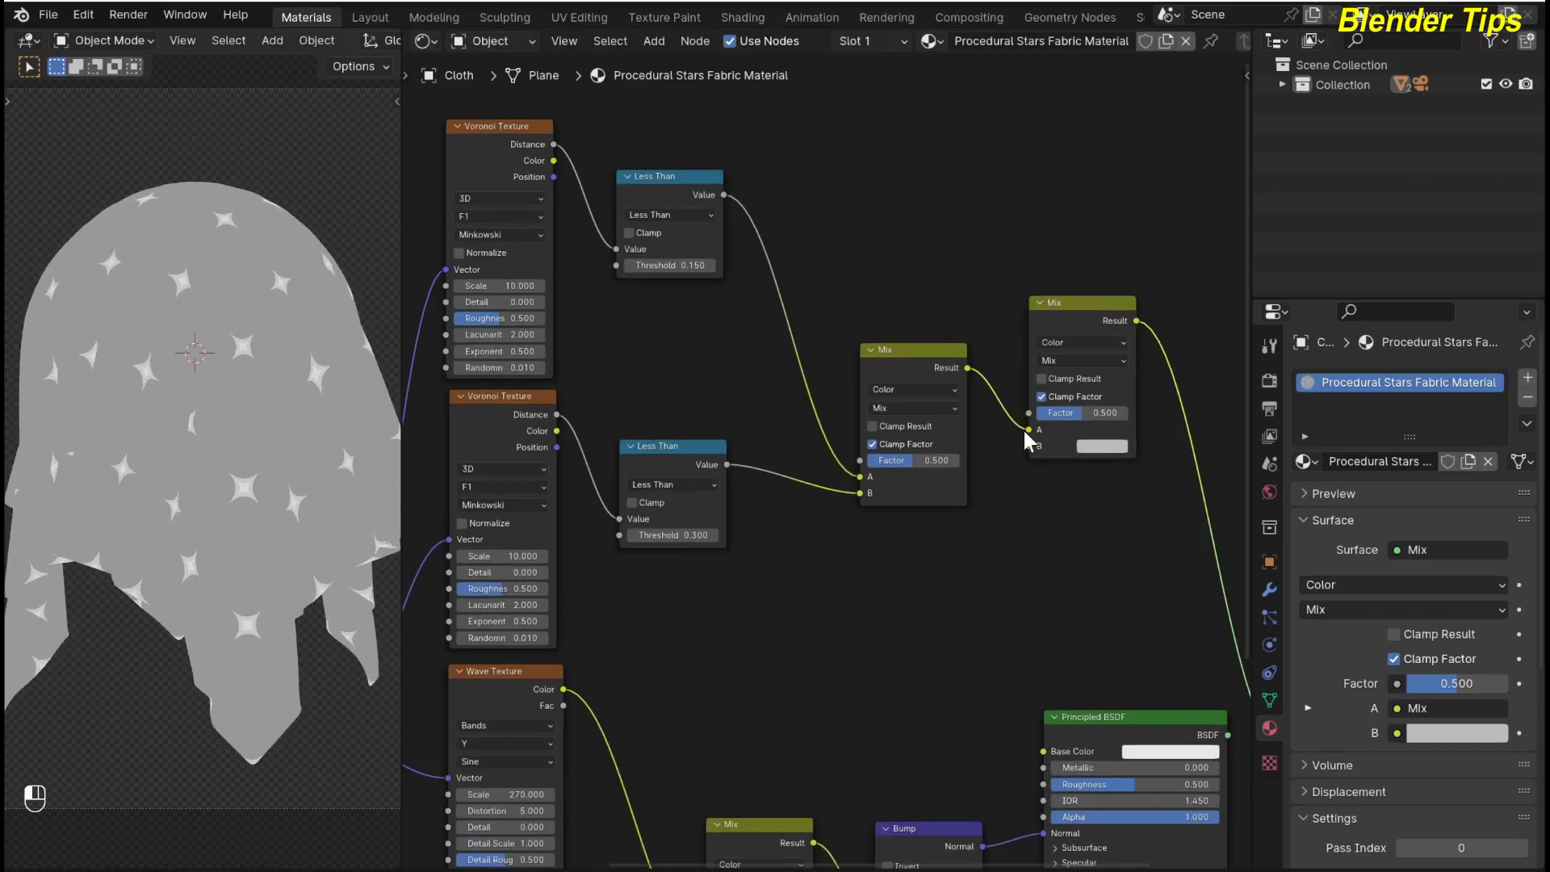
{"action": "left_click_drag", "start_coordinate": [1029, 429], "coordinate": [993, 409]}
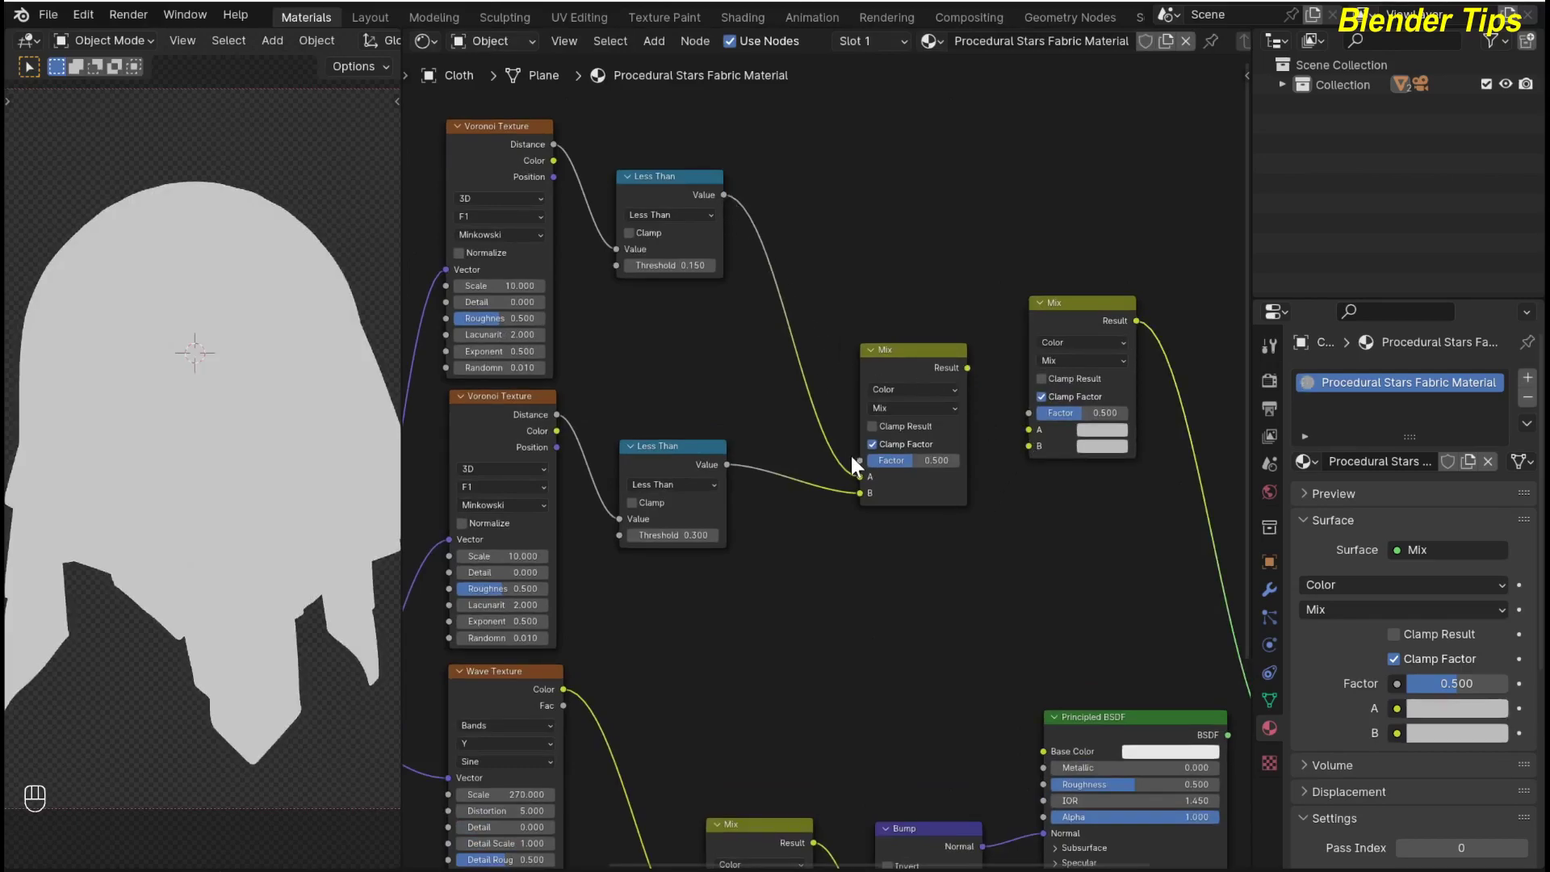
{"action": "left_click_drag", "start_coordinate": [859, 476], "coordinate": [1025, 405]}
{"action": "mouse_move", "coordinate": [859, 491]}
{"action": "left_mouse_down"}
{"action": "mouse_move", "coordinate": [835, 494]}
{"action": "mouse_move", "coordinate": [858, 461]}
{"action": "left_mouse_up"}
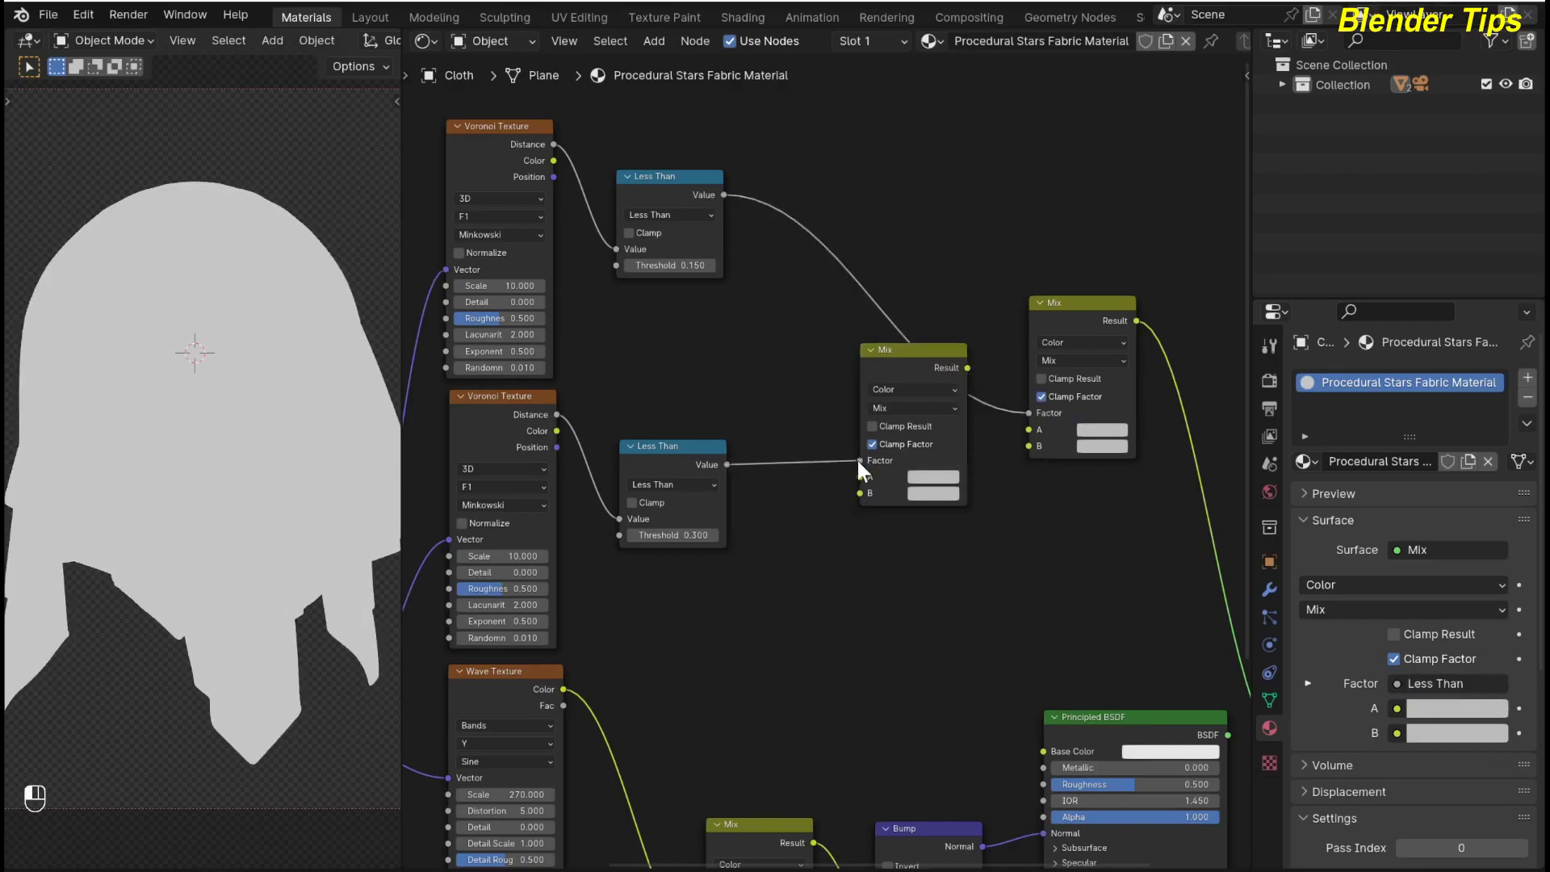
{"action": "left_click", "coordinate": [966, 368]}
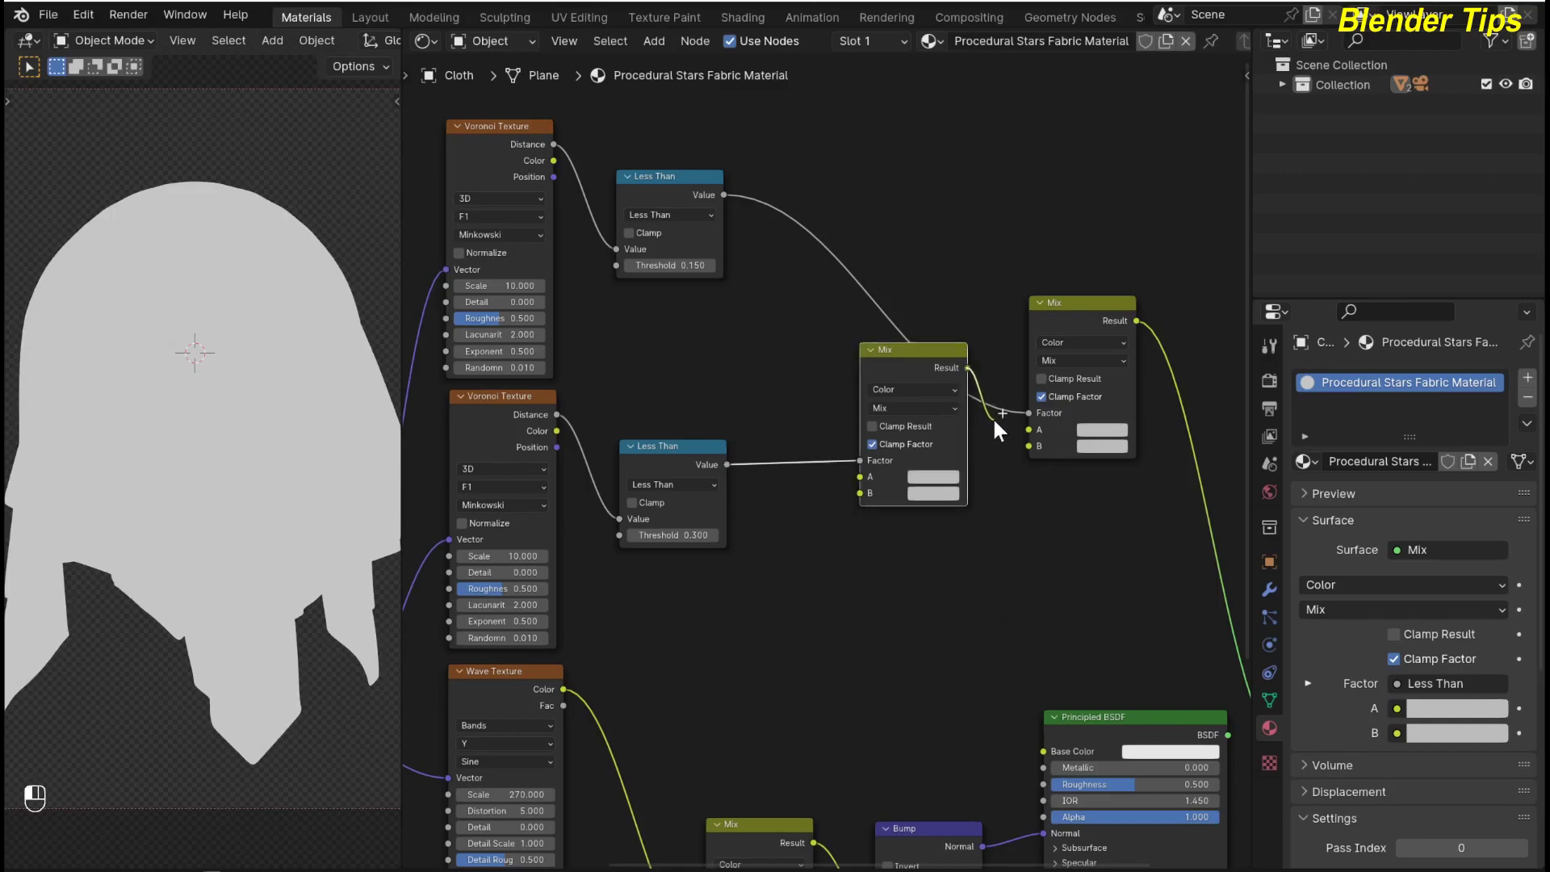
{"action": "left_click_drag", "start_coordinate": [1015, 429], "coordinate": [1020, 428]}
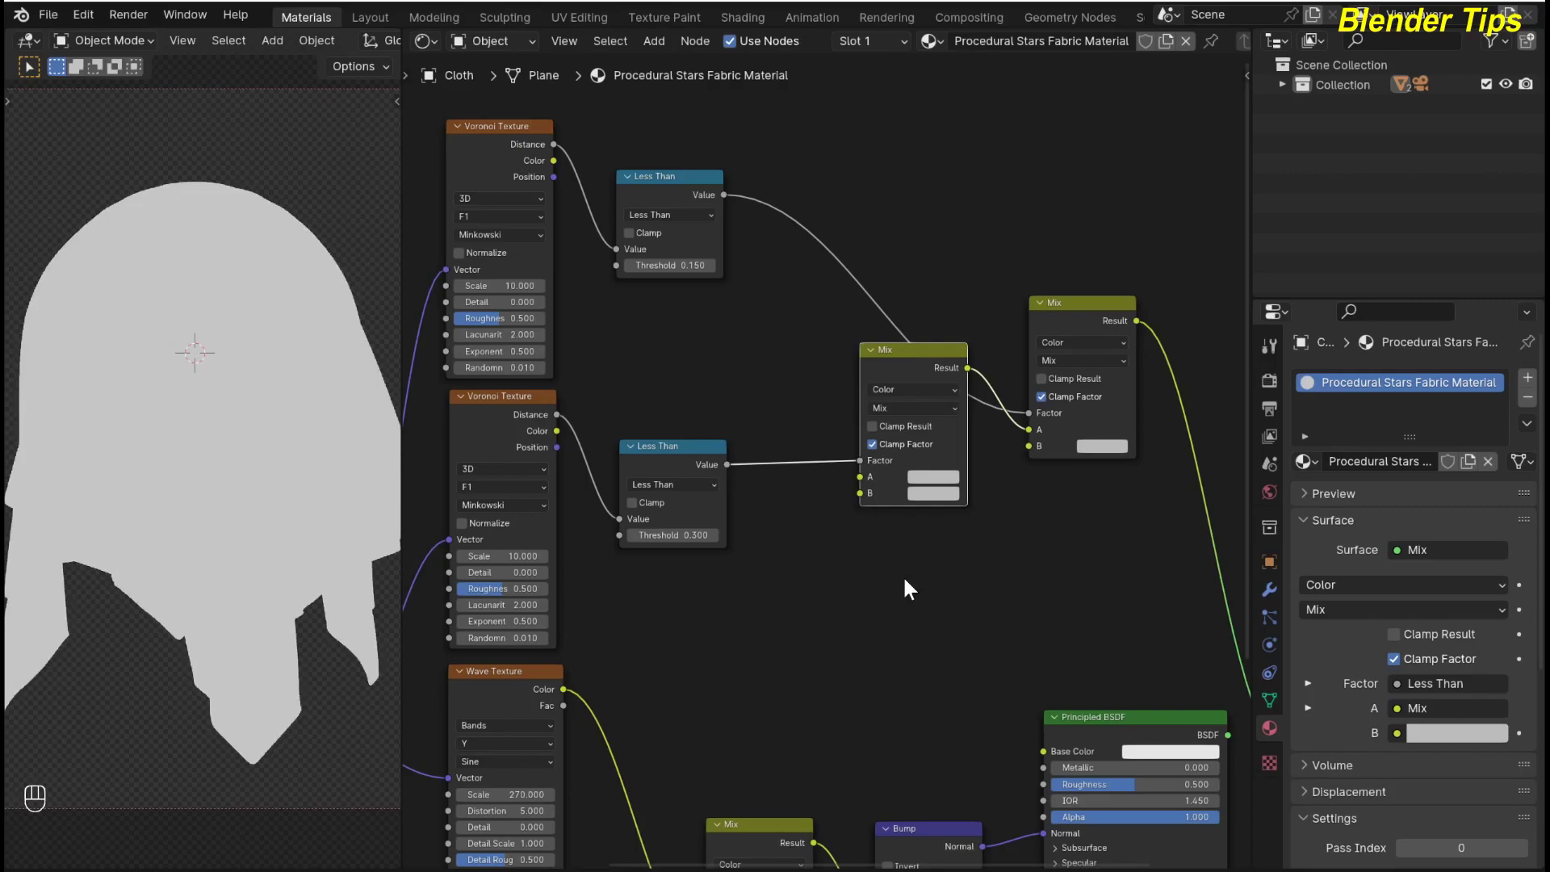
Step: Set the first Mix node's color A to red for the background and color B to bright green for the stars
{"action": "scroll", "coordinate": [858, 595], "scroll_direction": "up", "scroll_amount": 2}
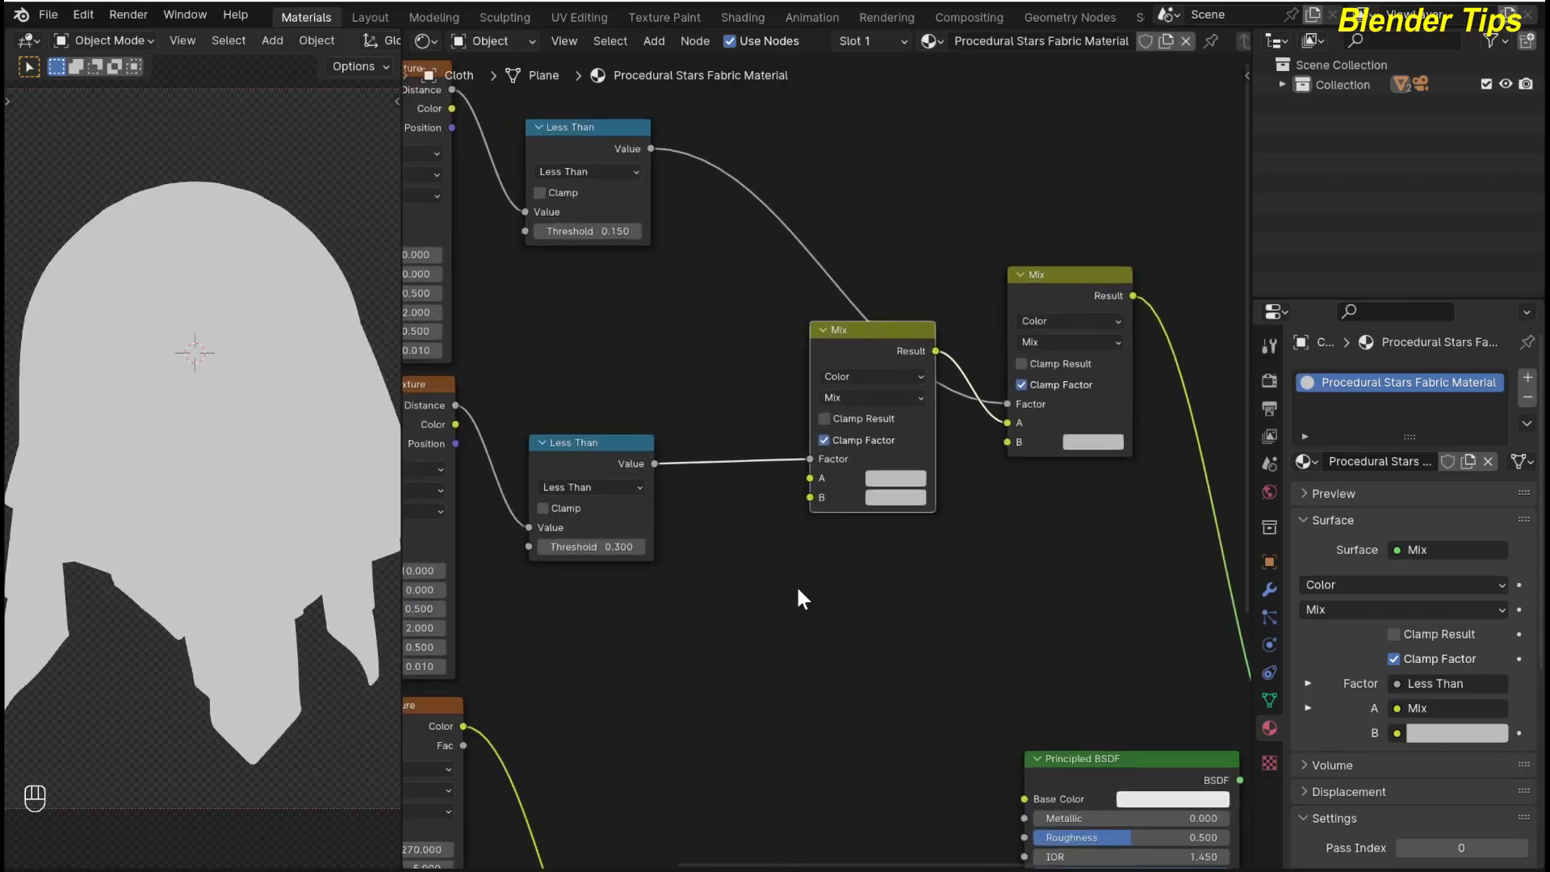
{"action": "scroll", "coordinate": [798, 589], "scroll_direction": "up", "scroll_amount": 1}
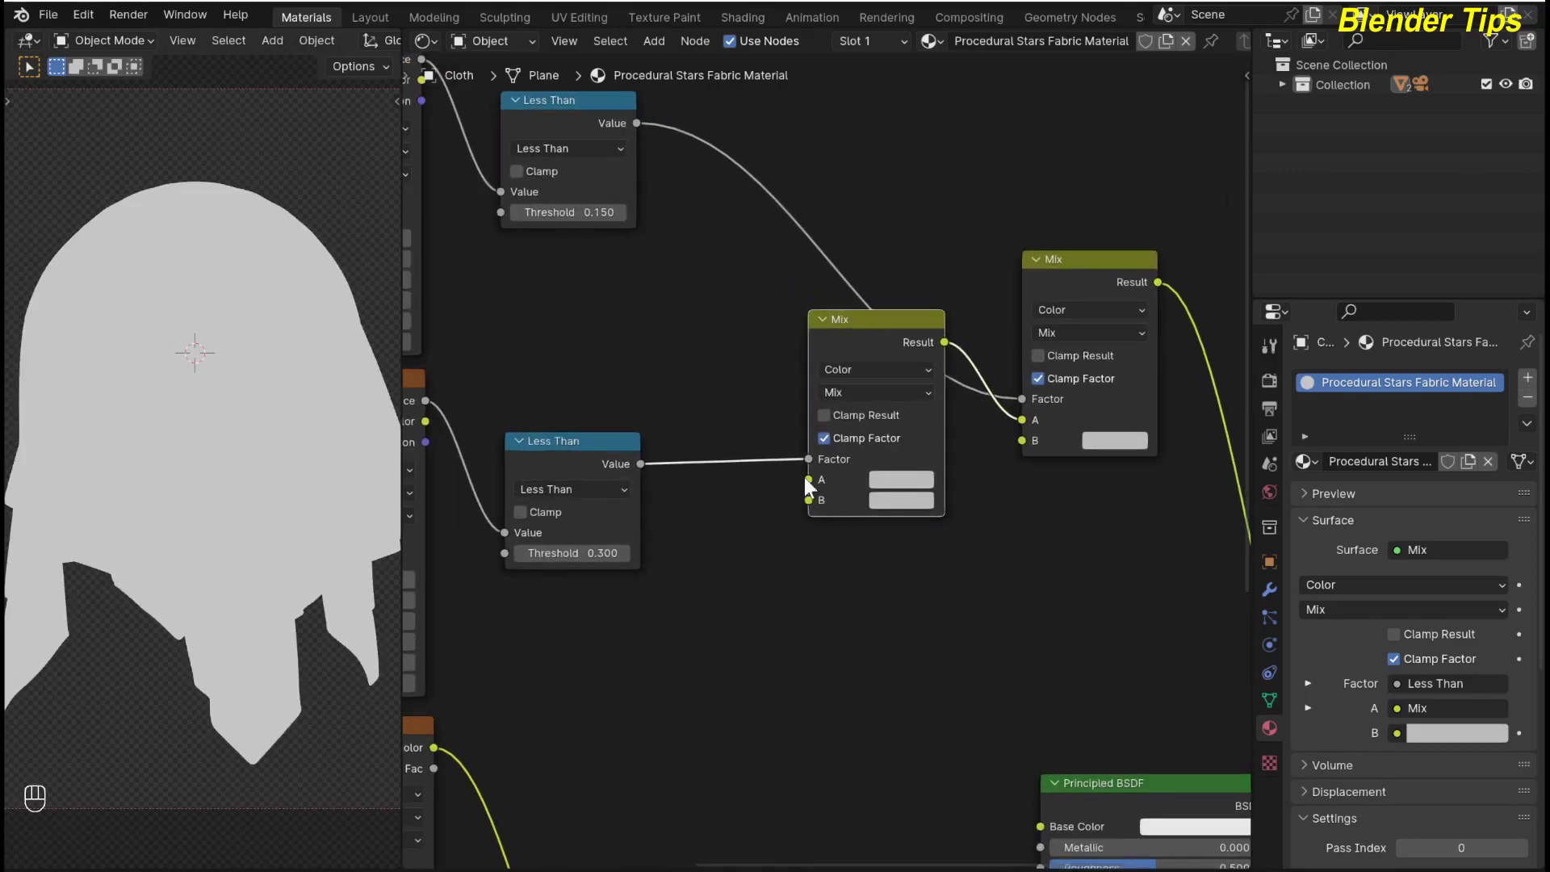
{"action": "left_click", "coordinate": [902, 480]}
{"action": "left_click_drag", "start_coordinate": [959, 276], "coordinate": [960, 333]}
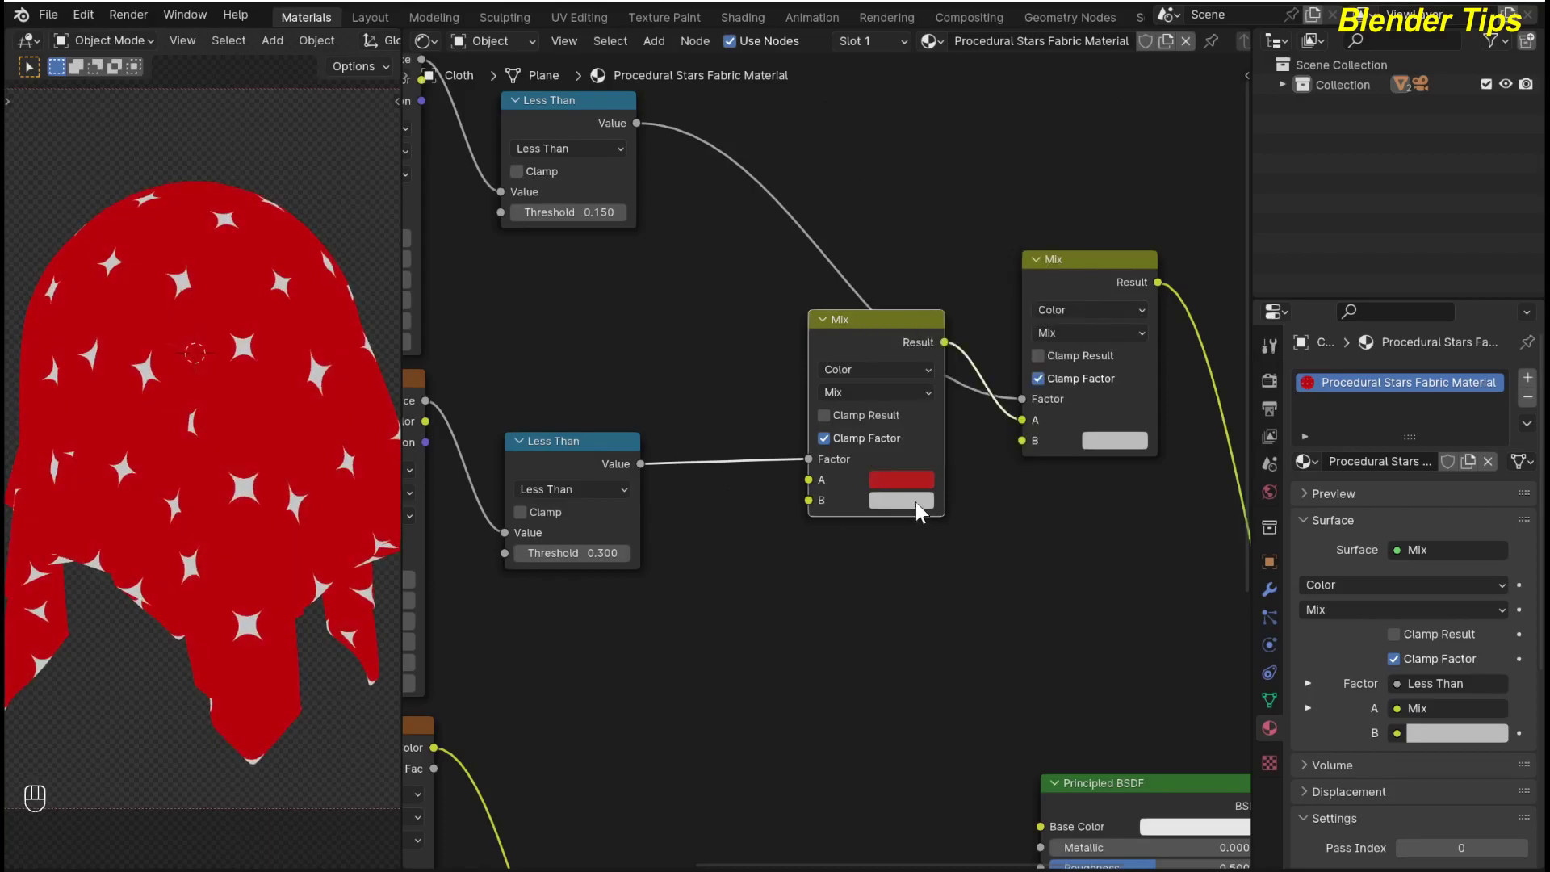
{"action": "left_click", "coordinate": [918, 501]}
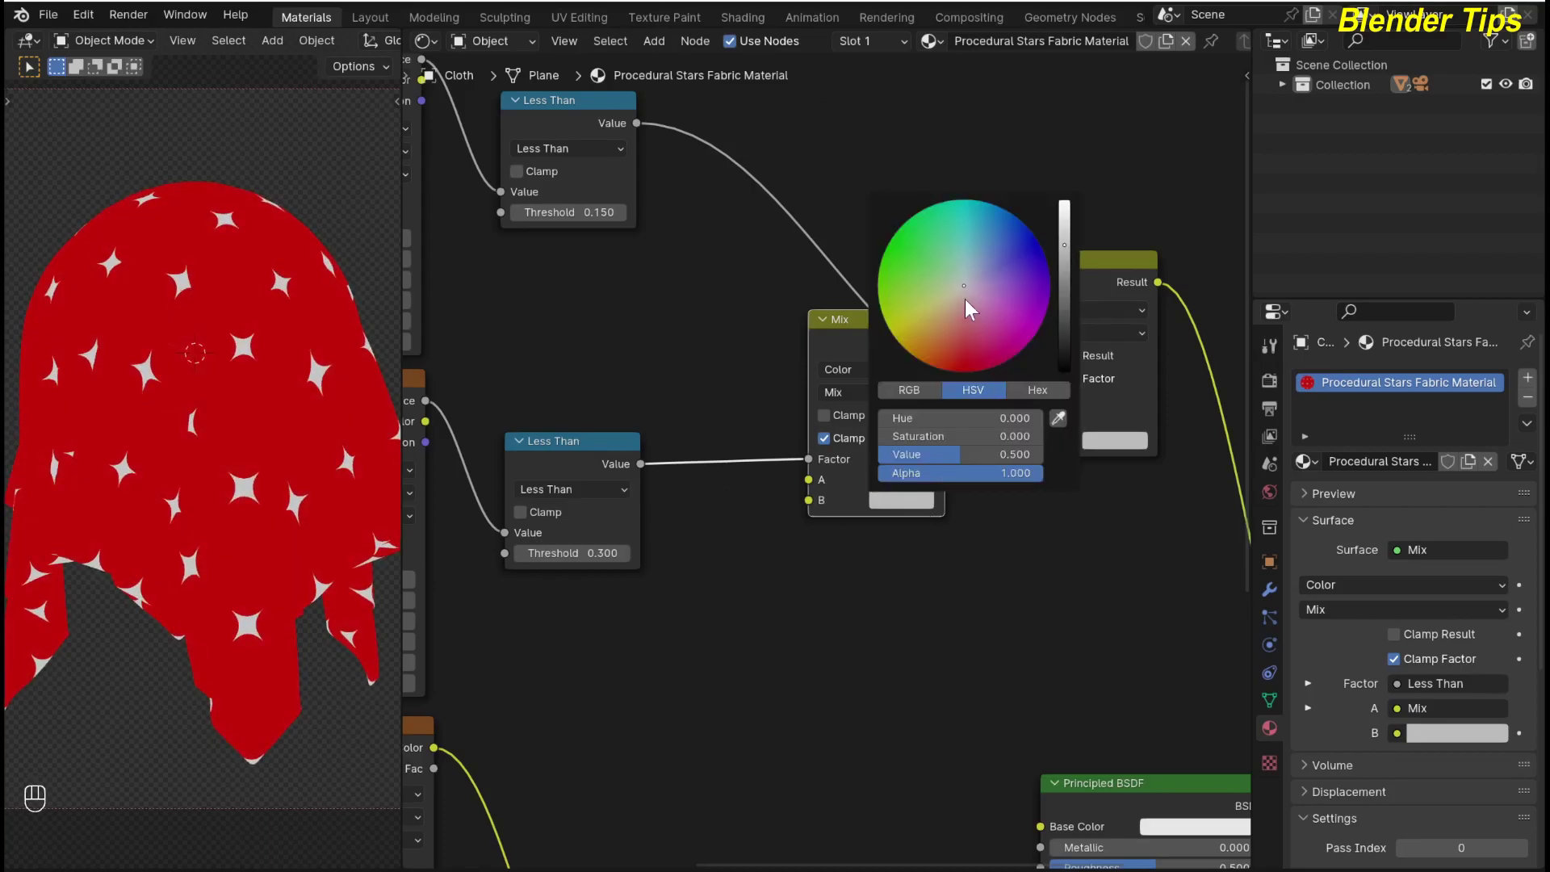
{"action": "mouse_move", "coordinate": [969, 303]}
{"action": "left_mouse_down"}
{"action": "mouse_move", "coordinate": [913, 305]}
{"action": "mouse_move", "coordinate": [890, 264]}
{"action": "left_mouse_up"}
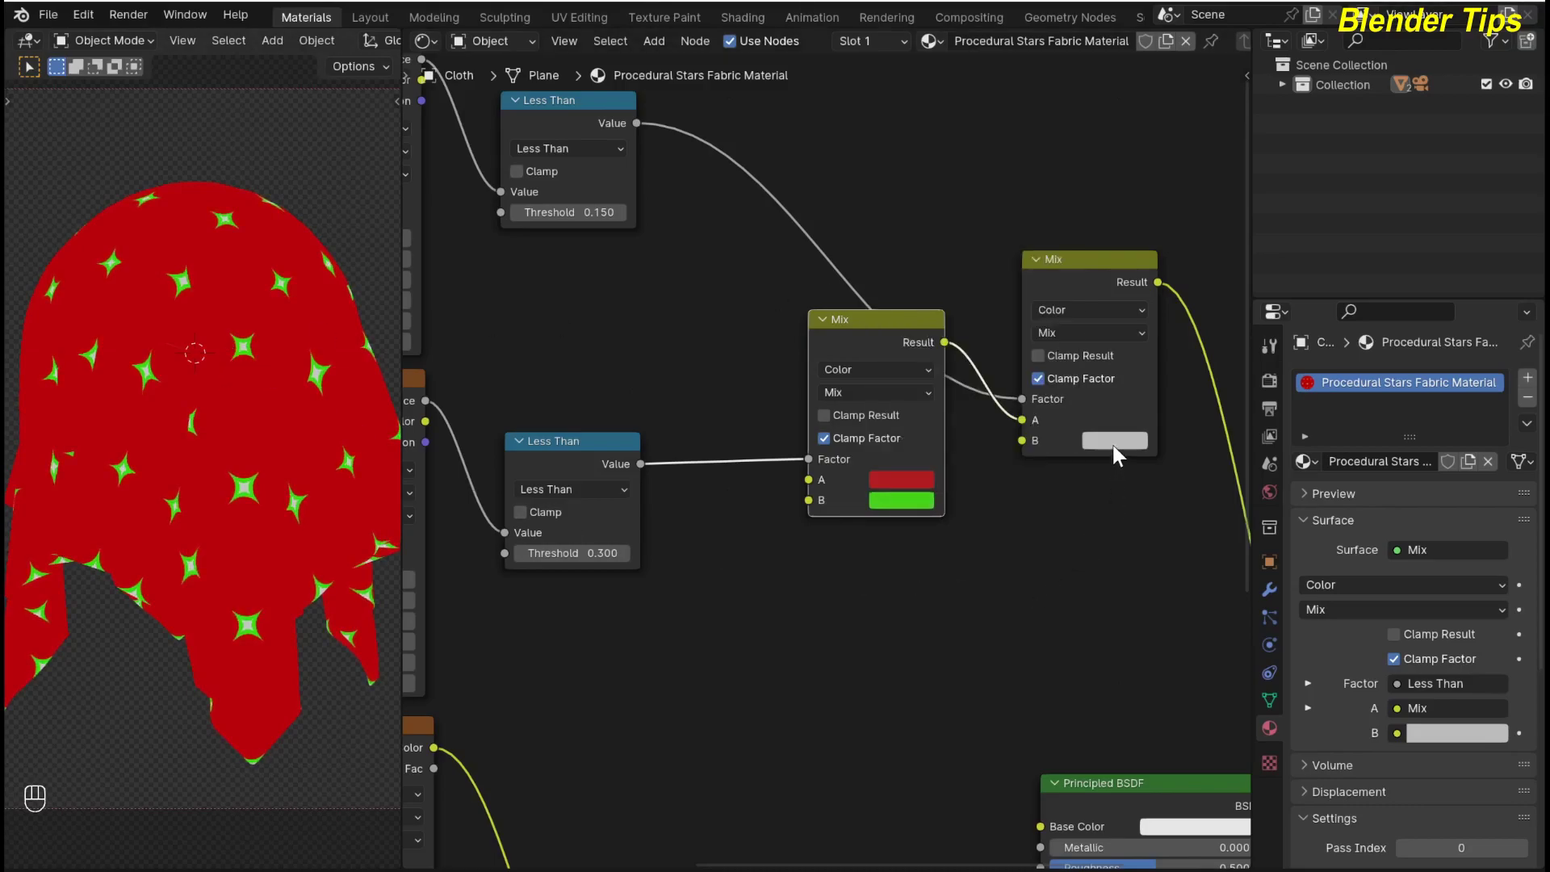
Step: Set the second Mix node's color B to deep blue for the star centers and inspect the pattern on the cloth
{"action": "left_click", "coordinate": [1113, 442]}
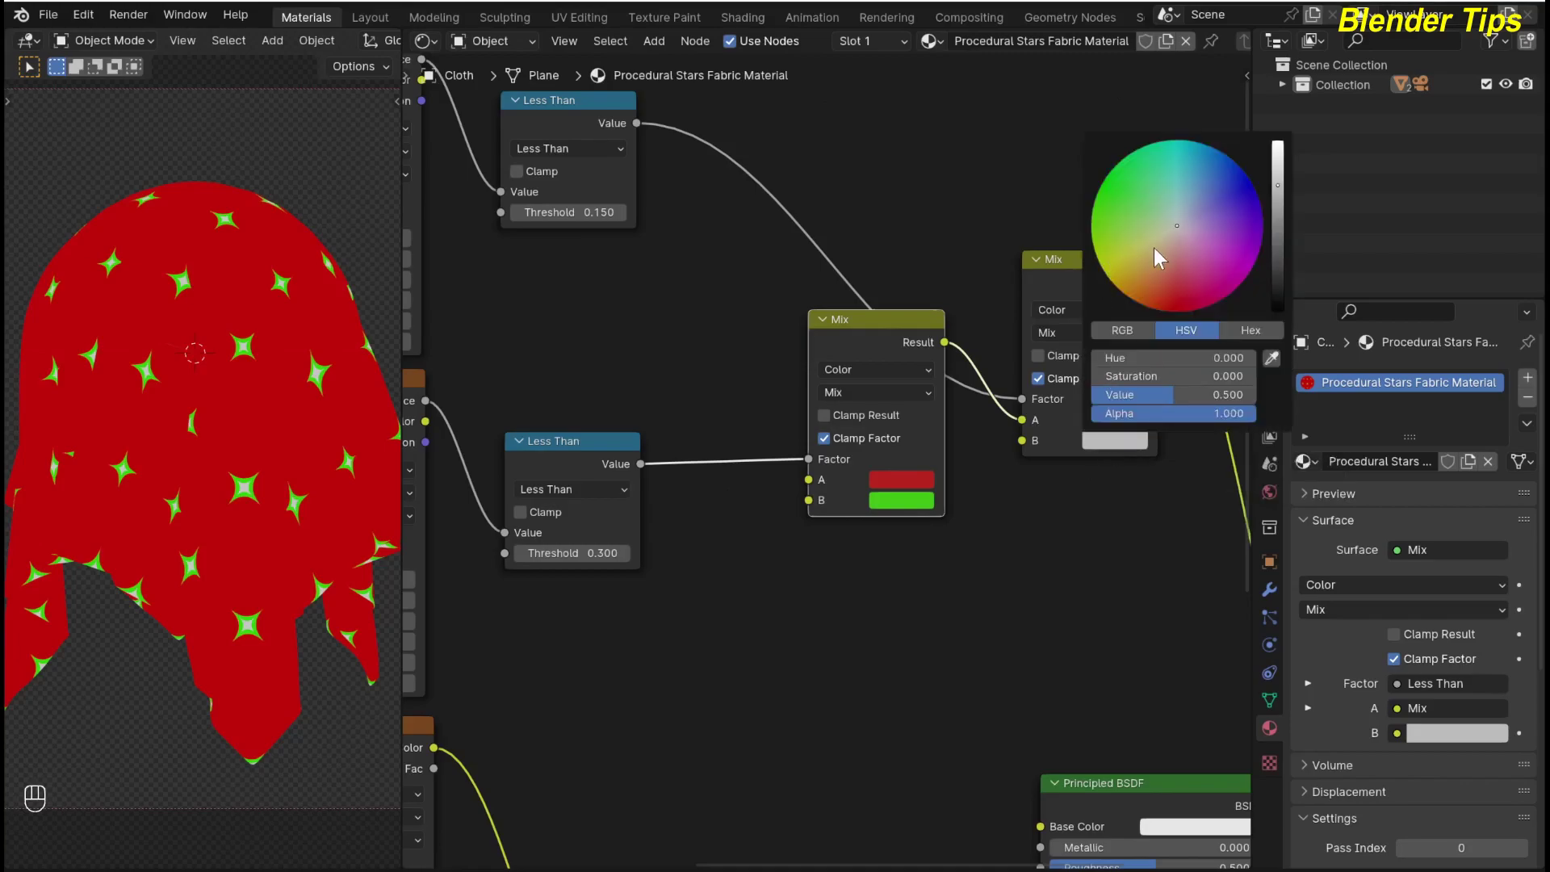
{"action": "left_click_drag", "start_coordinate": [1172, 225], "coordinate": [1245, 196]}
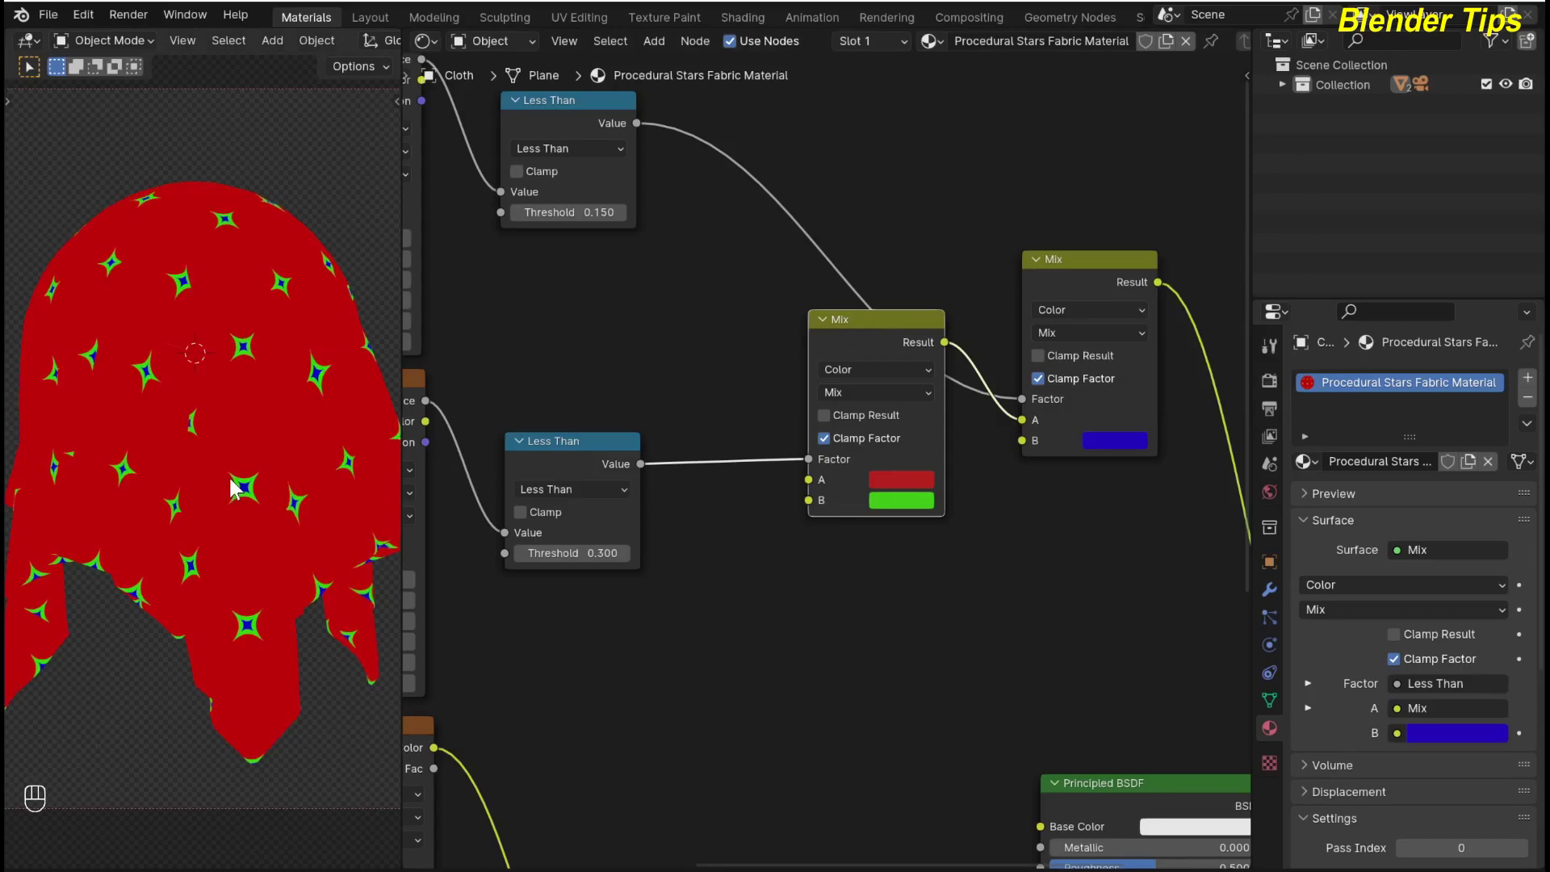
{"action": "scroll", "coordinate": [231, 481], "scroll_direction": "up", "scroll_amount": 3}
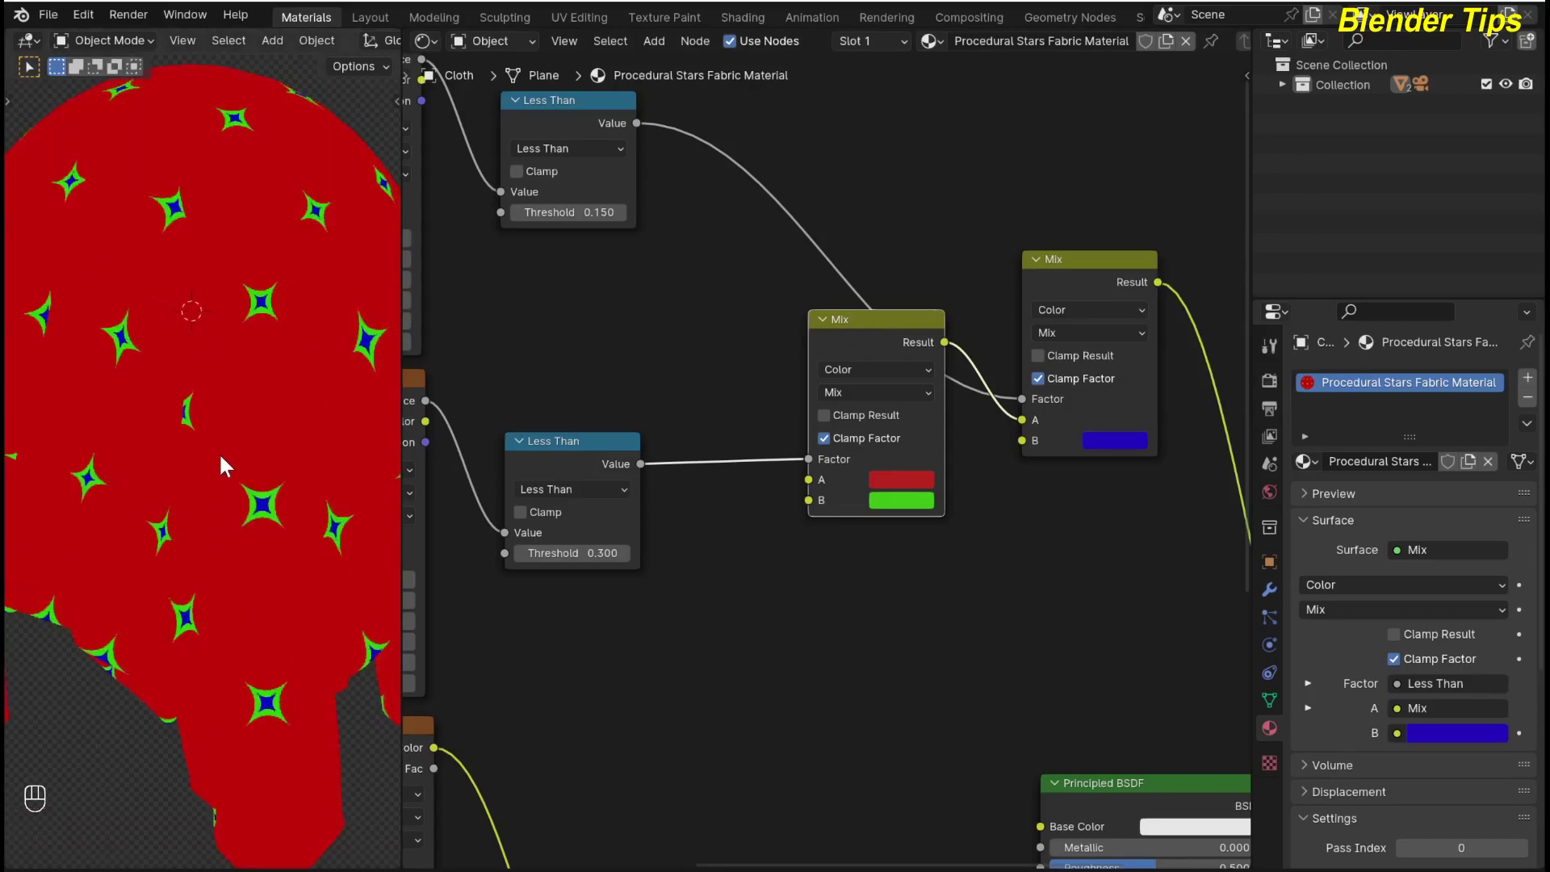
{"action": "scroll", "coordinate": [220, 451], "scroll_direction": "down", "scroll_amount": 4}
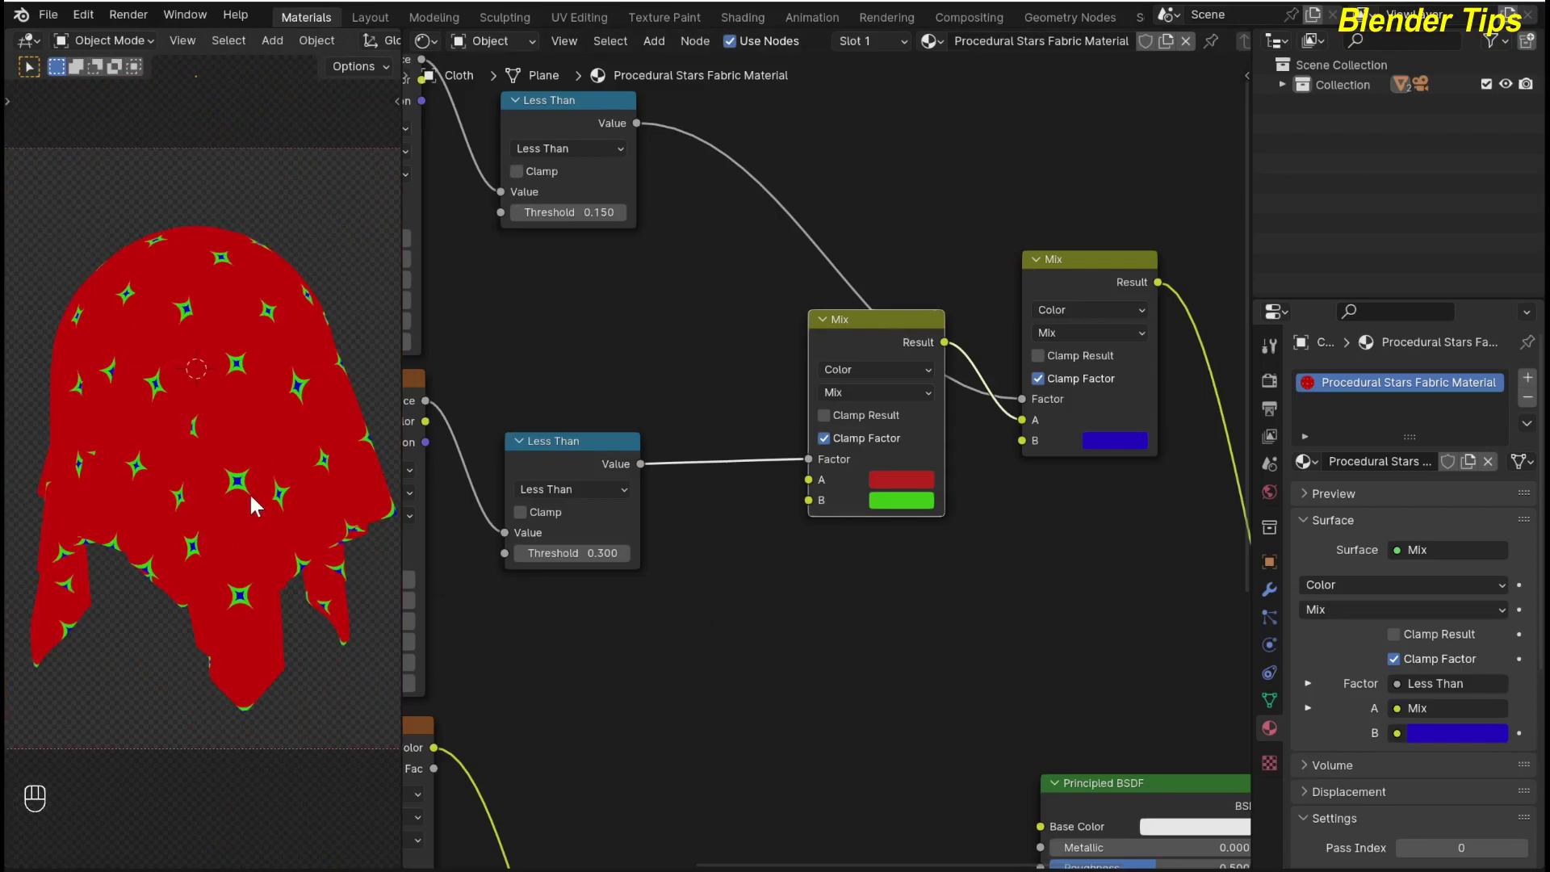
Step: Make room around the Principled BSDF, connect the second Mix's Result to its Base Color and its BSDF to the Material Output's Surface
{"action": "scroll", "coordinate": [880, 630], "scroll_direction": "down", "scroll_amount": 2}
{"action": "scroll", "coordinate": [877, 619], "scroll_direction": "down", "scroll_amount": 2}
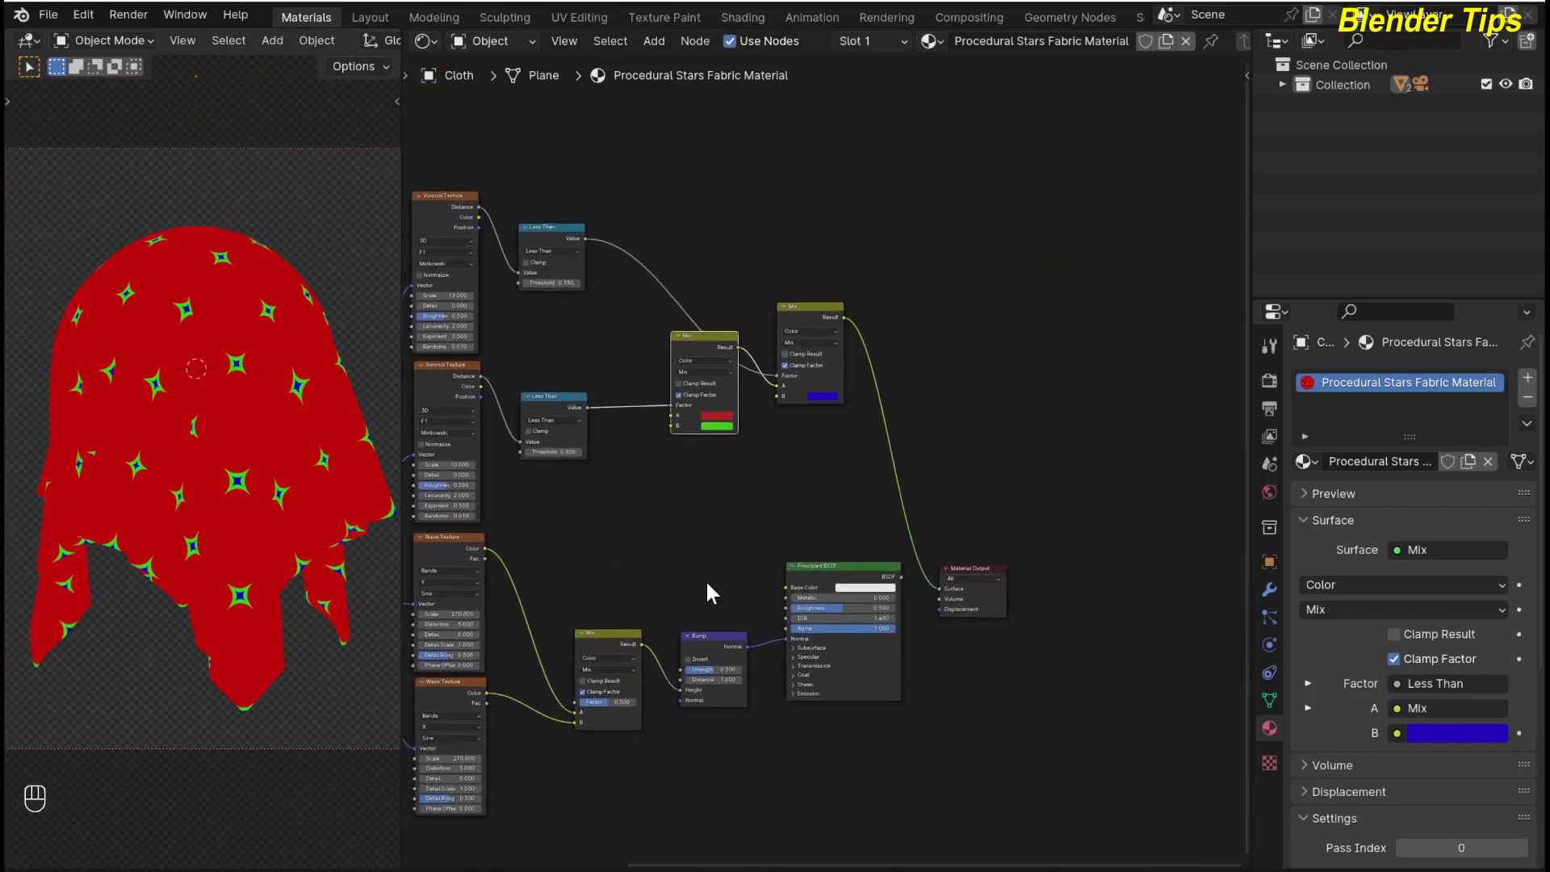
{"action": "left_click", "coordinate": [846, 568]}
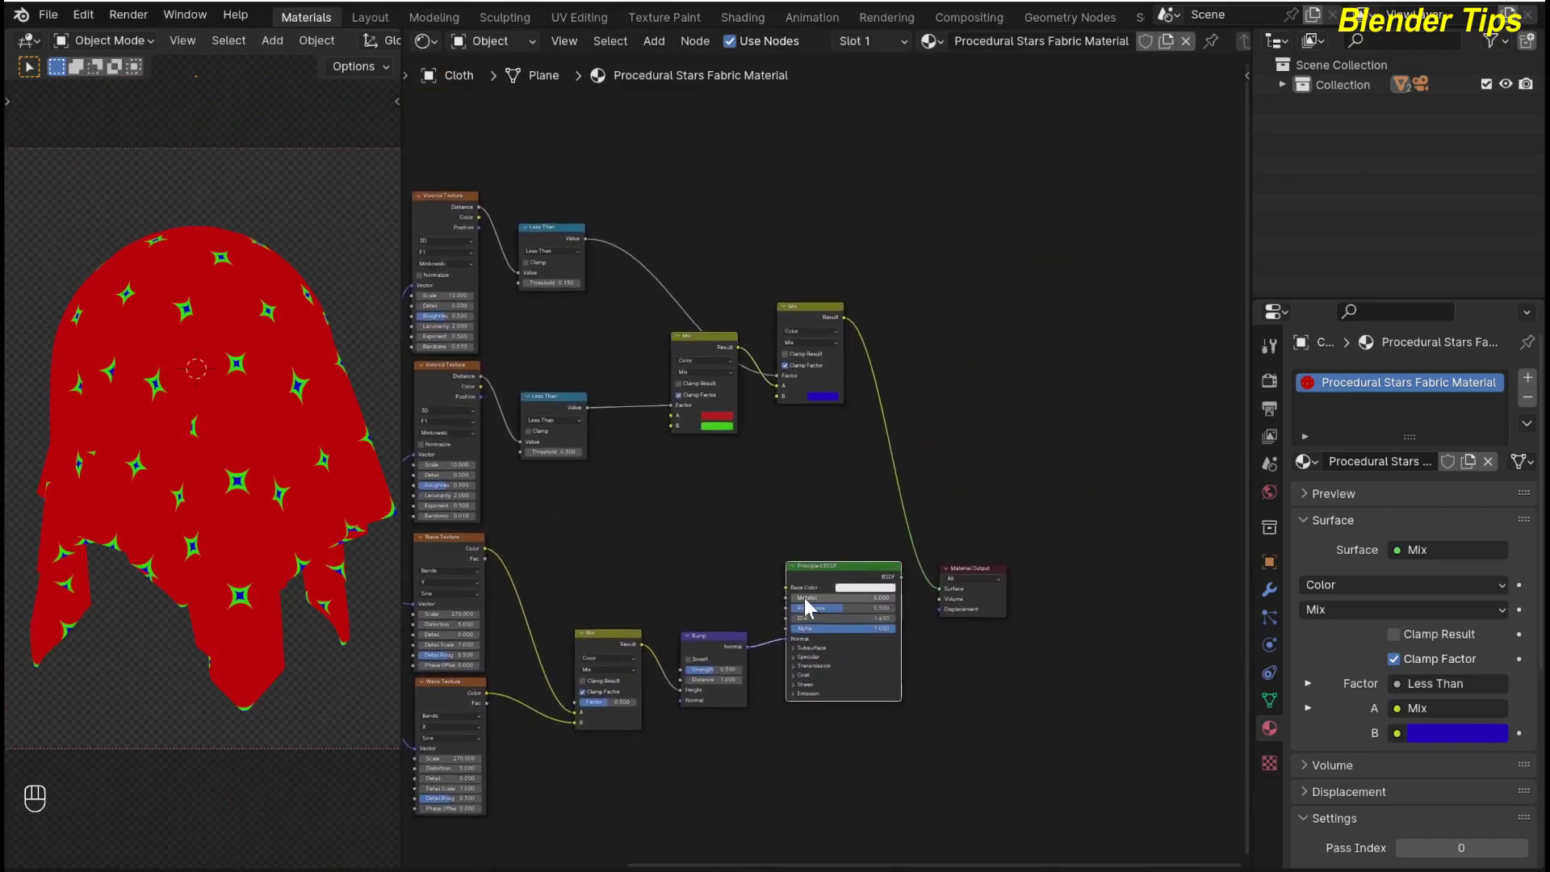
{"action": "left_click_drag", "start_coordinate": [815, 569], "coordinate": [846, 520]}
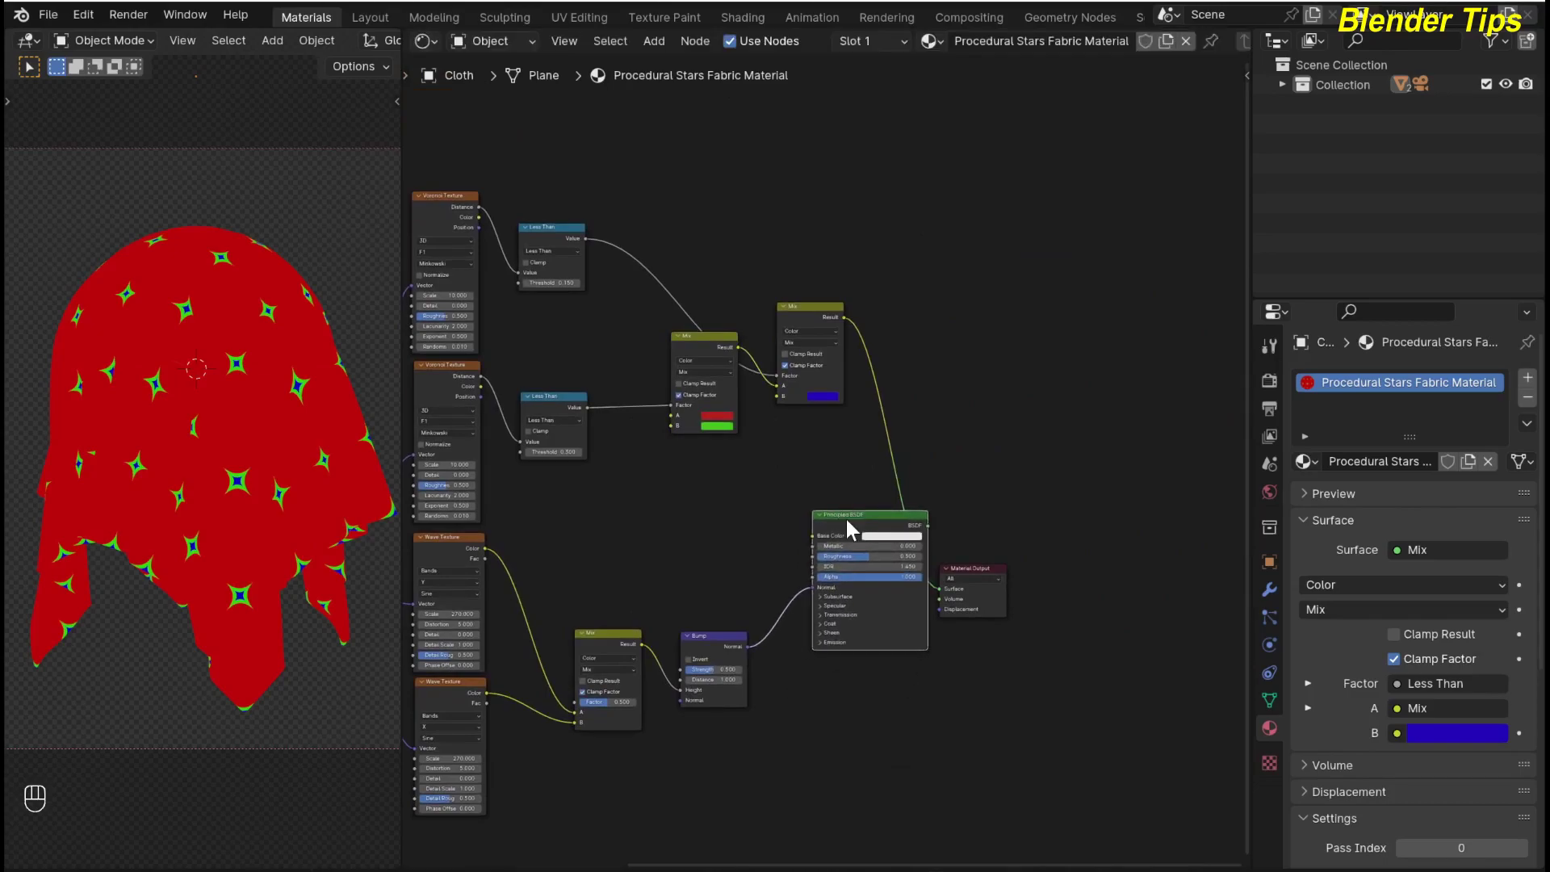
{"action": "left_click_drag", "start_coordinate": [972, 565], "coordinate": [888, 495]}
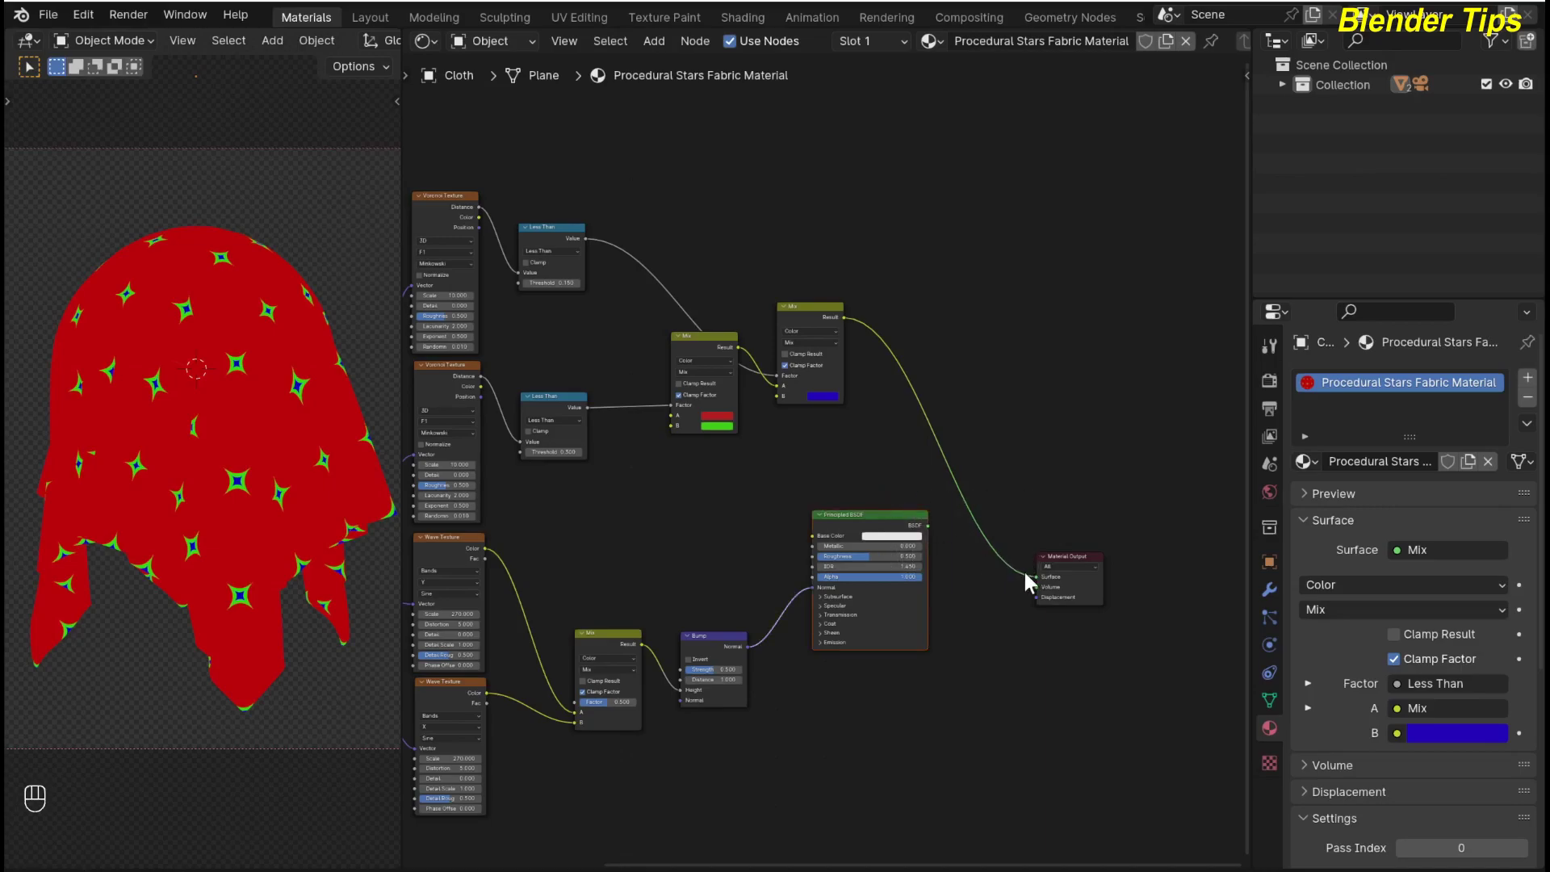
{"action": "mouse_move", "coordinate": [1036, 577]}
{"action": "left_mouse_down"}
{"action": "mouse_move", "coordinate": [761, 387]}
{"action": "mouse_move", "coordinate": [812, 535]}
{"action": "mouse_move", "coordinate": [1014, 536]}
{"action": "mouse_move", "coordinate": [1036, 577]}
{"action": "left_mouse_up"}
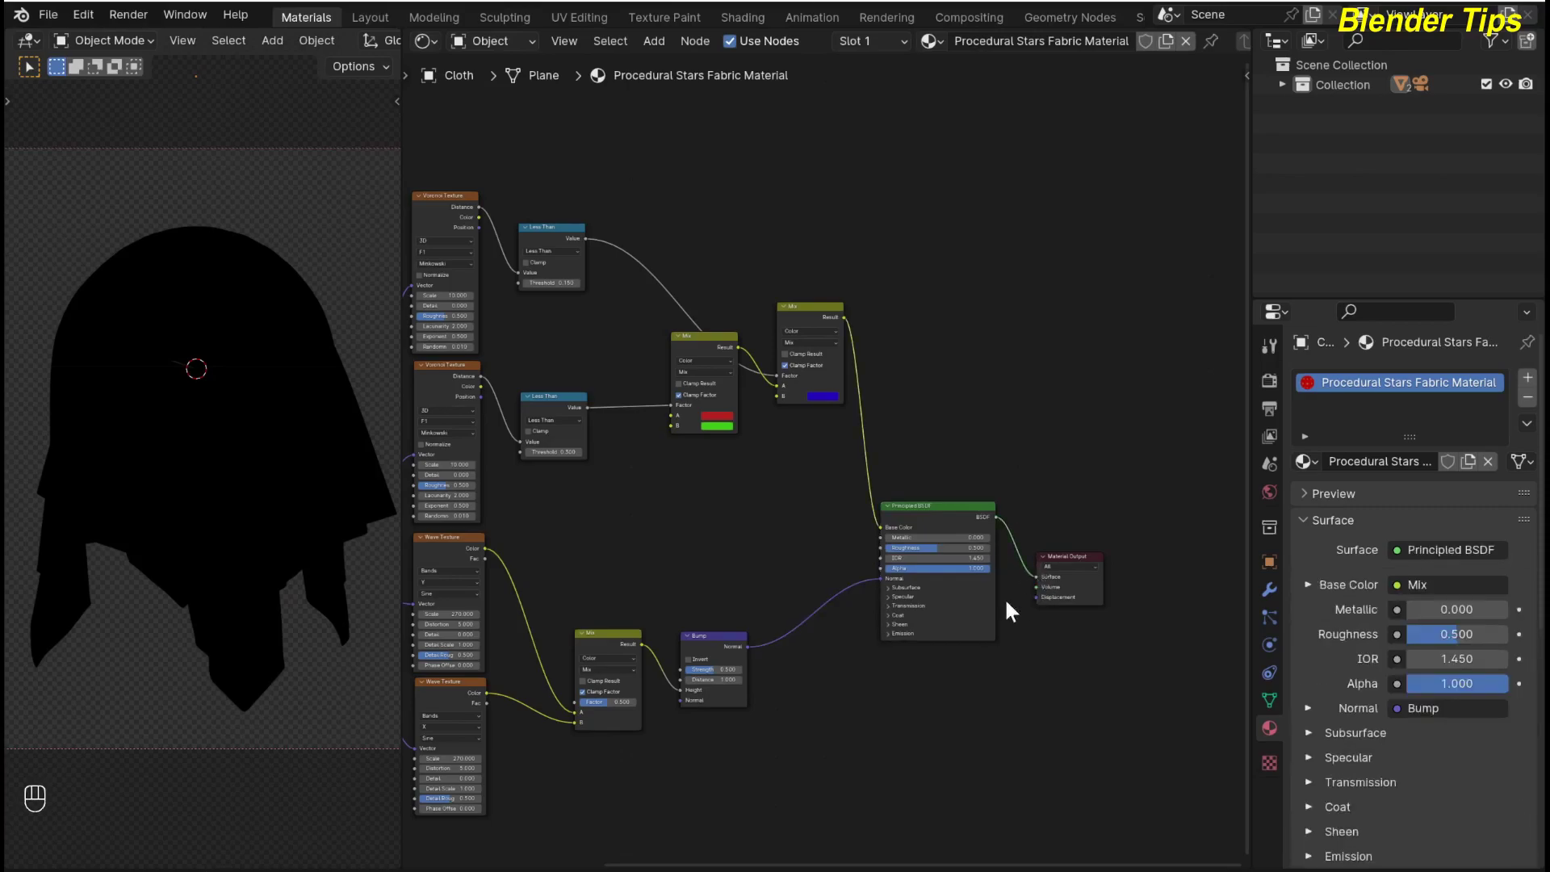
Step: Set the Roughness of the Principled BSDF to 0.750 for a more matte fabric surface
{"action": "scroll", "coordinate": [182, 446], "scroll_direction": "up", "scroll_amount": 1}
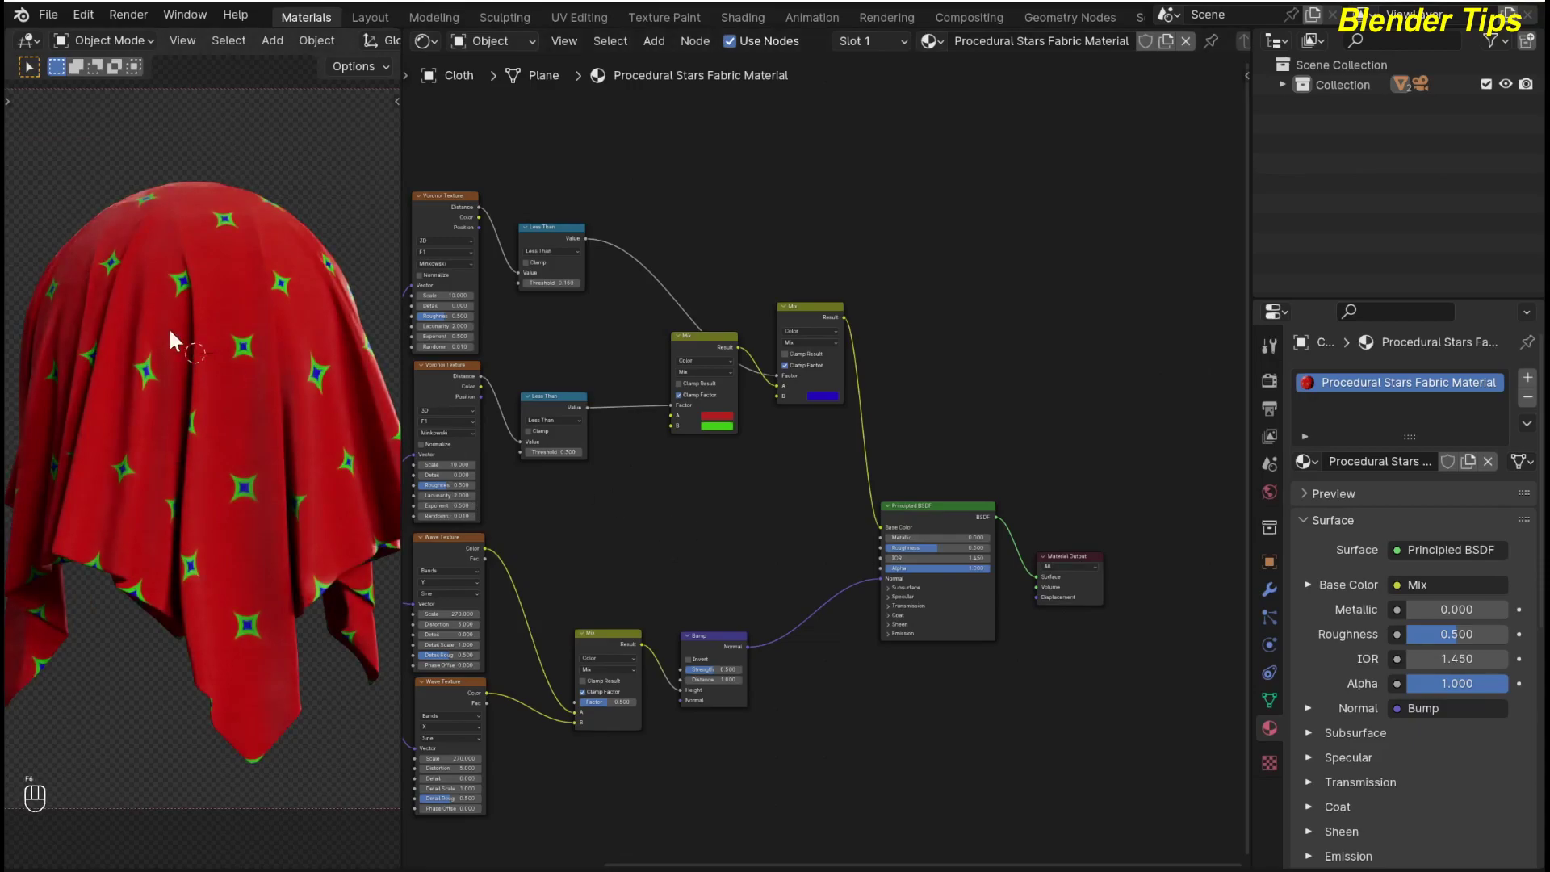
{"action": "scroll", "coordinate": [207, 433], "scroll_direction": "up", "scroll_amount": 3}
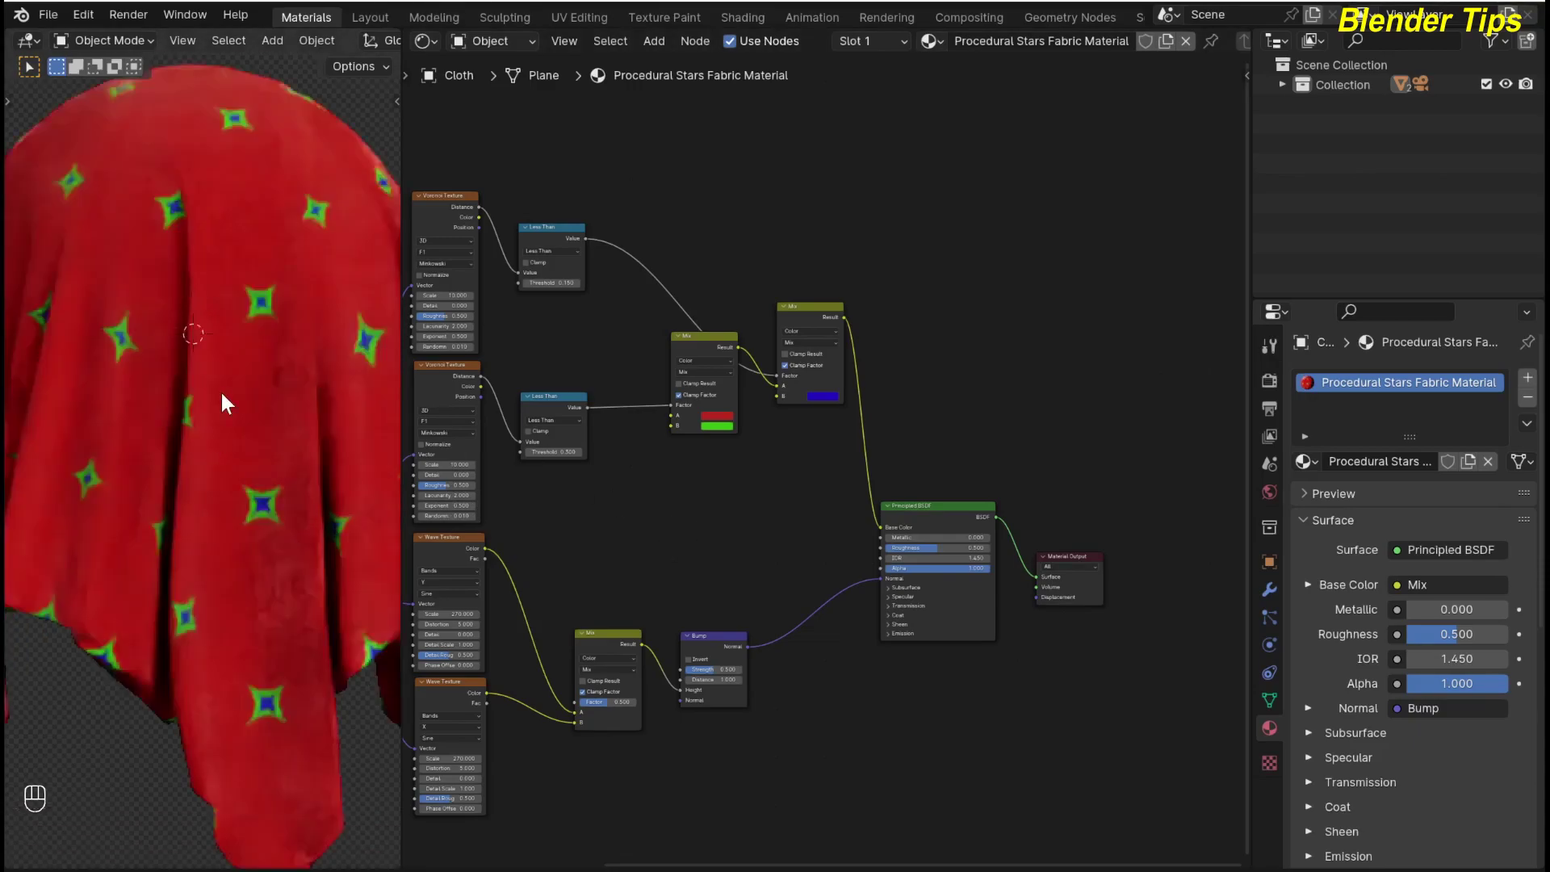
{"action": "scroll", "coordinate": [221, 396], "scroll_direction": "down", "scroll_amount": 2}
{"action": "scroll", "coordinate": [773, 557], "scroll_direction": "up", "scroll_amount": 1}
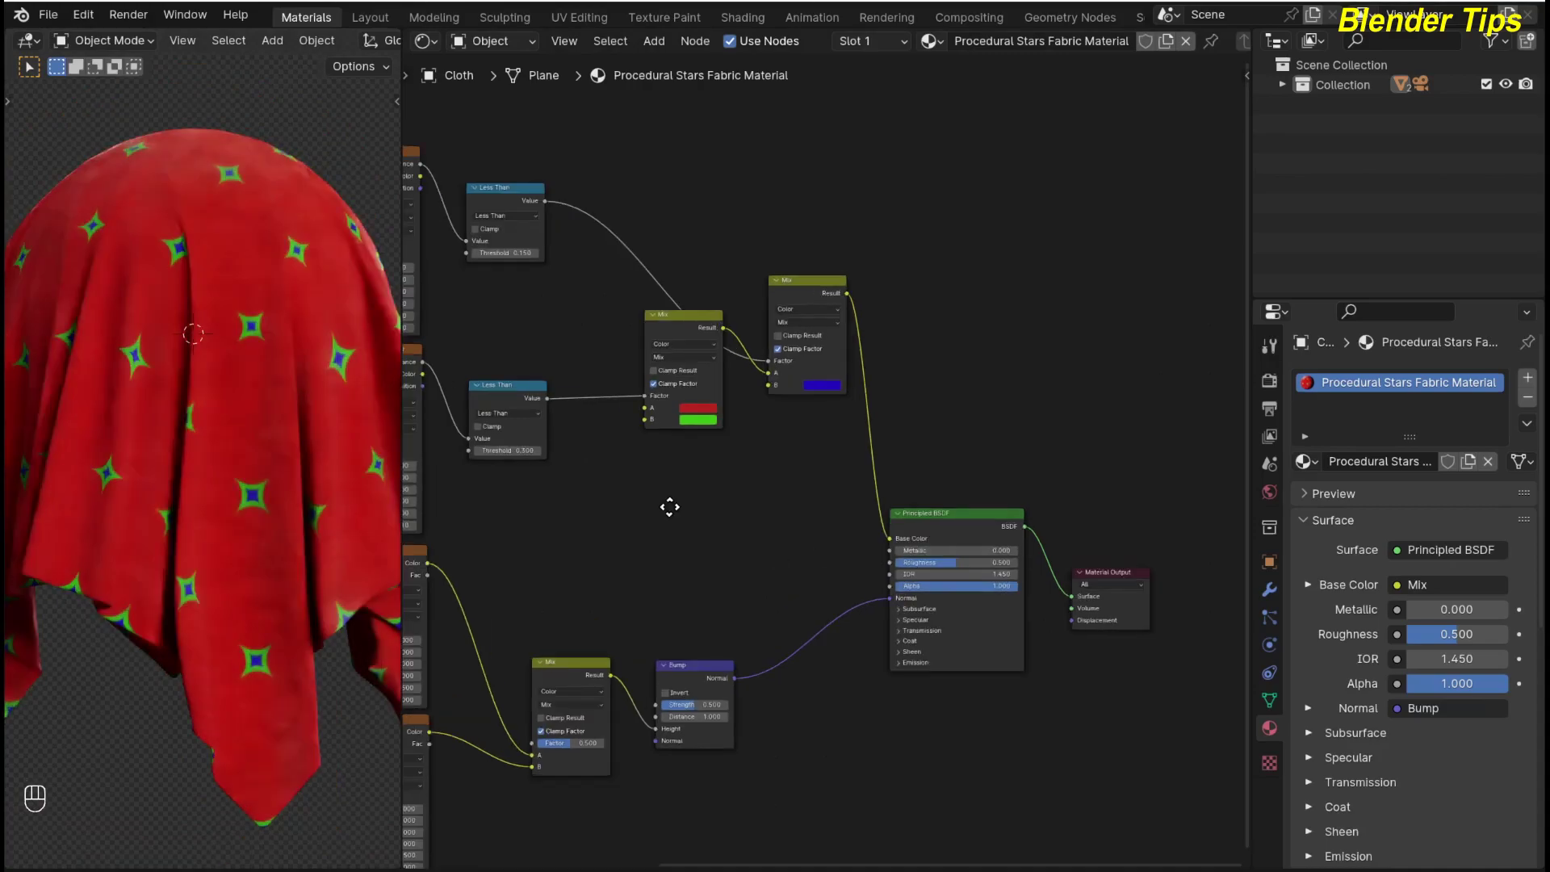
{"action": "middle_click_drag", "start_coordinate": [670, 507], "coordinate": [545, 466]}
{"action": "left_click_drag", "start_coordinate": [832, 526], "coordinate": [855, 526]}
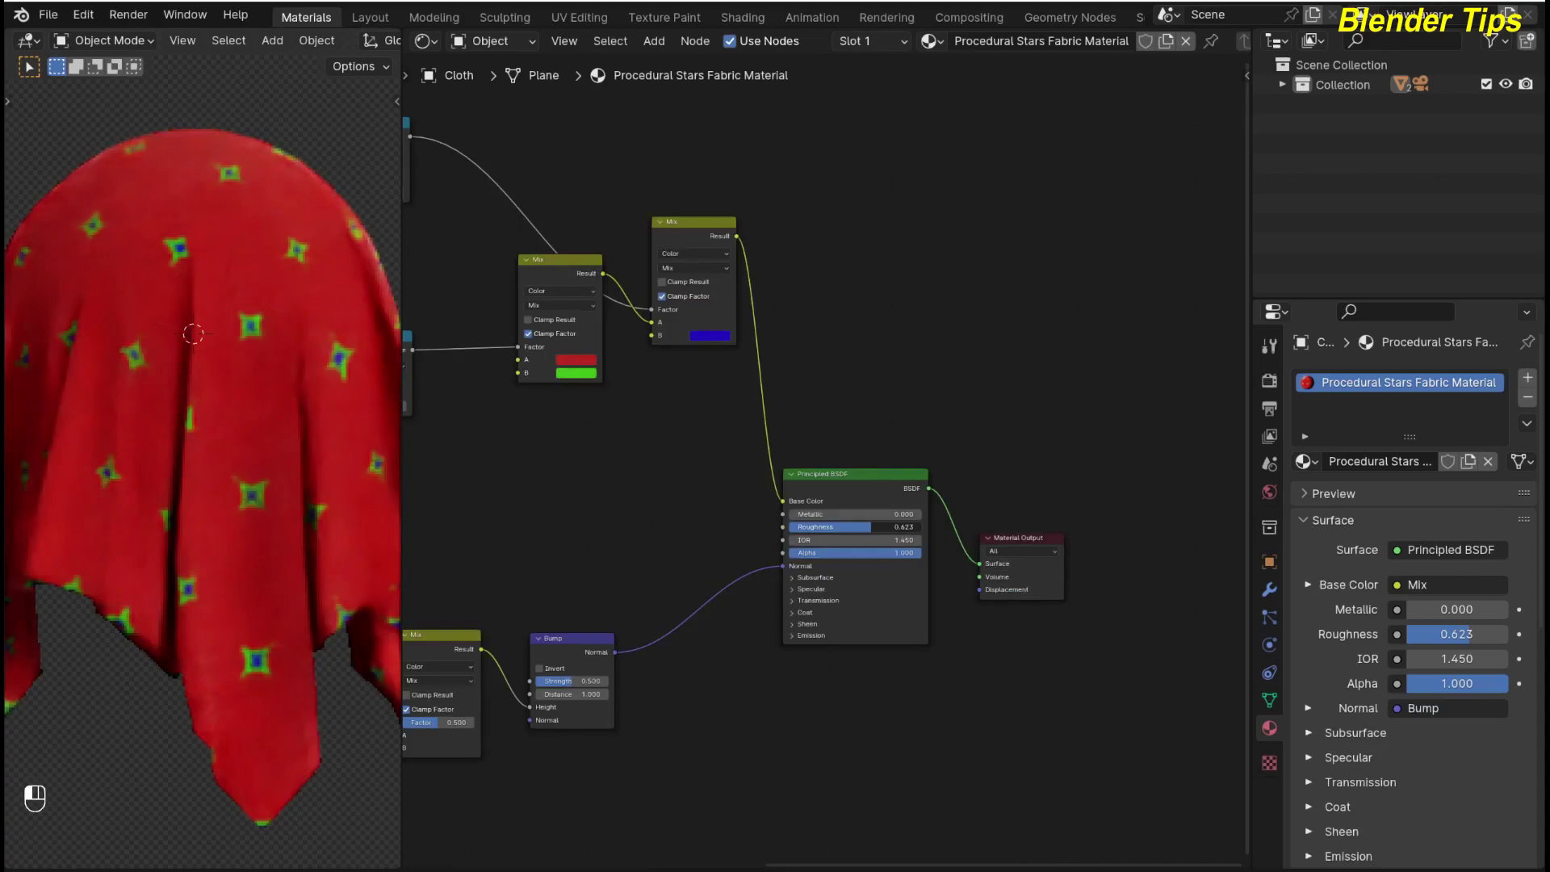
{"action": "left_click", "coordinate": [856, 526]}
{"action": "type", "text": ".750"}
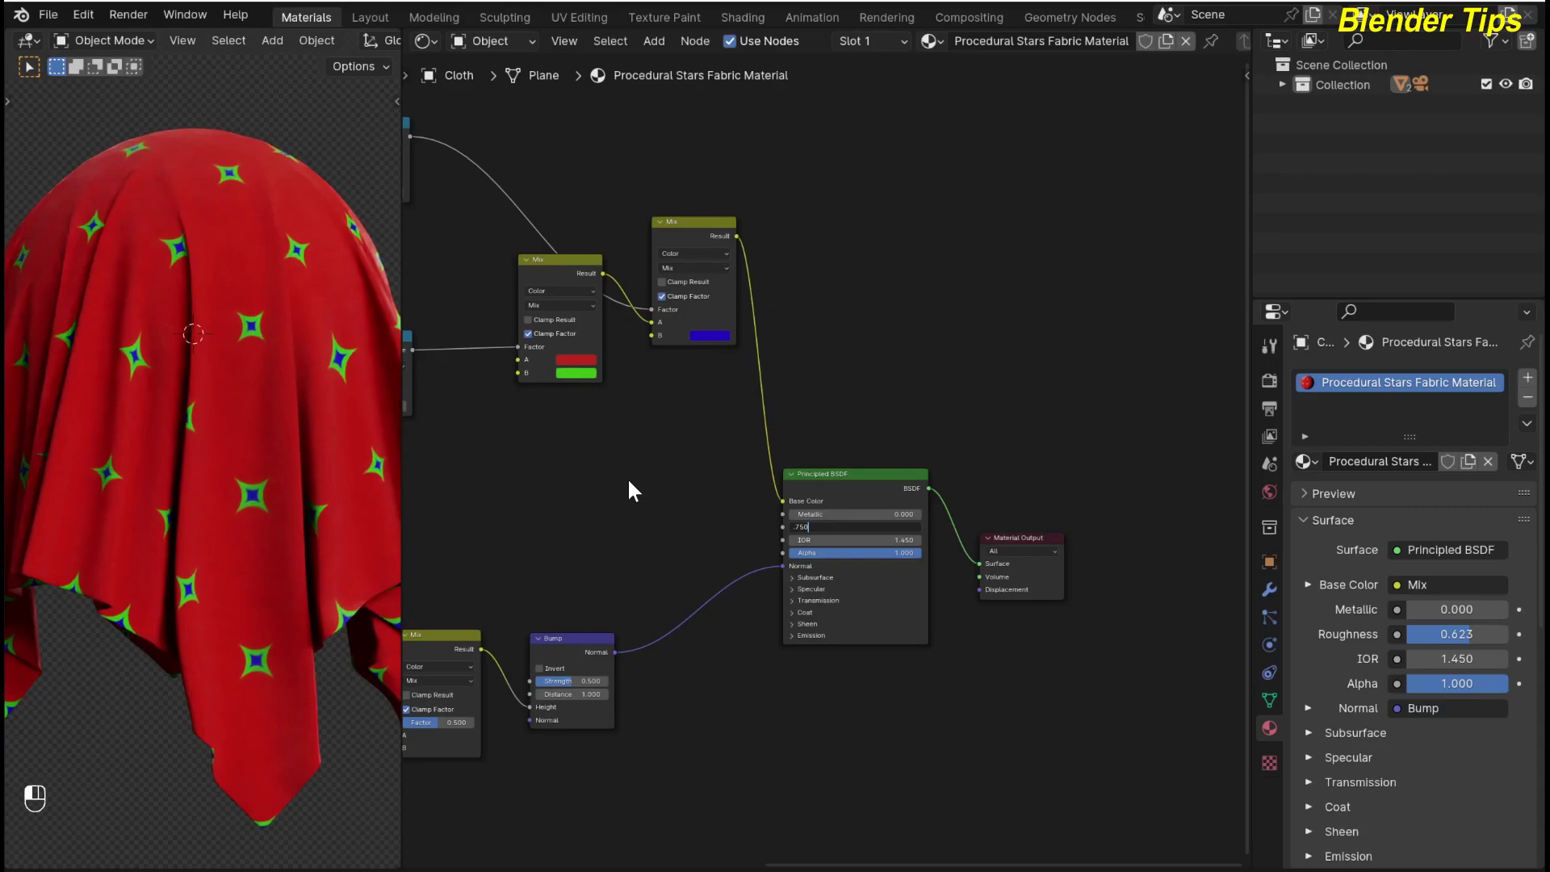
{"action": "key", "text": "Return"}
Step: Set the Principled BSDF's Sheen Weight to 0.500 and change the Sheen Tint to pink
{"action": "scroll", "coordinate": [795, 604], "scroll_direction": "up", "scroll_amount": 2}
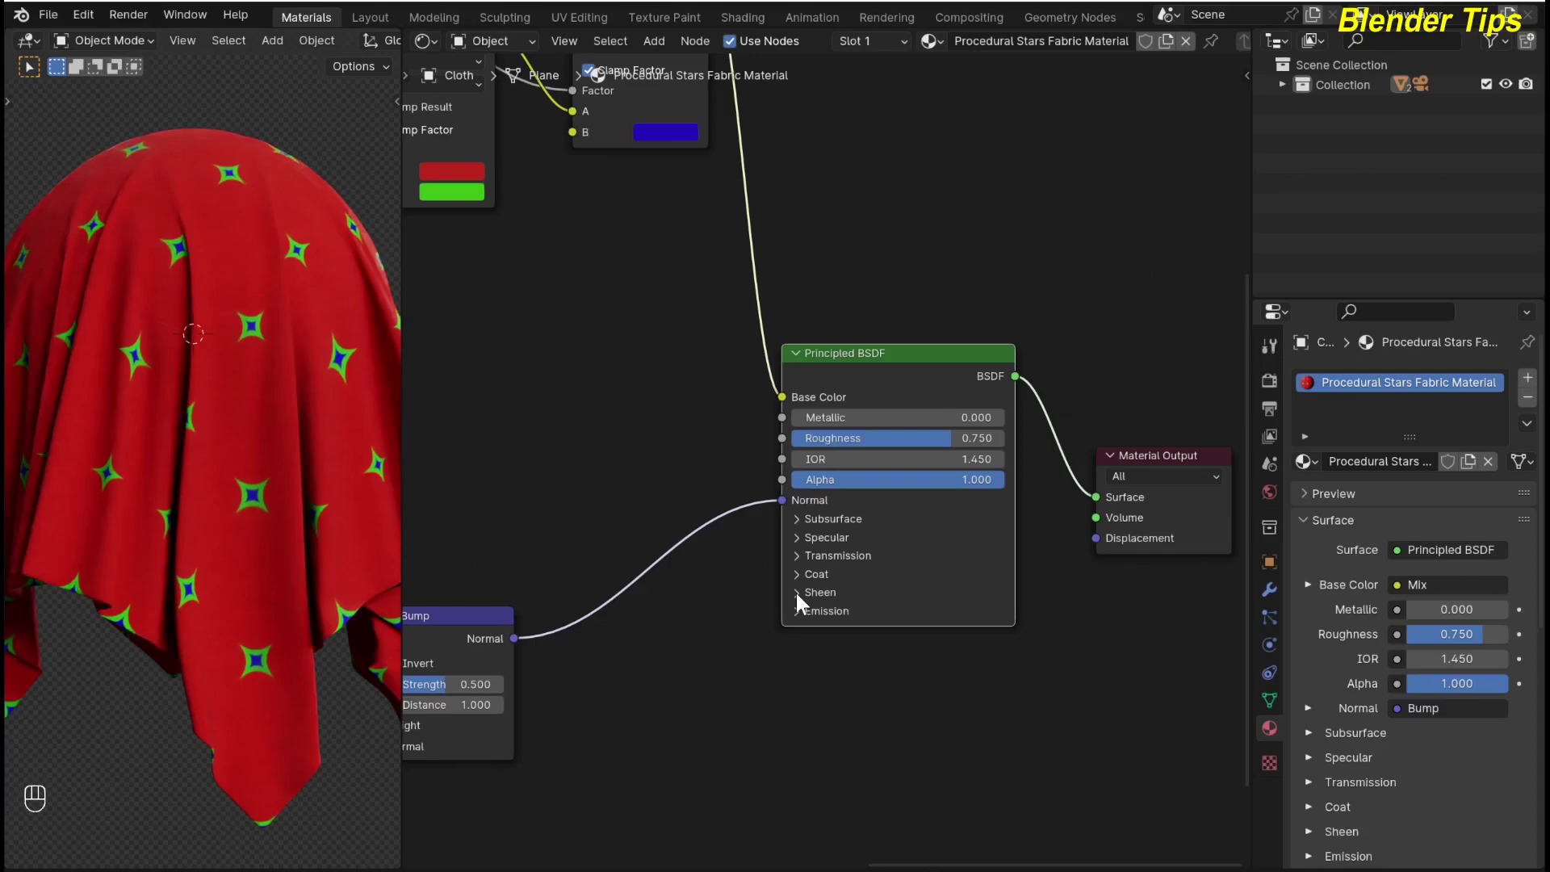
{"action": "left_click", "coordinate": [797, 592]}
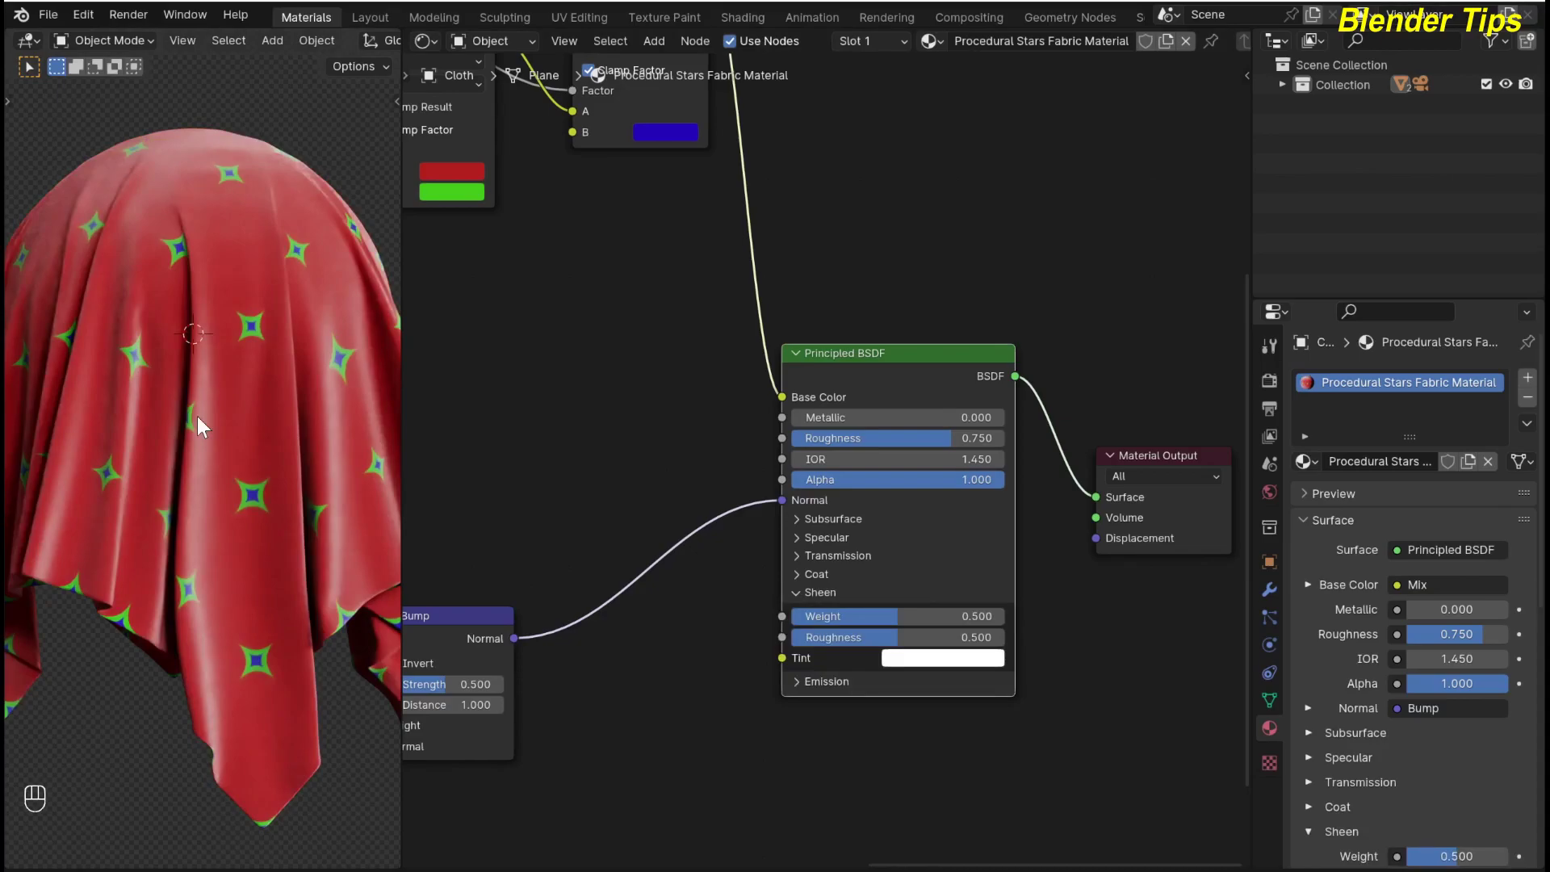
{"action": "left_click", "coordinate": [918, 658]}
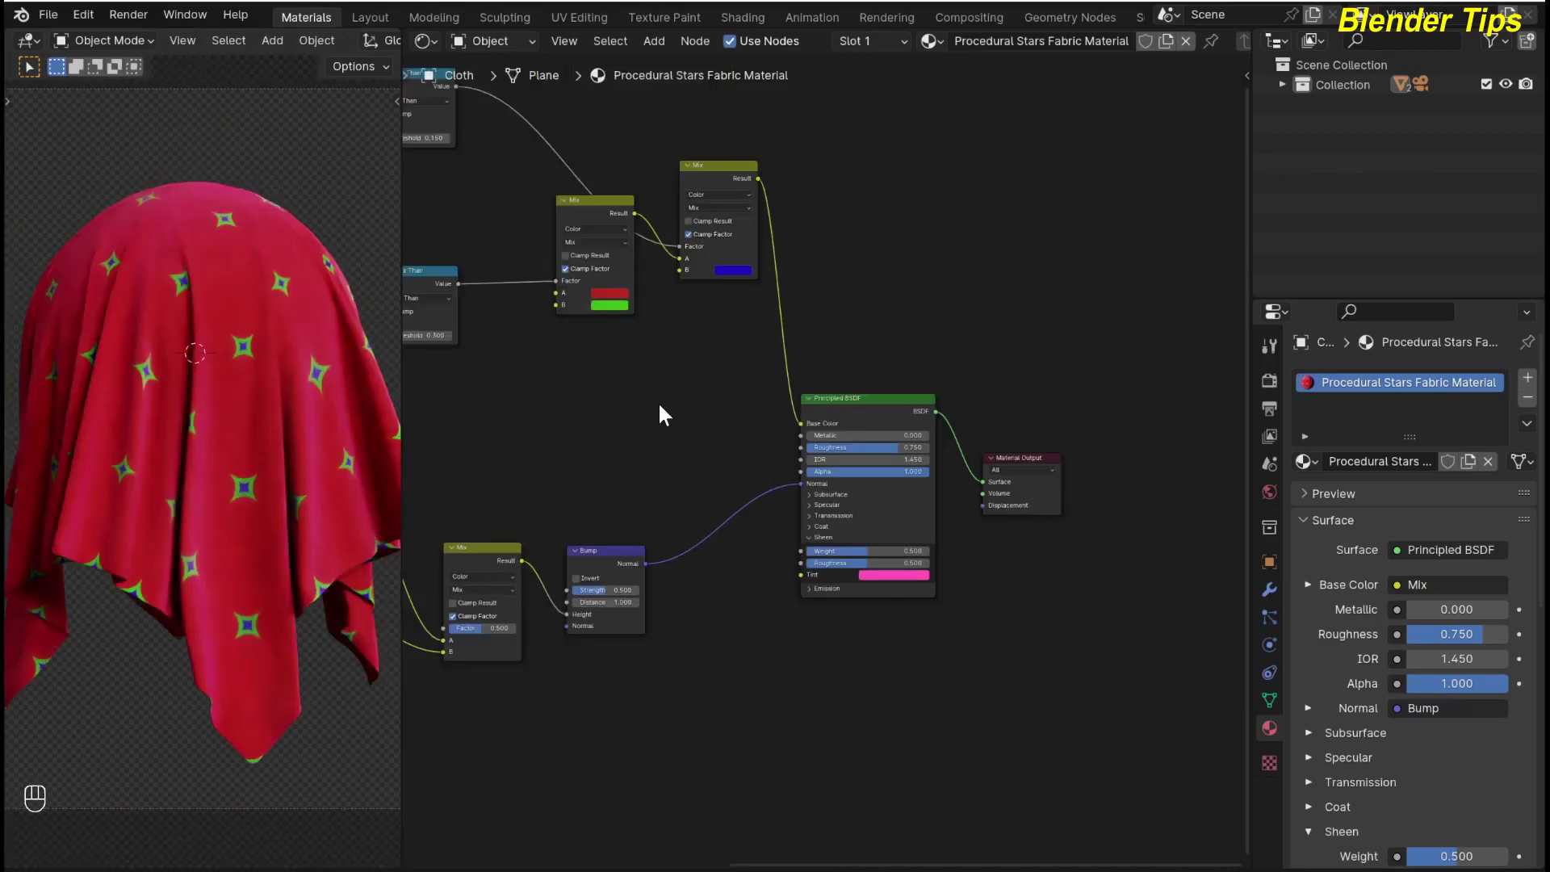
Step: Render the draped cloth as a still image and inspect the star pattern and pink sheen up close
{"action": "scroll", "coordinate": [657, 408], "scroll_direction": "down", "scroll_amount": 3}
{"action": "middle_click_drag", "start_coordinate": [667, 429], "coordinate": [757, 462]}
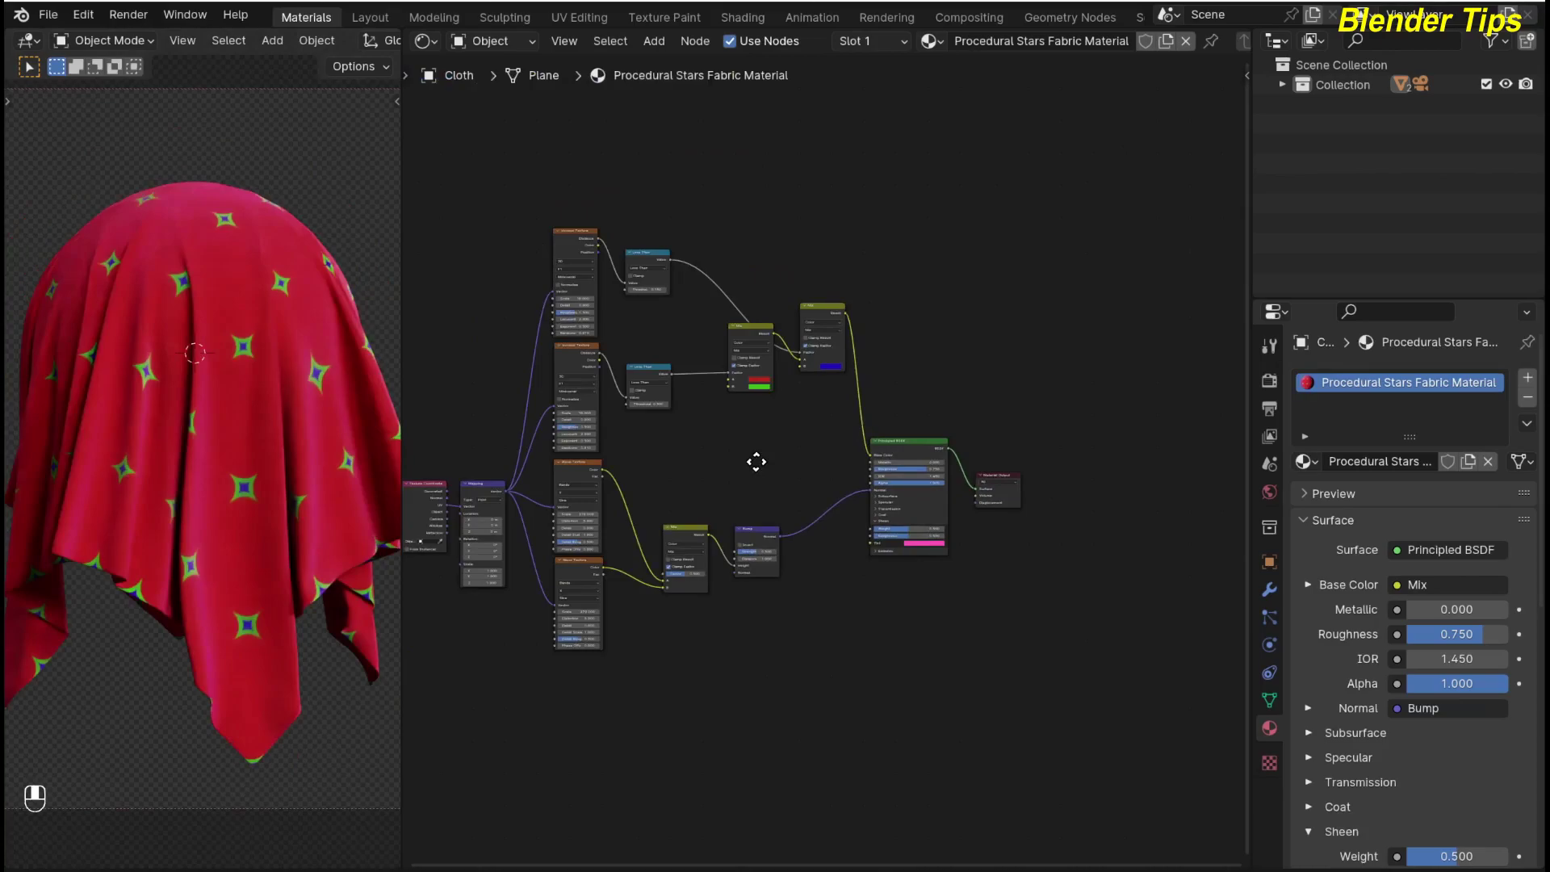
{"action": "middle_click_drag", "start_coordinate": [756, 461], "coordinate": [865, 506]}
{"action": "scroll", "coordinate": [865, 506], "scroll_direction": "down", "scroll_amount": 1}
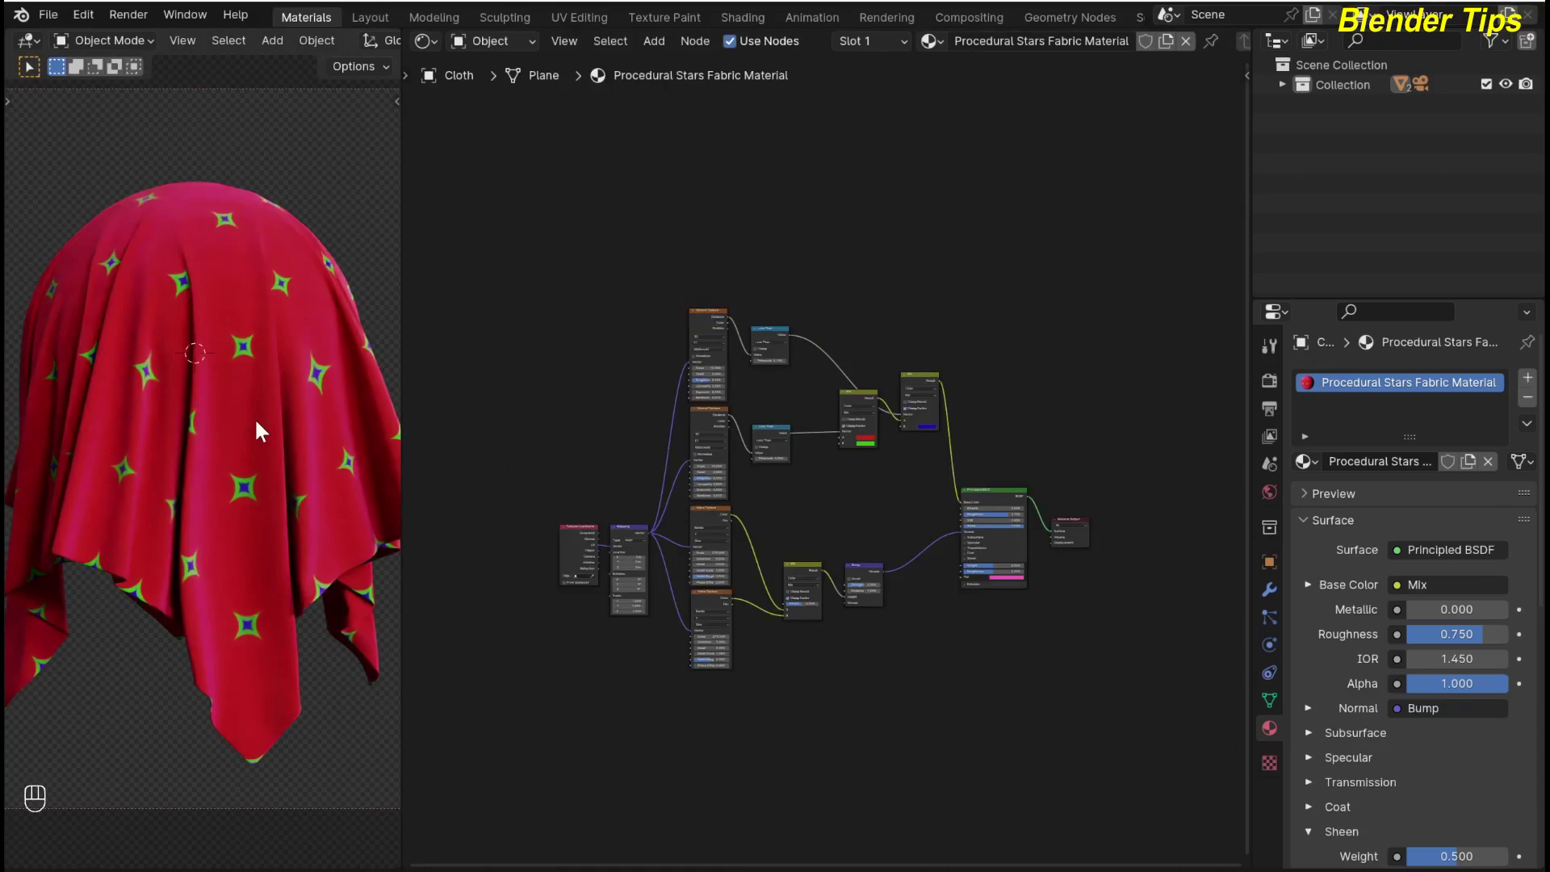
{"action": "scroll", "coordinate": [568, 412], "scroll_direction": "down", "scroll_amount": 1}
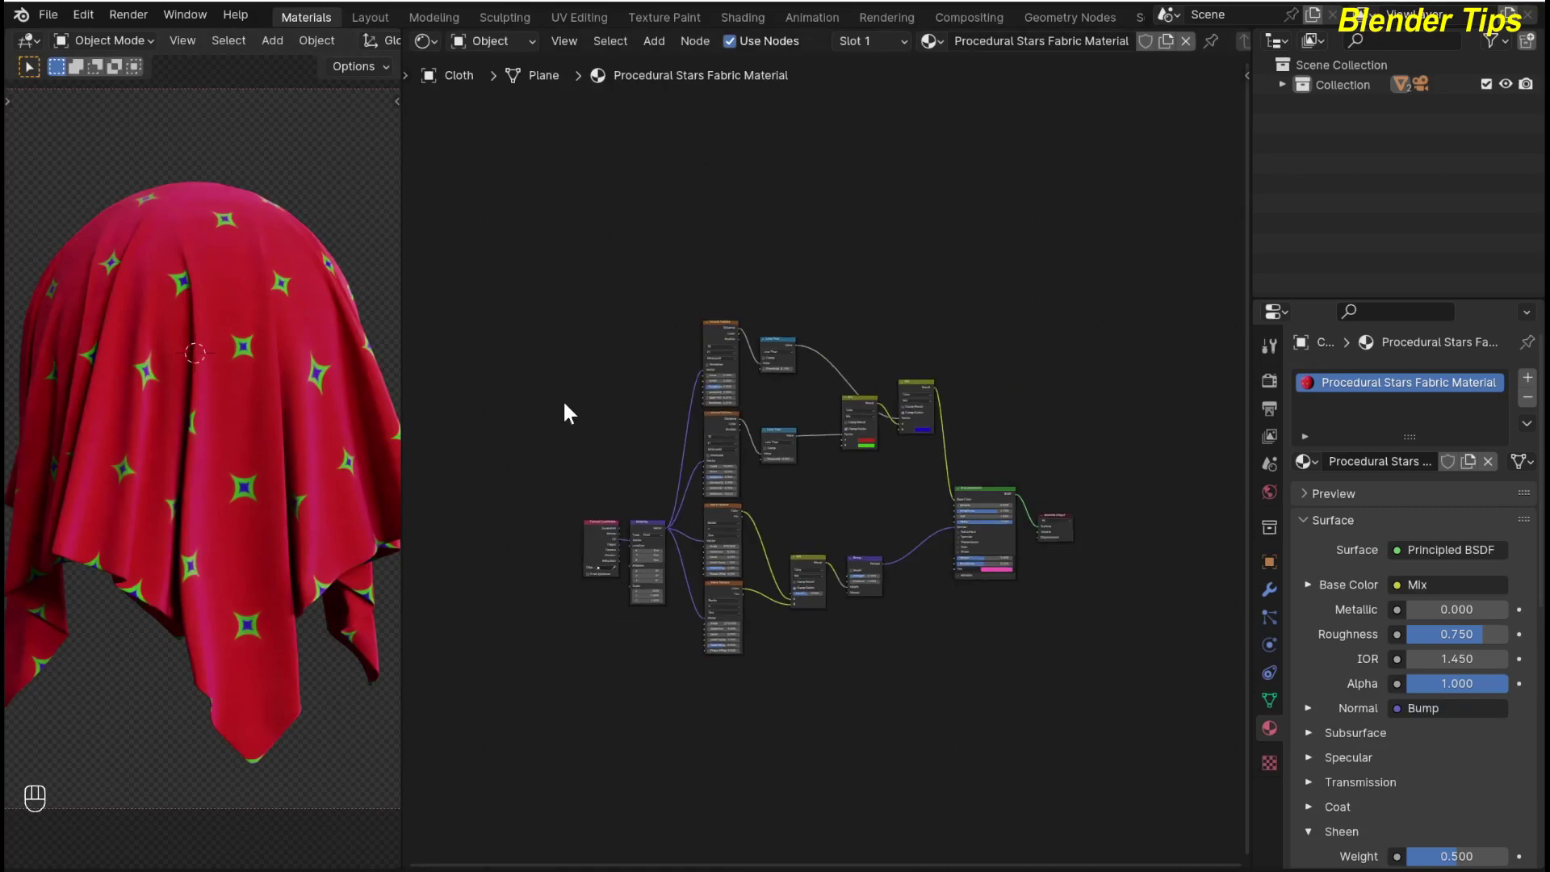
{"action": "key", "text": "F12"}
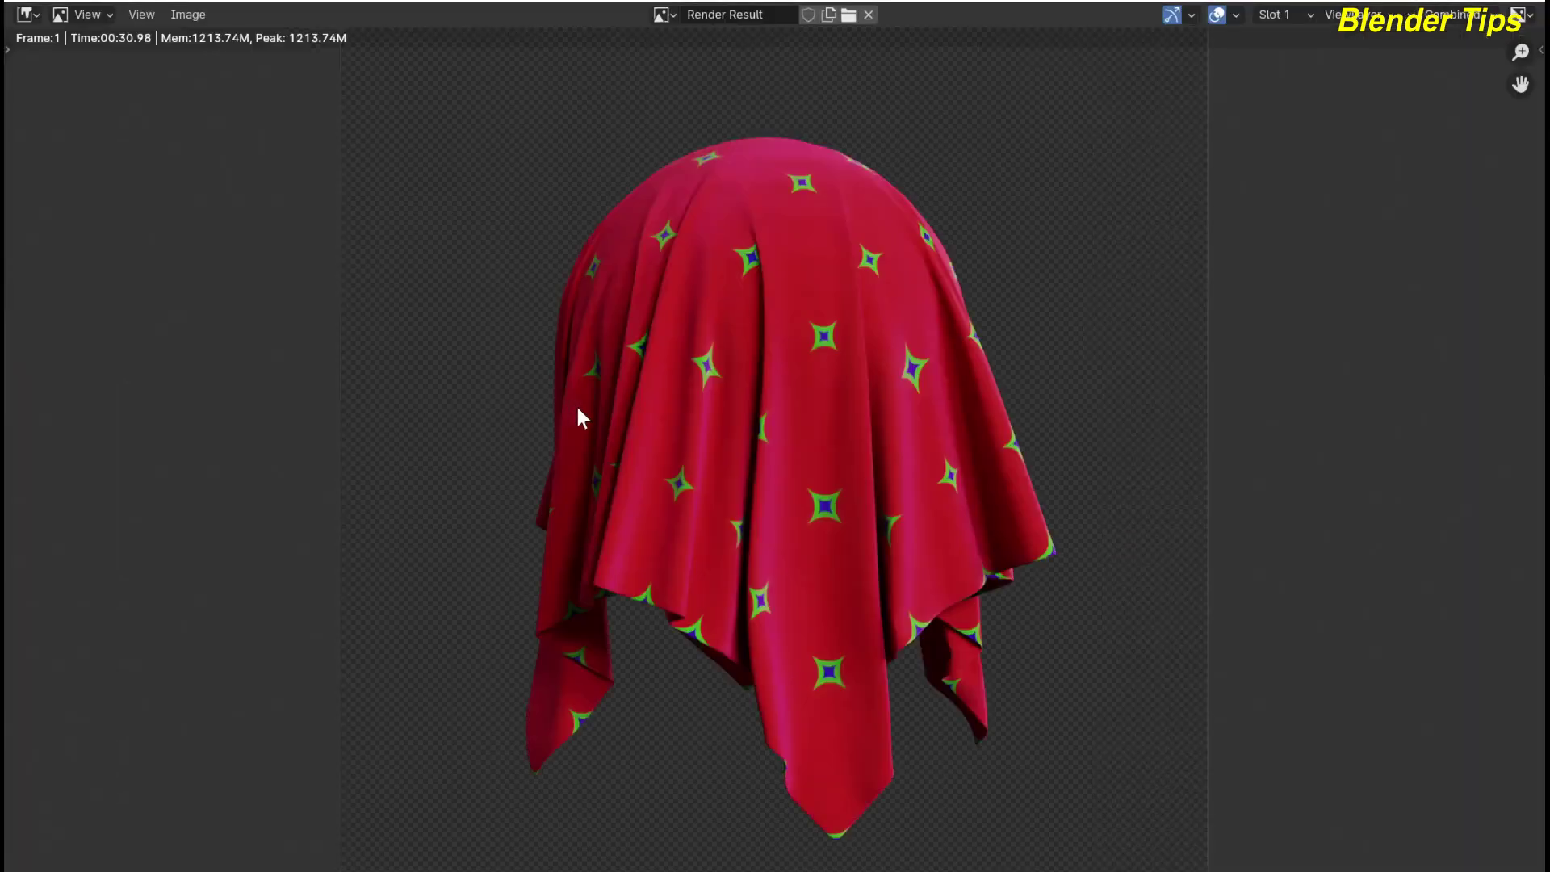
{"action": "scroll", "coordinate": [575, 404], "scroll_direction": "up", "scroll_amount": 4}
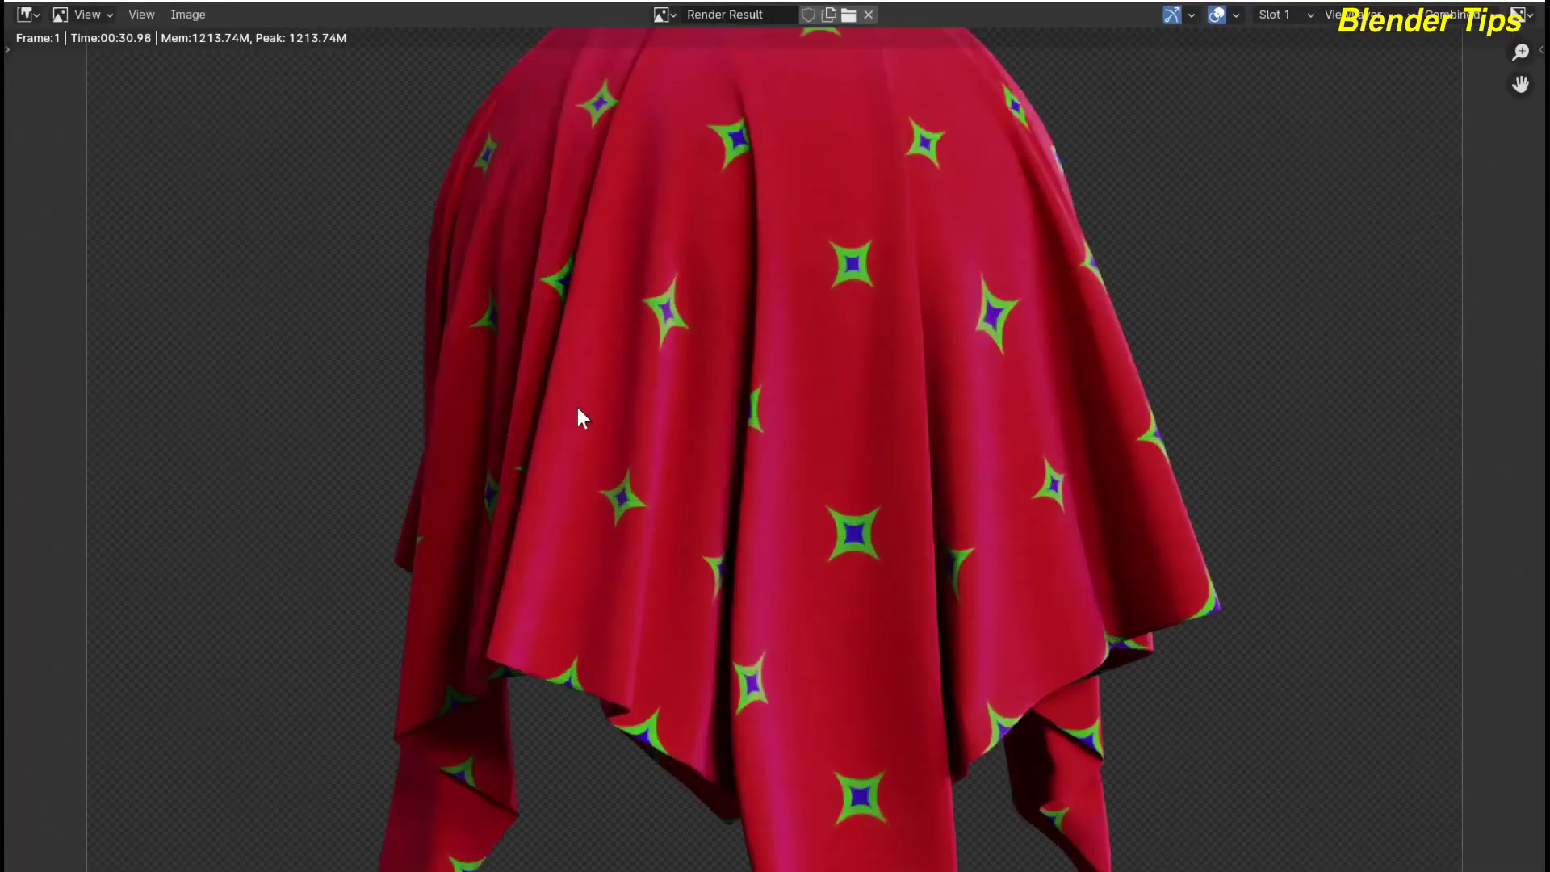
{"action": "scroll", "coordinate": [578, 417], "scroll_direction": "down", "scroll_amount": 3}
{"action": "scroll", "coordinate": [578, 417], "scroll_direction": "down", "scroll_amount": 1}
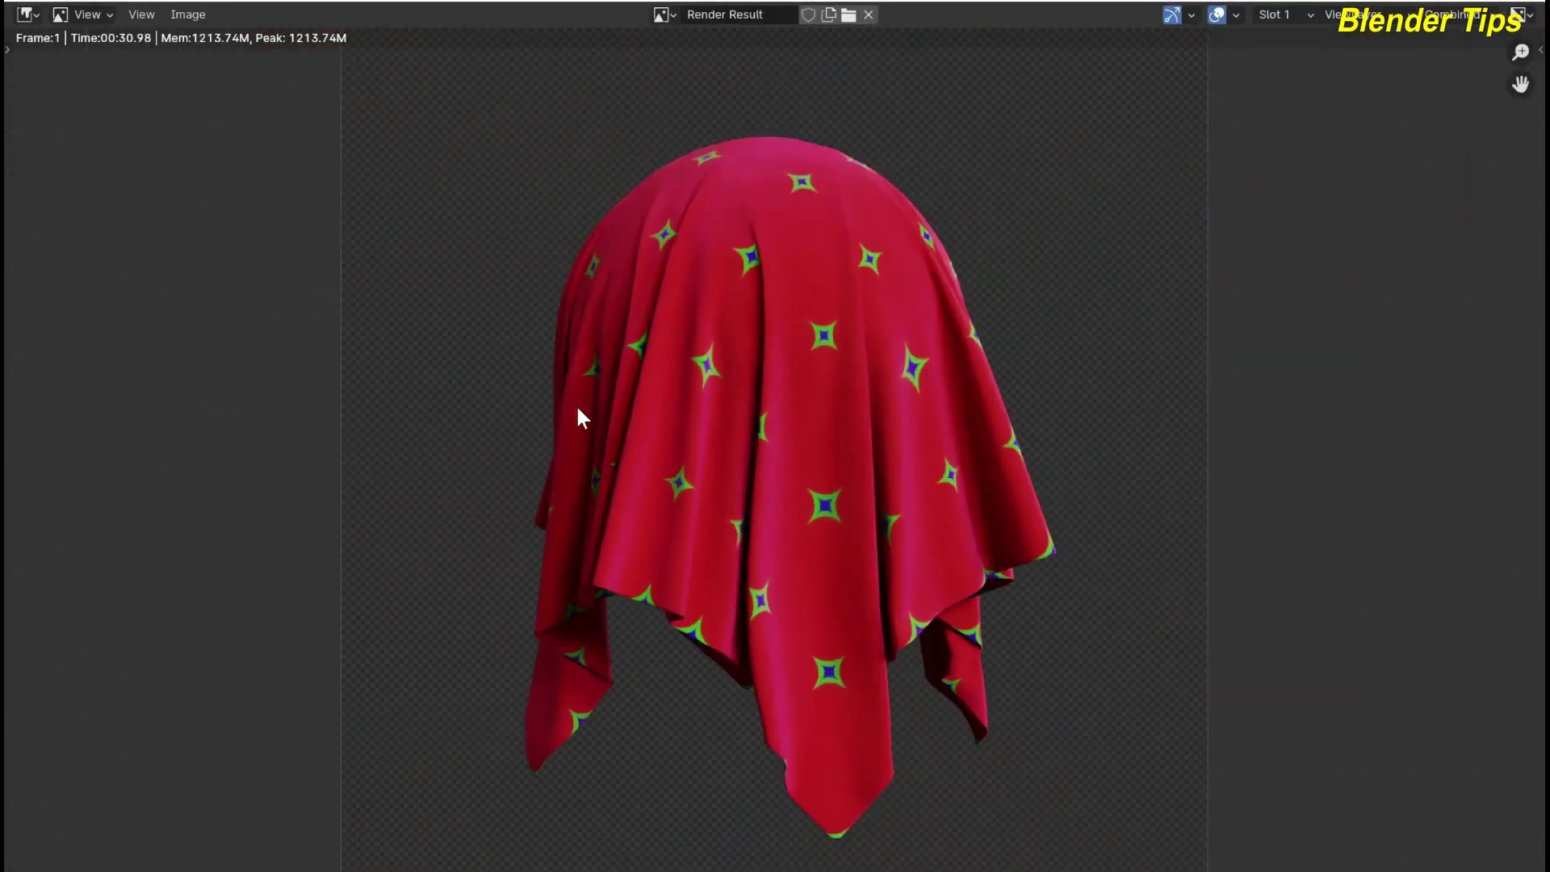